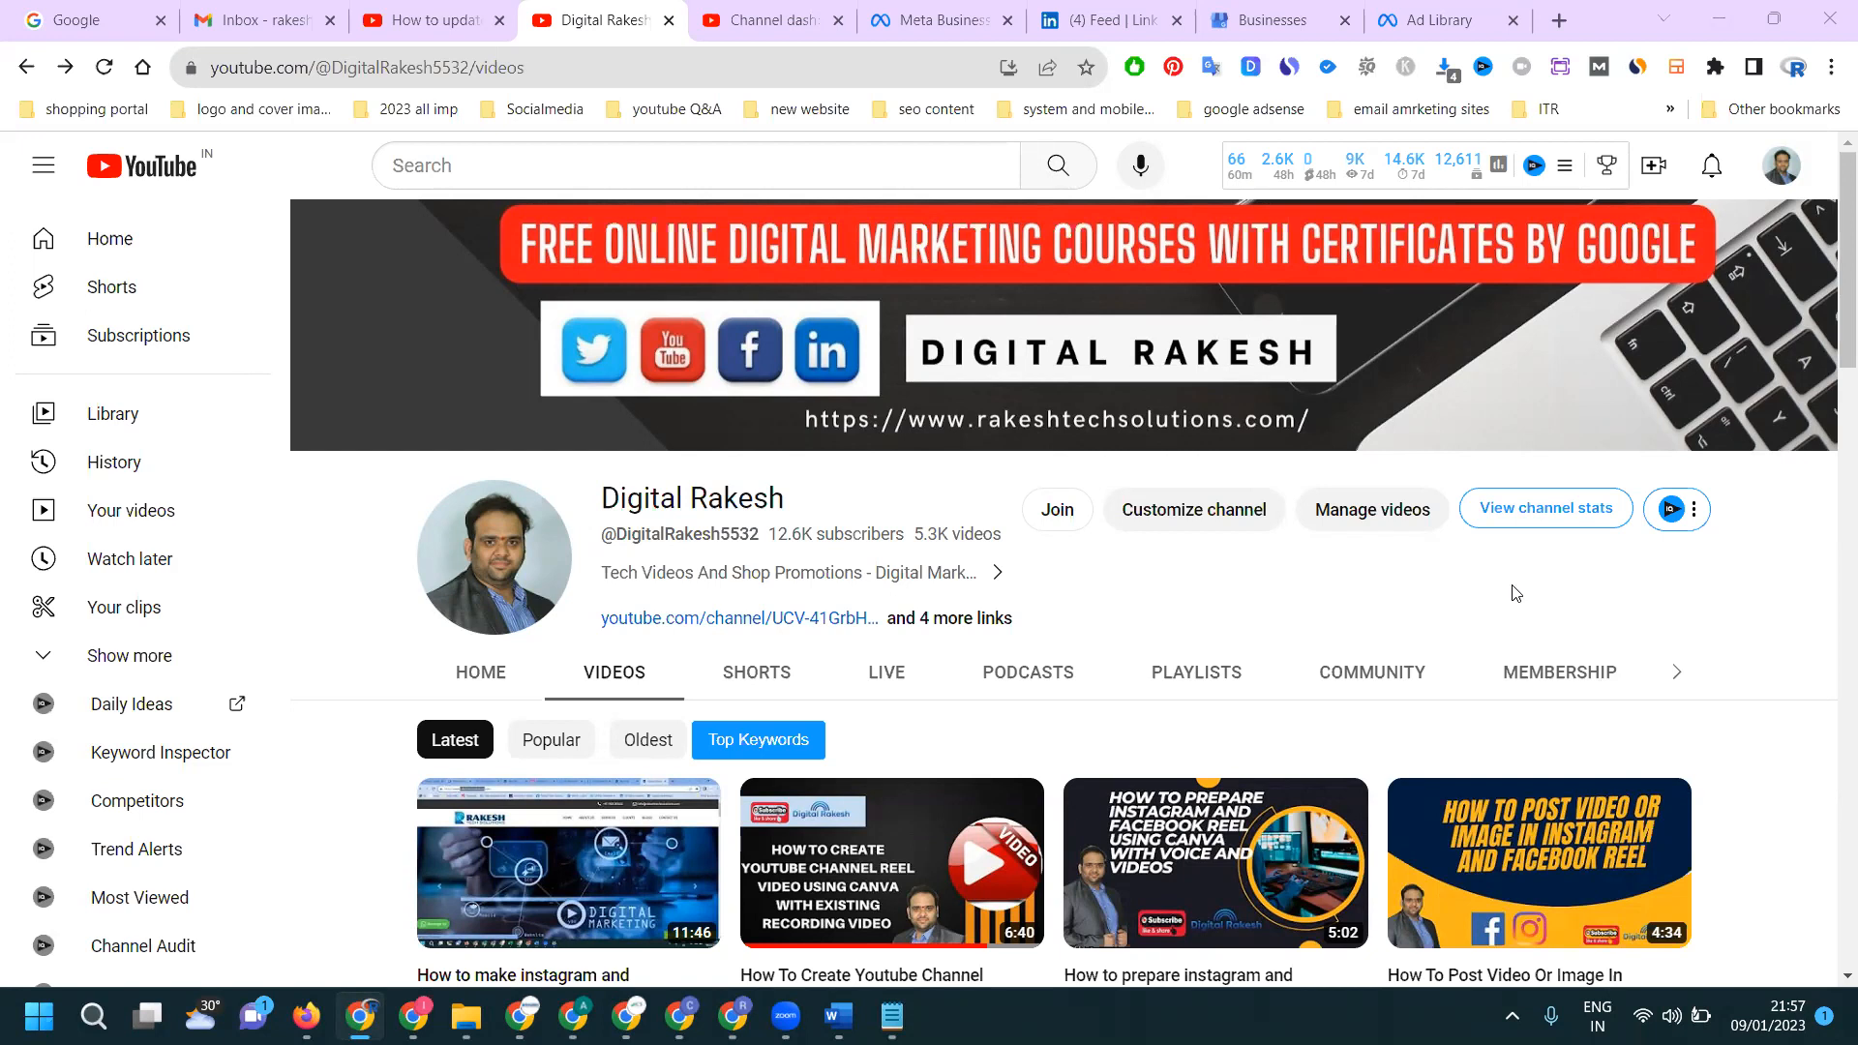
left_click(796, 966)
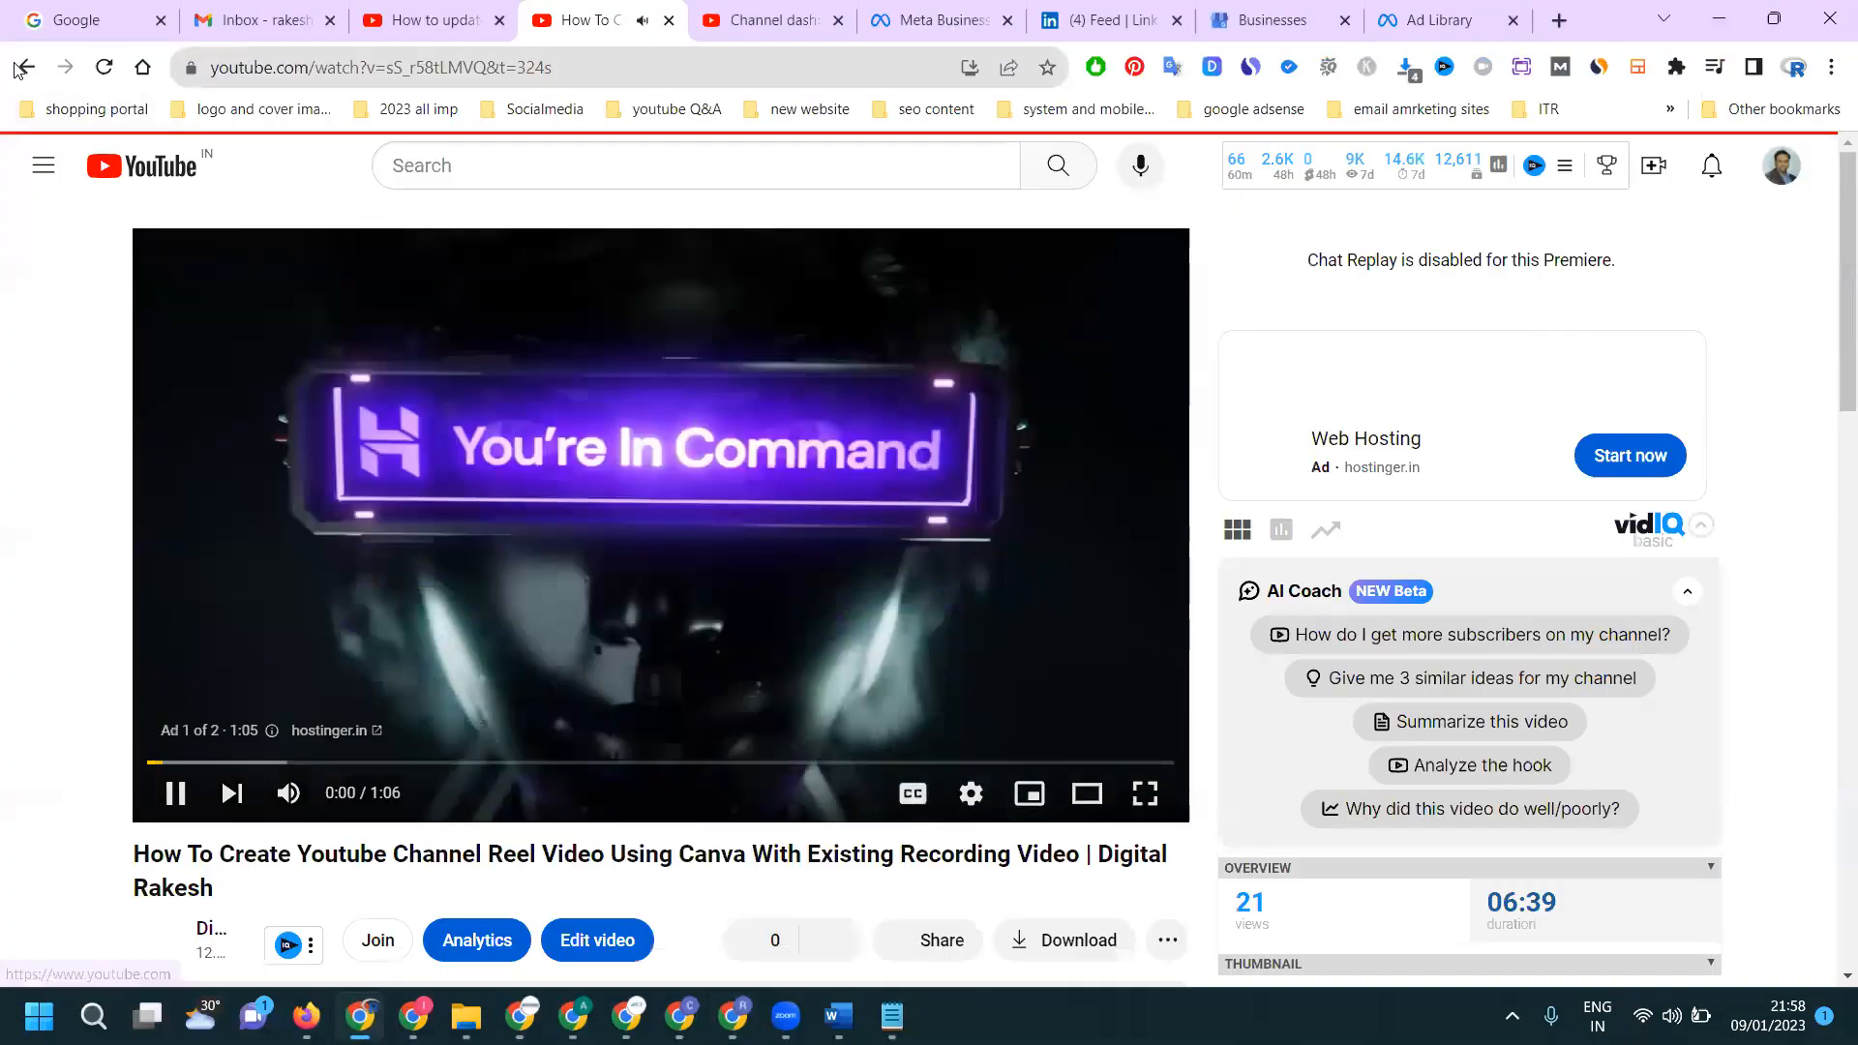
left_click(21, 68)
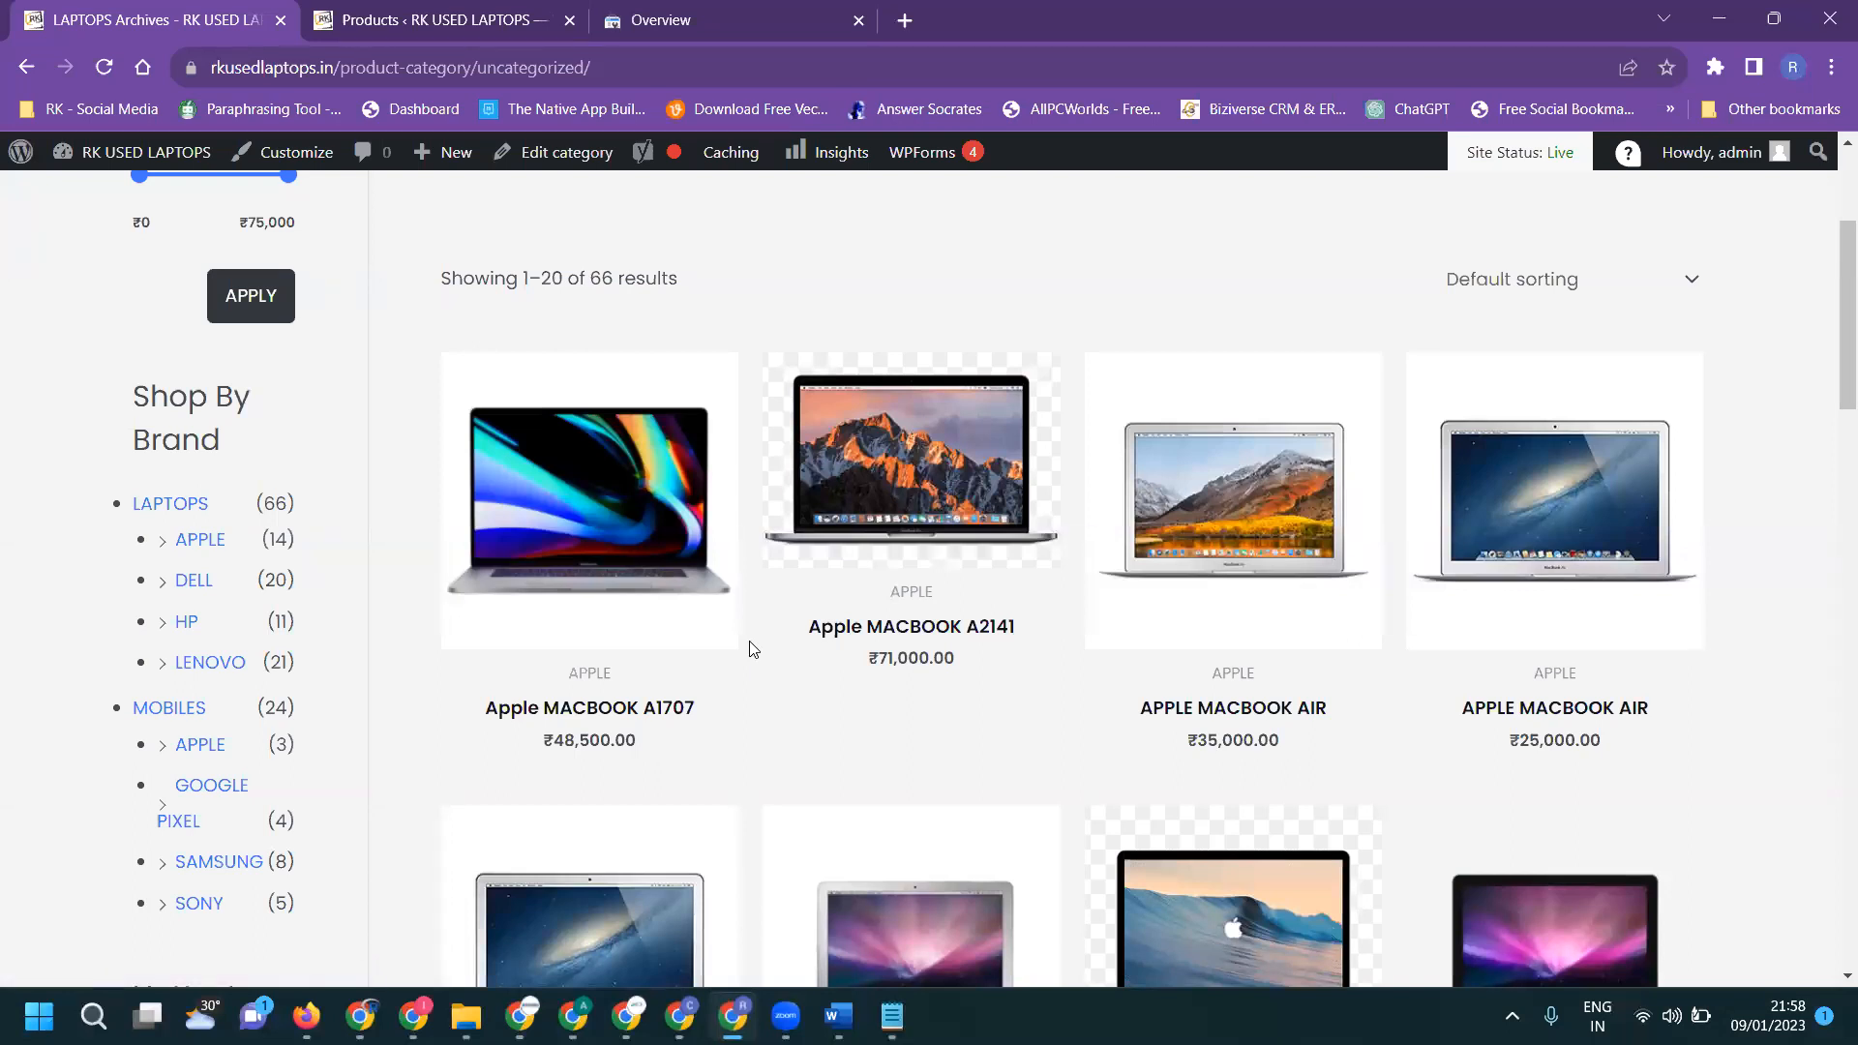
Open the Google Analytics site in a new tab of the RK Used Laptops browser window and sign in to Analytics.
left_click(905, 20)
type("googl")
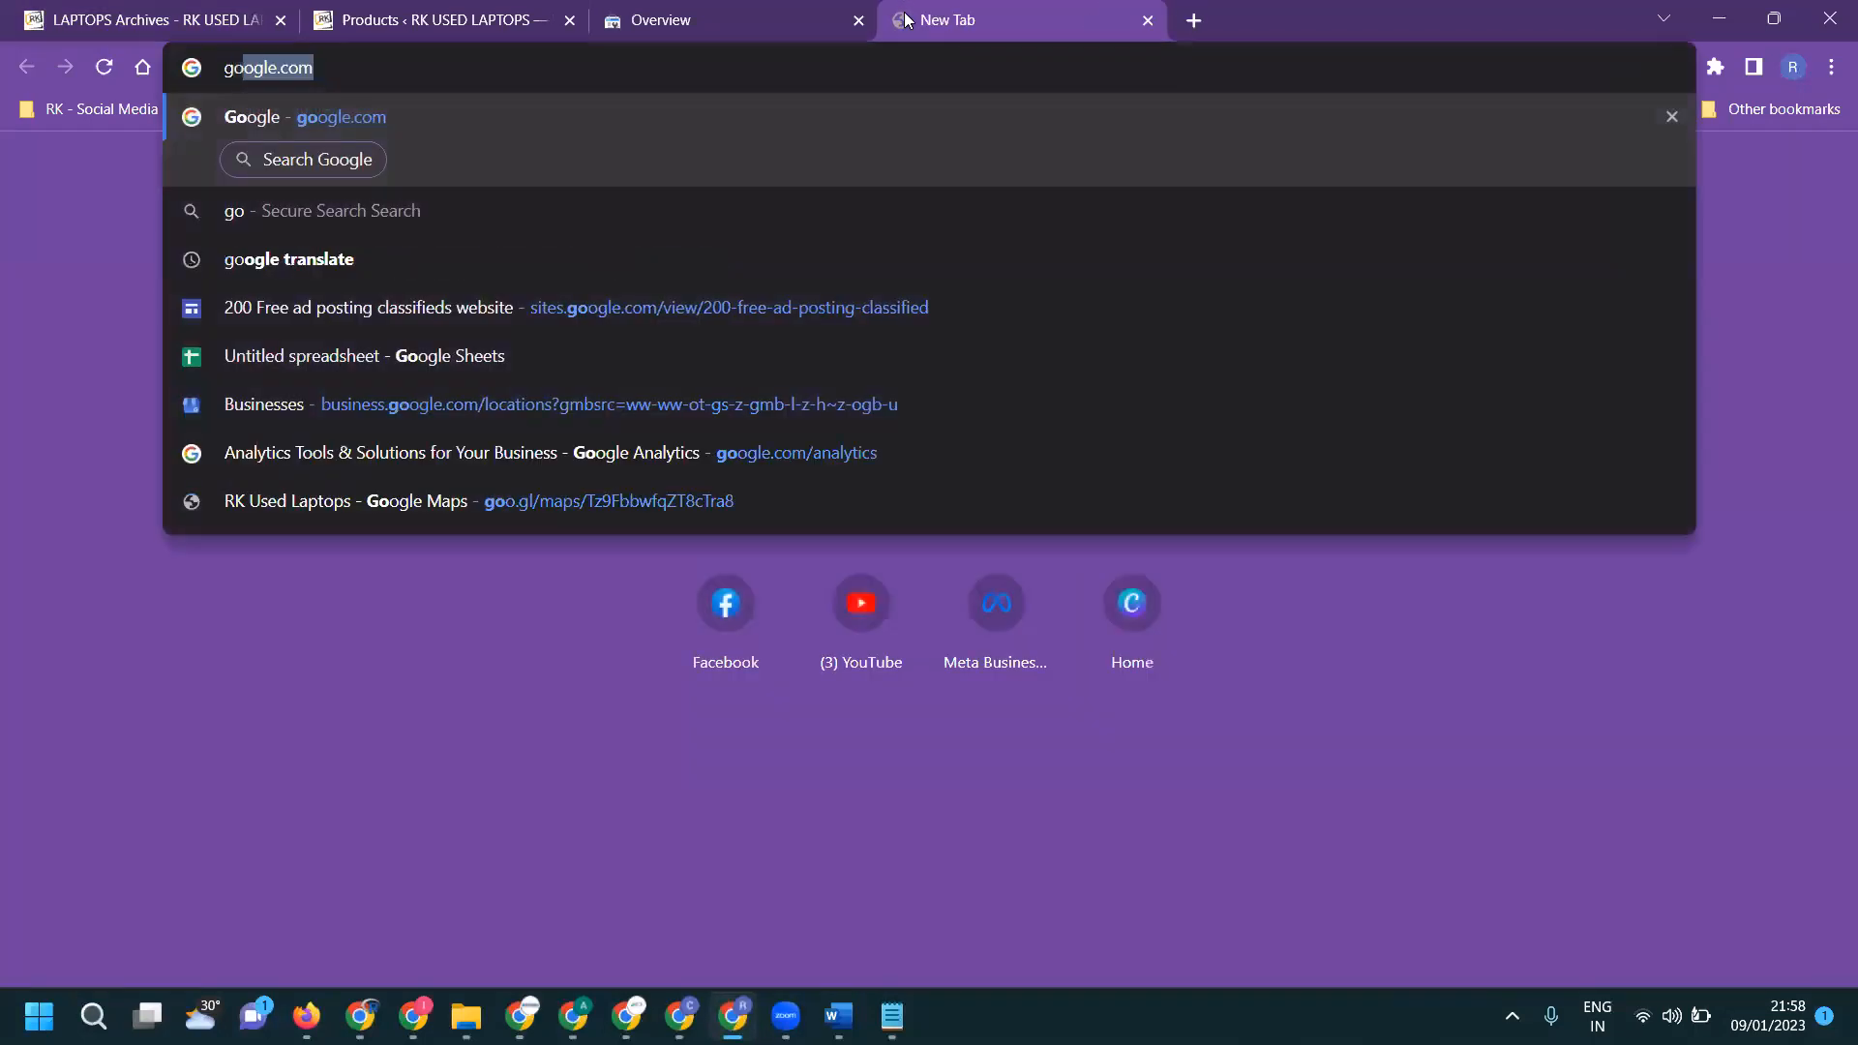
type("e.com/a")
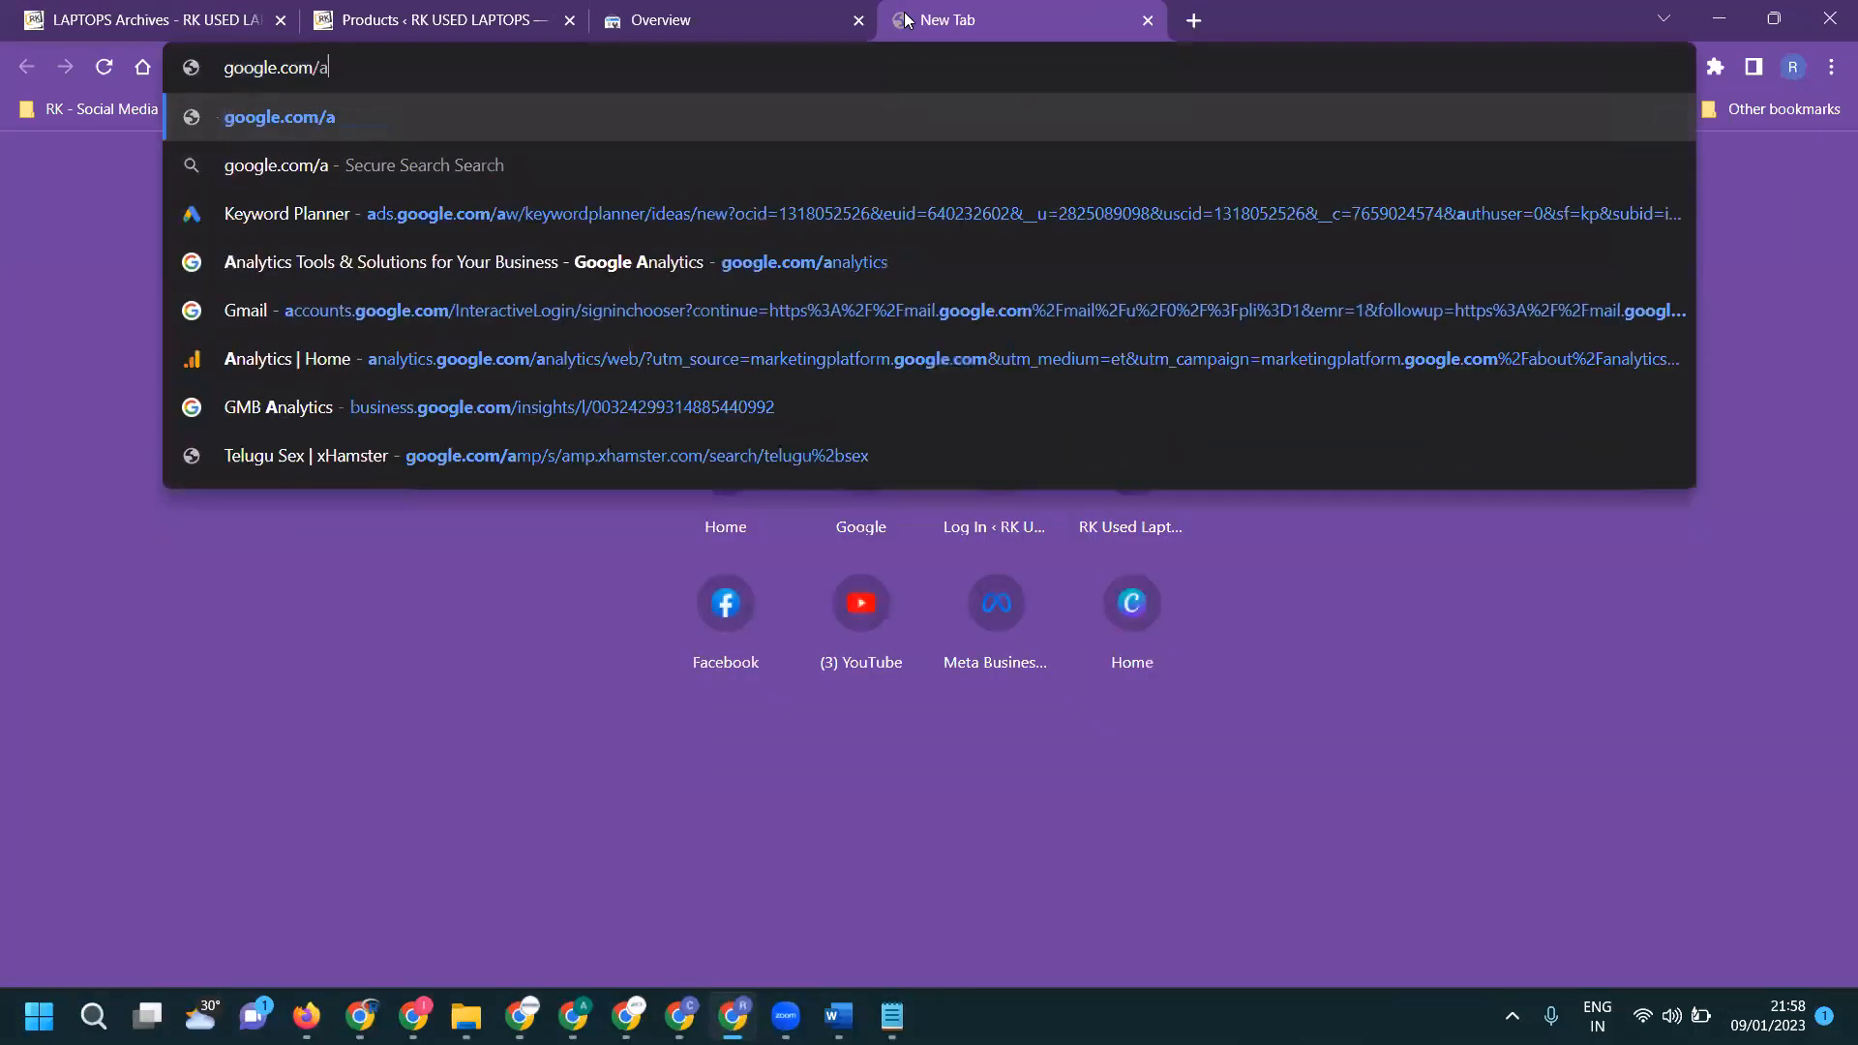
type("bout/analytics")
key("Return")
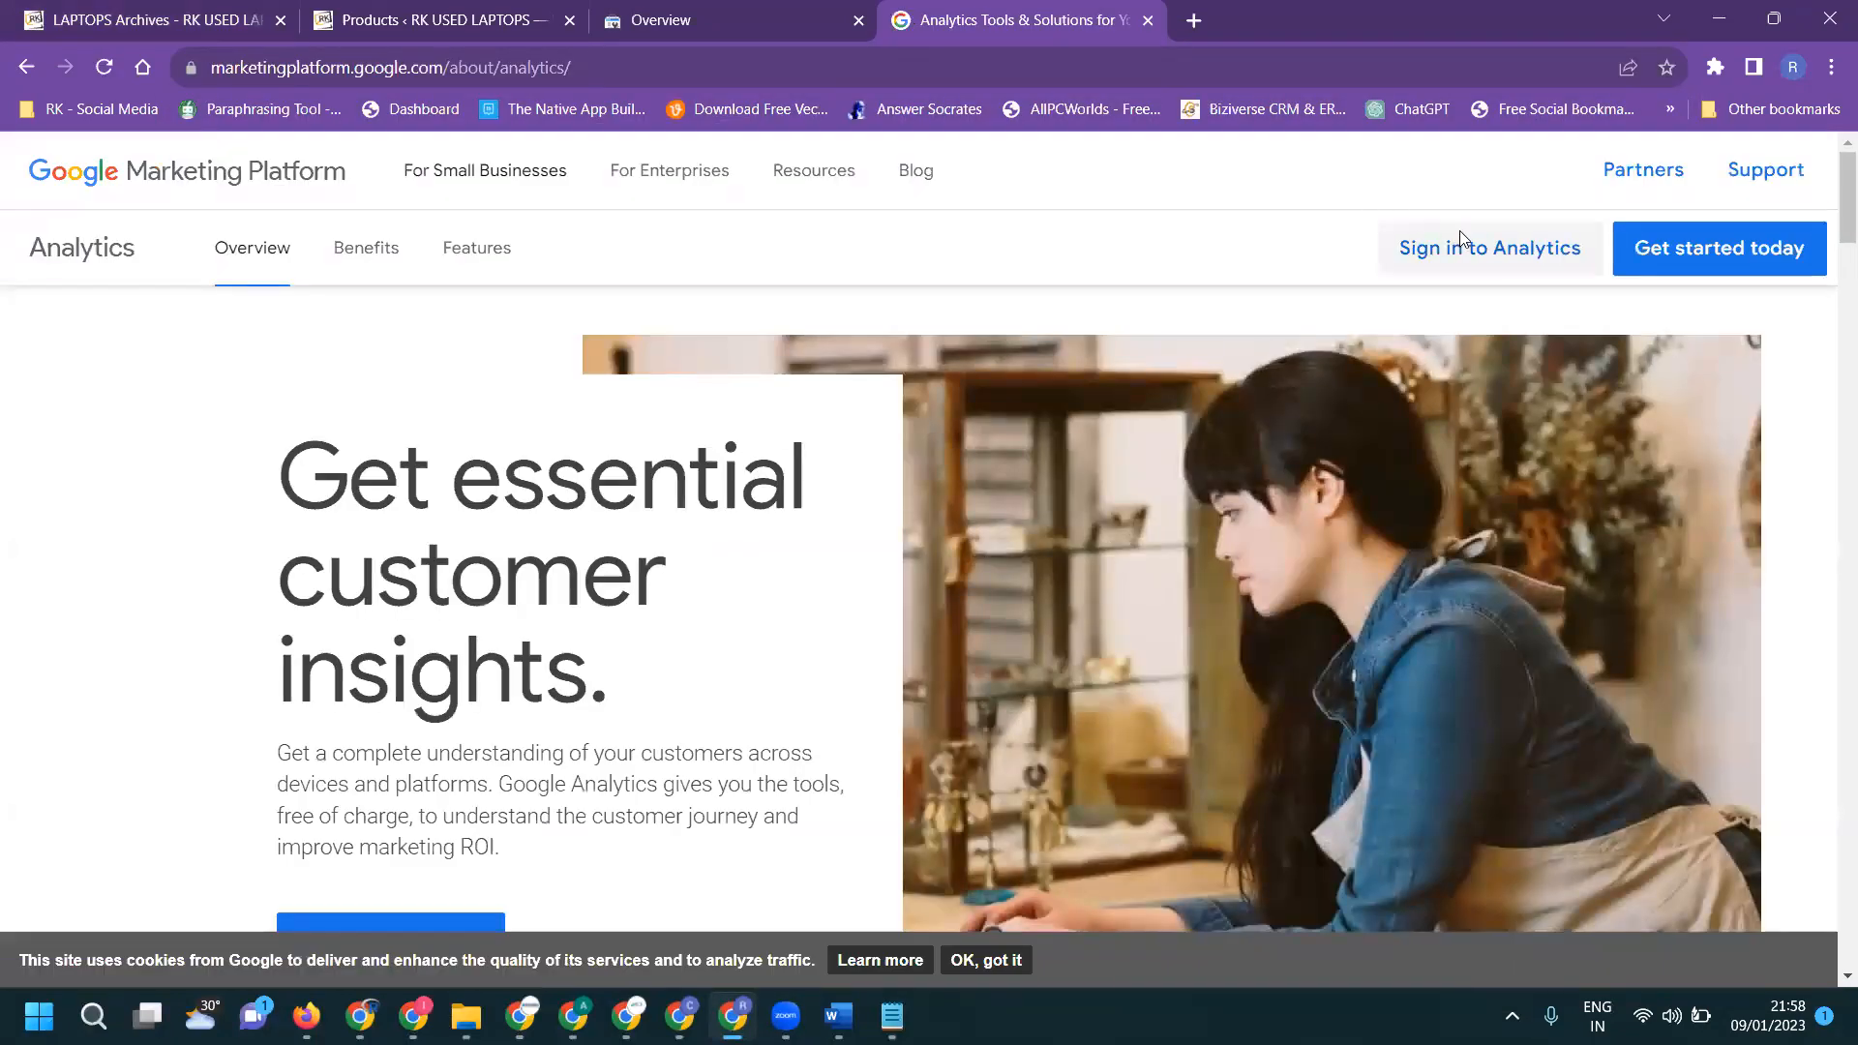
left_click(1461, 242)
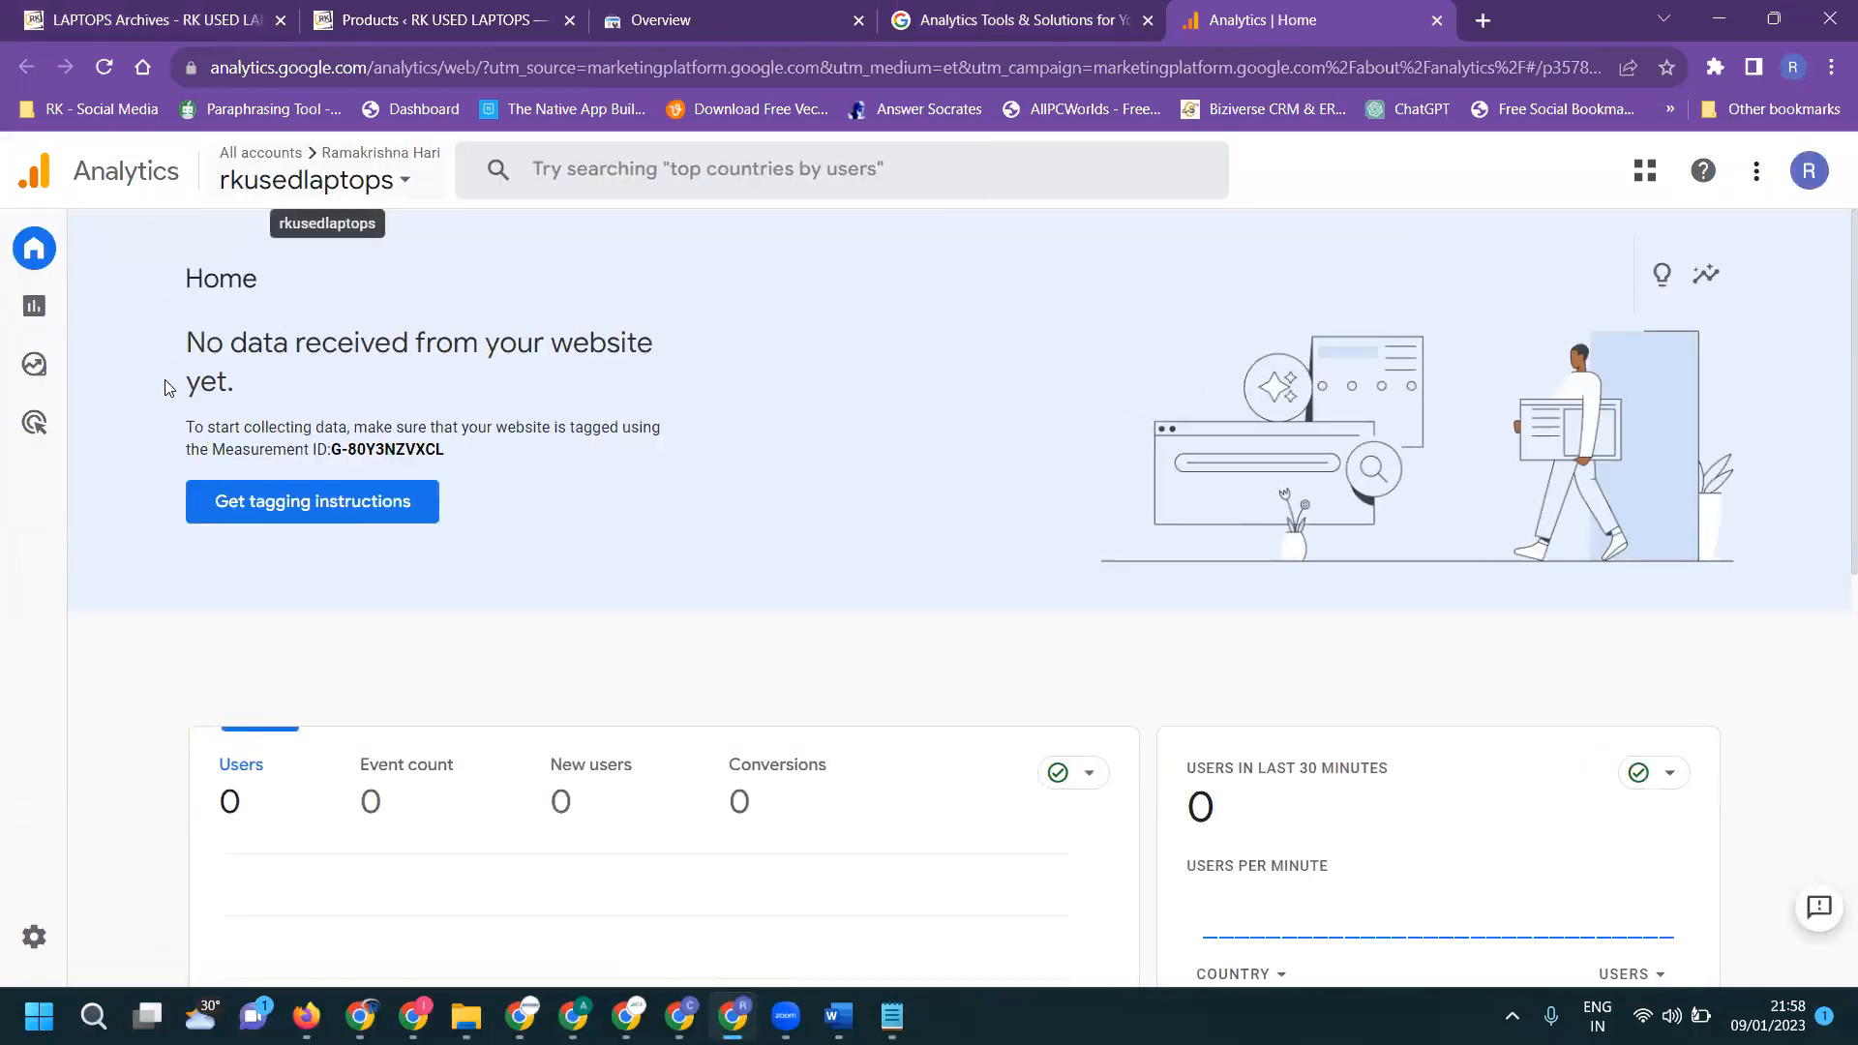
Start creating a new Analytics account from the admin settings and name it "rk used laptops".
mouse_move(18, 892)
left_click(56, 939)
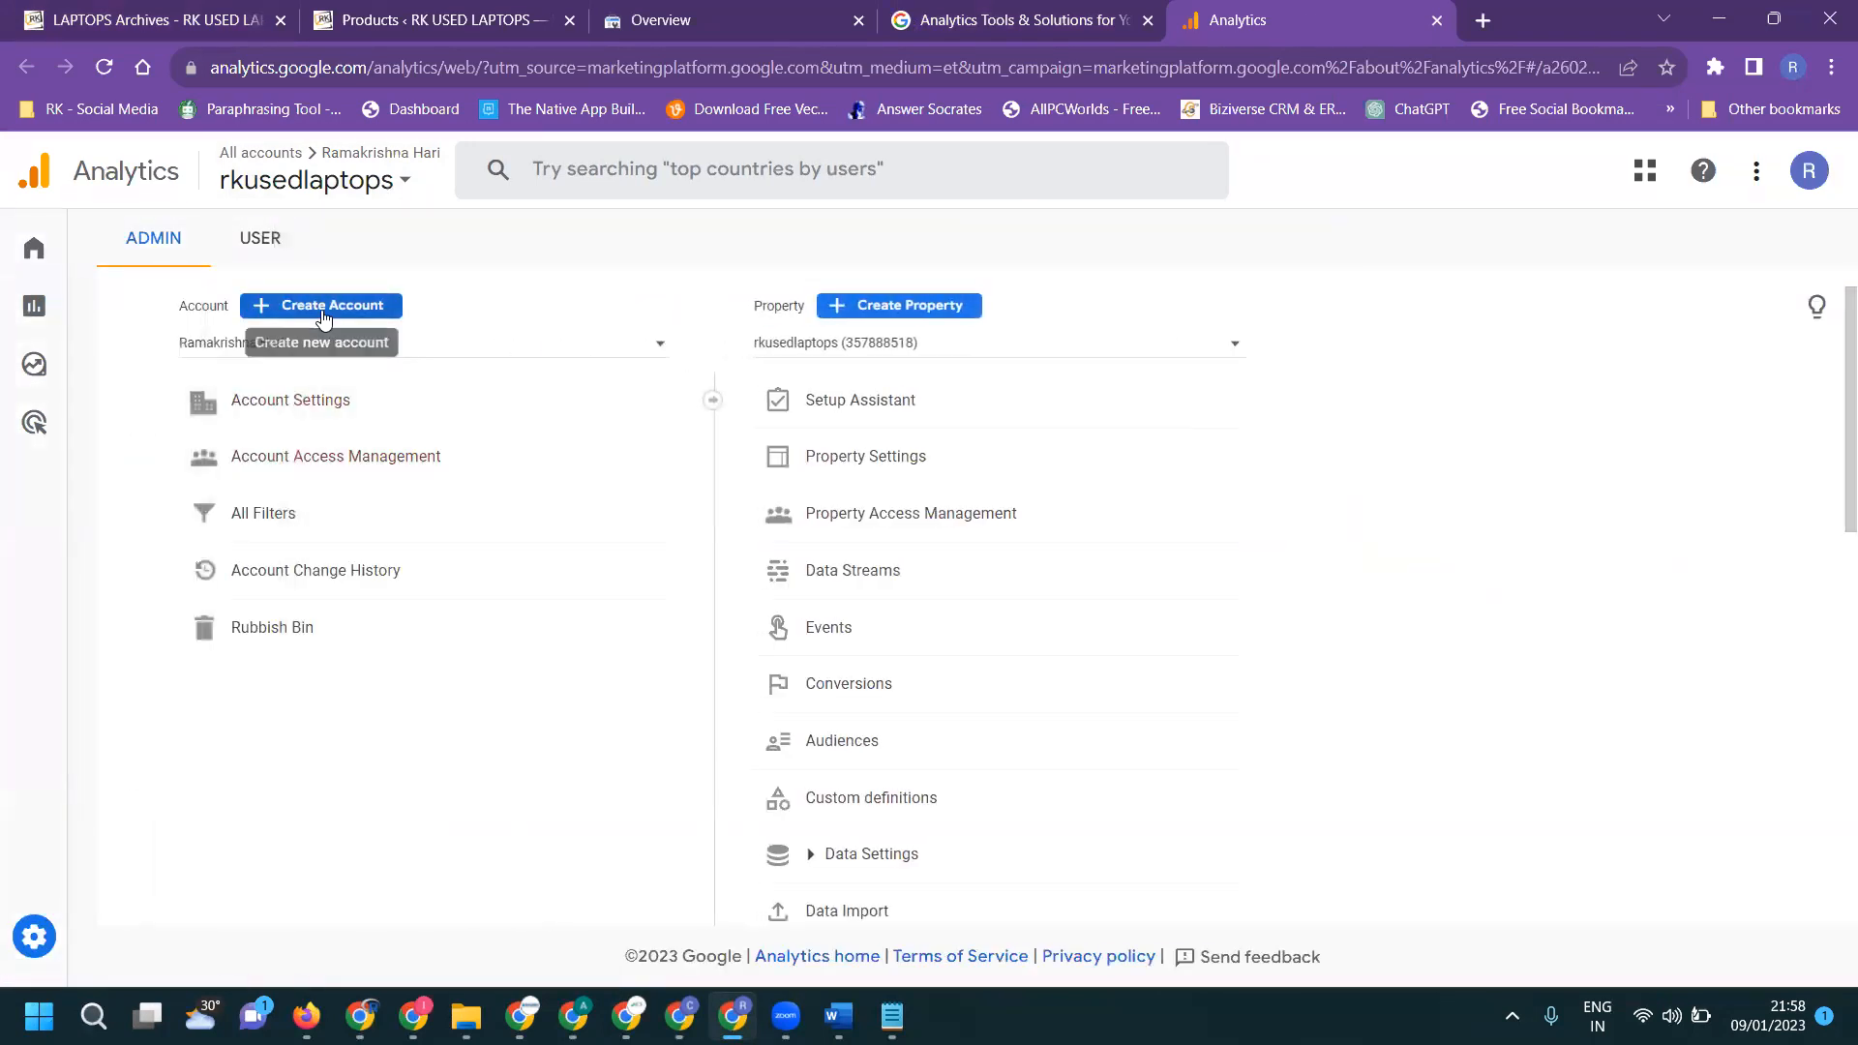
left_click(324, 318)
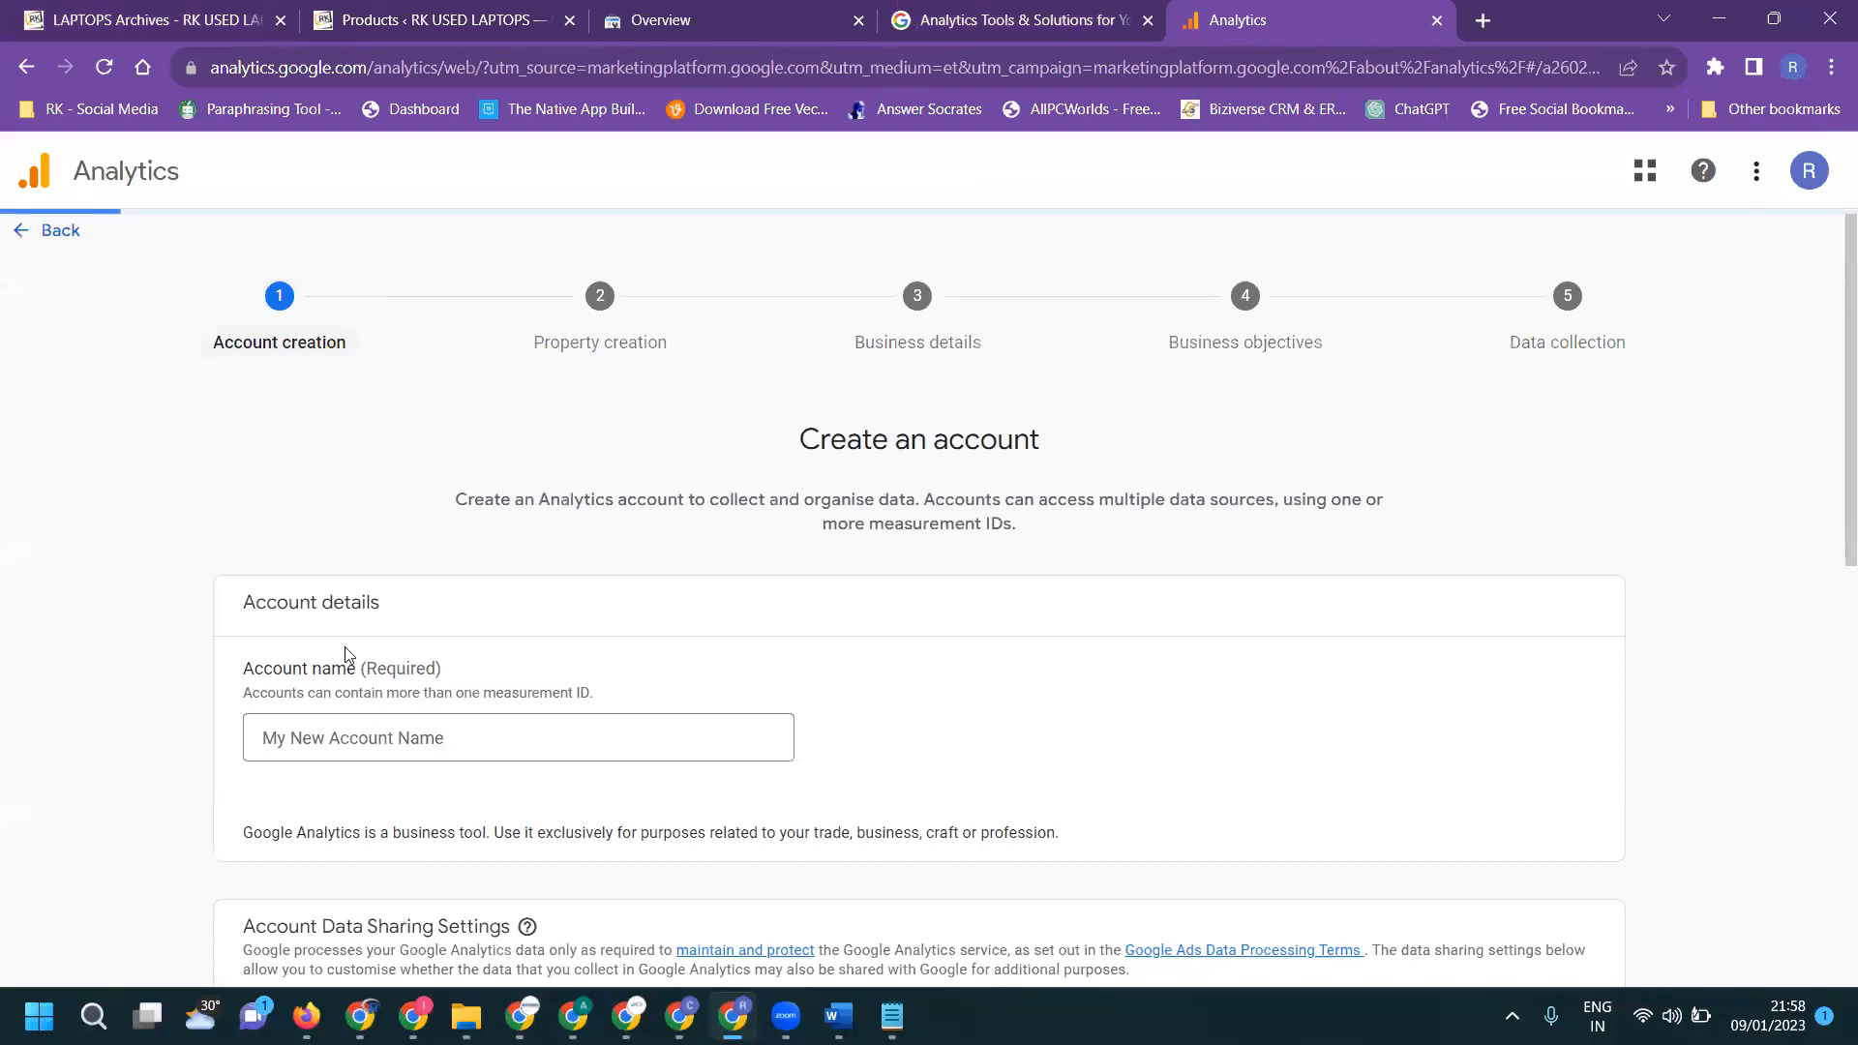
left_click(334, 739)
type("rk")
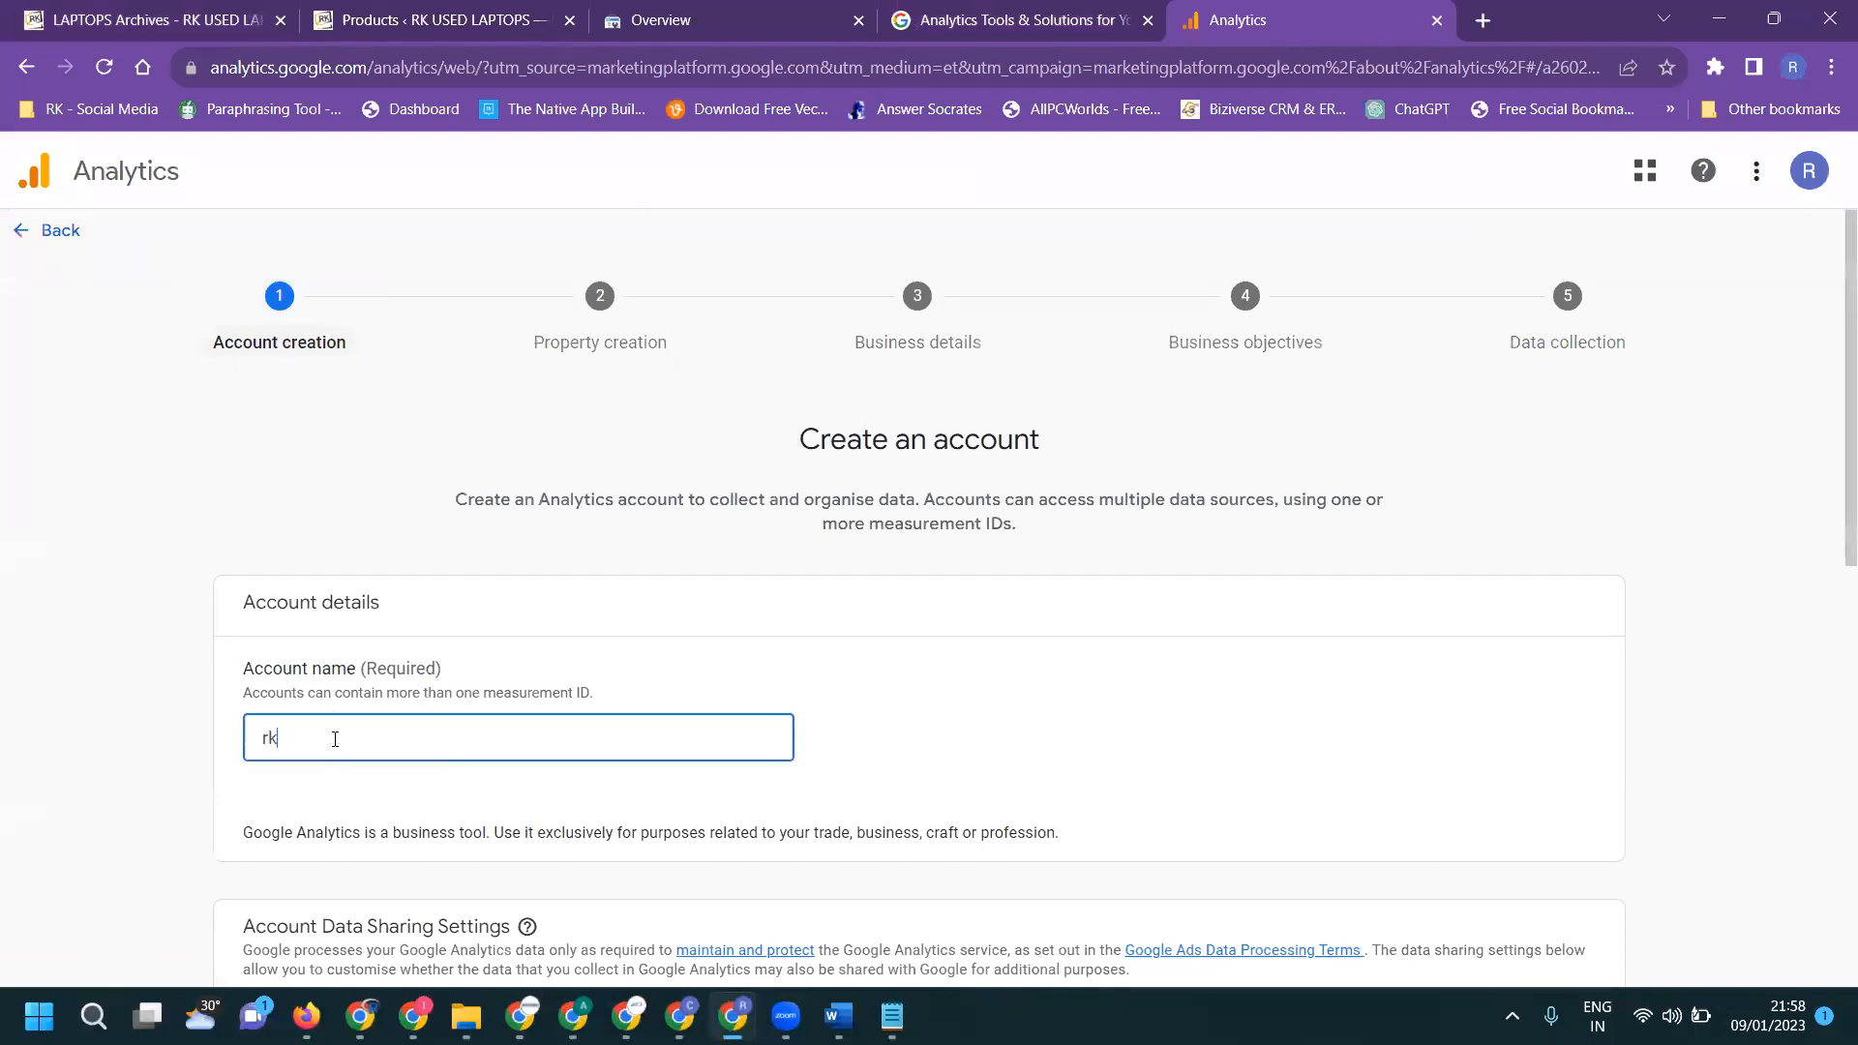
type(" used alptops")
scroll(346, 677, "down", 5)
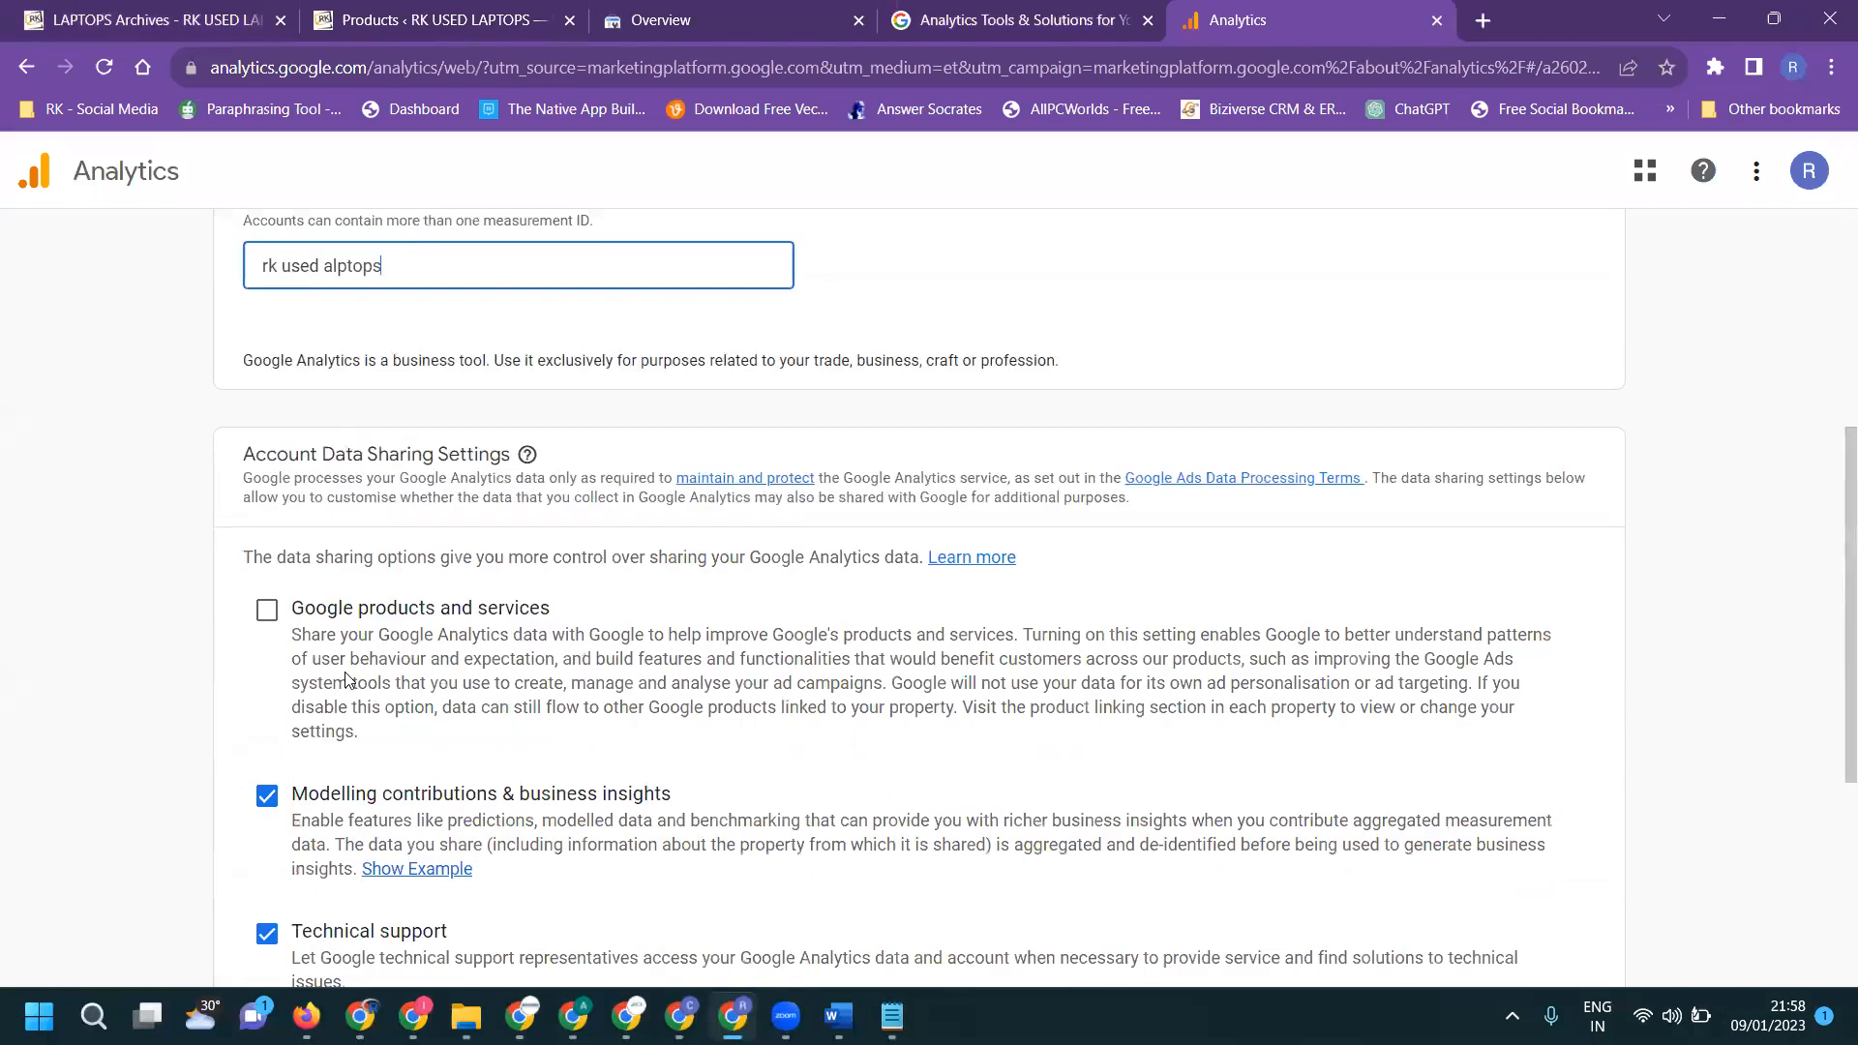
double_click(342, 255)
type("lap")
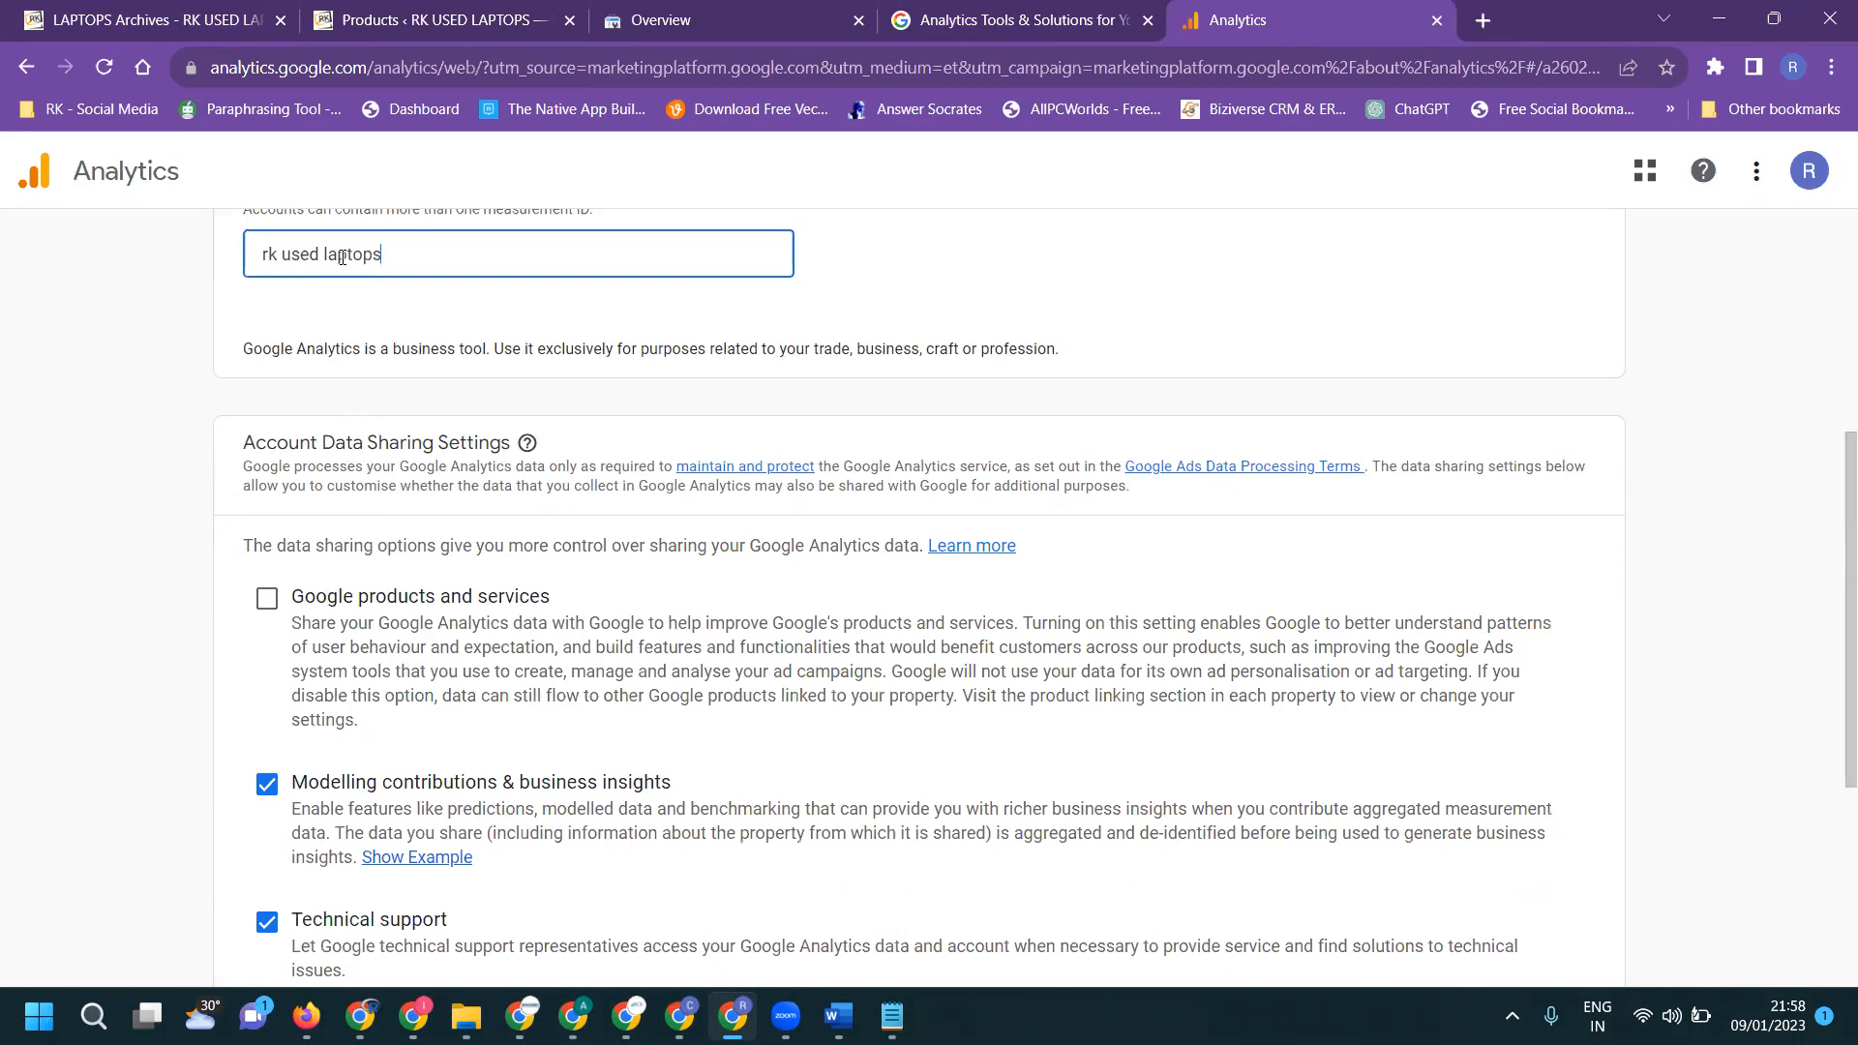
Enable data sharing with Google products and services for the account and continue to property creation.
scroll(290, 452, "up", 1)
left_click(267, 713)
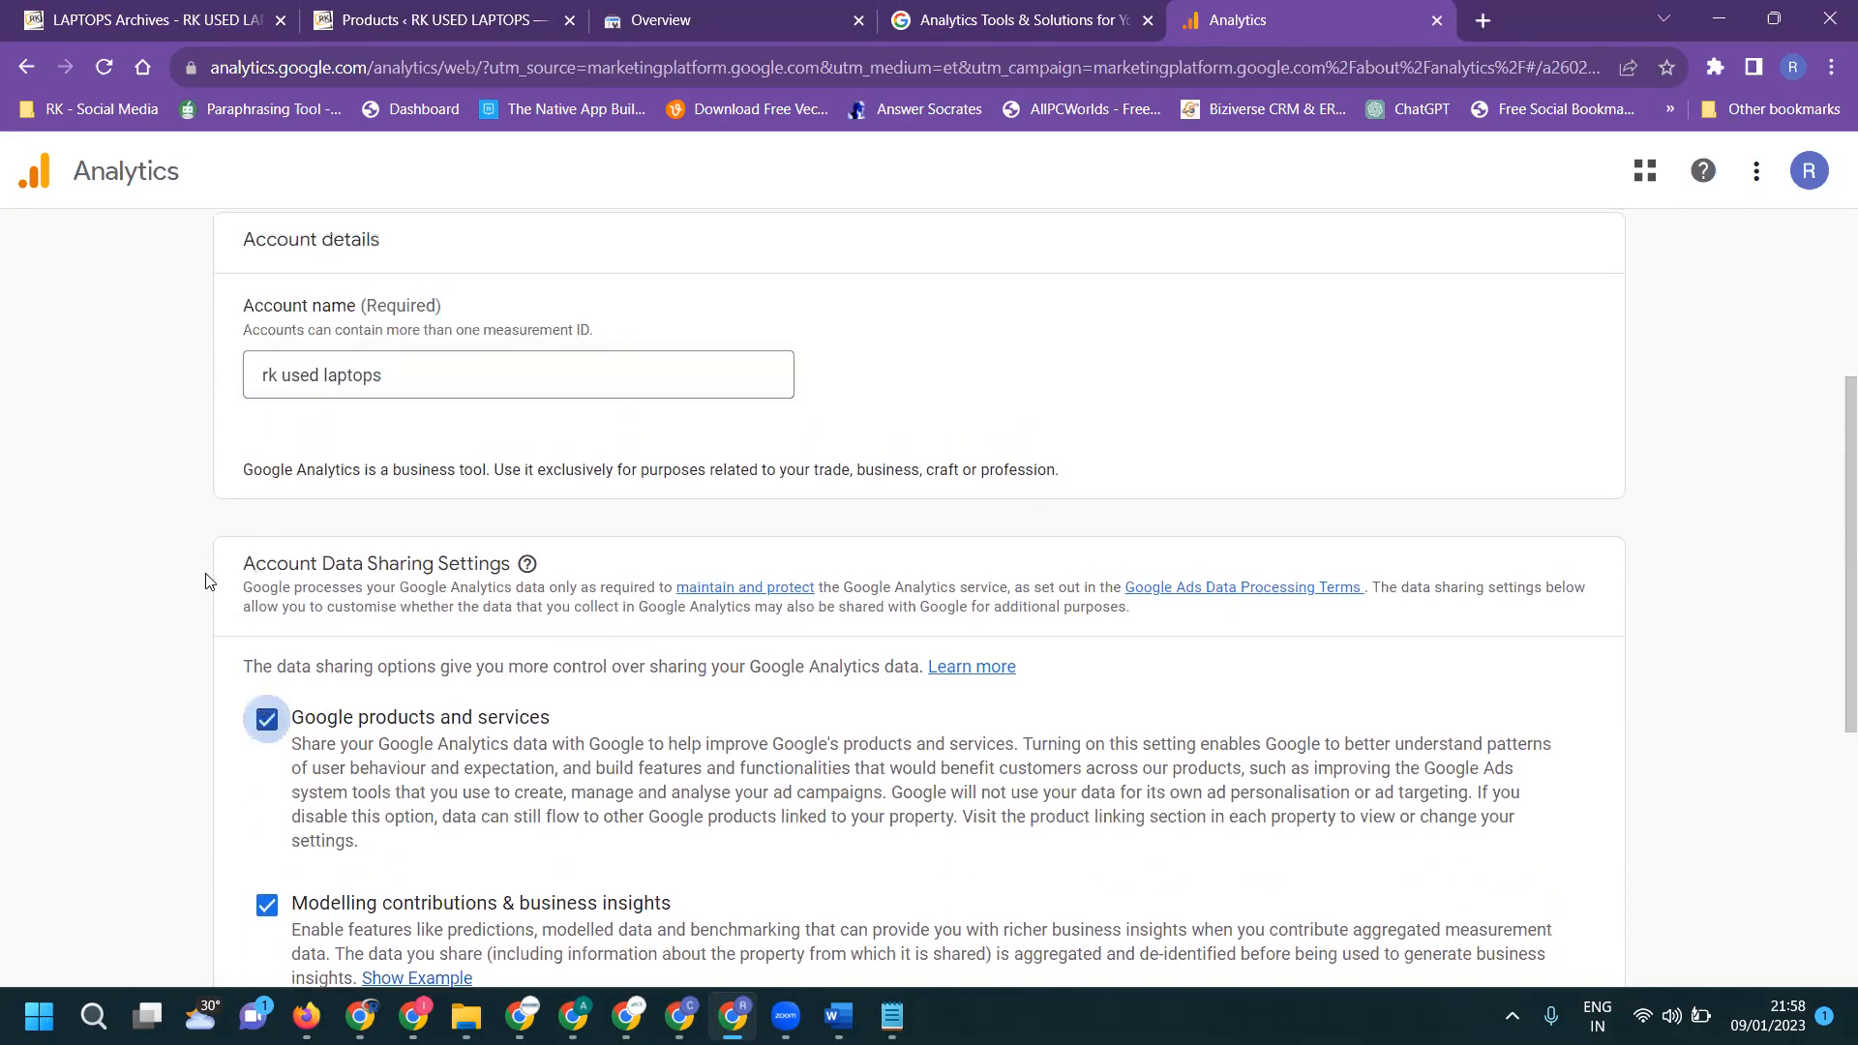
scroll(205, 543, "down", 5)
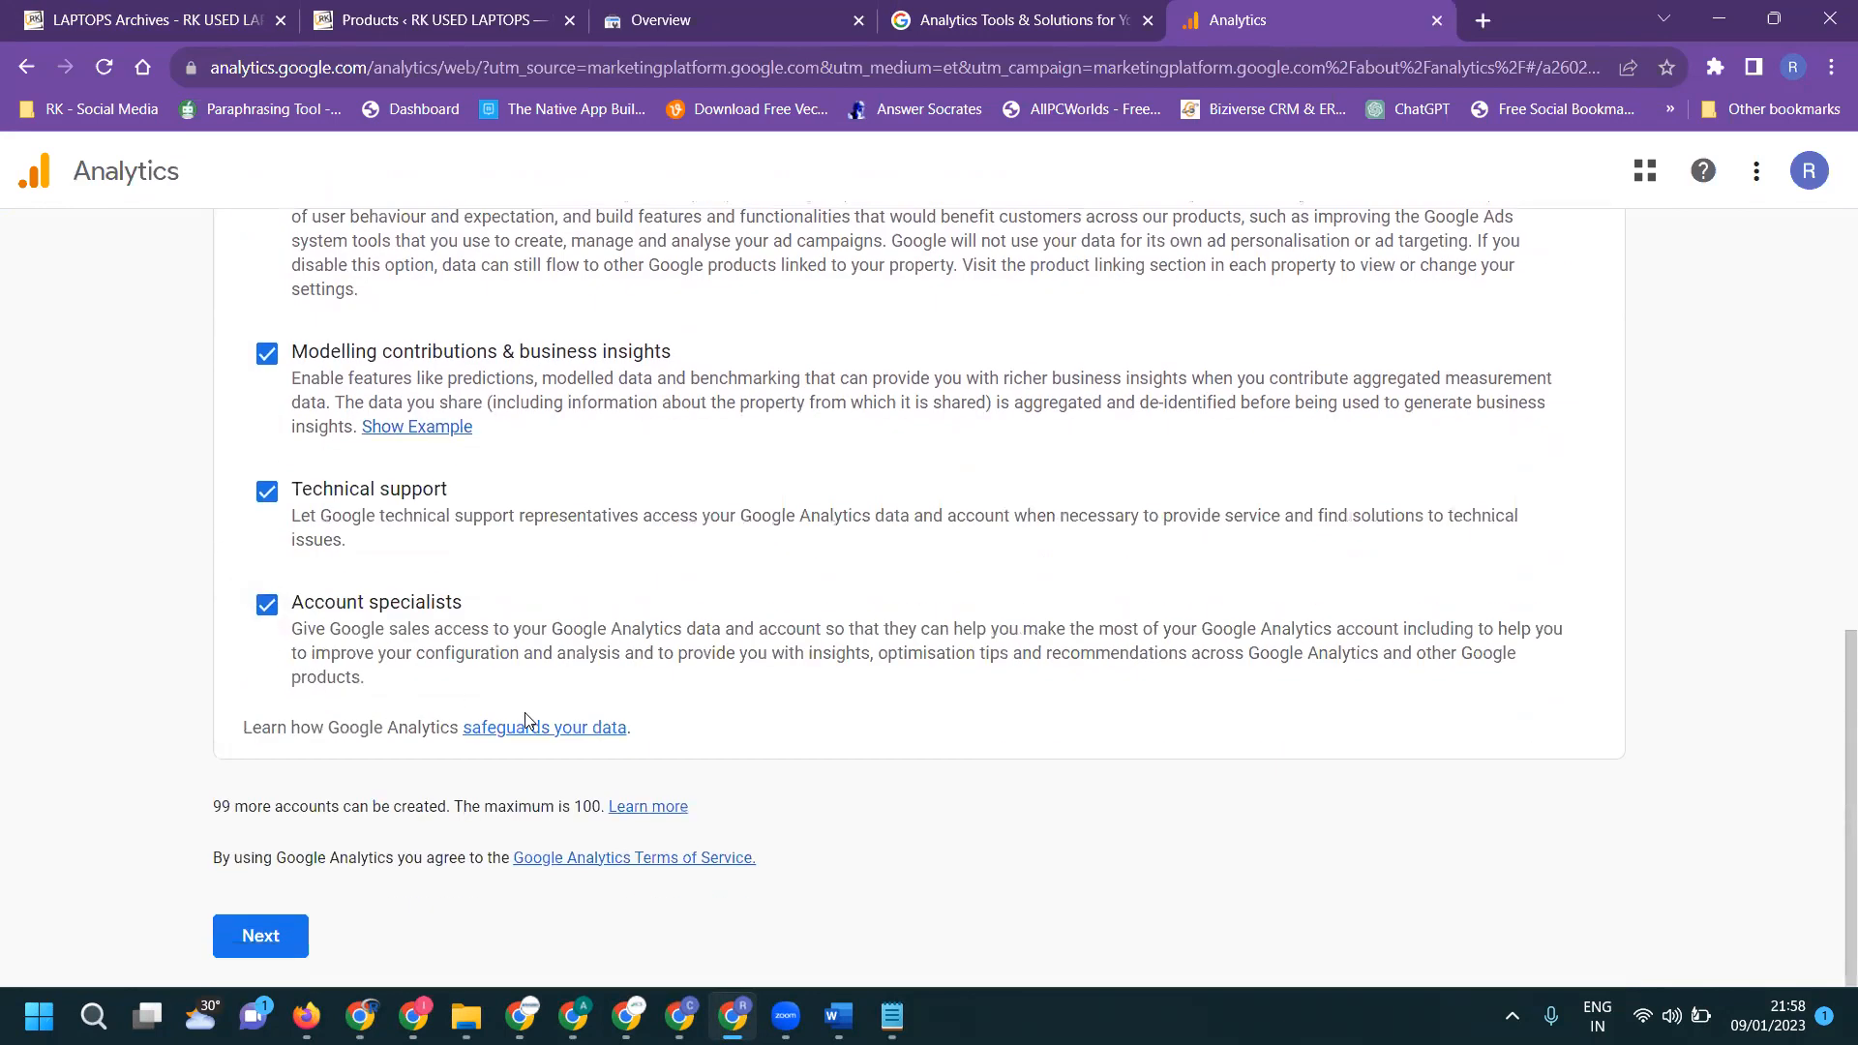
left_click(264, 934)
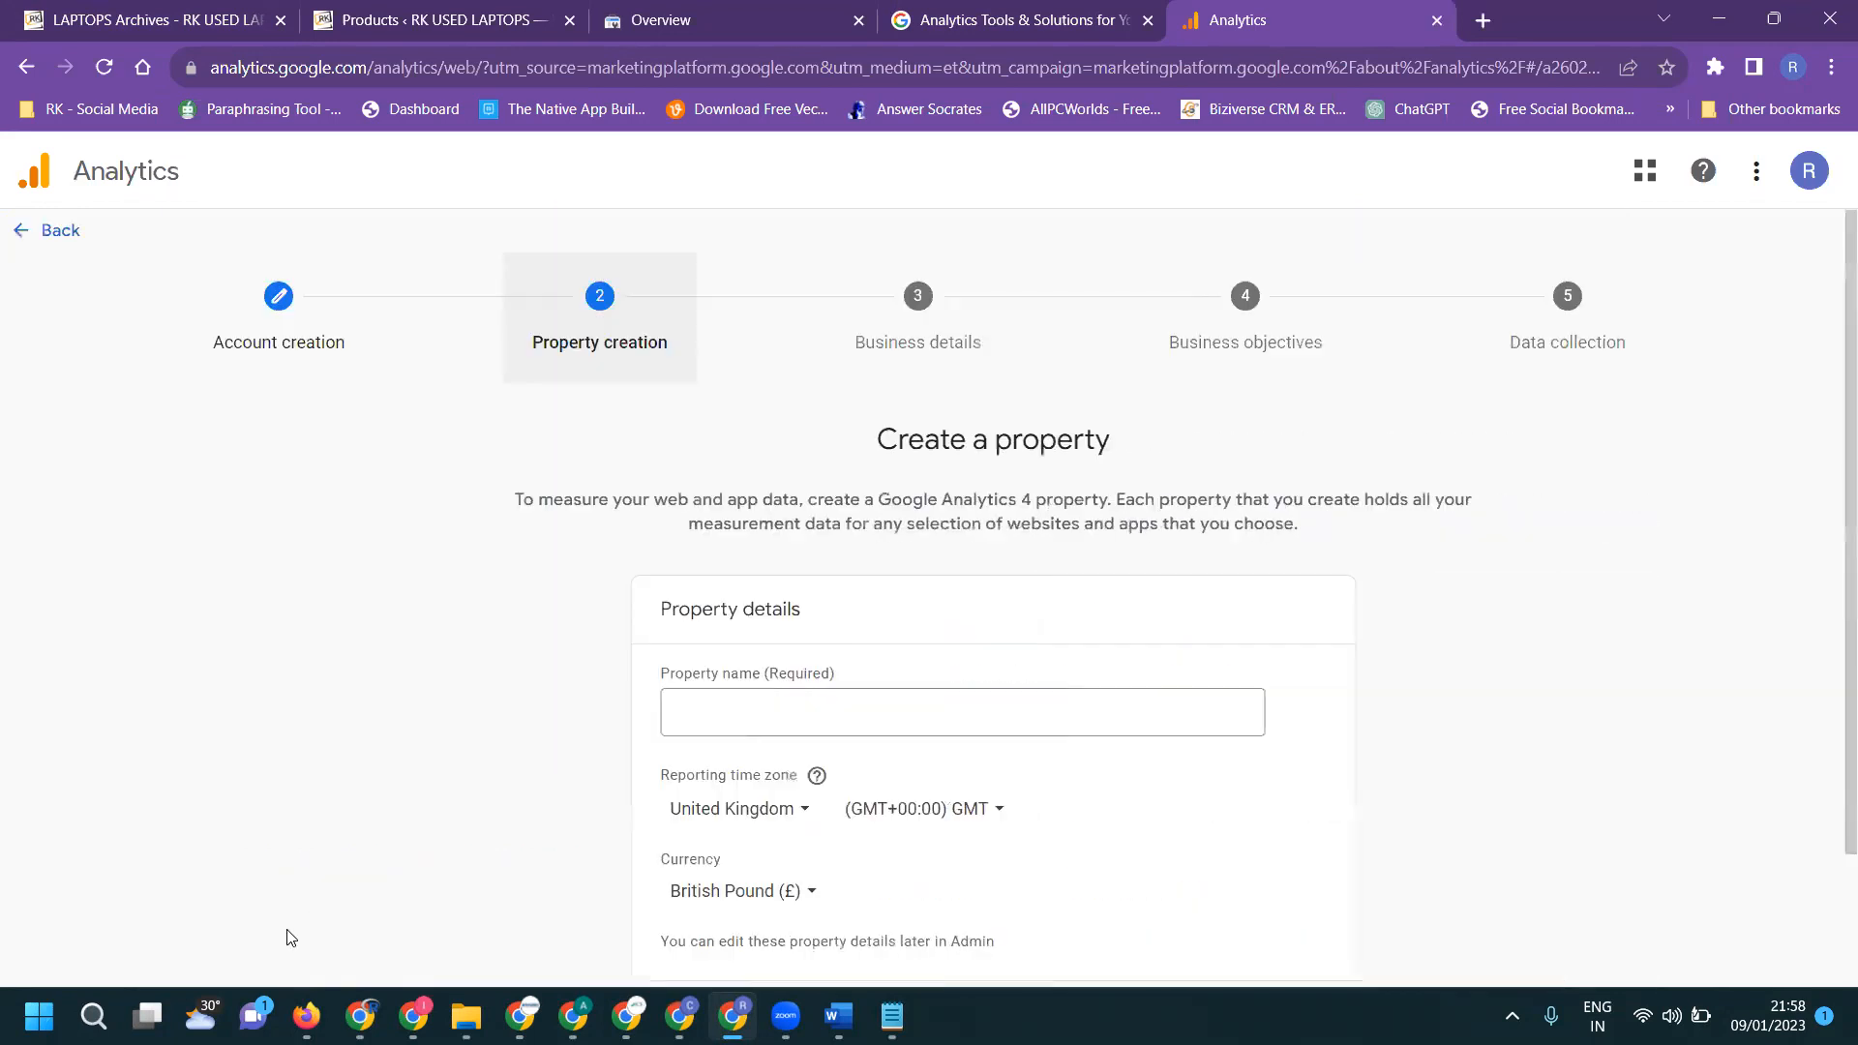
Name the property "rk used laptops", with India as the reporting time zone and Indian Rupee as the currency.
left_click(641, 704)
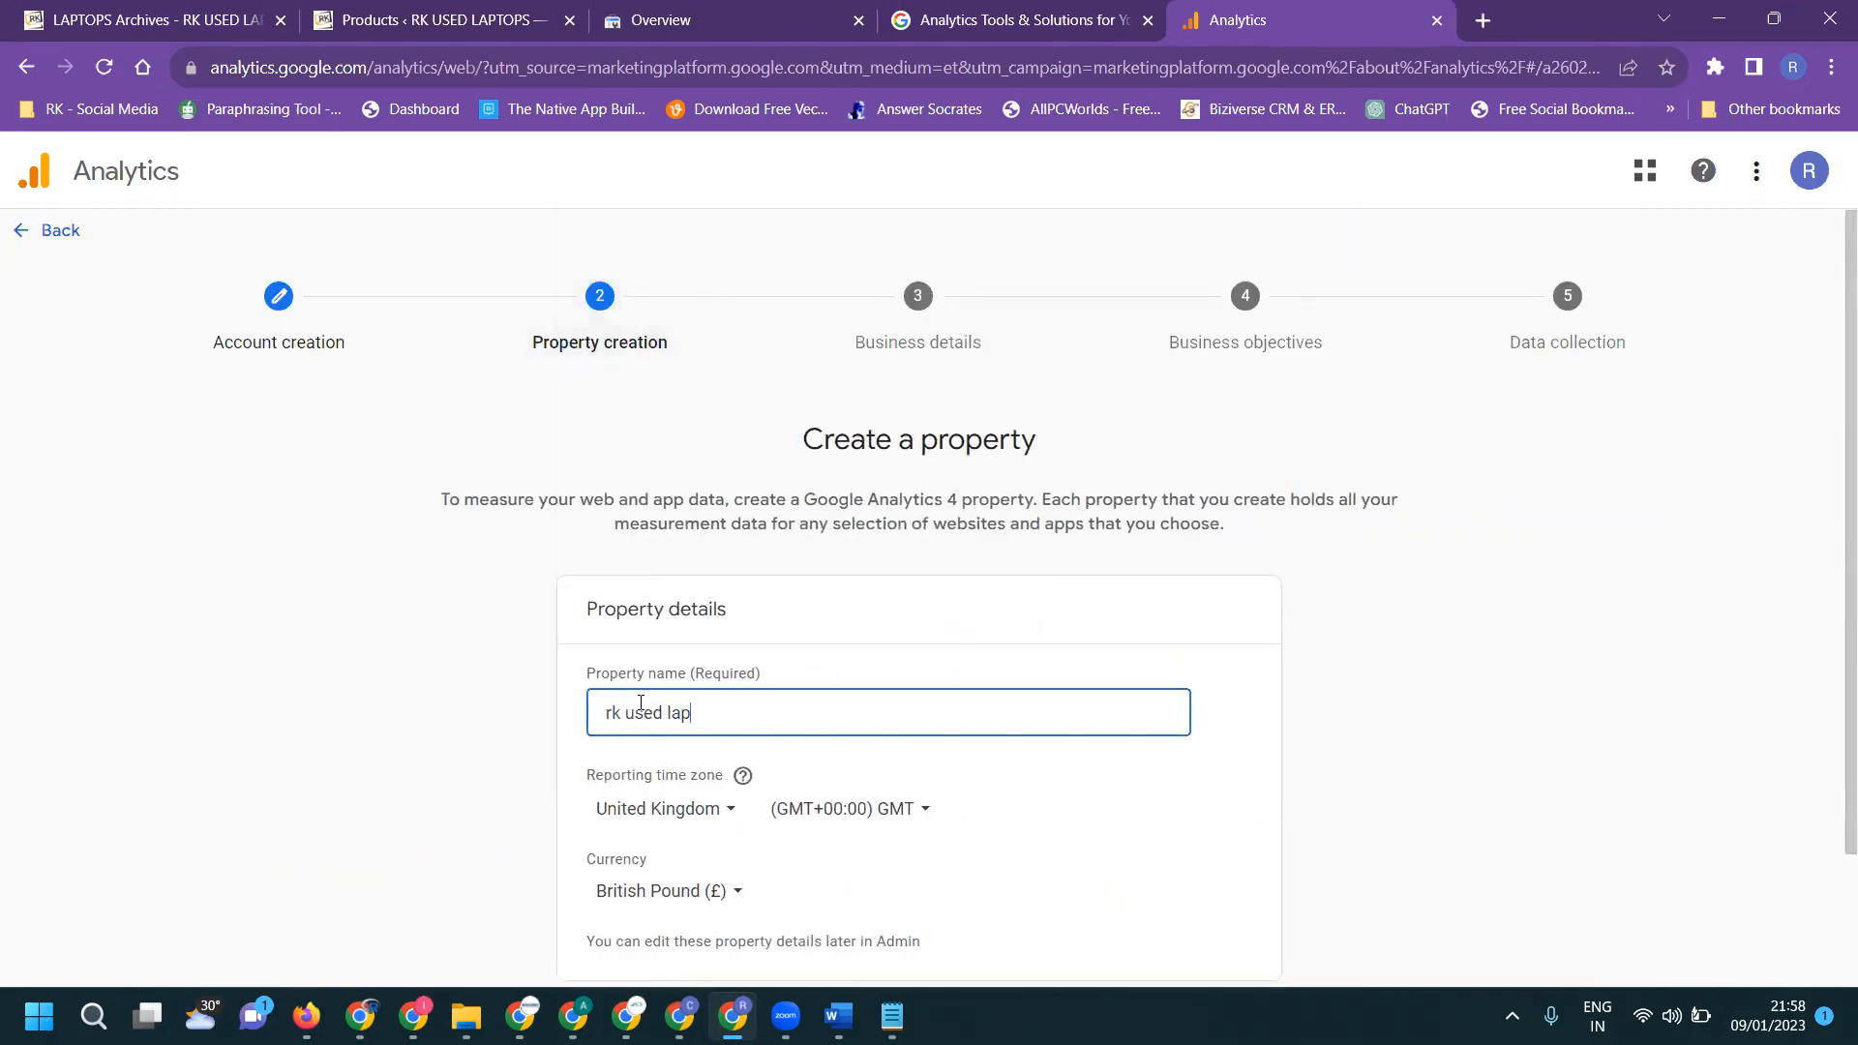
scroll(830, 561, "down", 2)
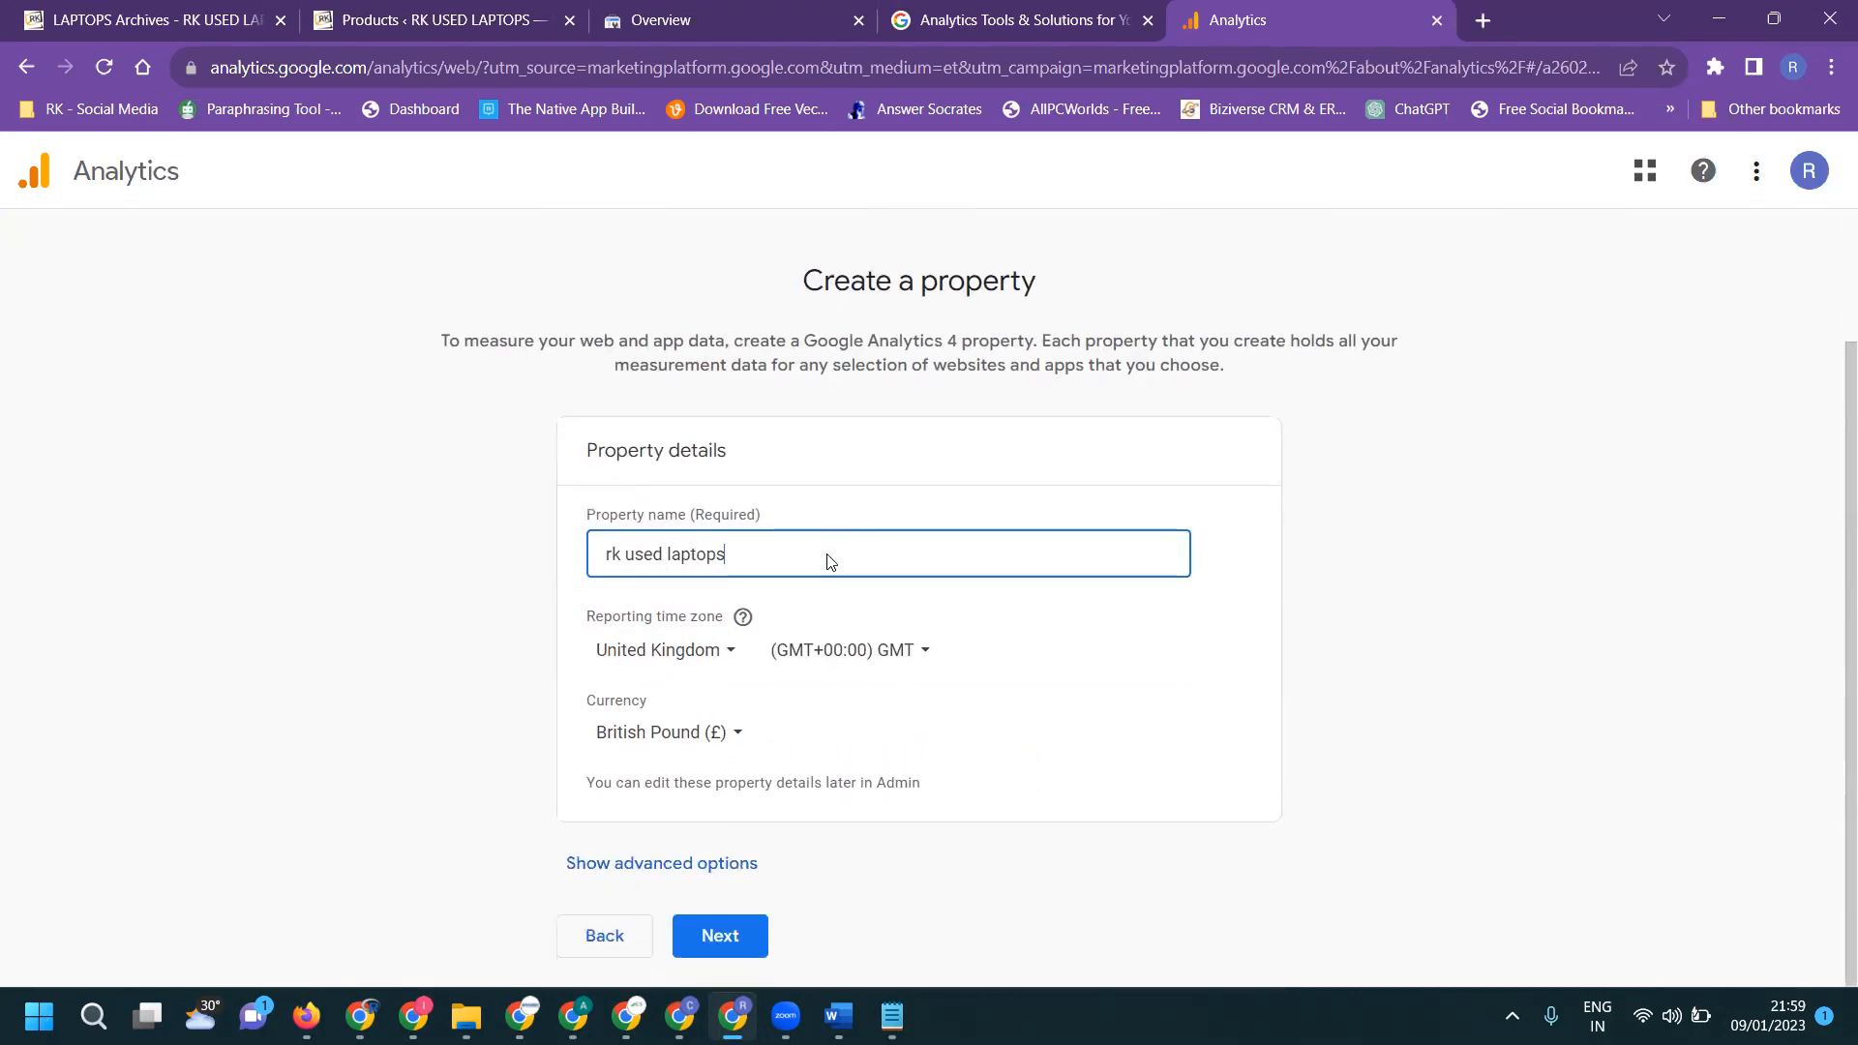
left_click(733, 662)
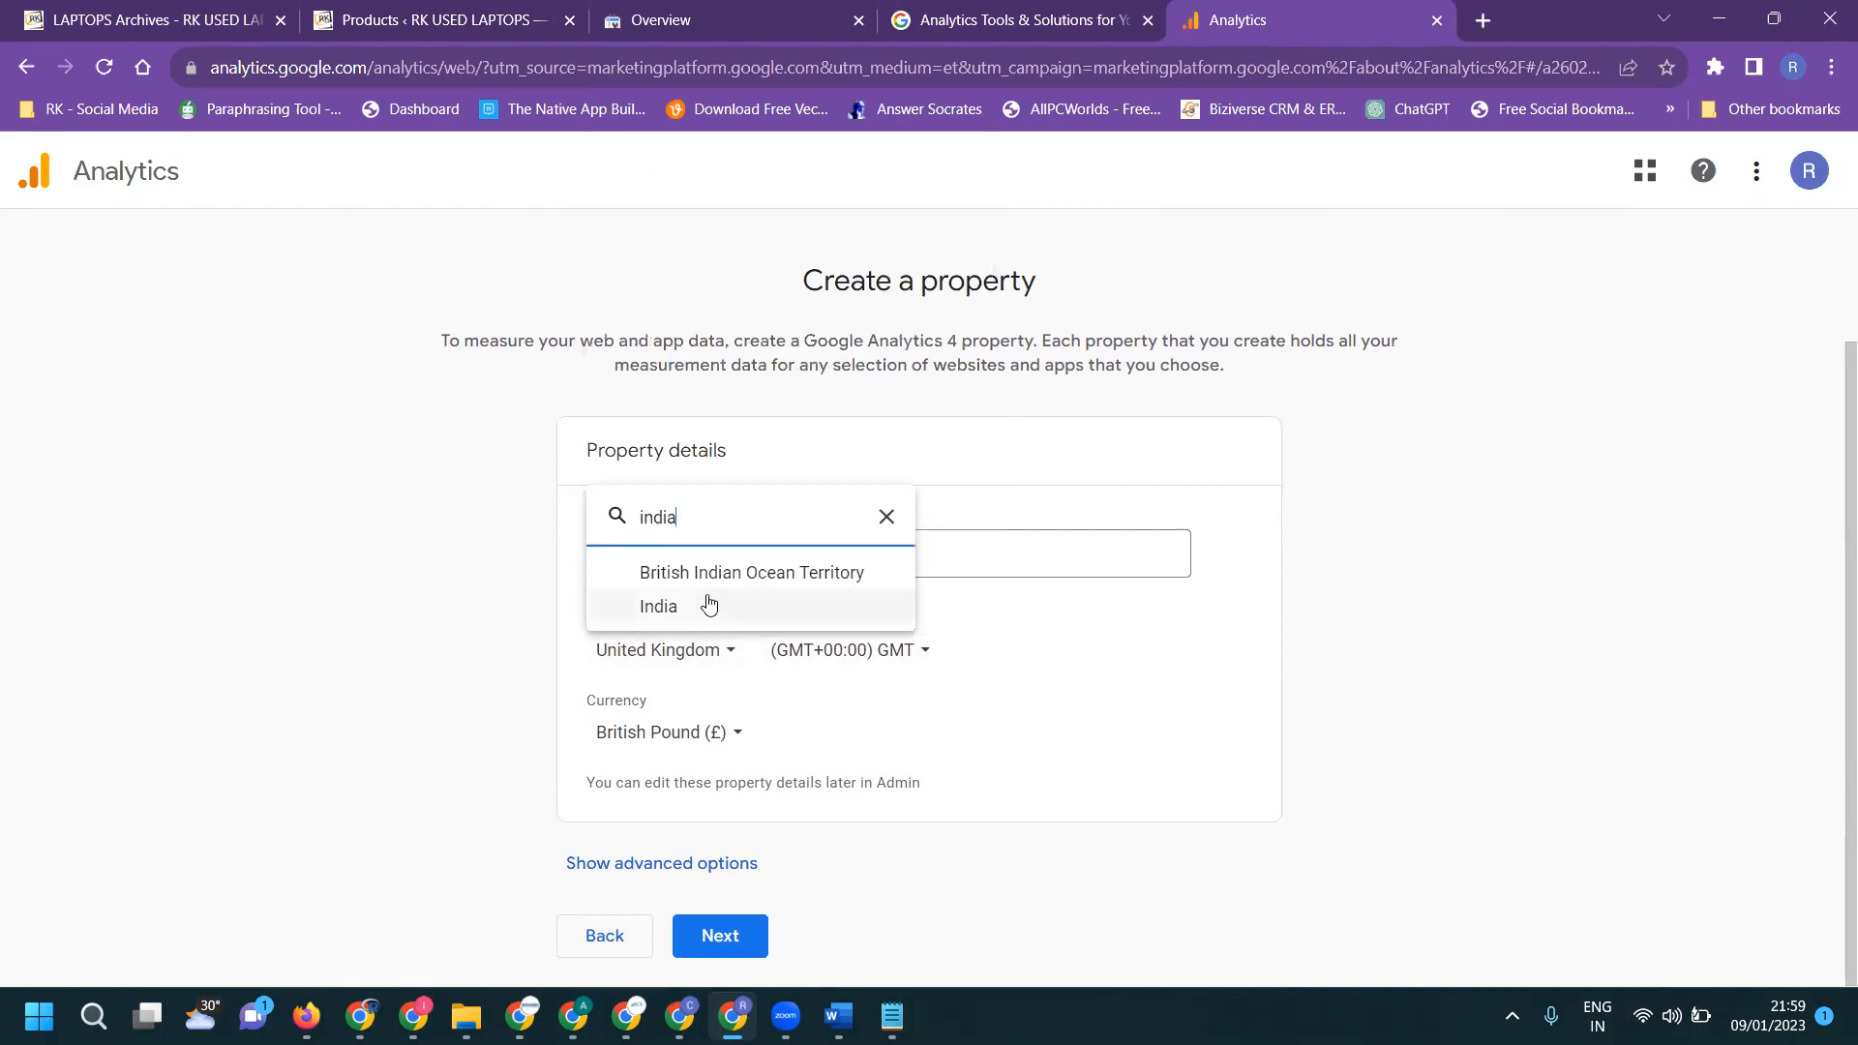
left_click(674, 608)
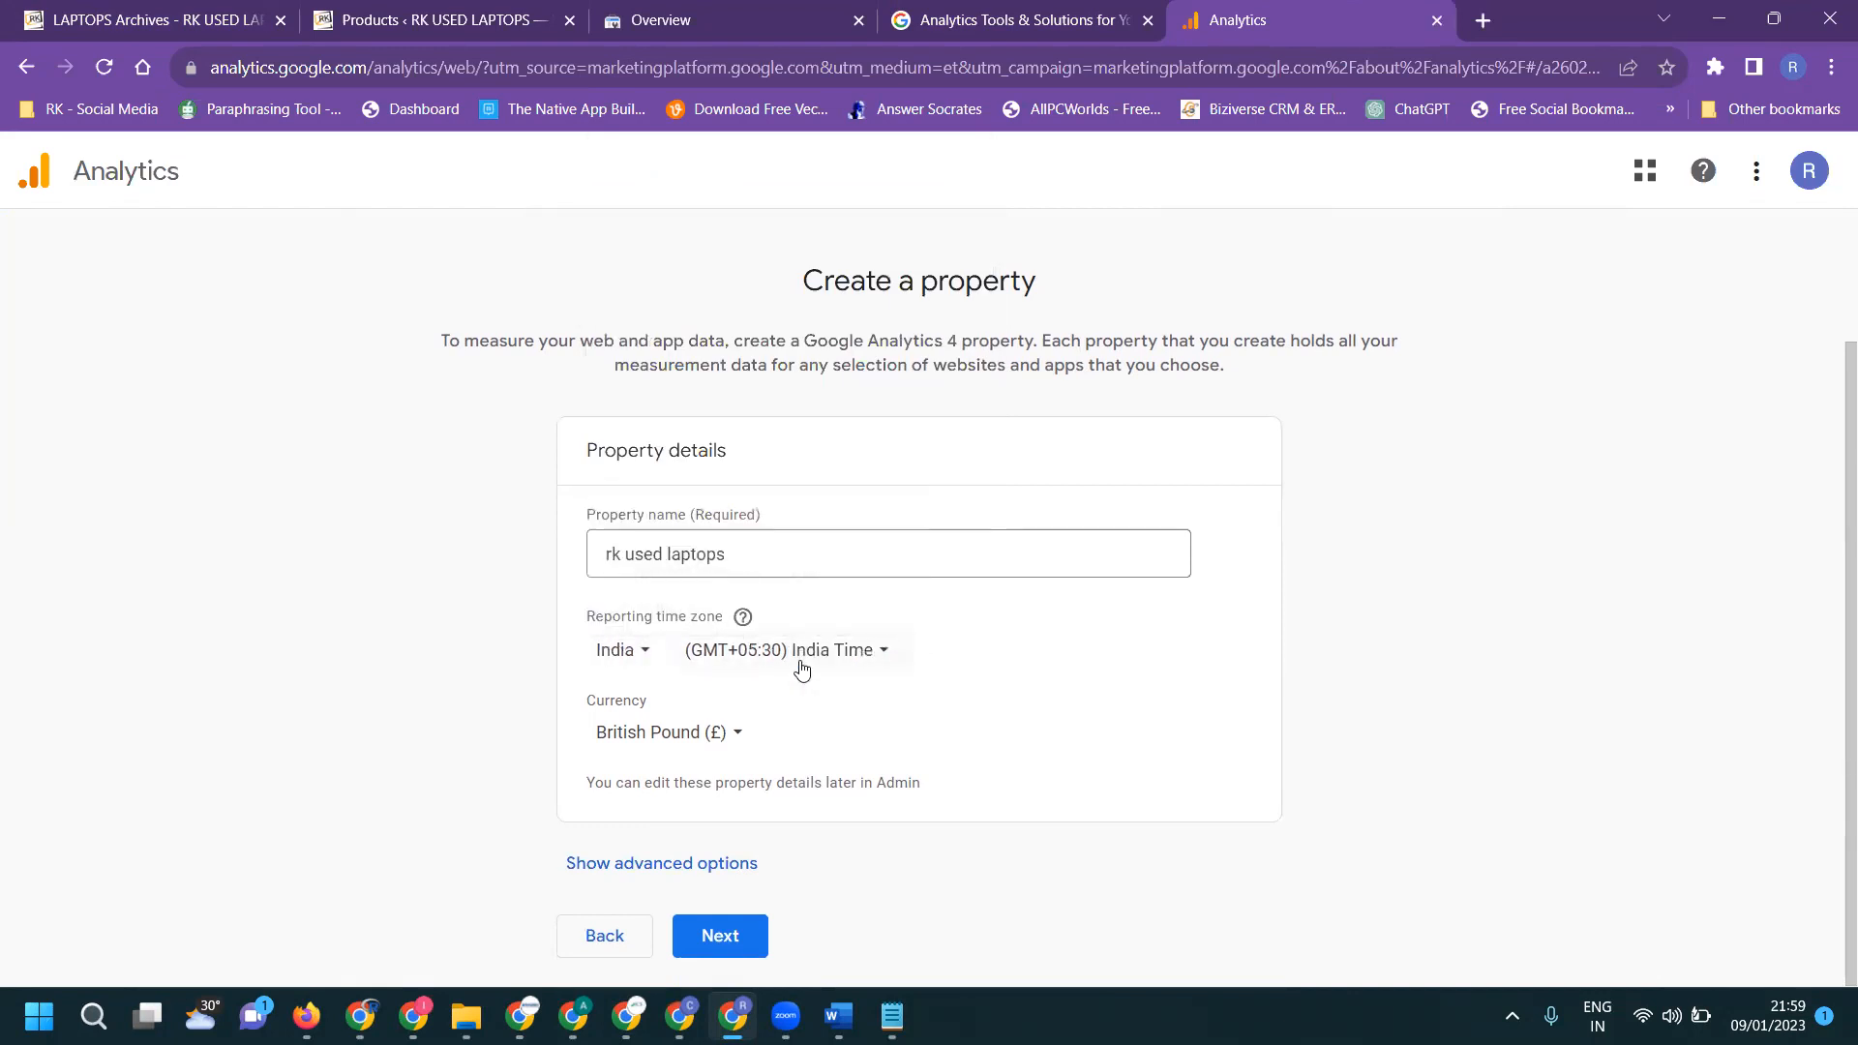
left_click(733, 733)
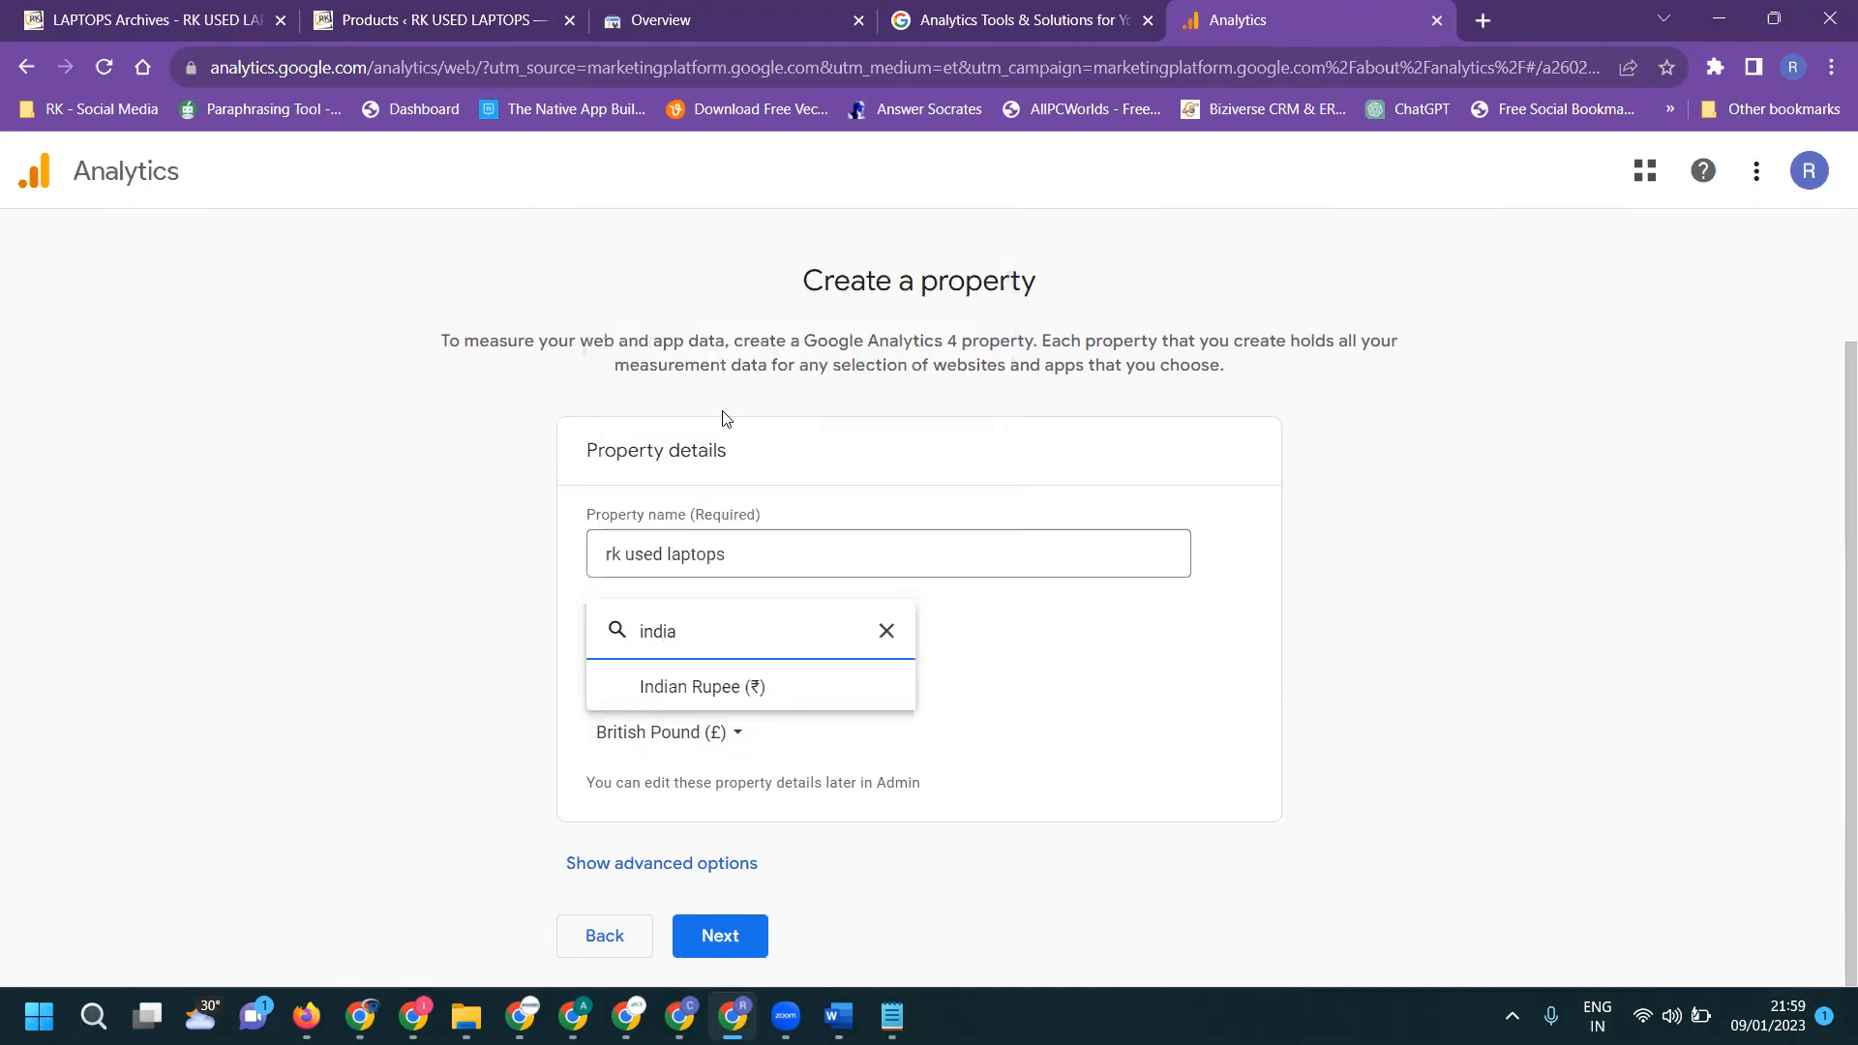
left_click(691, 693)
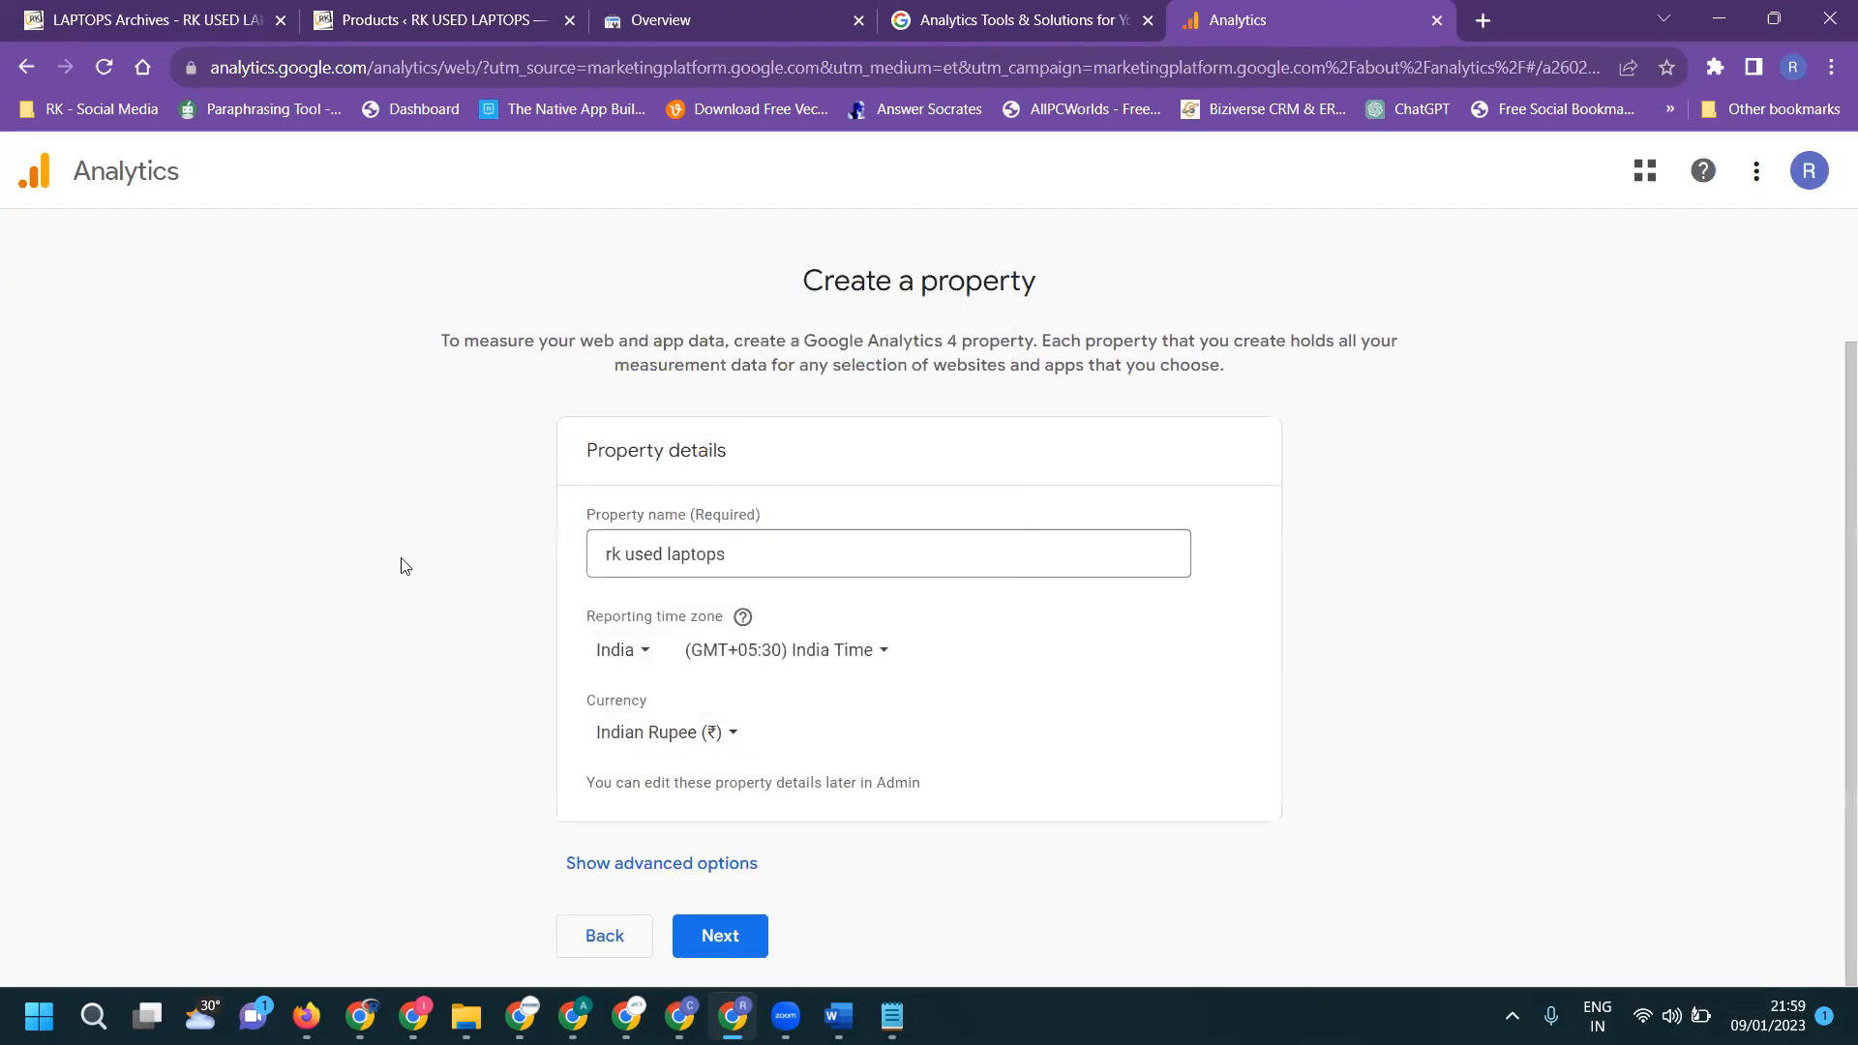
Show the property's advanced options and continue to the business details without creating a Universal Analytics property.
left_click(711, 865)
scroll(429, 542, "down", 2)
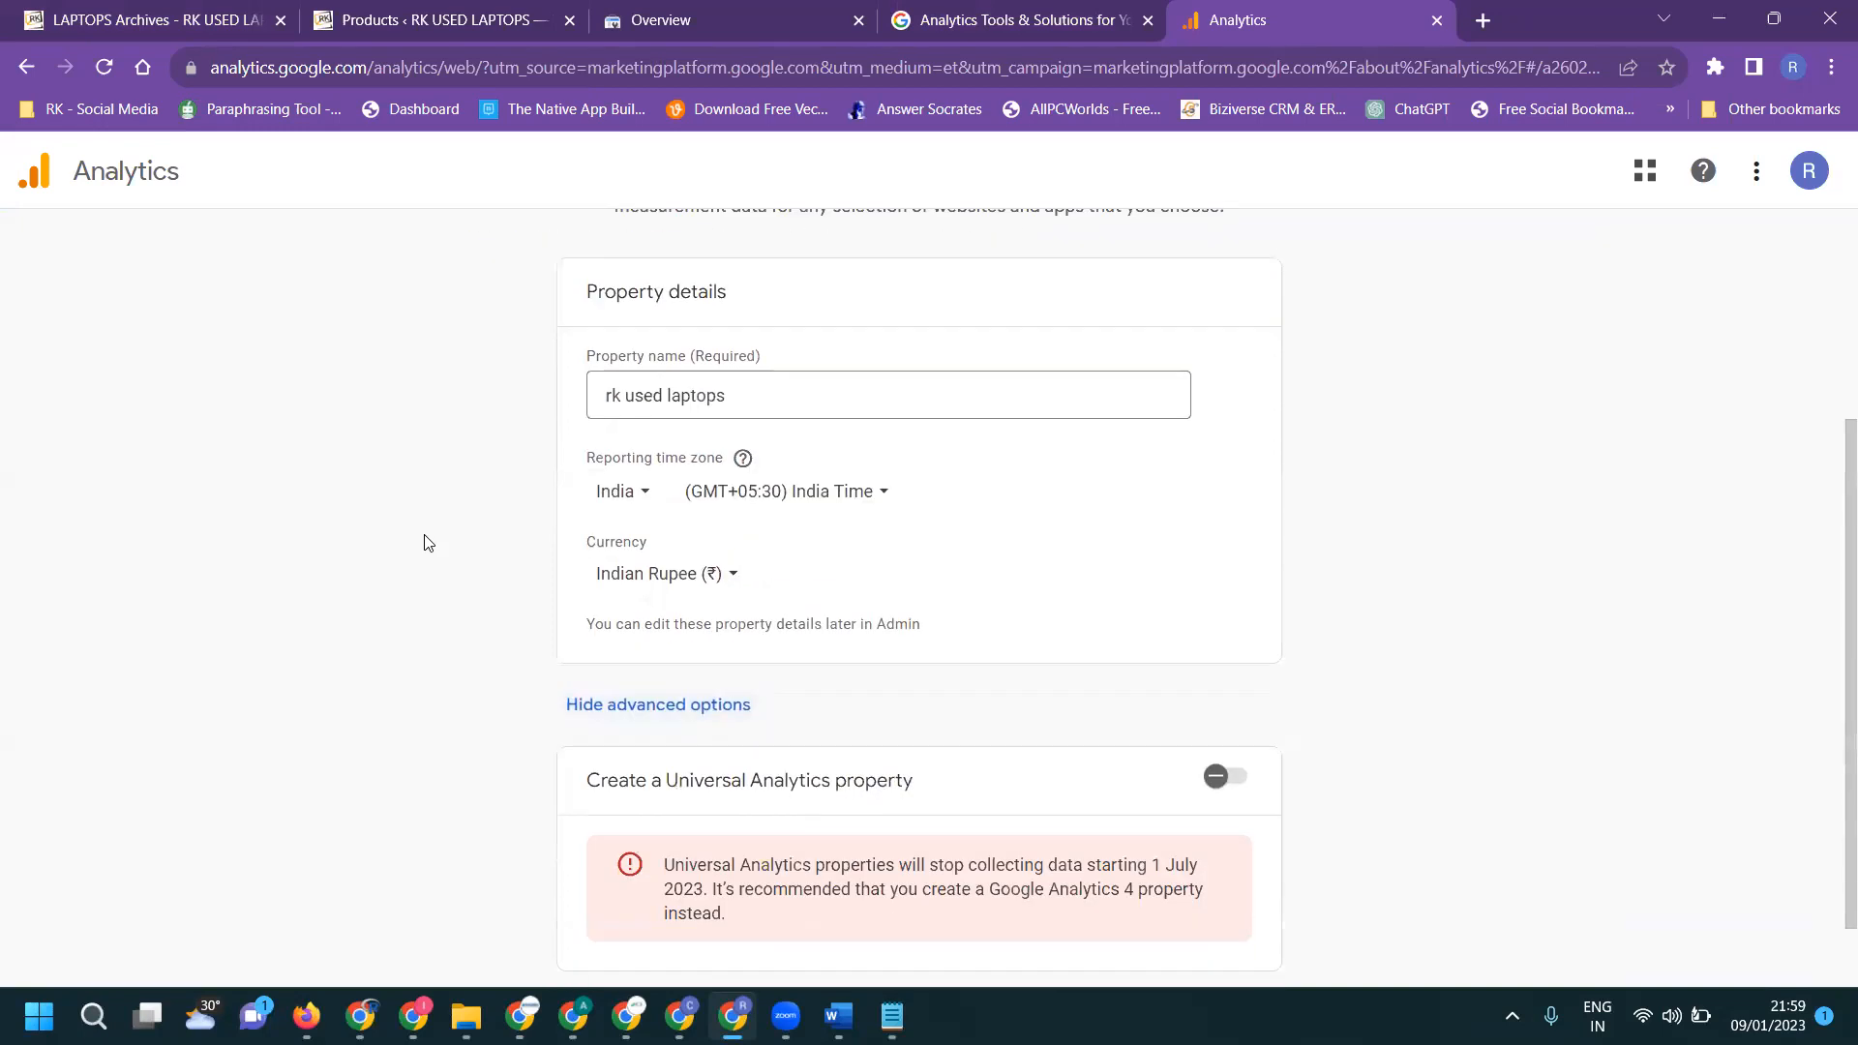
scroll(429, 542, "down", 1)
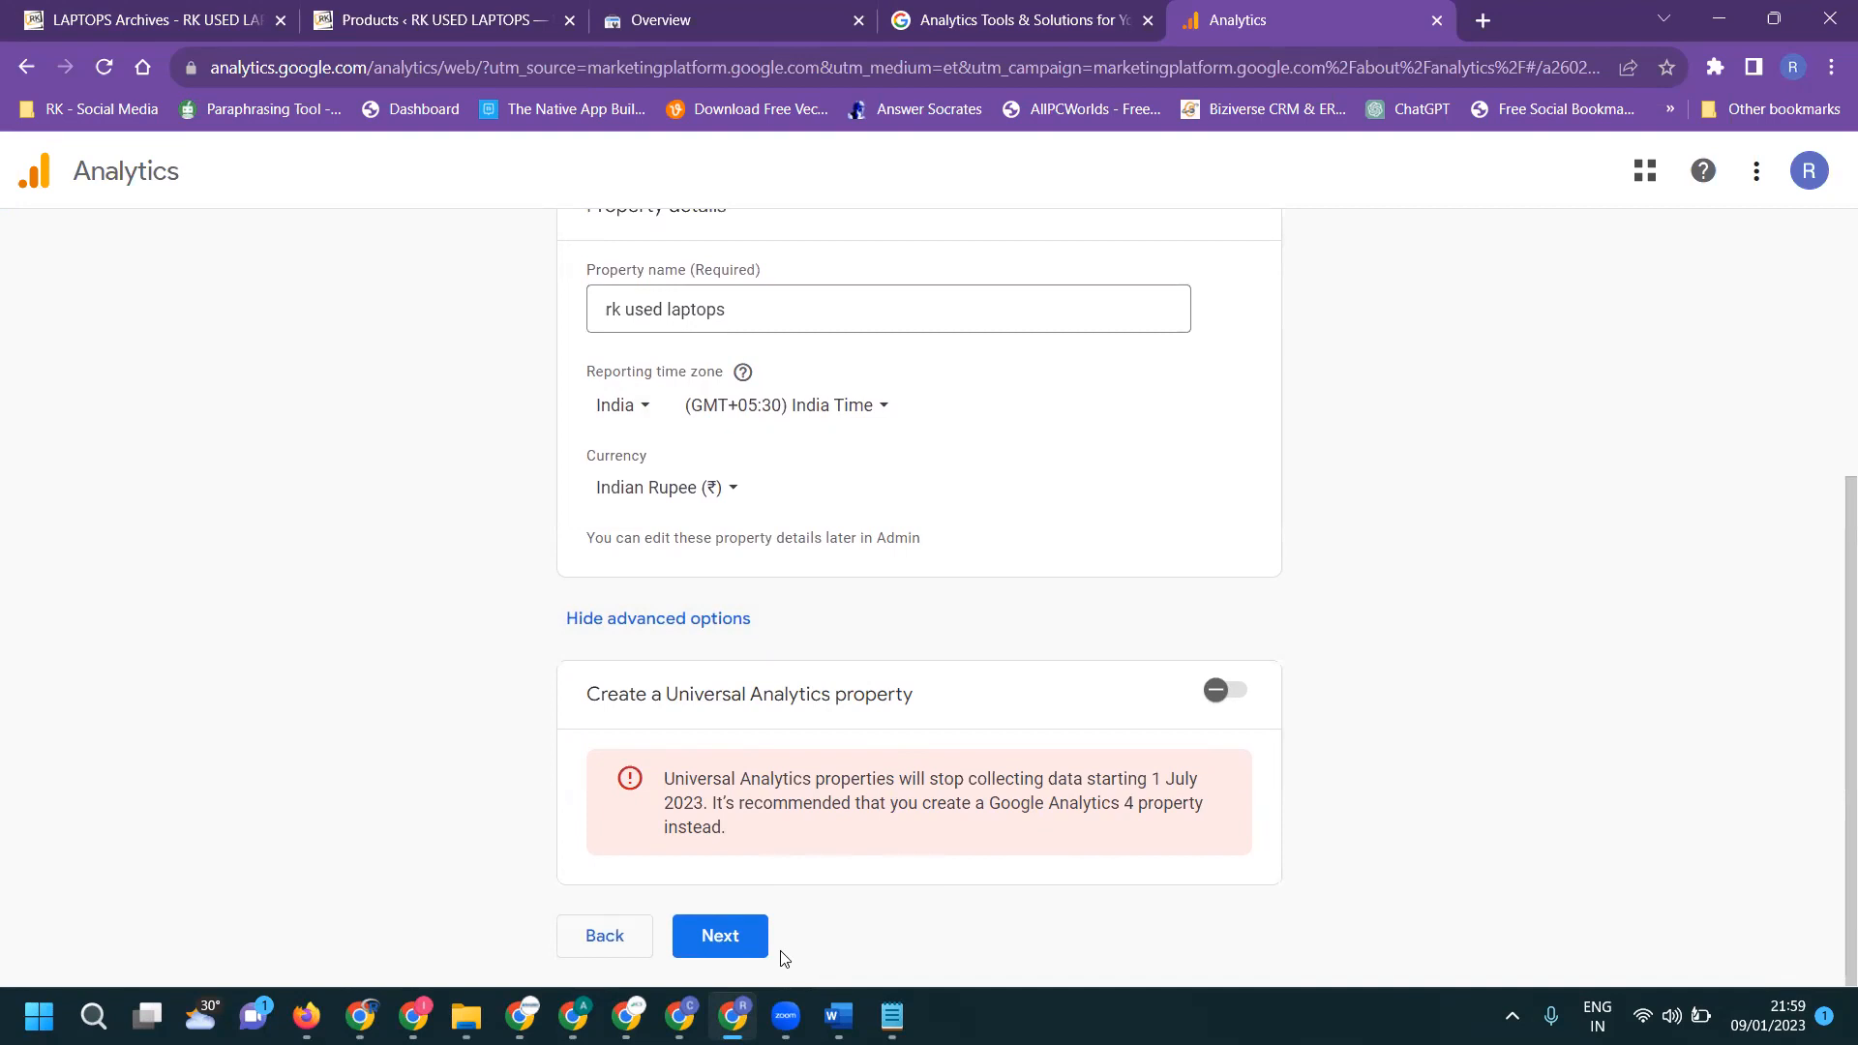
left_click(722, 936)
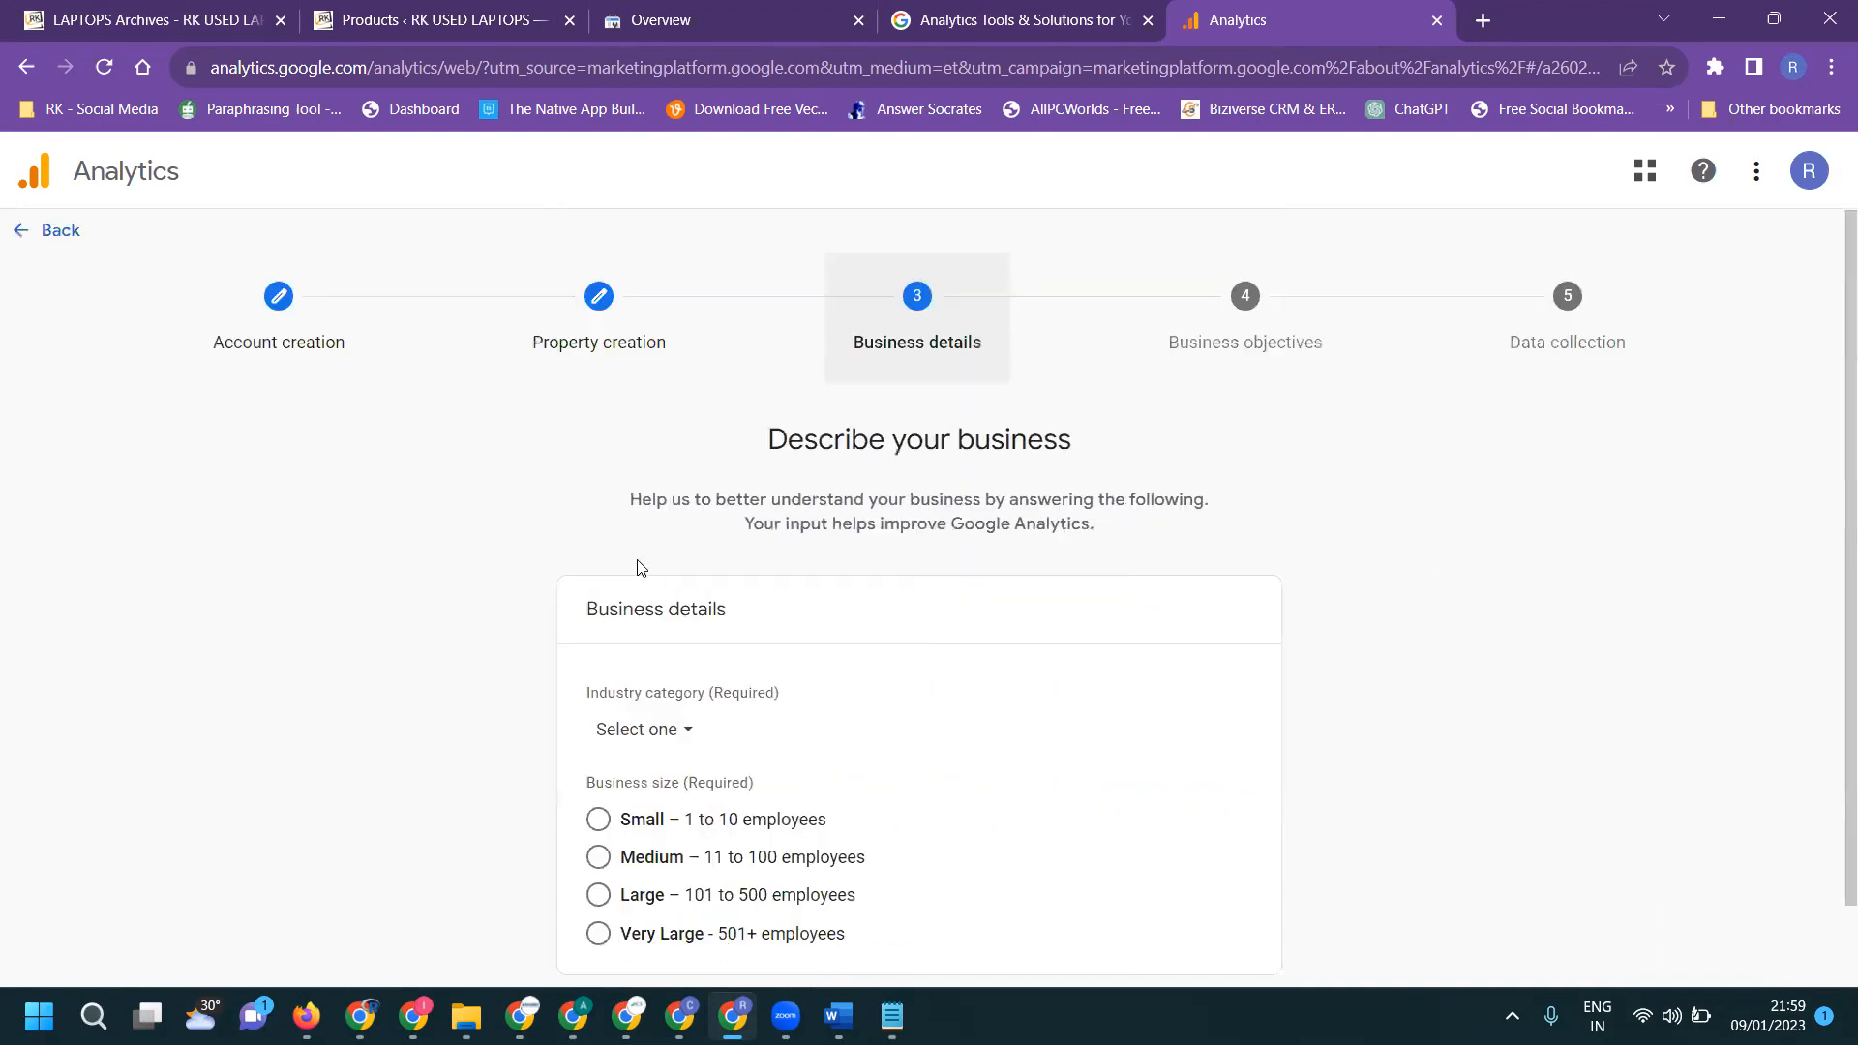
Set the industry category to Business & industrial and the business size to Small, and continue to the business objectives.
scroll(638, 568, "down", 1)
left_click(650, 643)
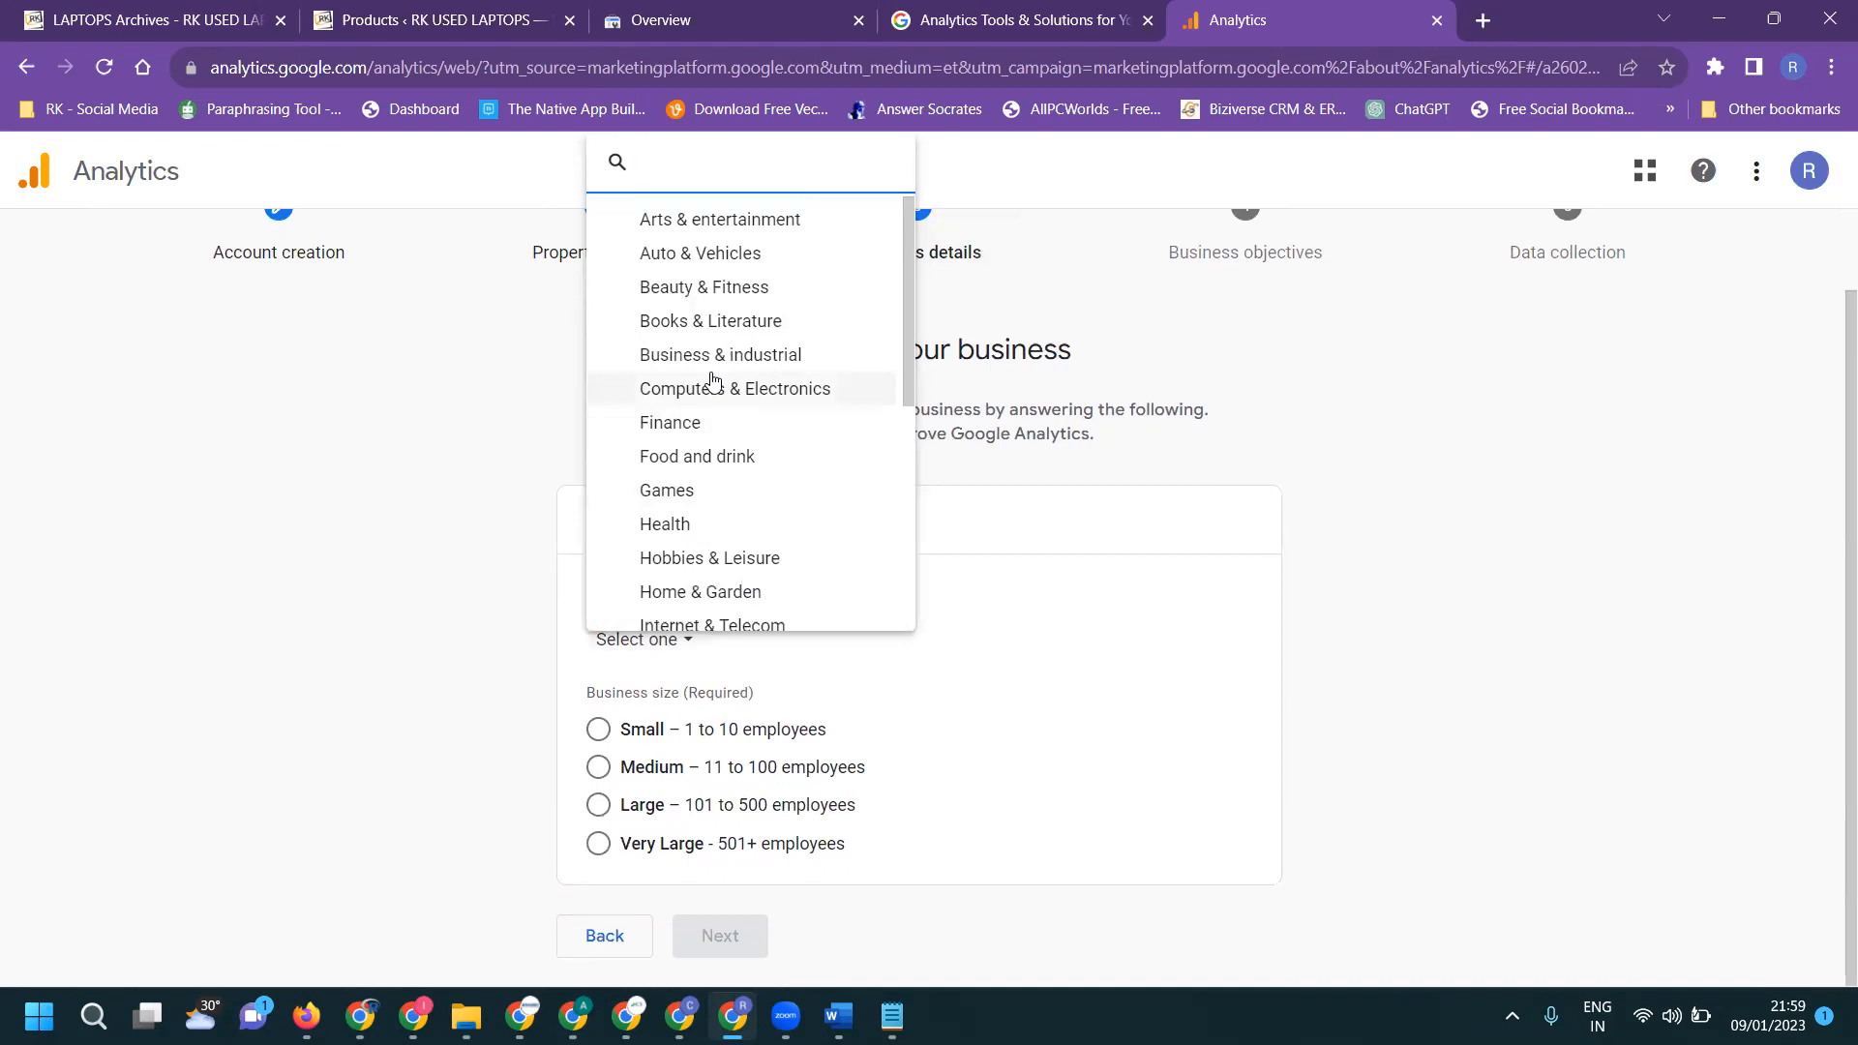
scroll(712, 379, "down", 2)
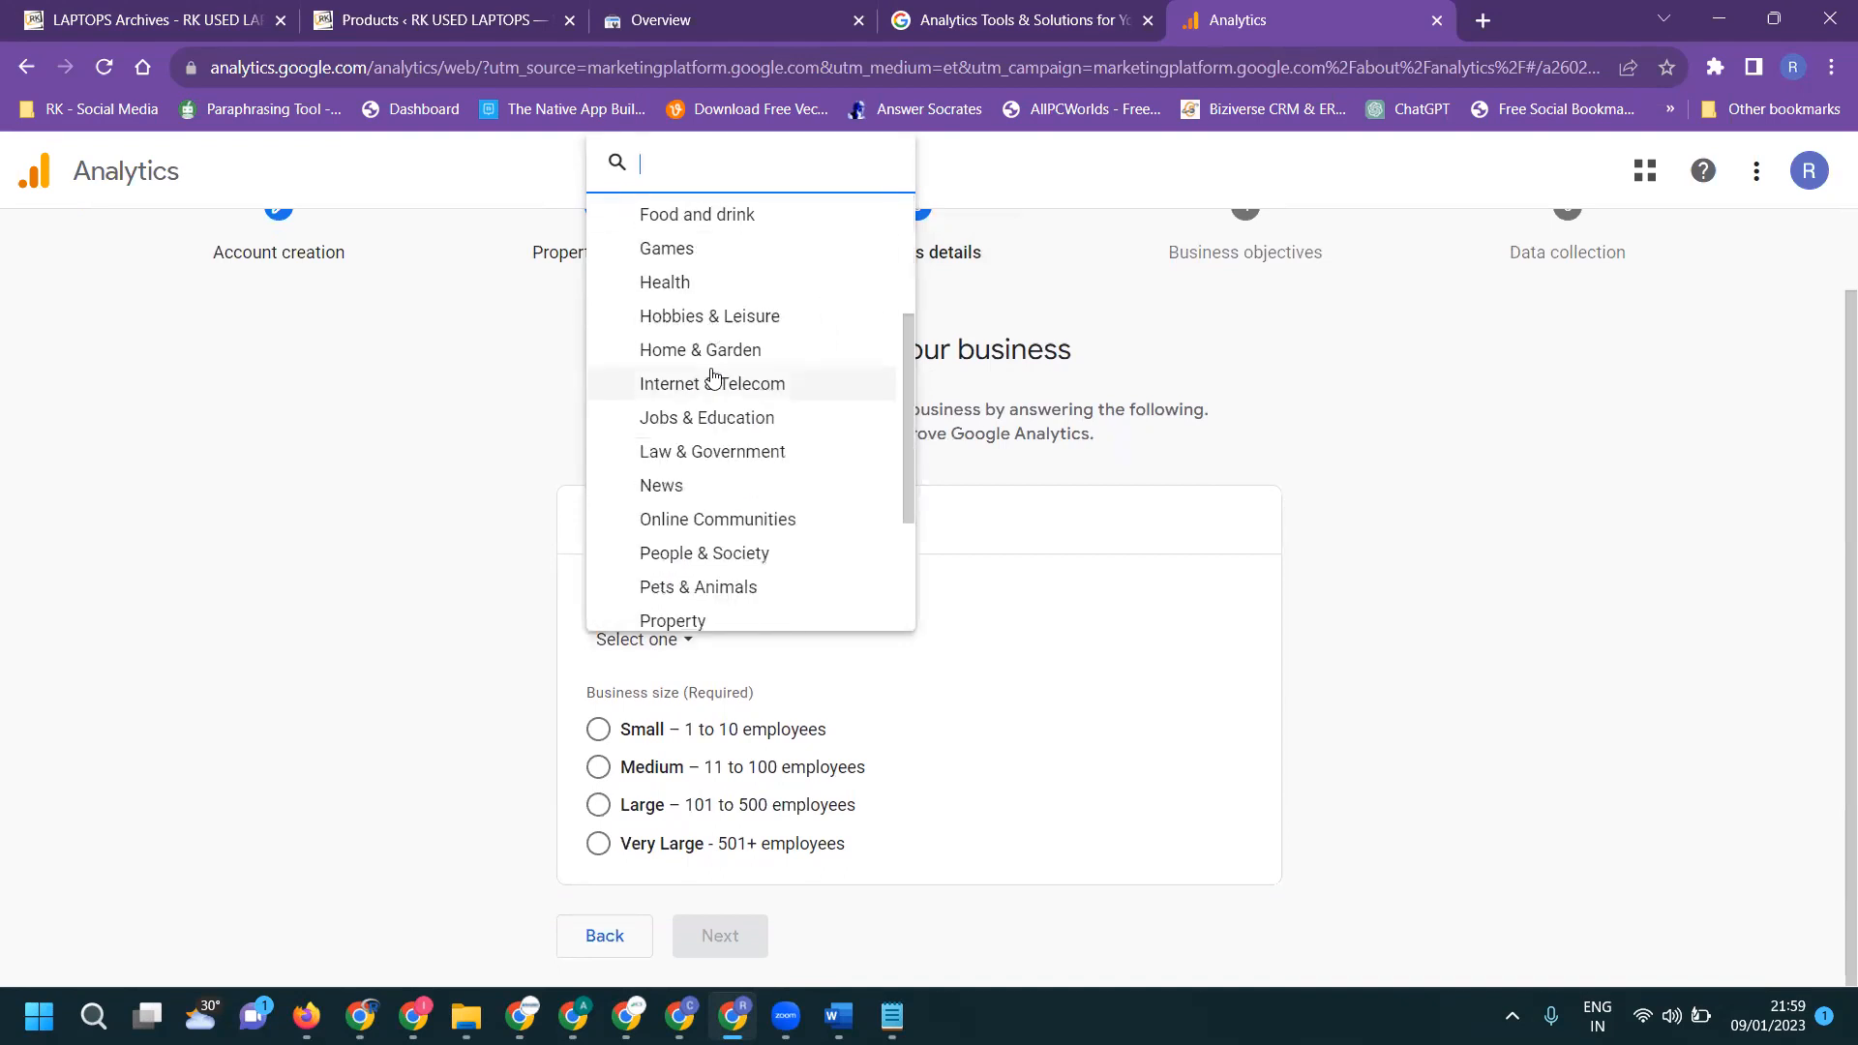
scroll(713, 377, "up", 2)
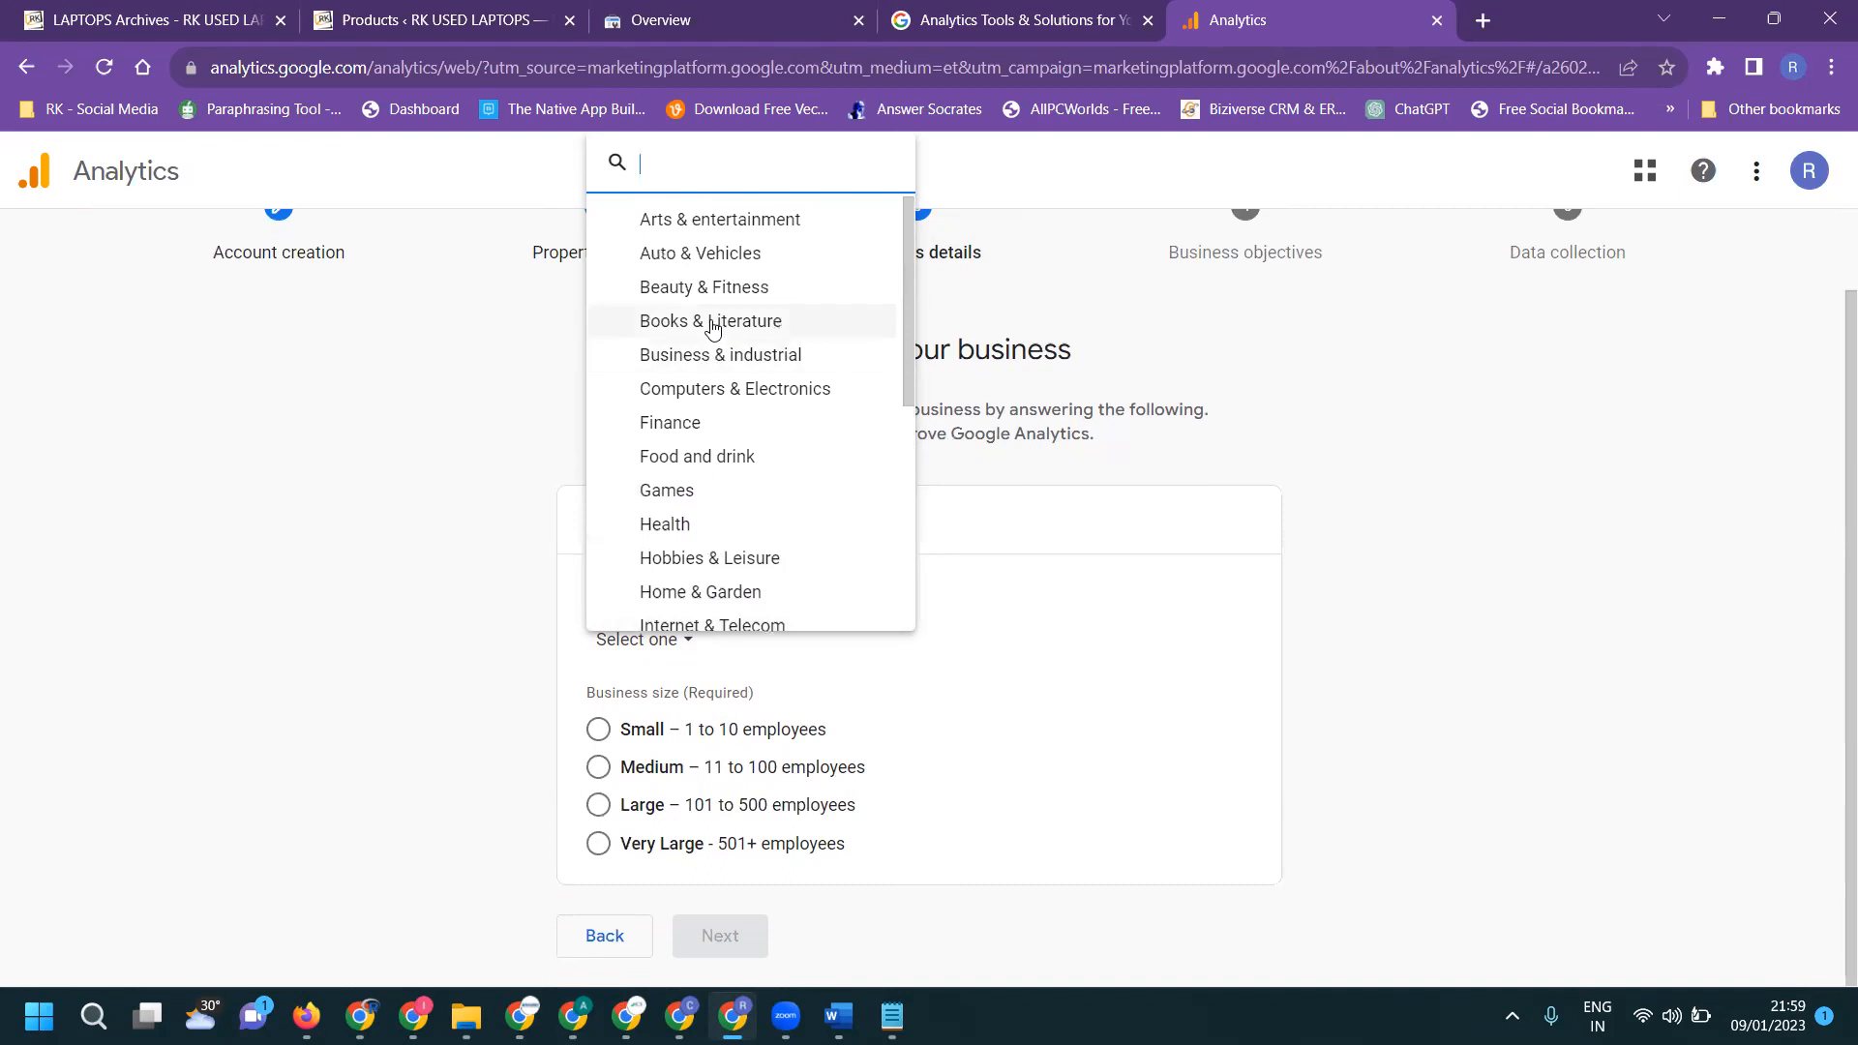
left_click(713, 356)
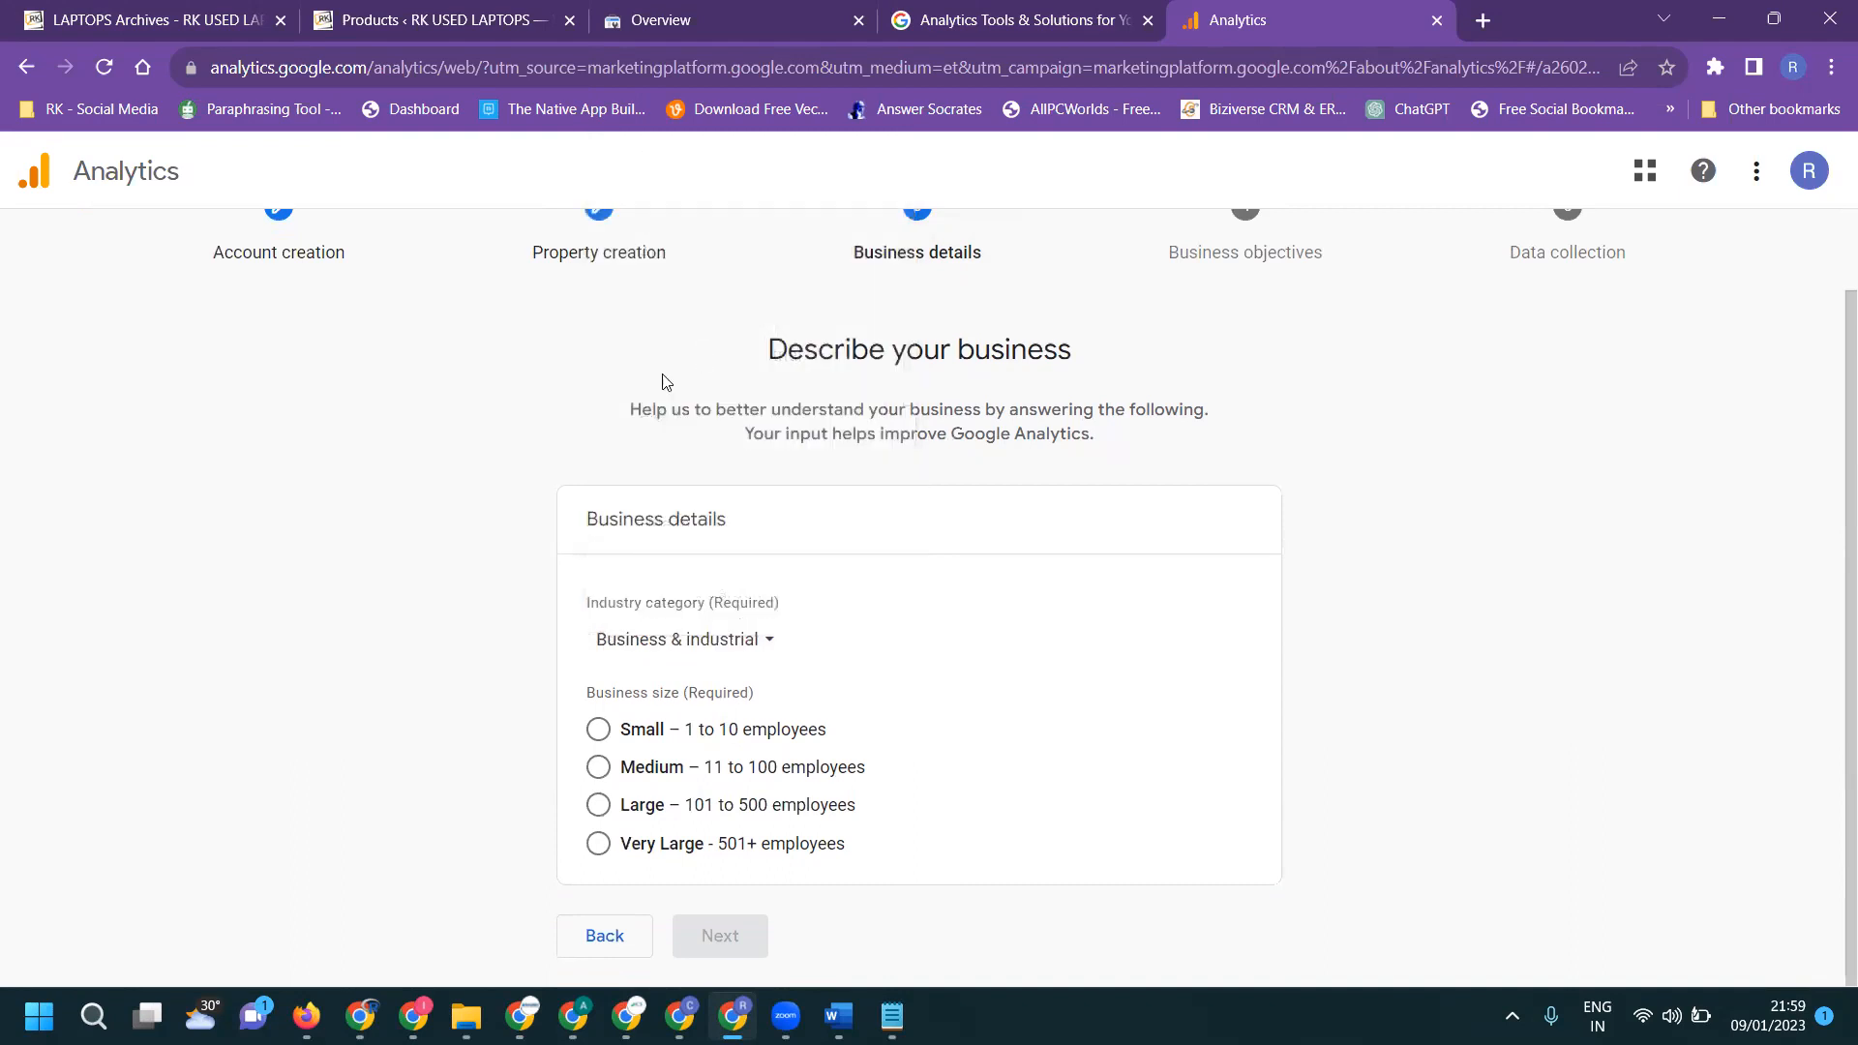
left_click(596, 729)
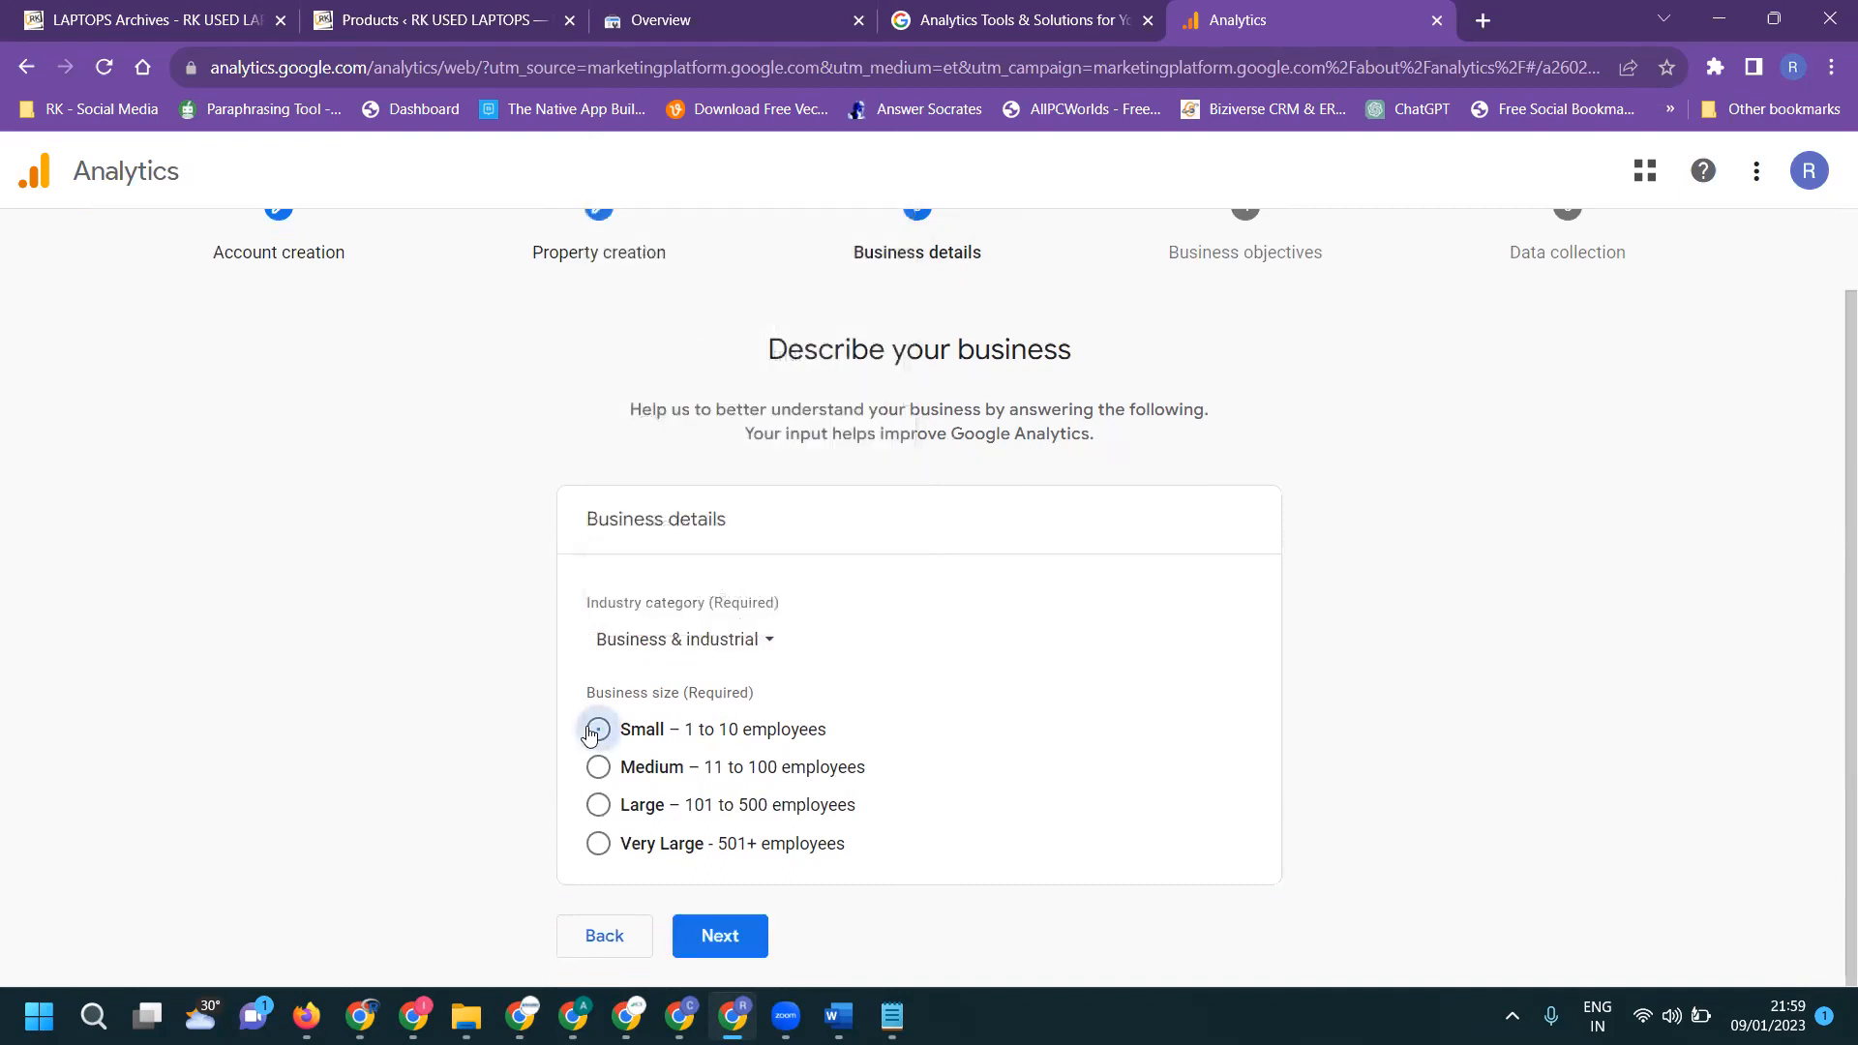
left_click(724, 939)
Select the objectives Generate leads, Drive online sales, Raise brand awareness and Examine user behaviour, and create the account.
scroll(858, 542, "down", 3)
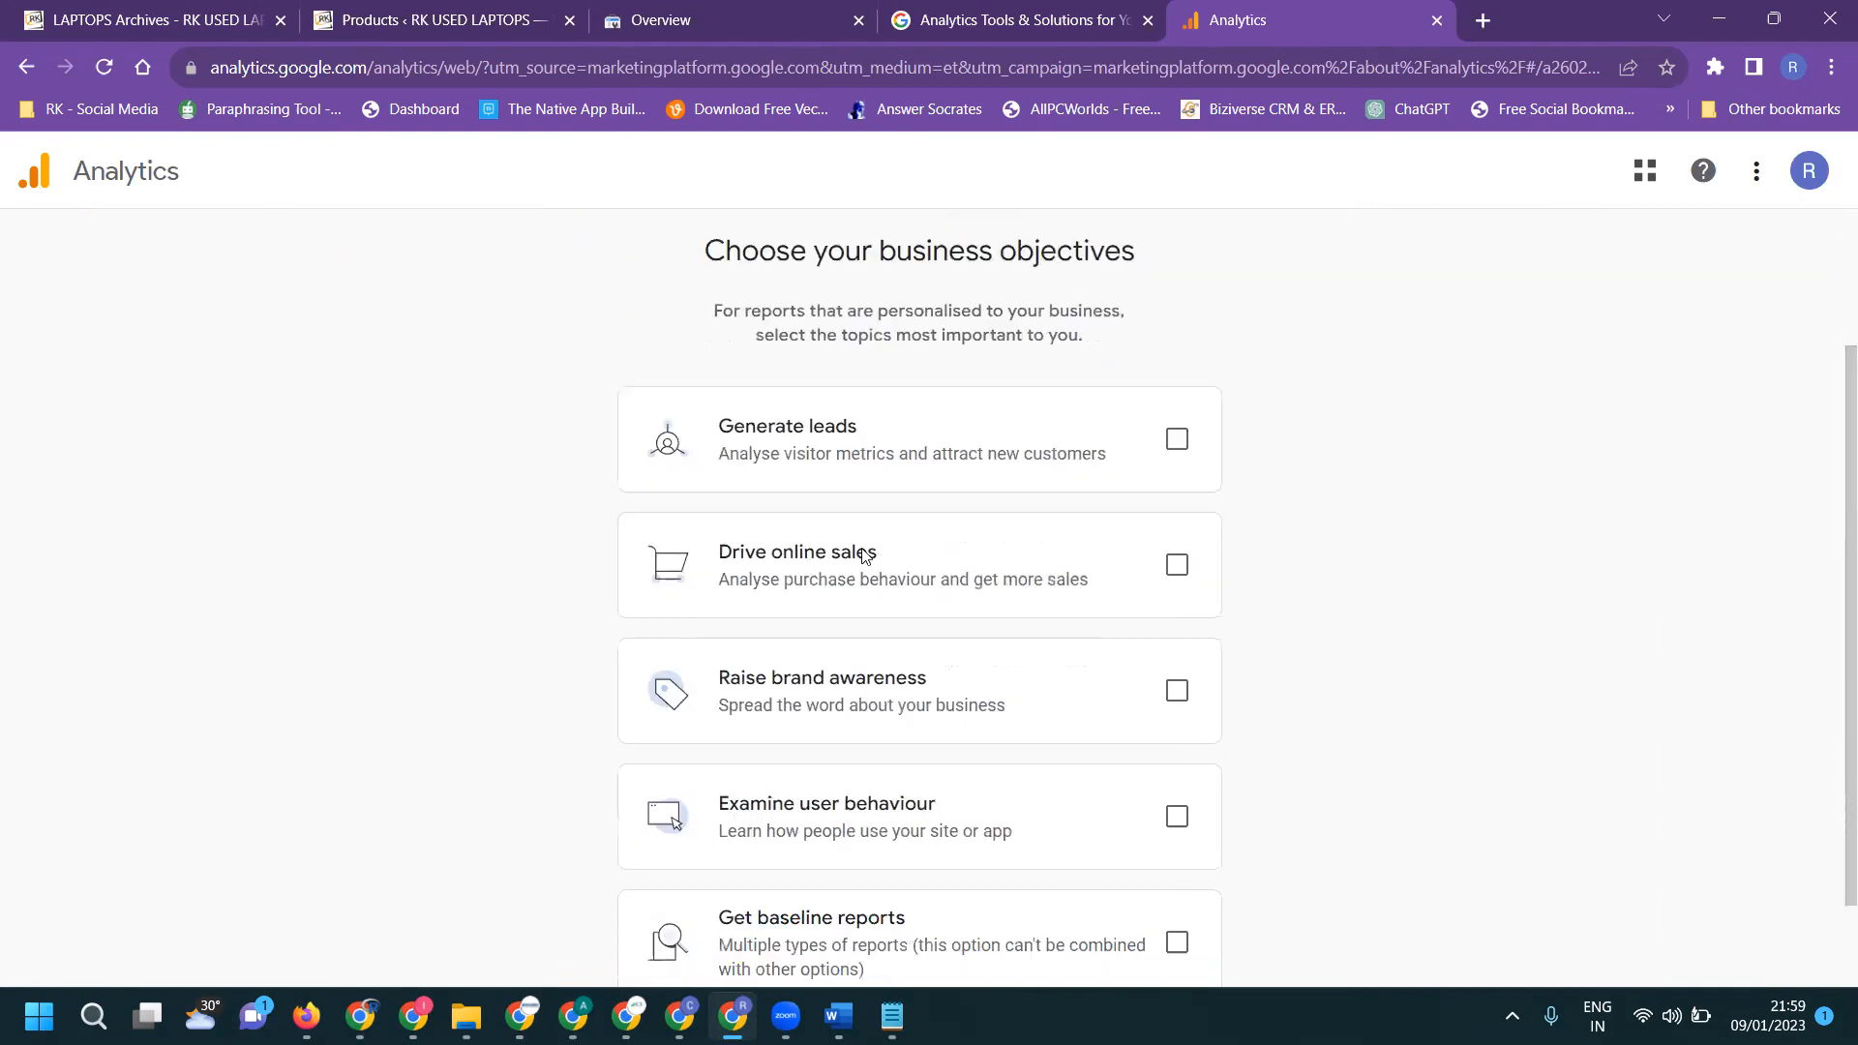
scroll(1147, 459, "up", 1)
scroll(1140, 456, "up", 1)
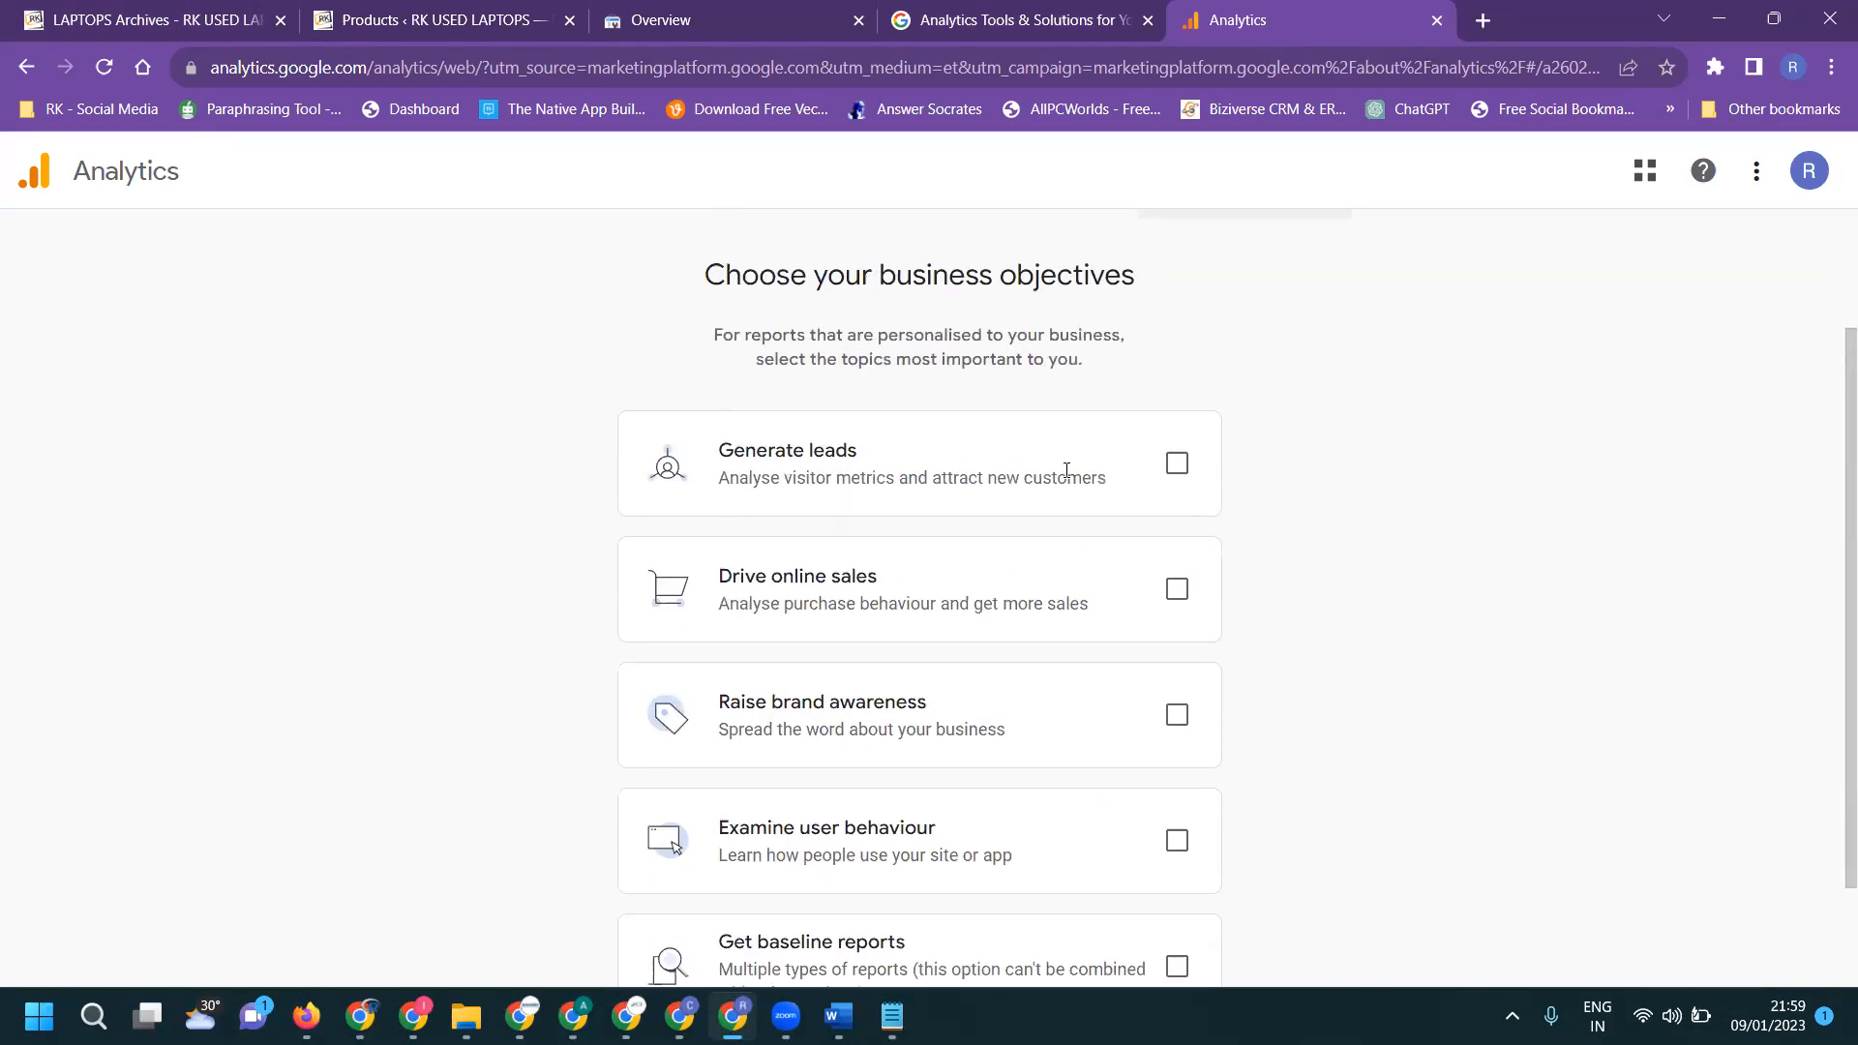
left_click(1177, 465)
left_click(1177, 590)
scroll(1297, 581, "down", 2)
left_click(1178, 592)
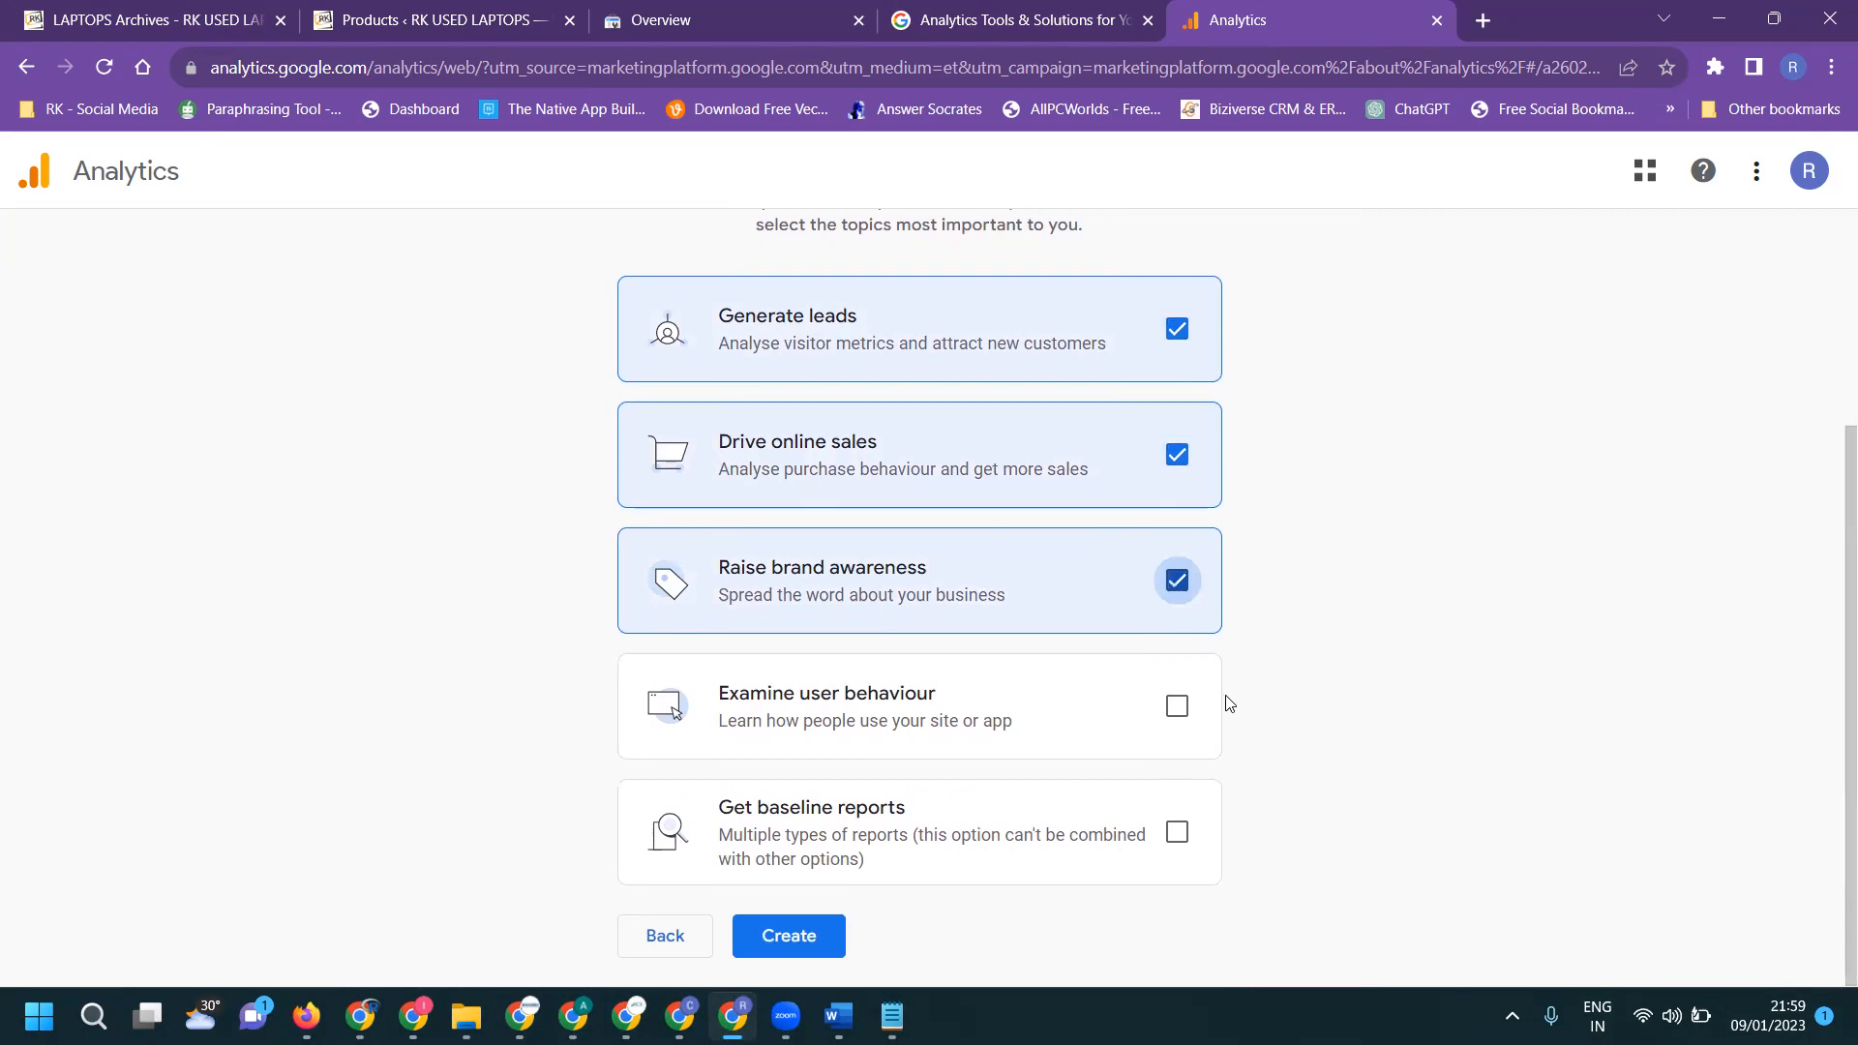
left_click(1177, 706)
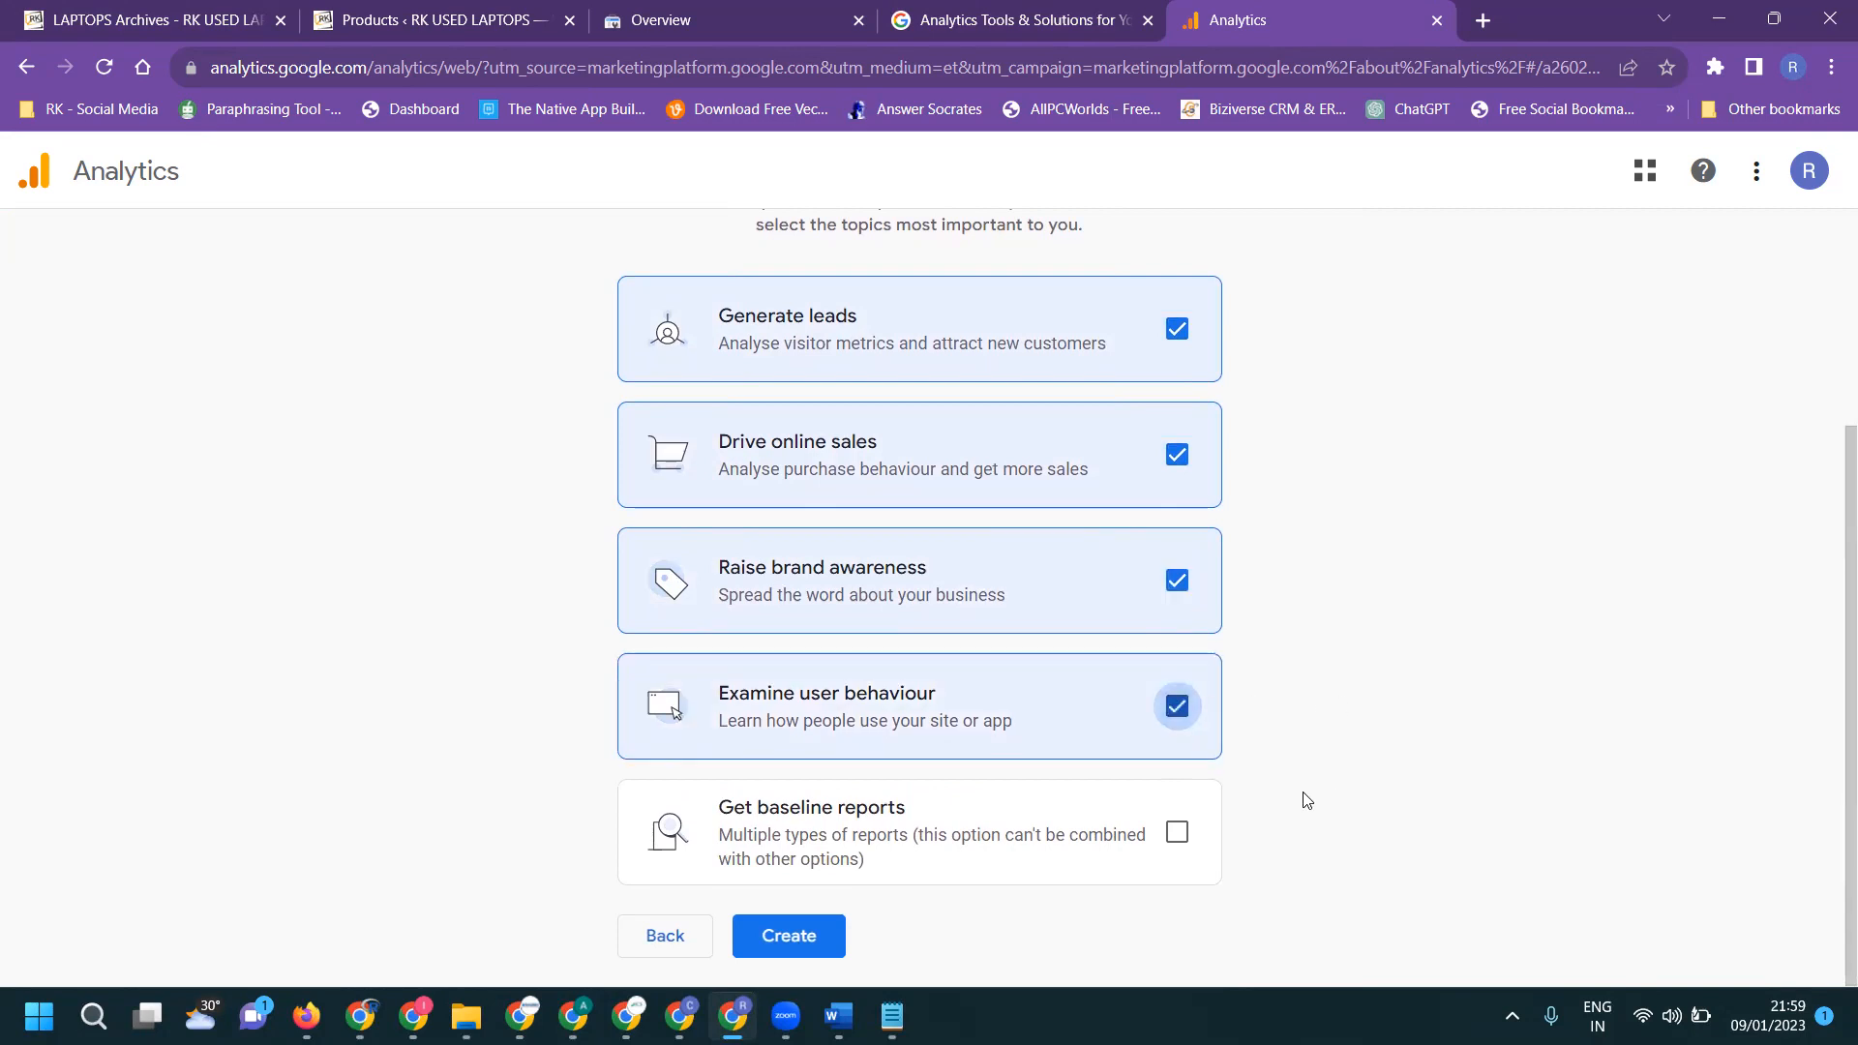
left_click(803, 944)
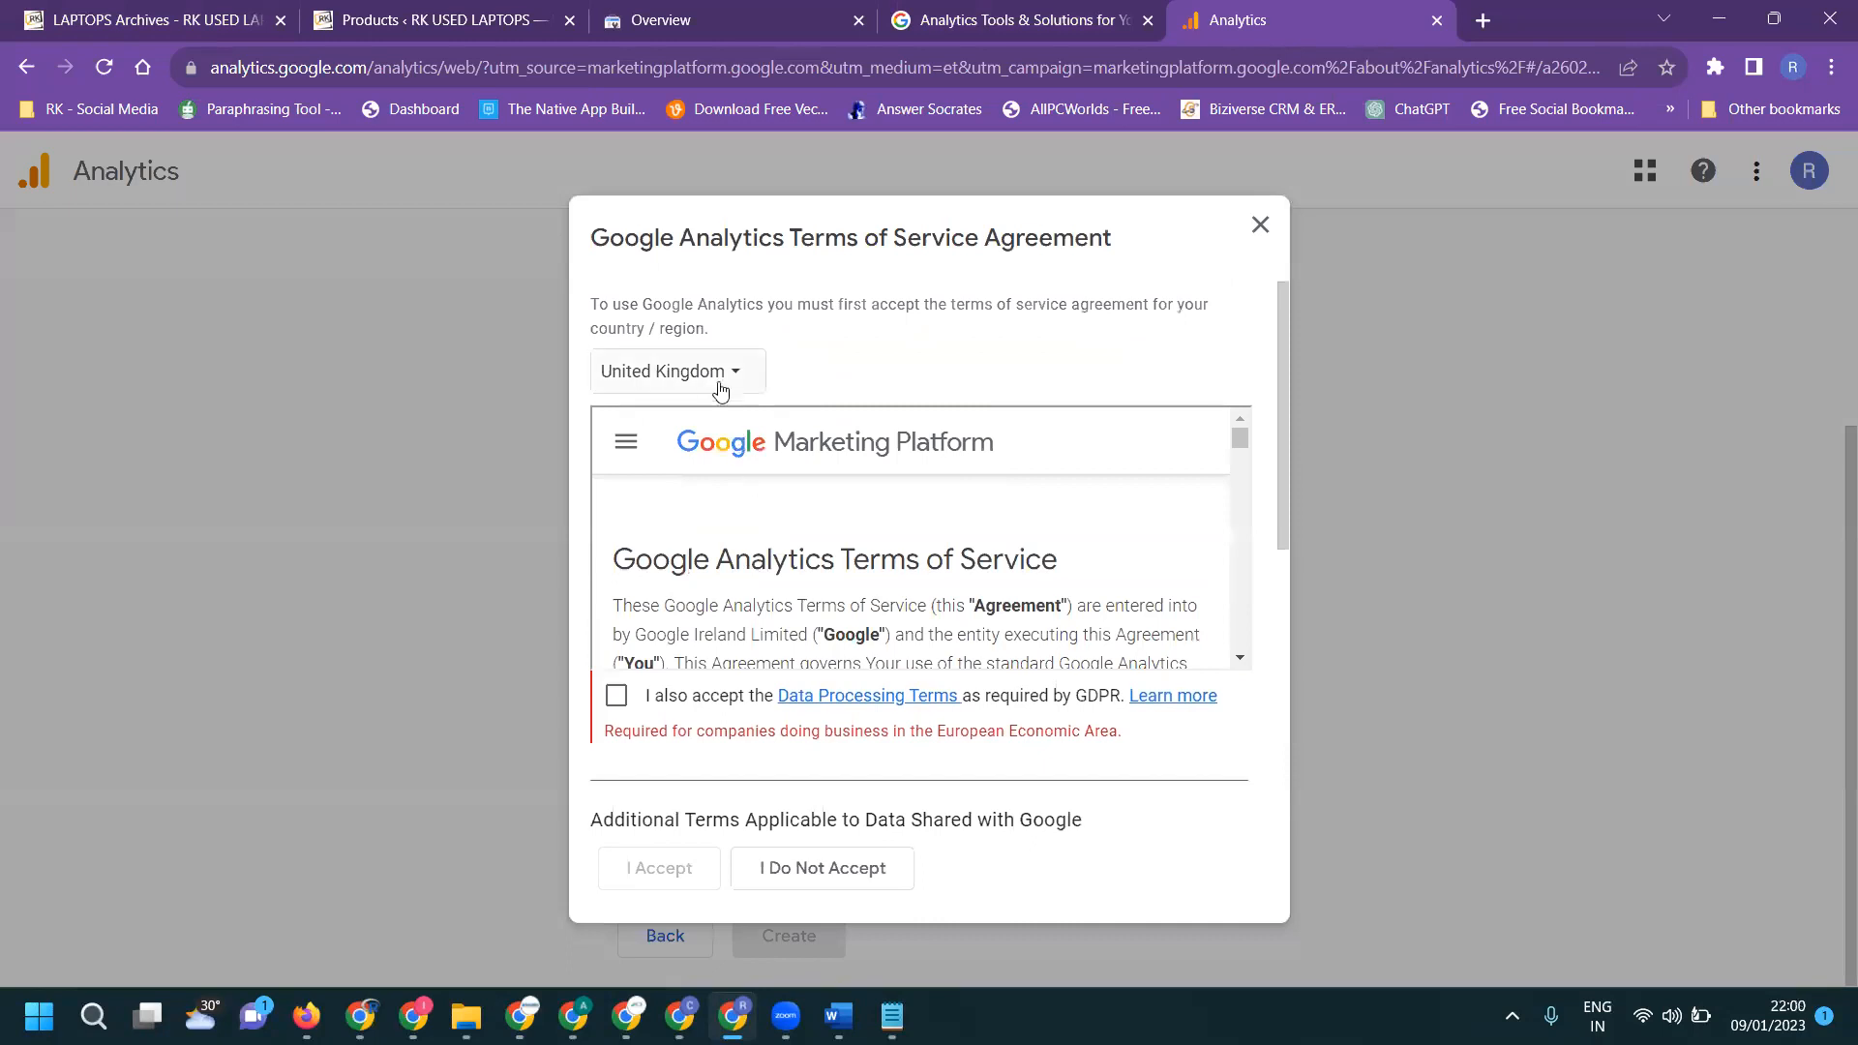
Set the country of the Google Analytics Terms of Service Agreement to India.
left_click(712, 371)
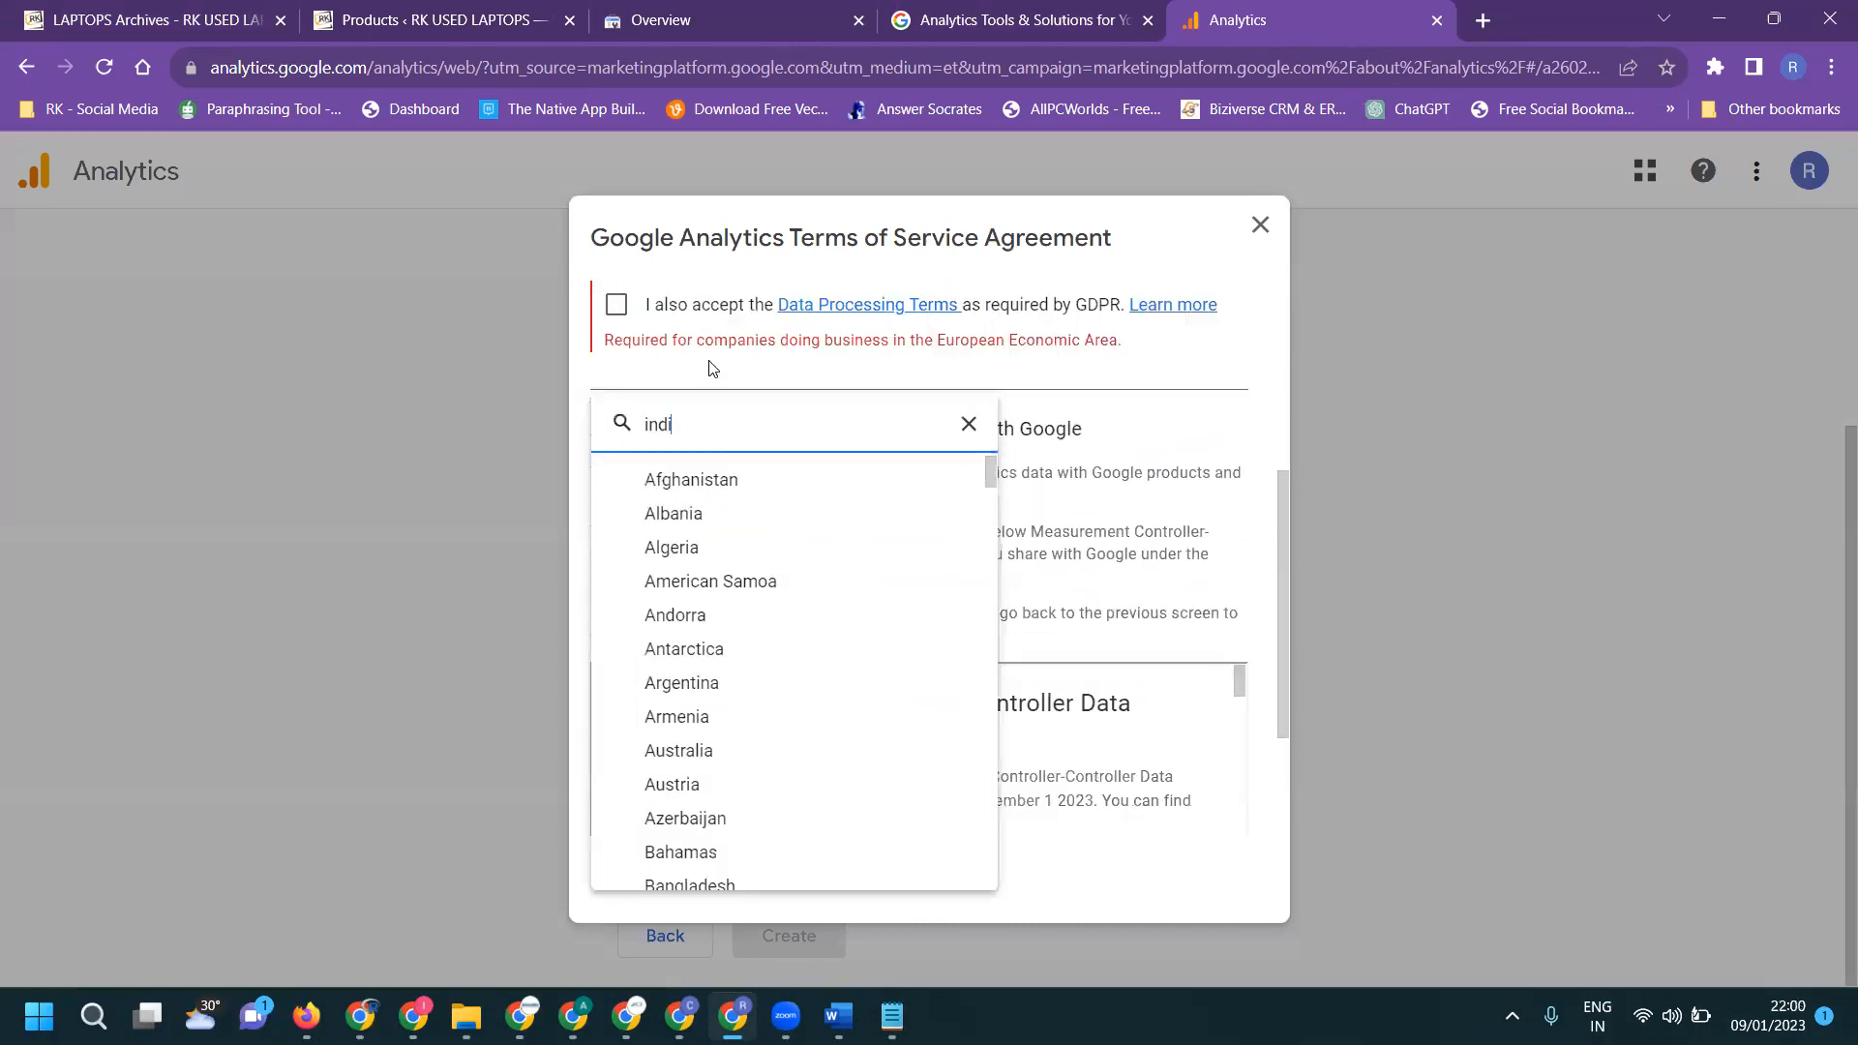
left_click(711, 368)
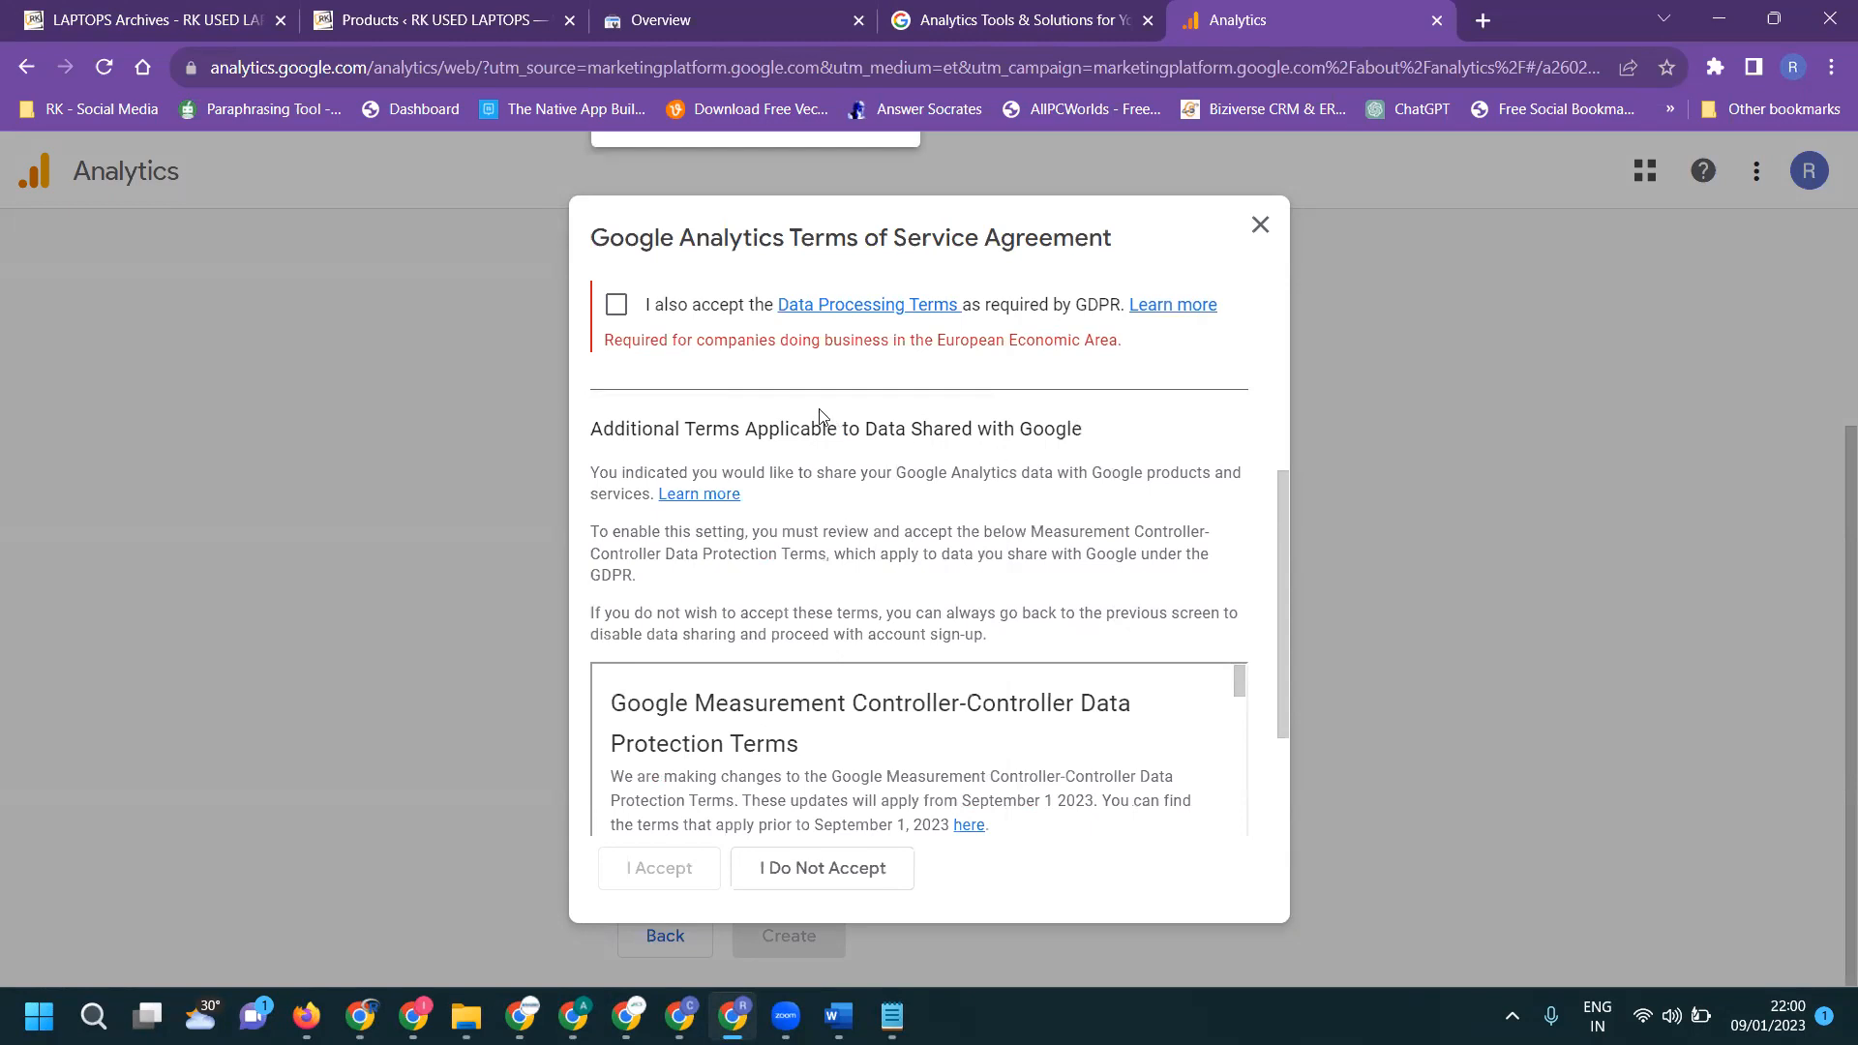
scroll(820, 416, "up", 4)
left_click(738, 348)
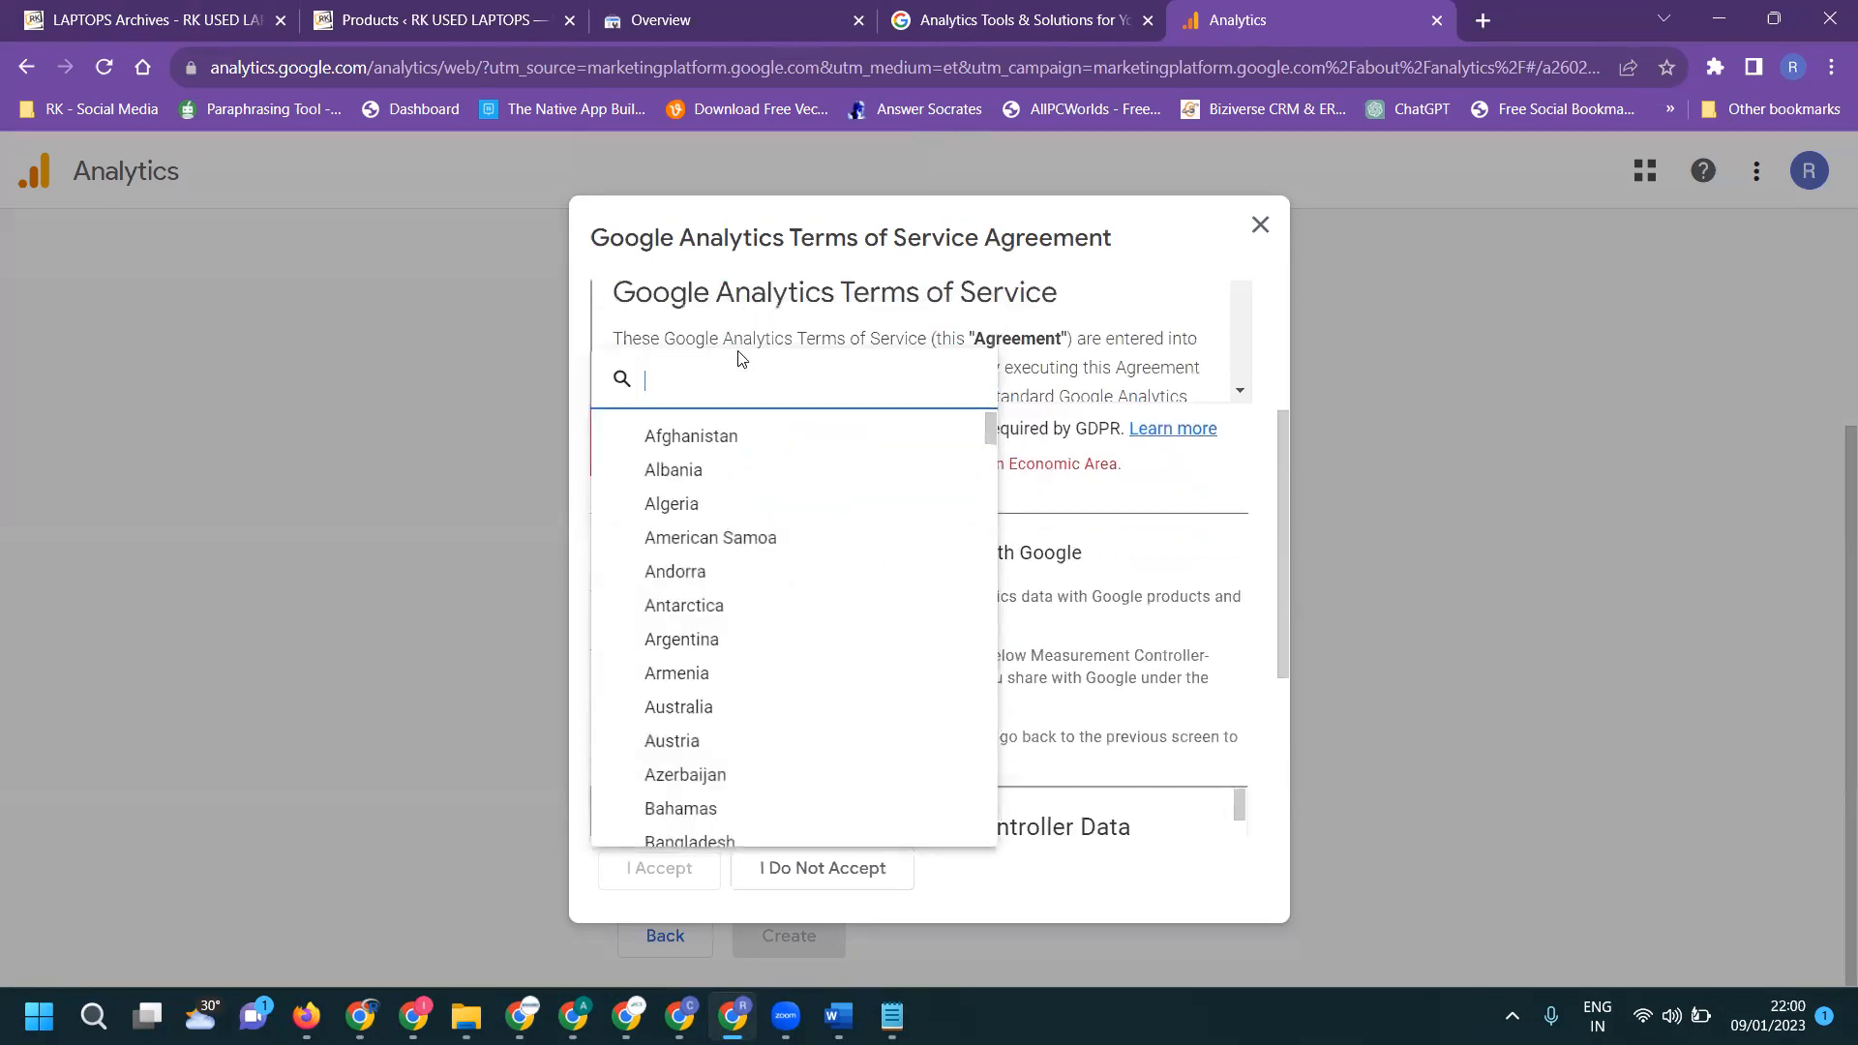
scroll(755, 518, "down", 20)
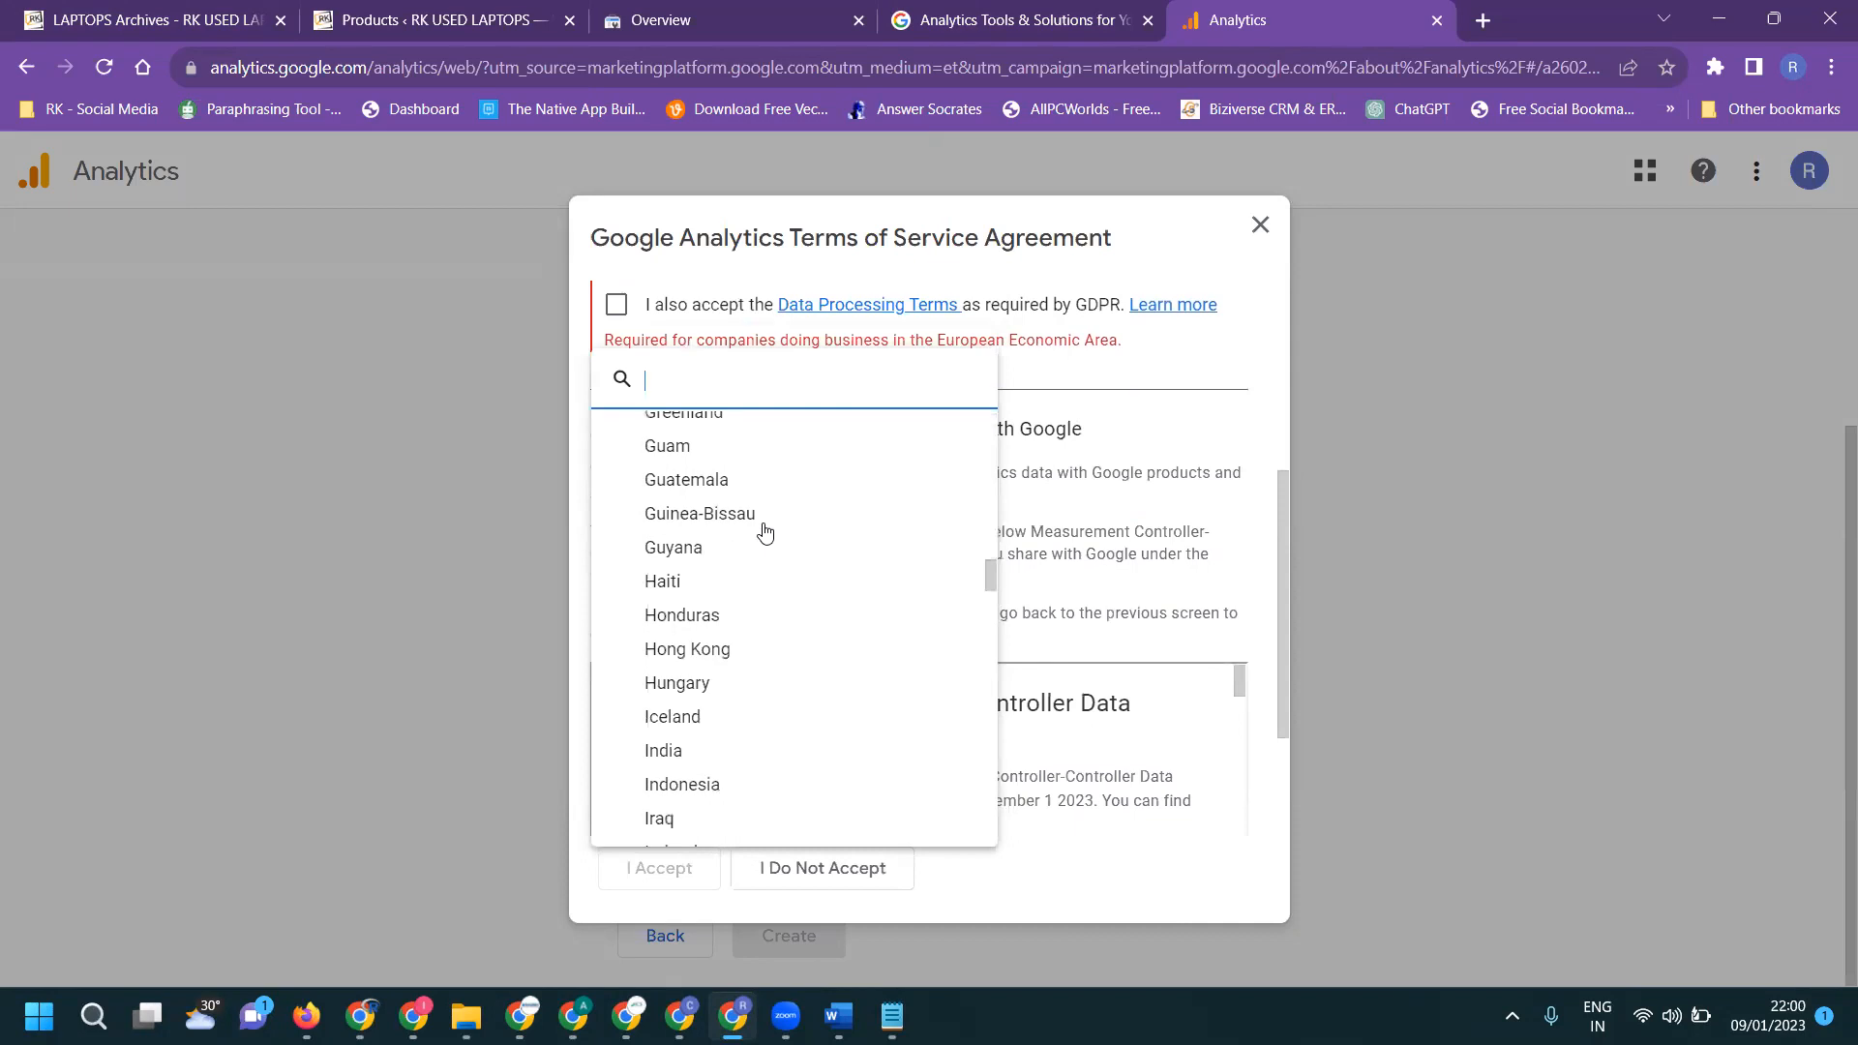
left_click(738, 751)
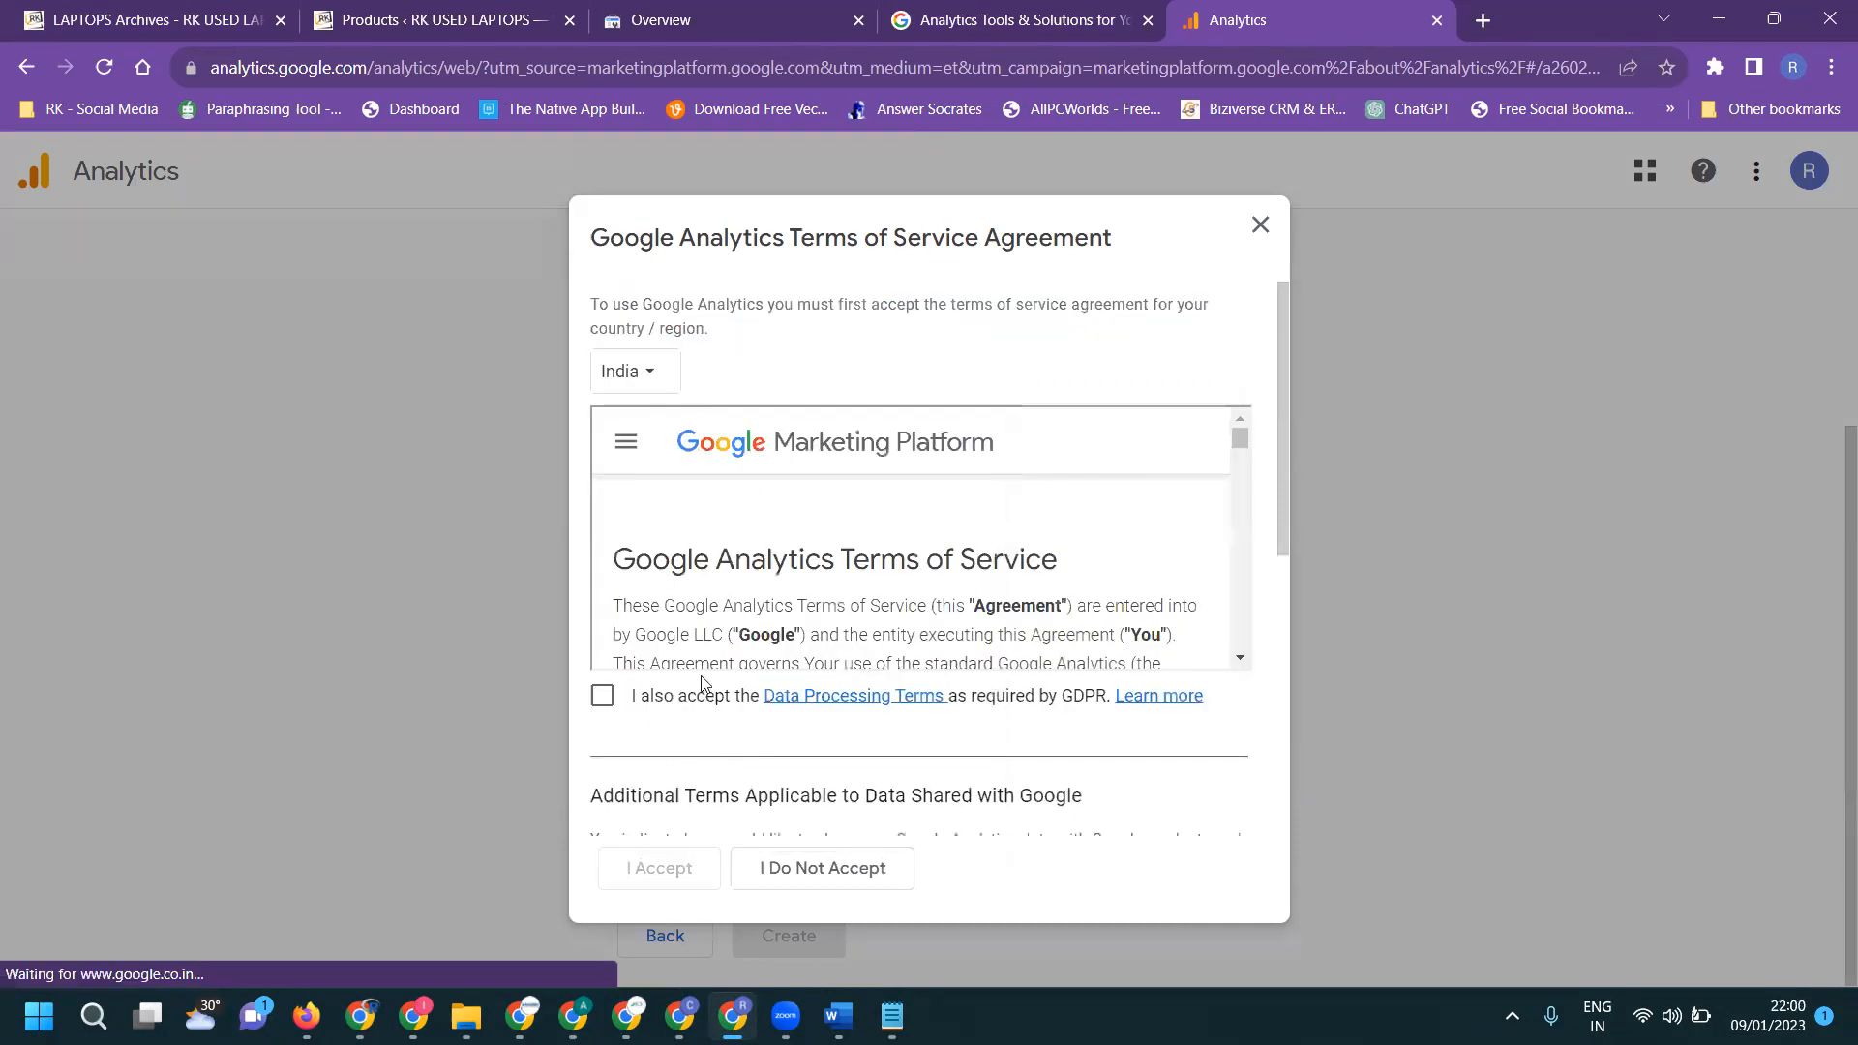
Agree to the Data Processing Terms and the Measurement Controller-Controller Data Protection Terms, and accept the service agreement.
left_click(602, 696)
scroll(1142, 668, "down", 10)
scroll(1207, 697, "down", 15)
scroll(1273, 734, "down", 2)
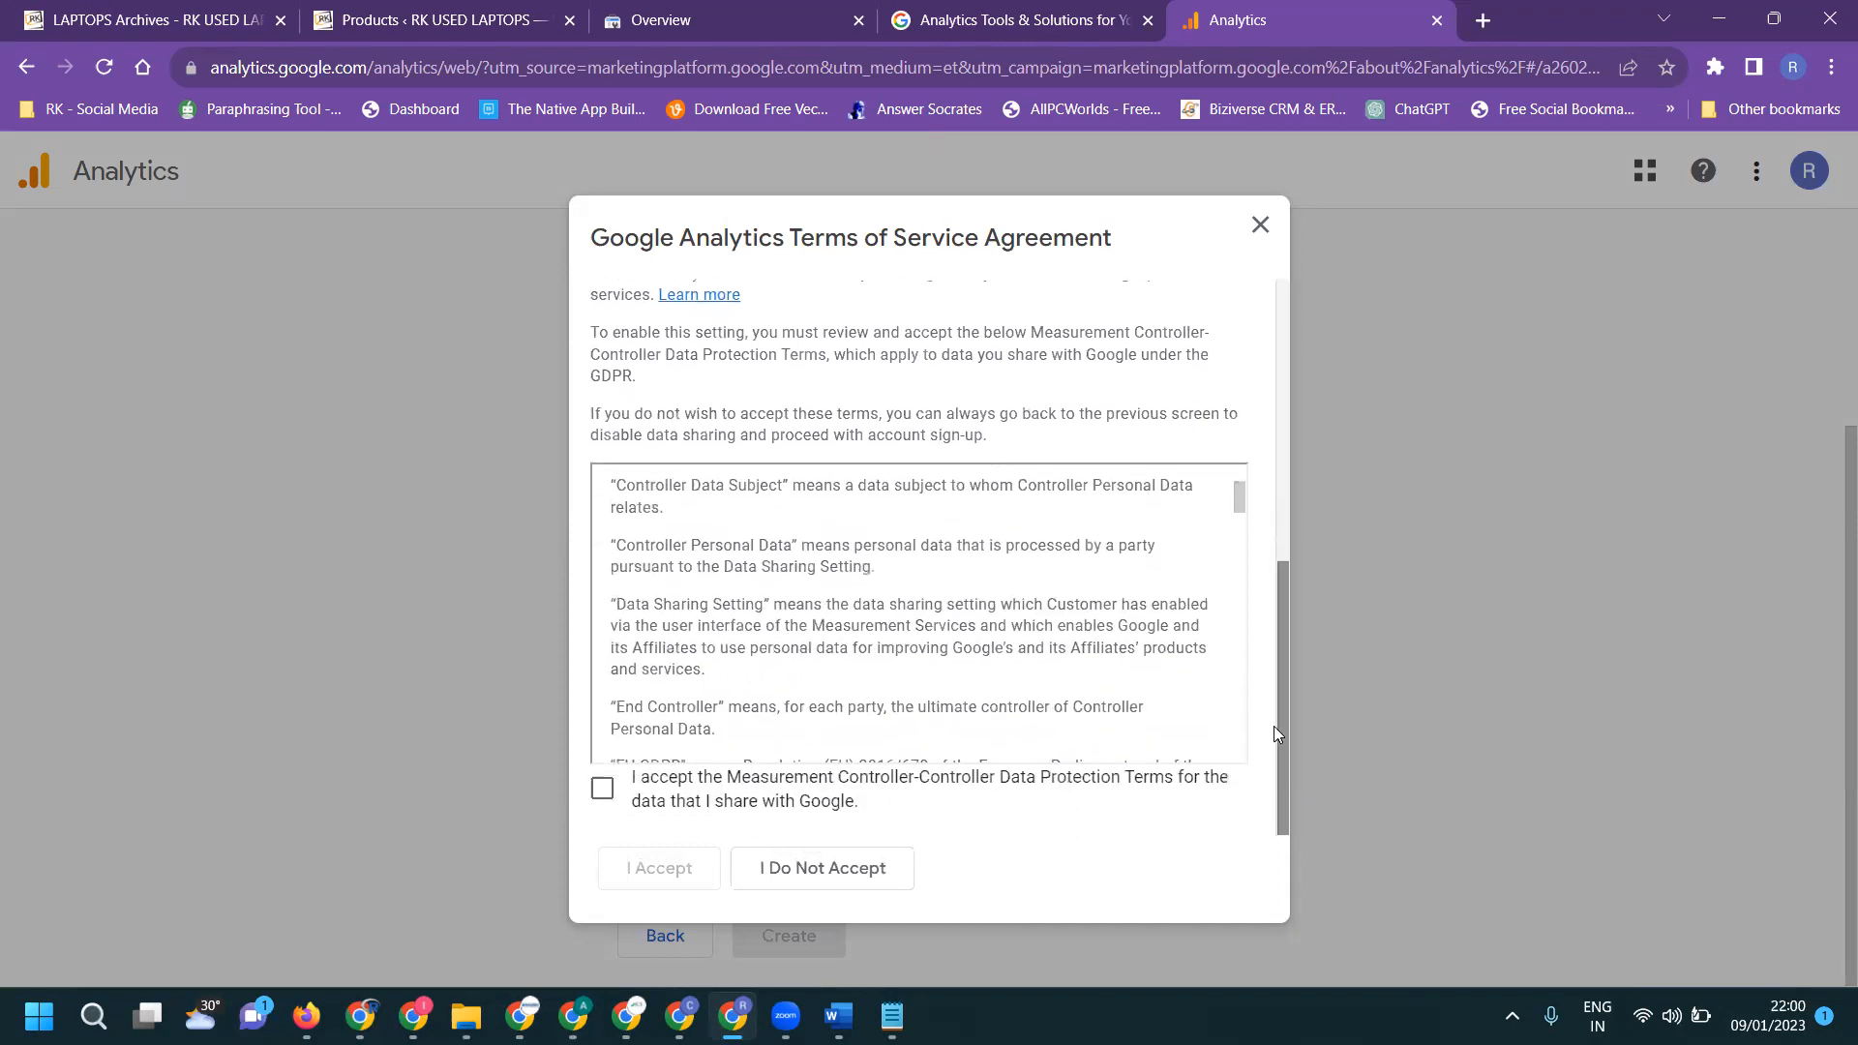
left_click(601, 790)
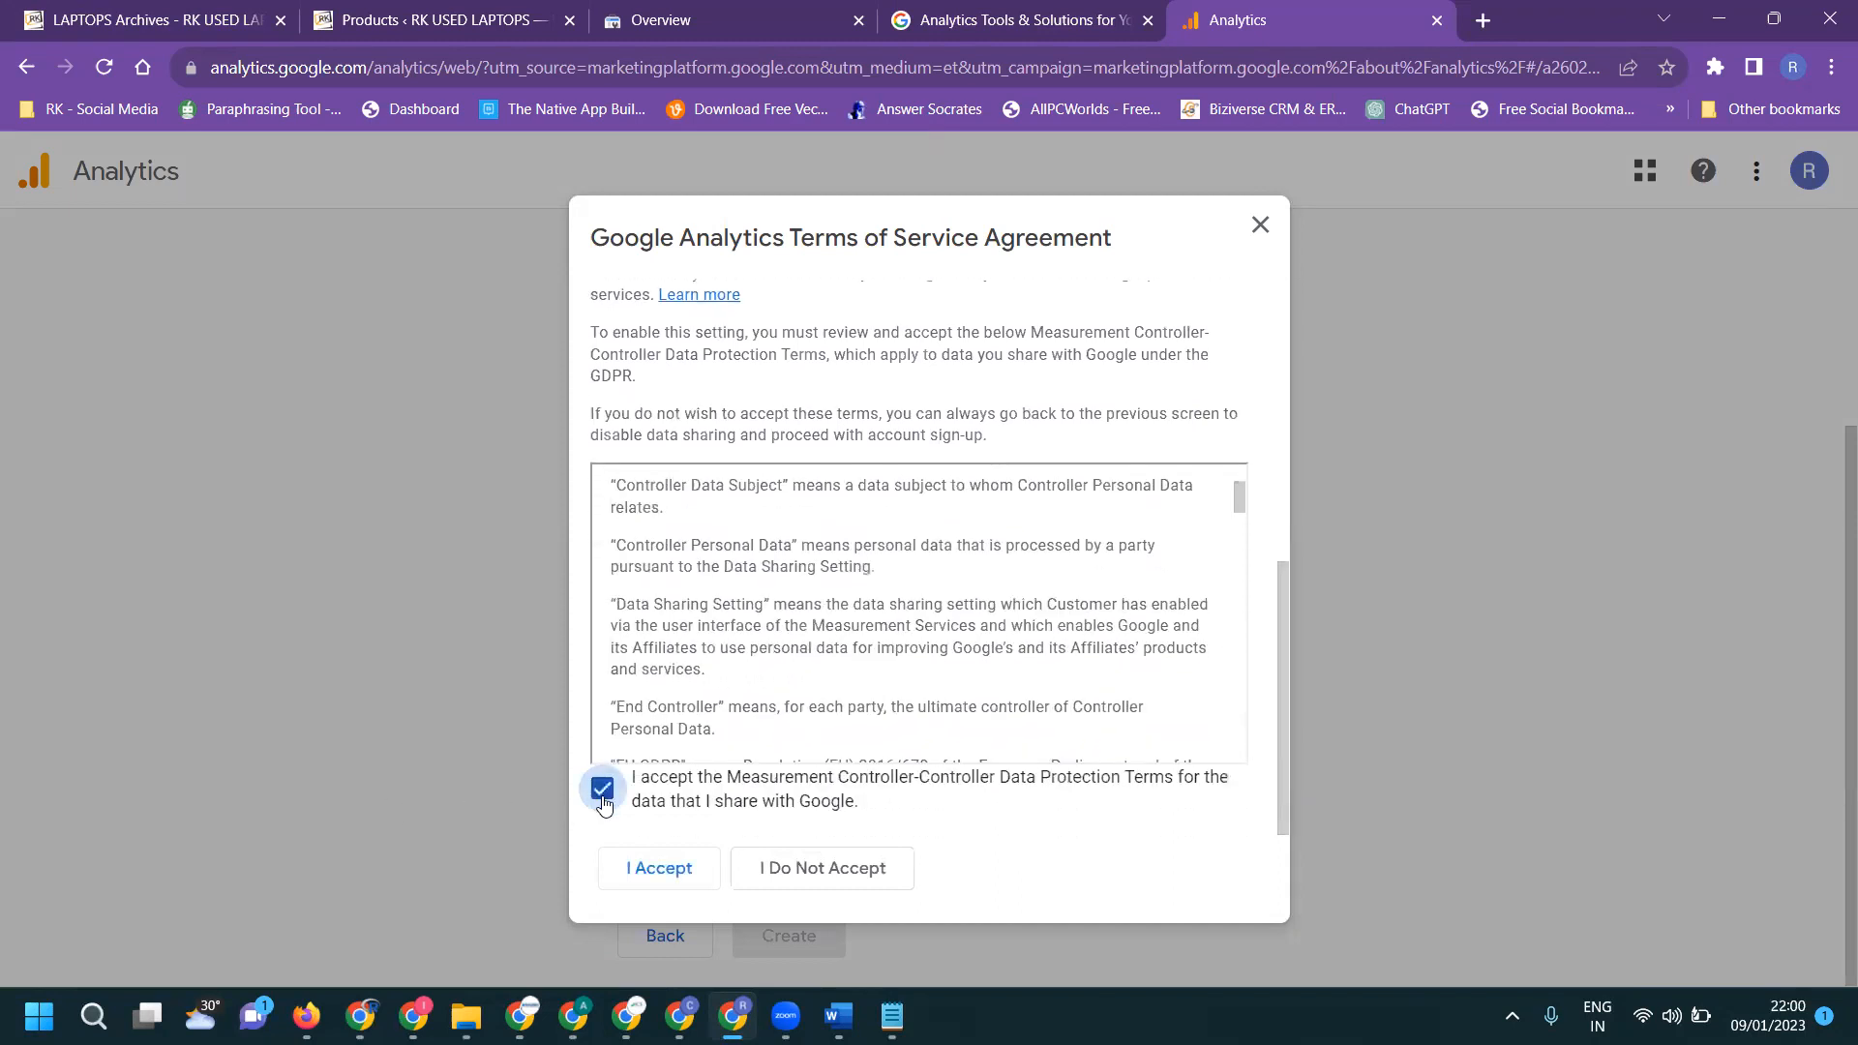
left_click(657, 869)
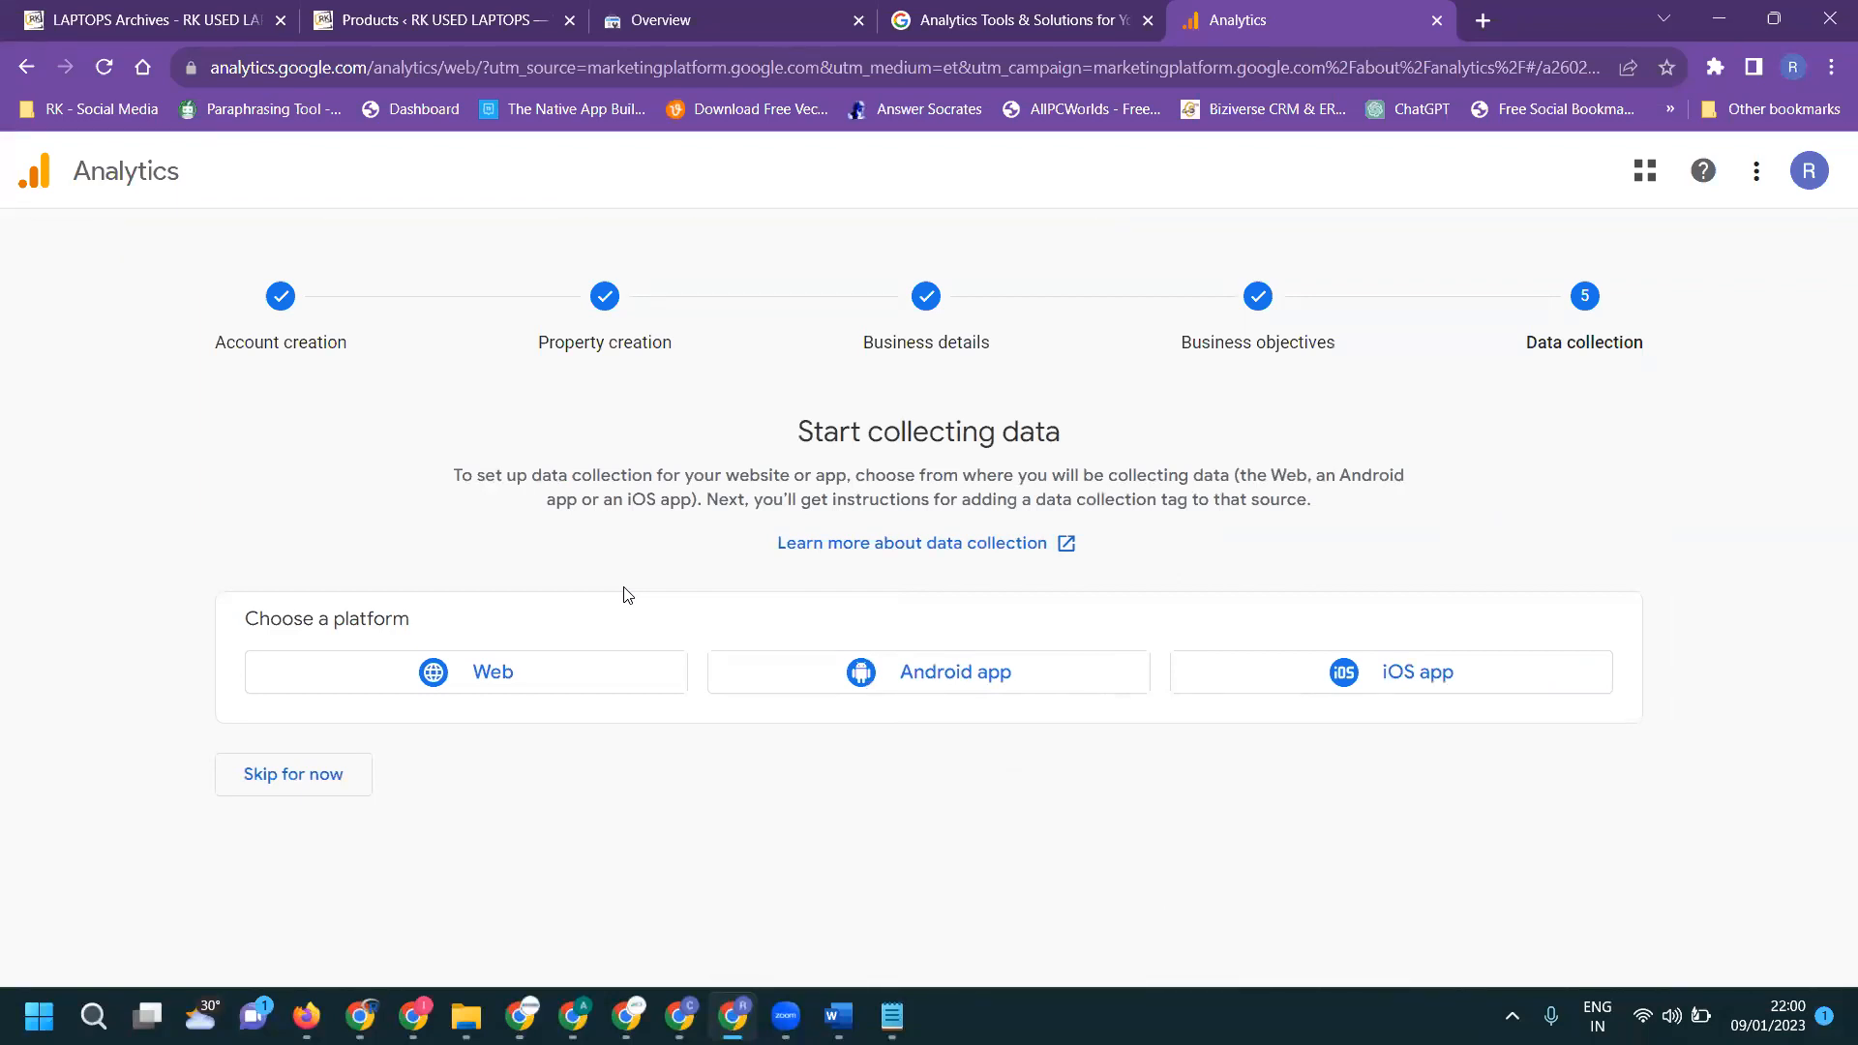
Choose Web as the data collection platform and copy the home page address of the RK Used Laptops website.
left_click(599, 668)
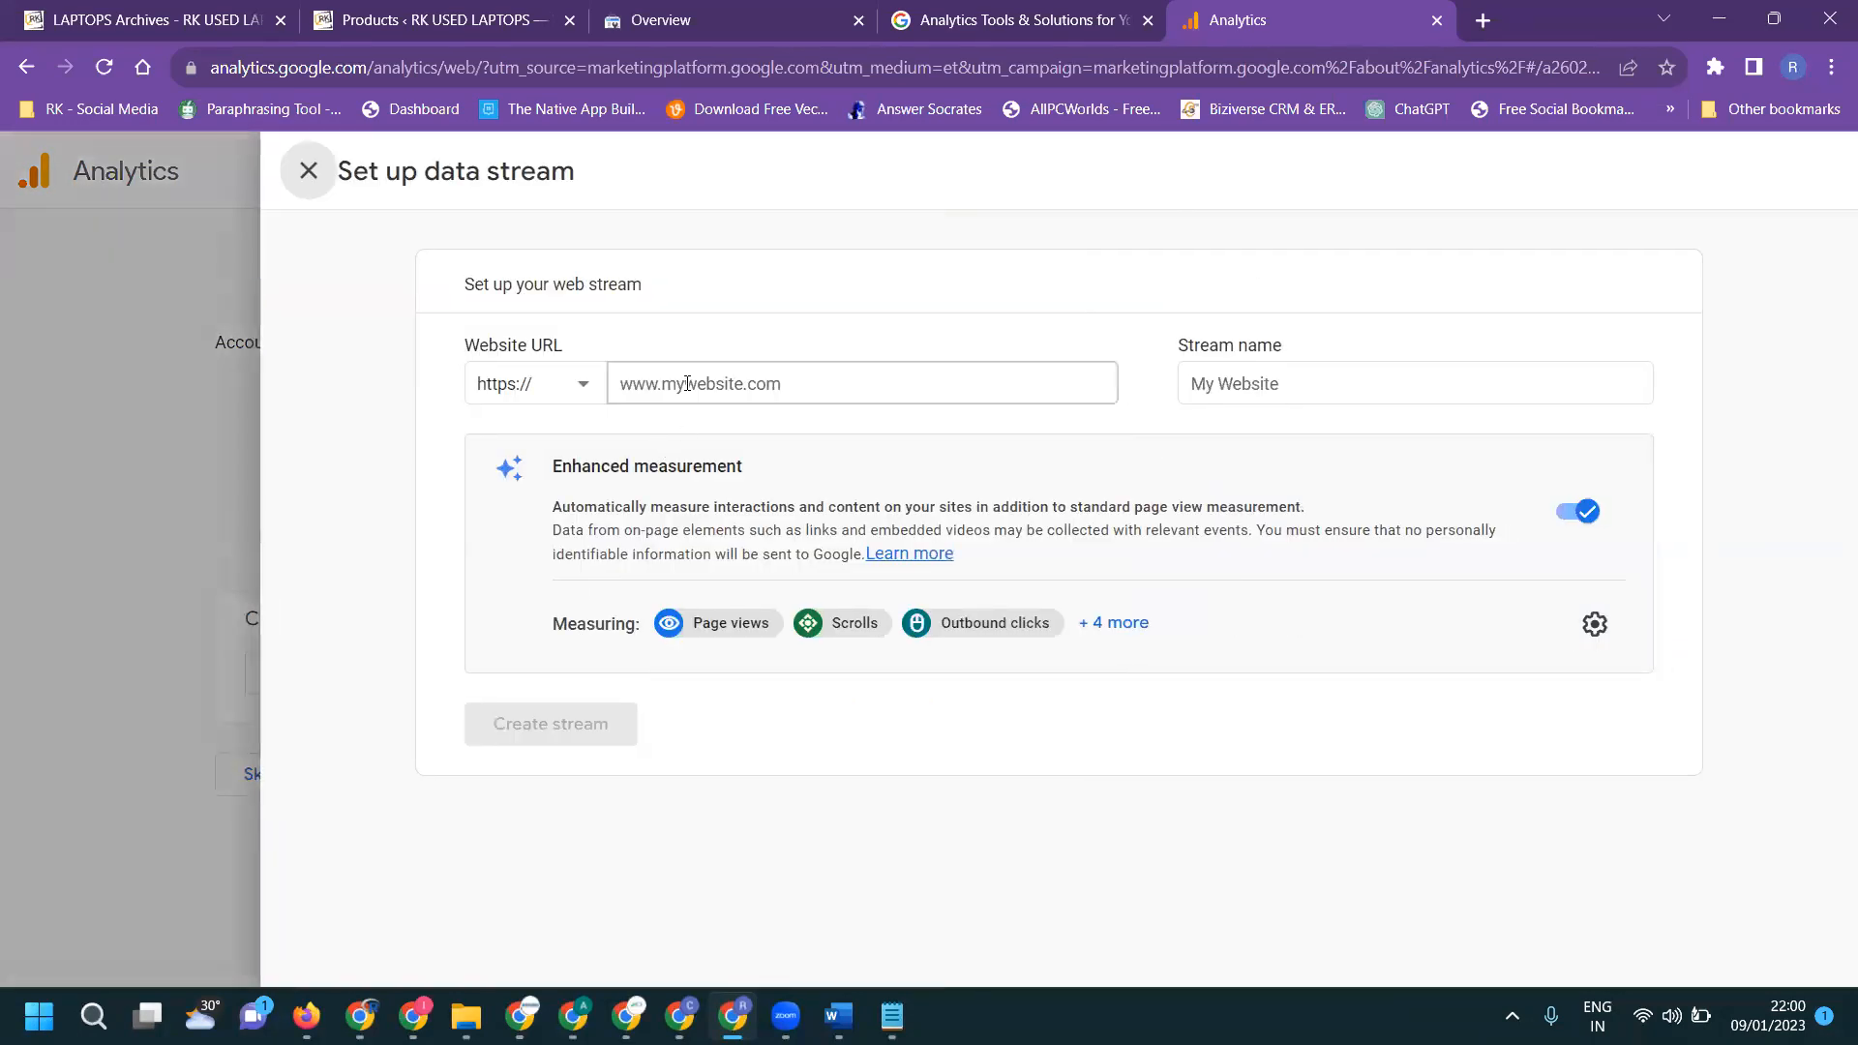
left_click(697, 388)
left_click(256, 9)
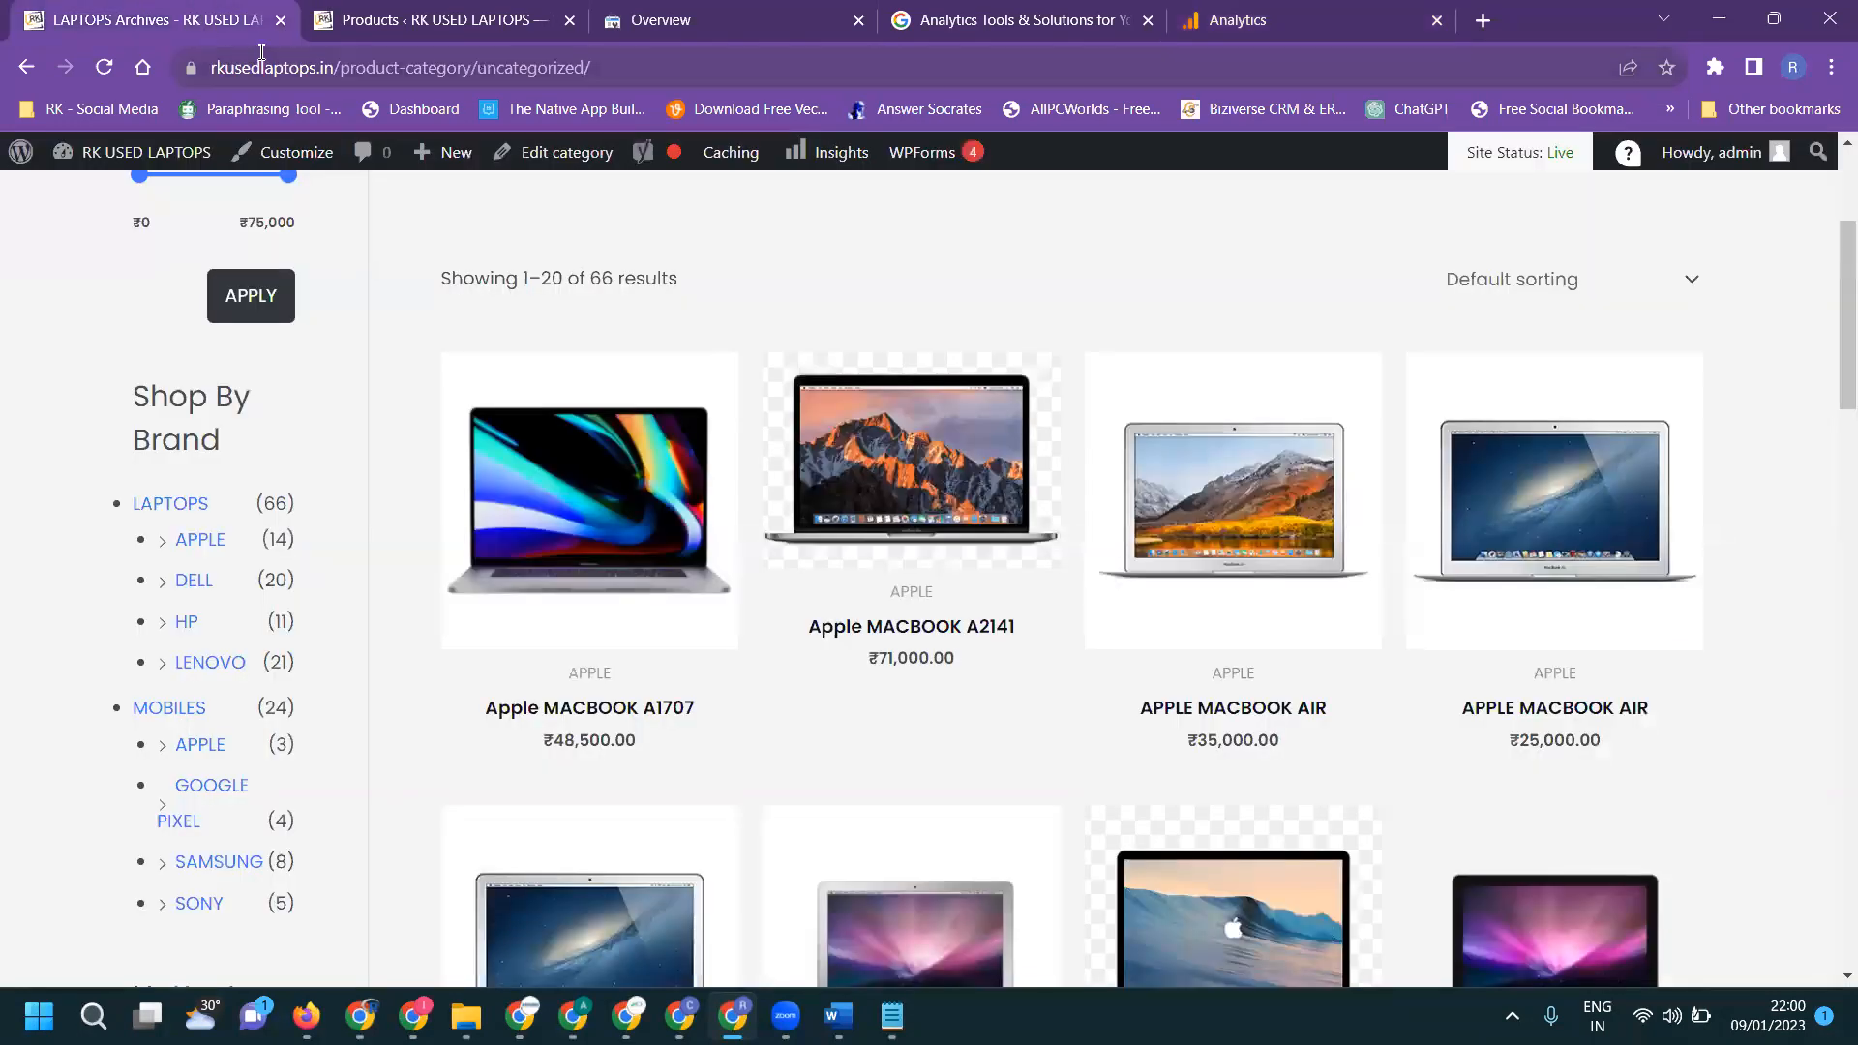
scroll(493, 253, "up", 3)
left_click(1063, 237)
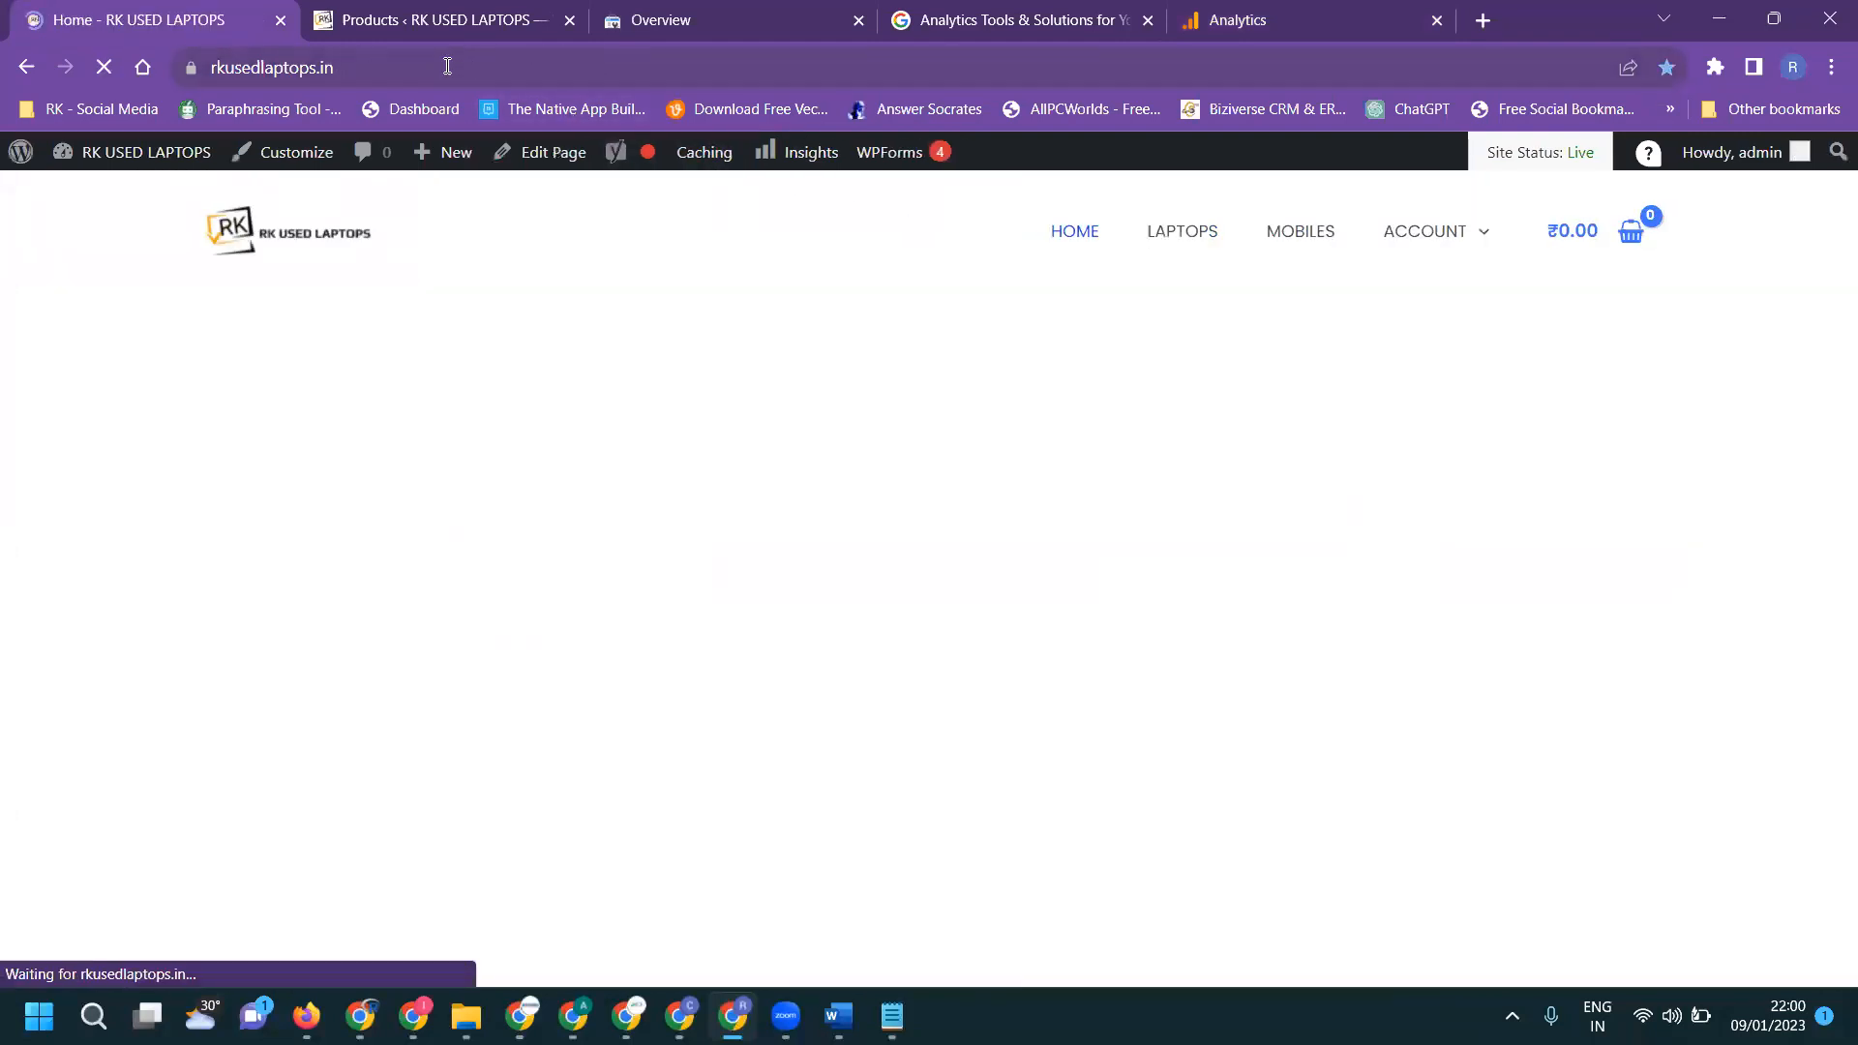
double_click(447, 66)
double_click(447, 67)
left_click(447, 67)
key("ctrl+c")
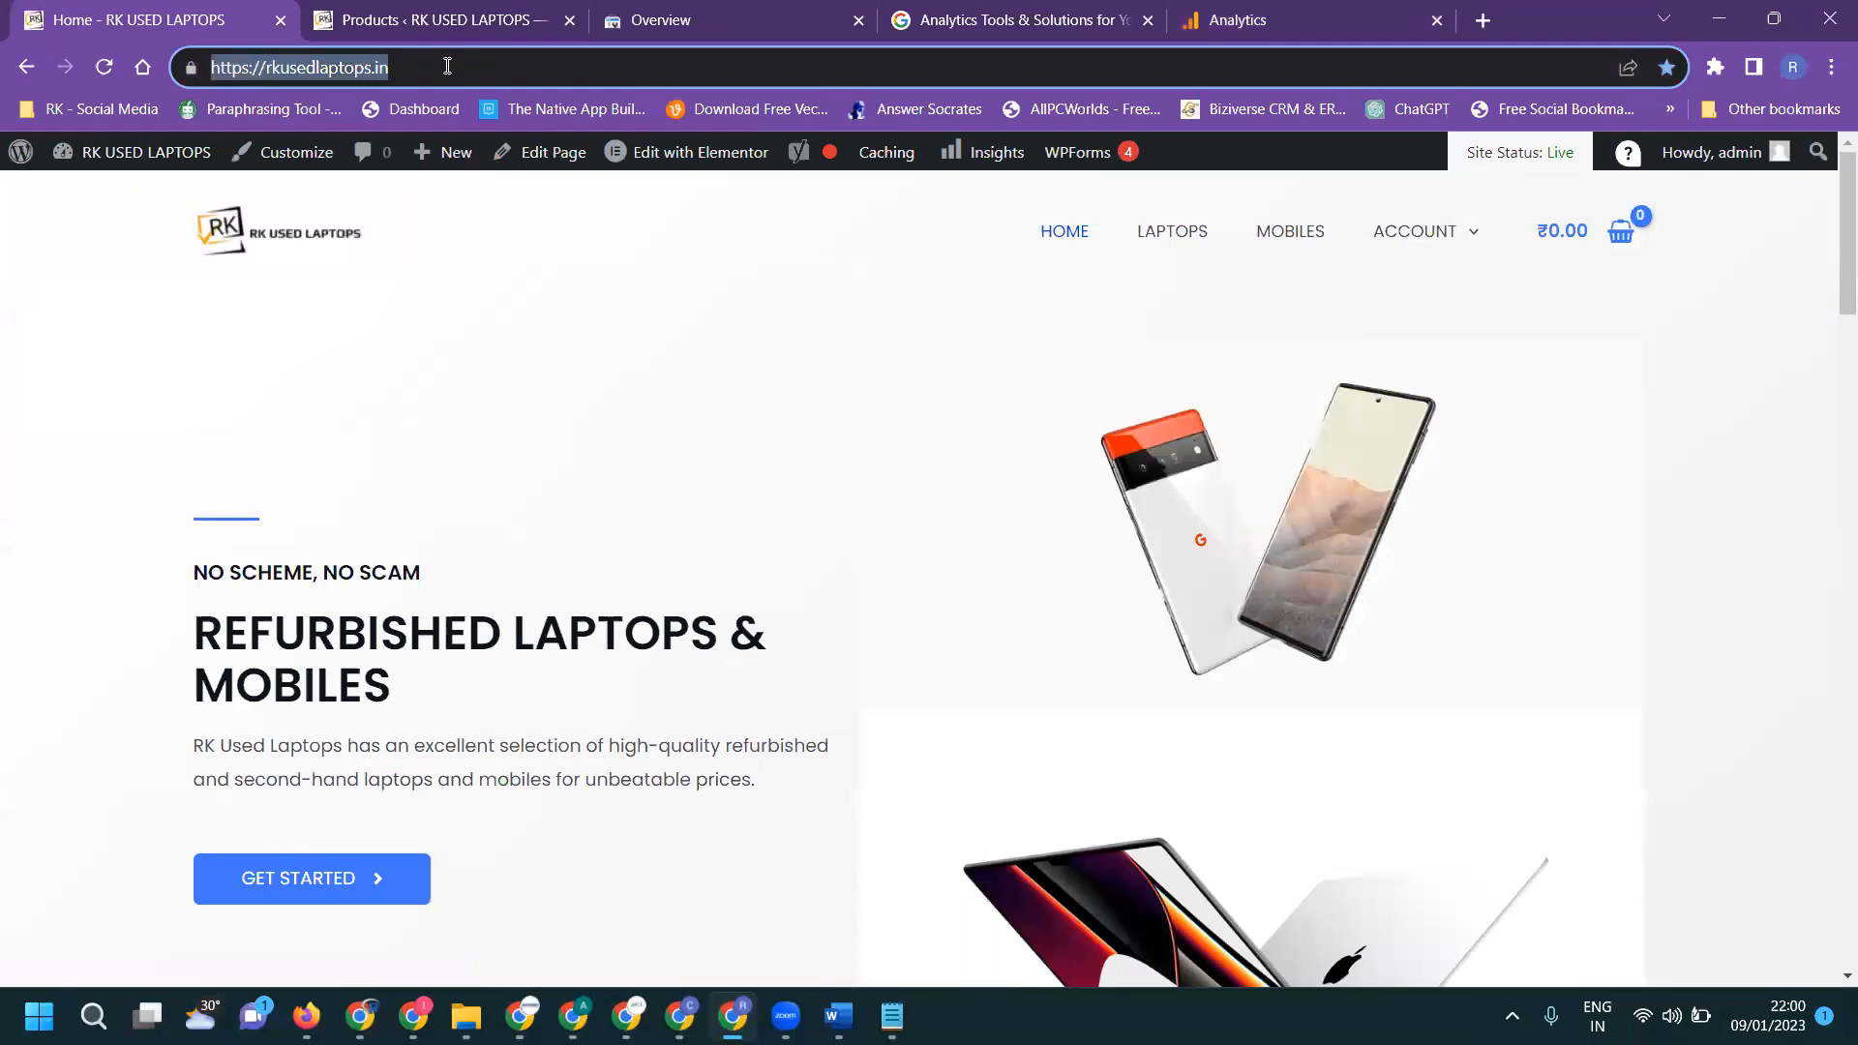
left_click(1239, 19)
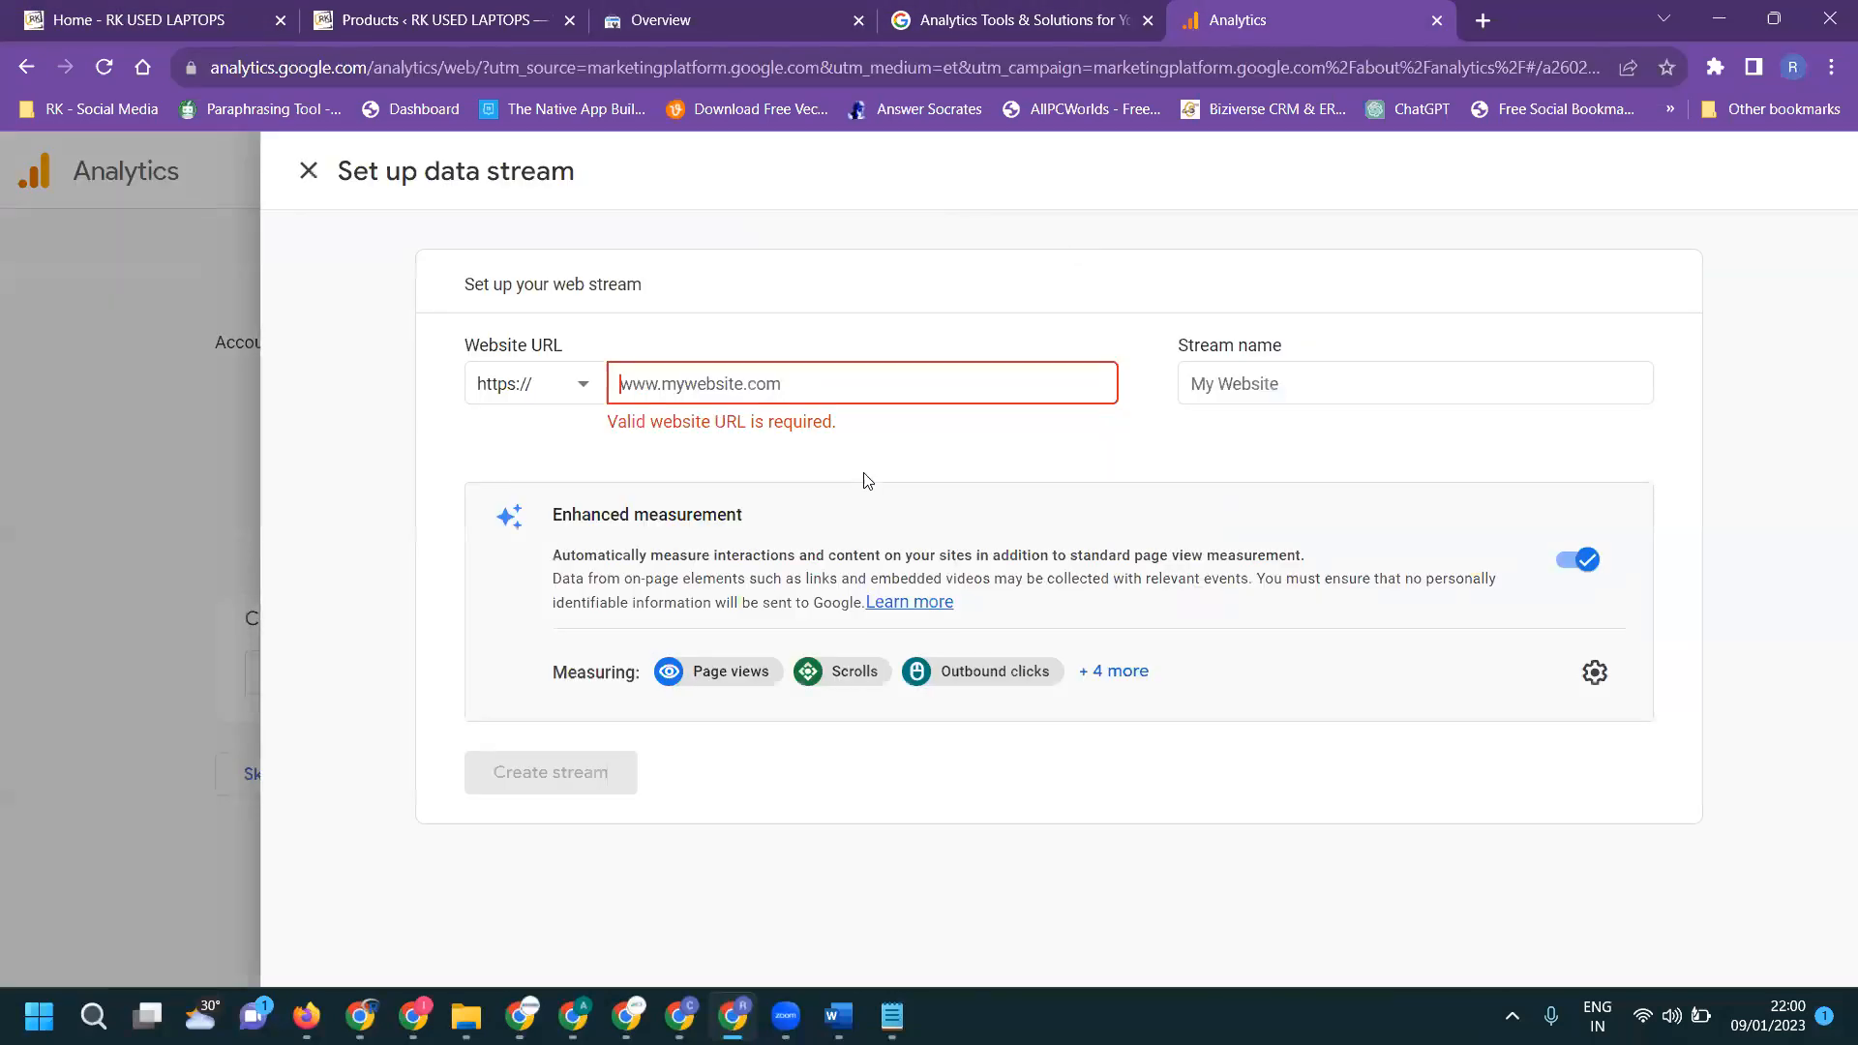
key("ctrl+v")
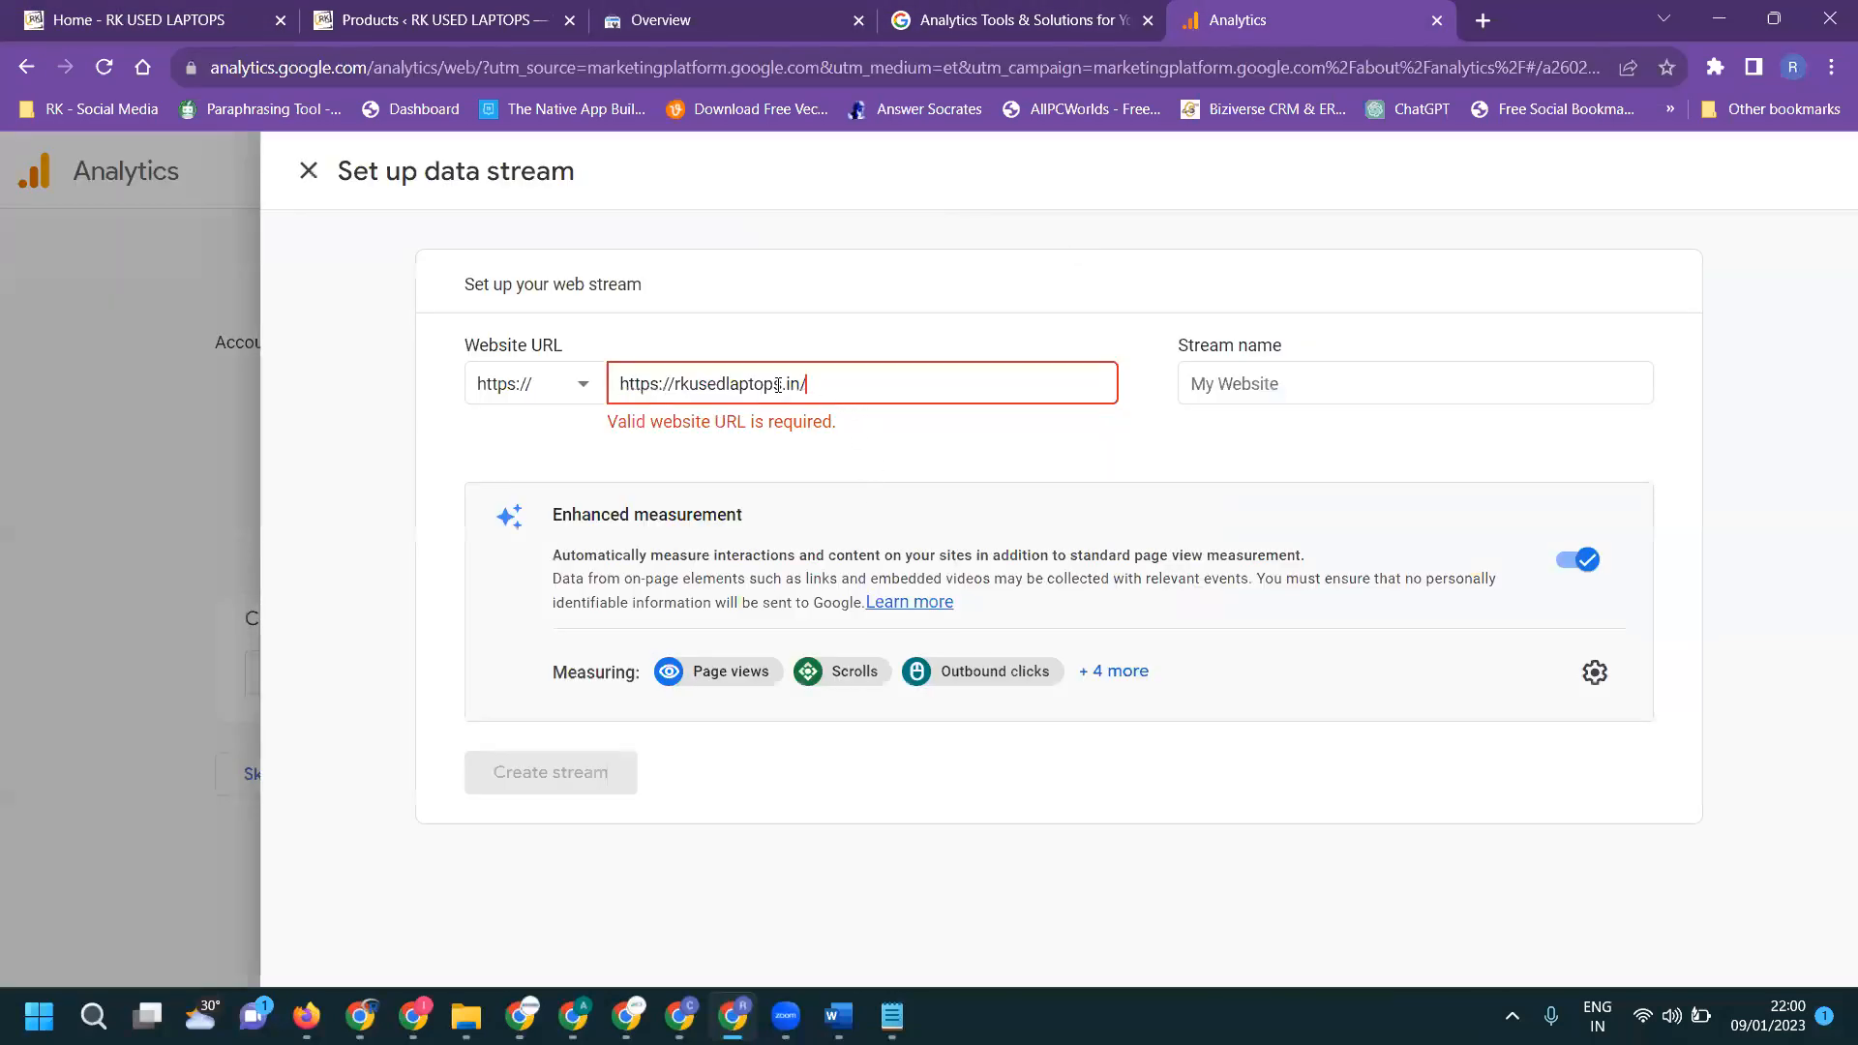
left_click(674, 384)
key("BackSpace")
key("BackSpace")
key("BackSpace")
key("BackSpace")
key("BackSpace")
key("BackSpace")
key("BackSpace")
key("BackSpace")
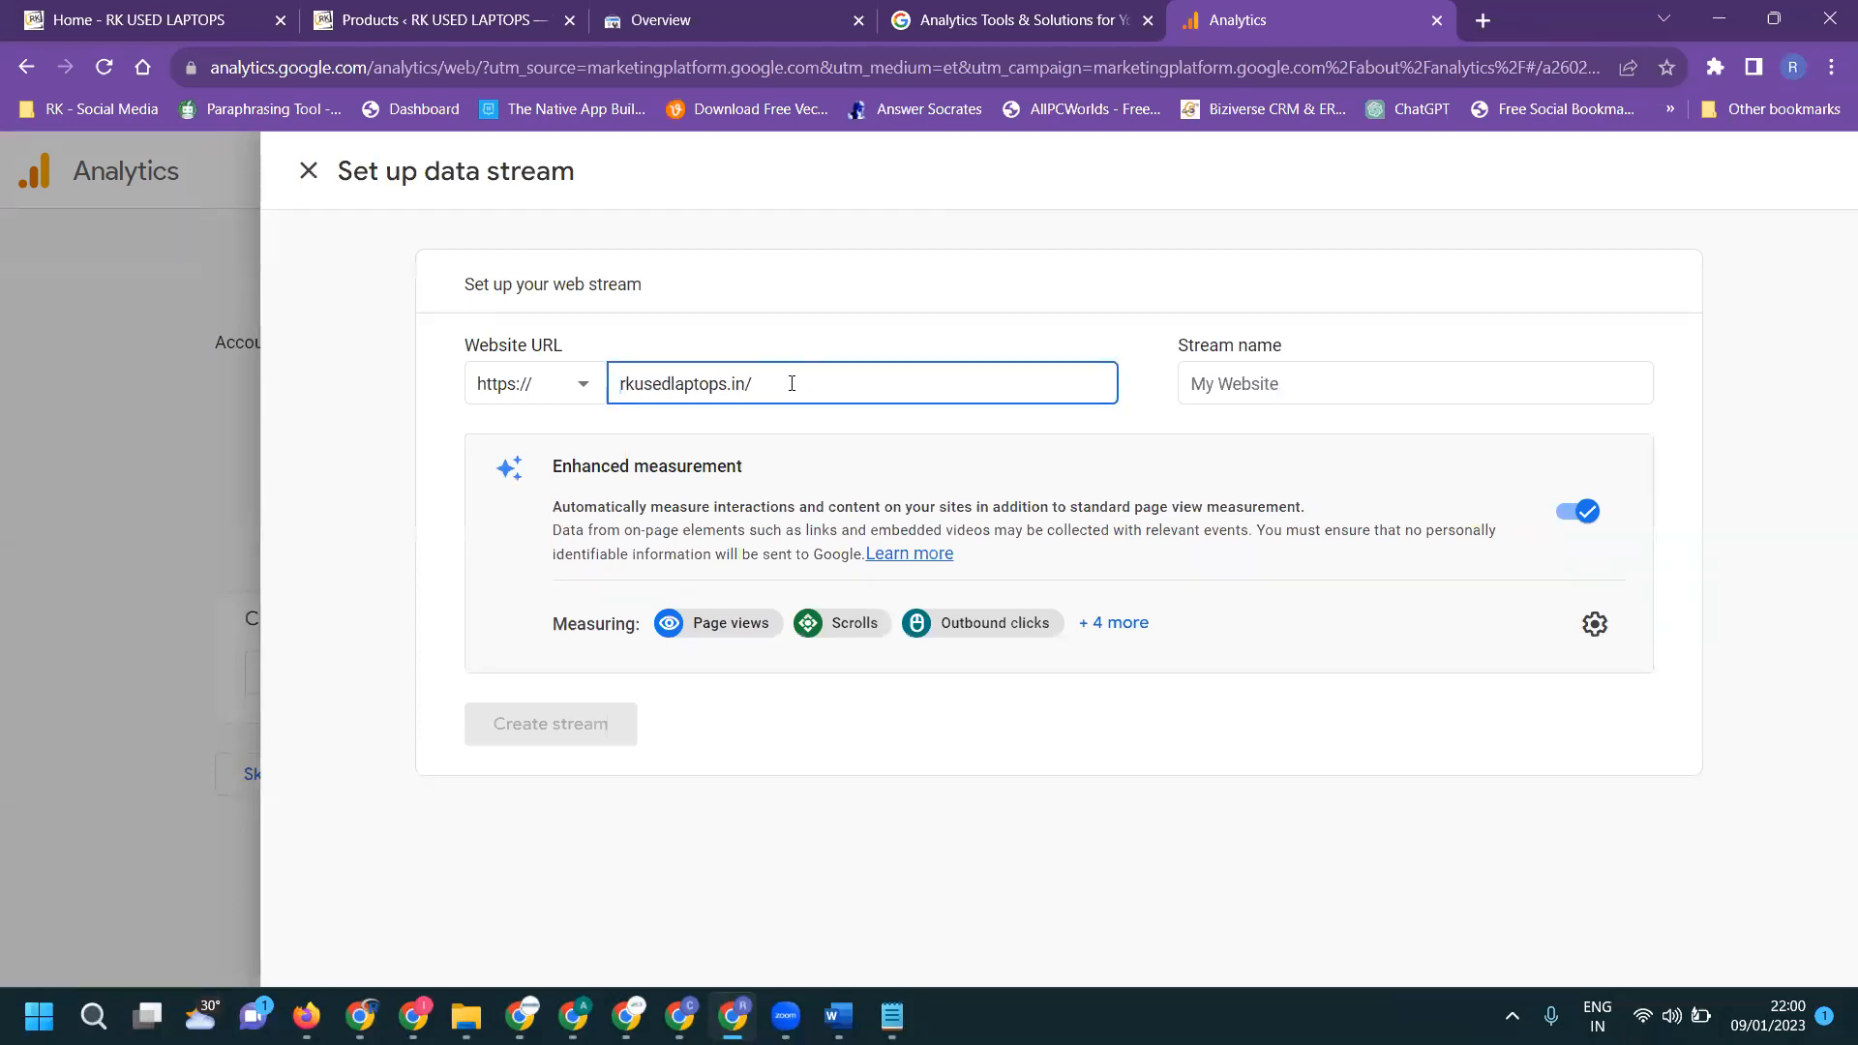
left_click(803, 756)
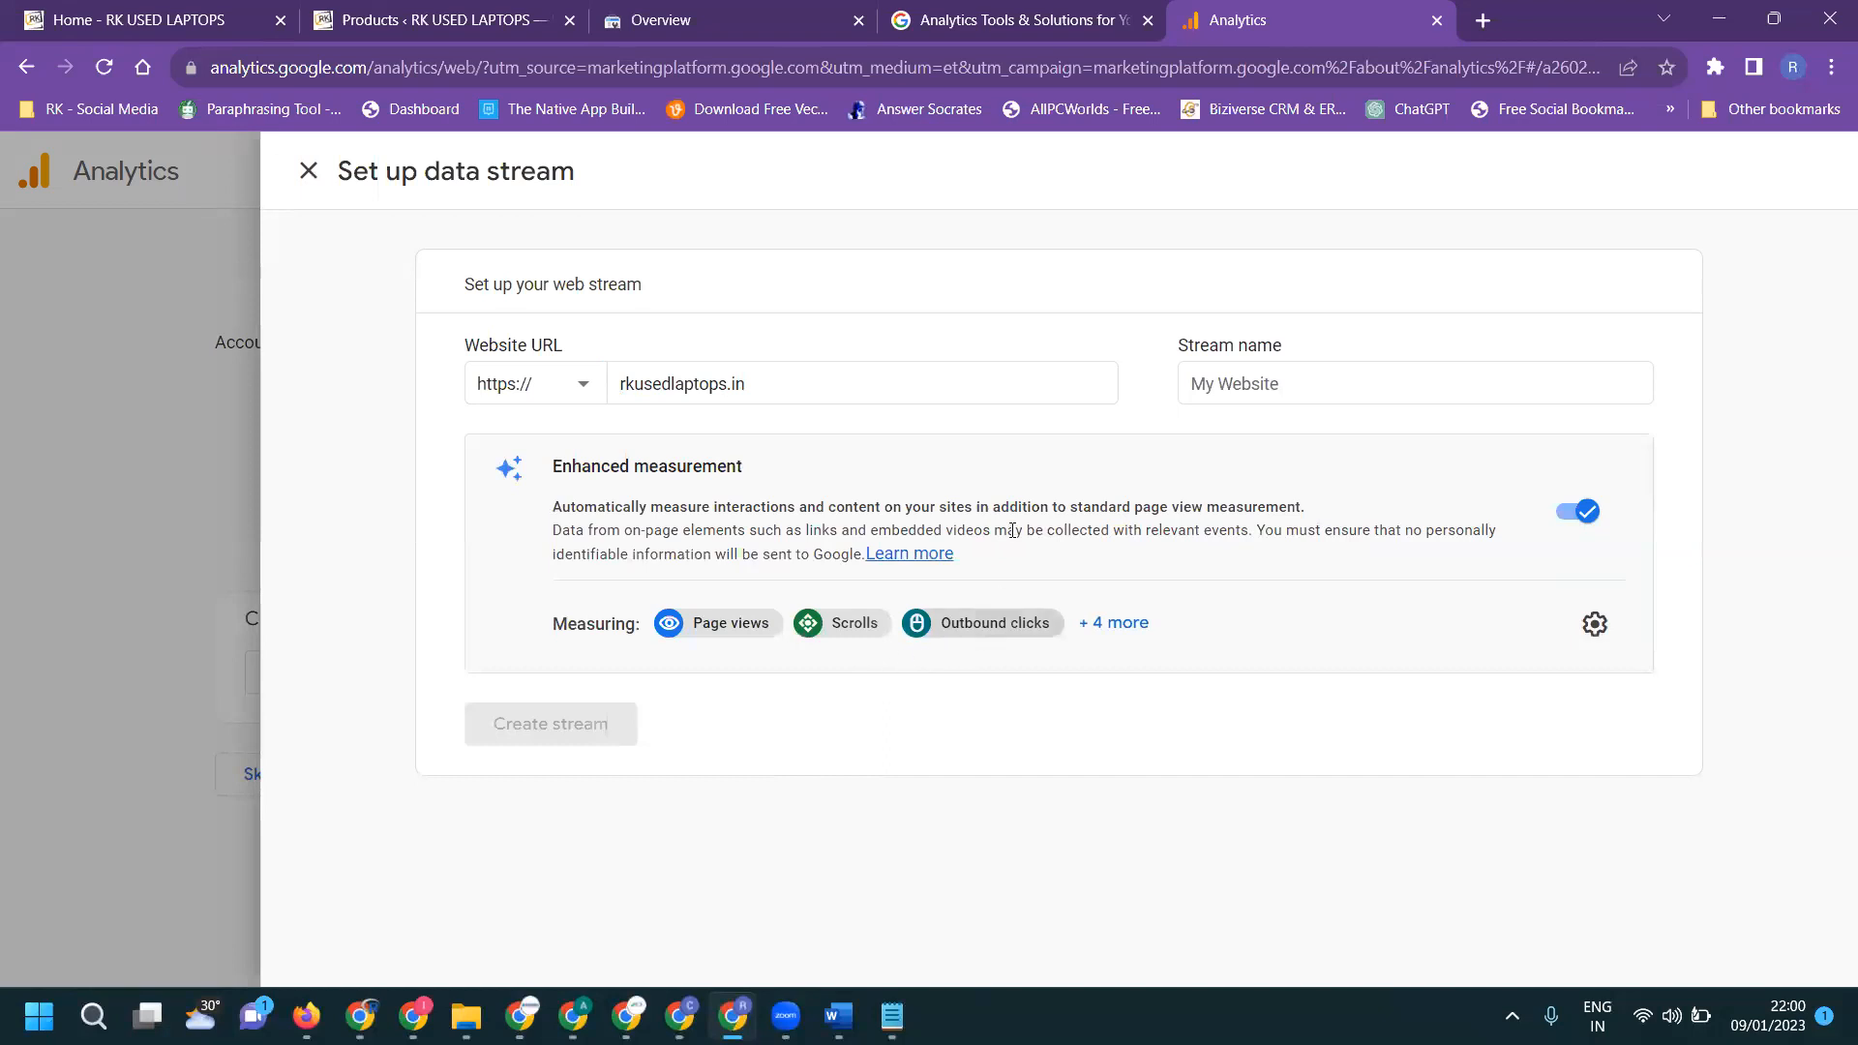
Name the stream "rkusedlaptops" using the domain name from the URL, expand the list of enhanced measurements and create the stream.
left_click(760, 382)
double_click(695, 378)
key("ctrl+c")
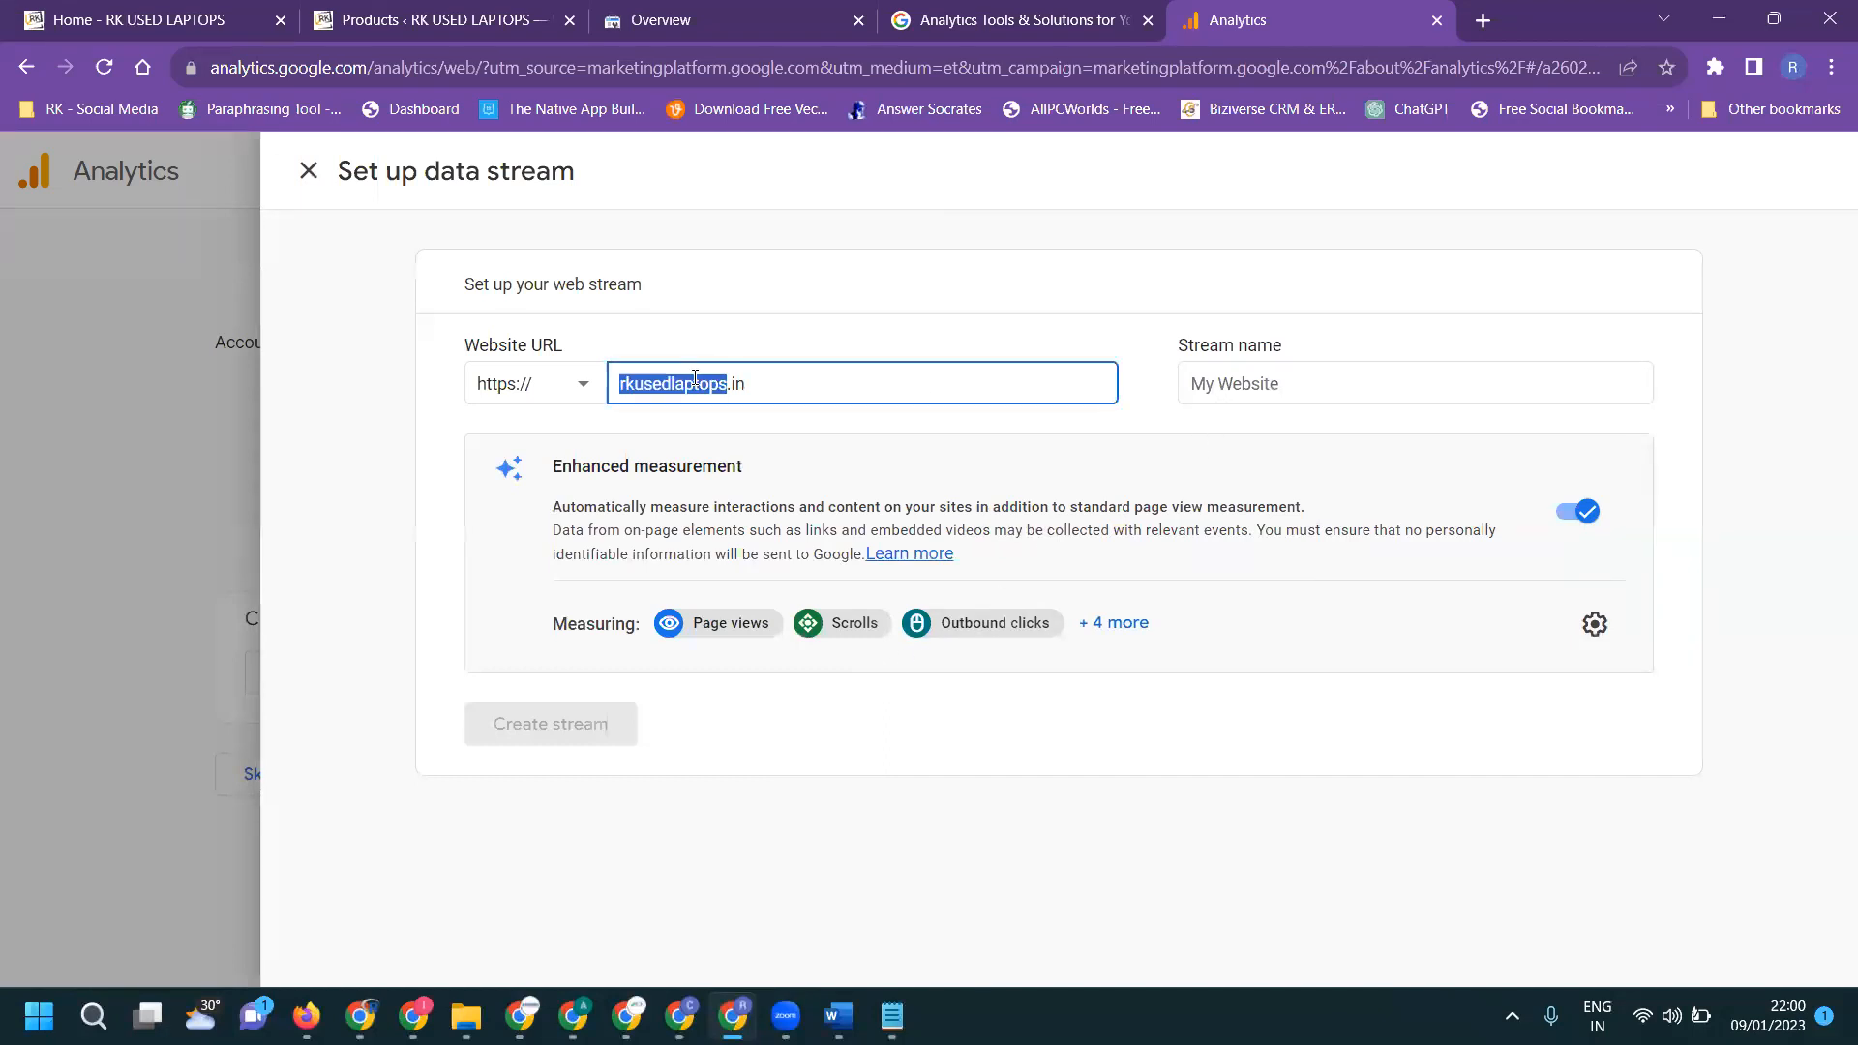
left_click(1198, 392)
key("ctrl+v")
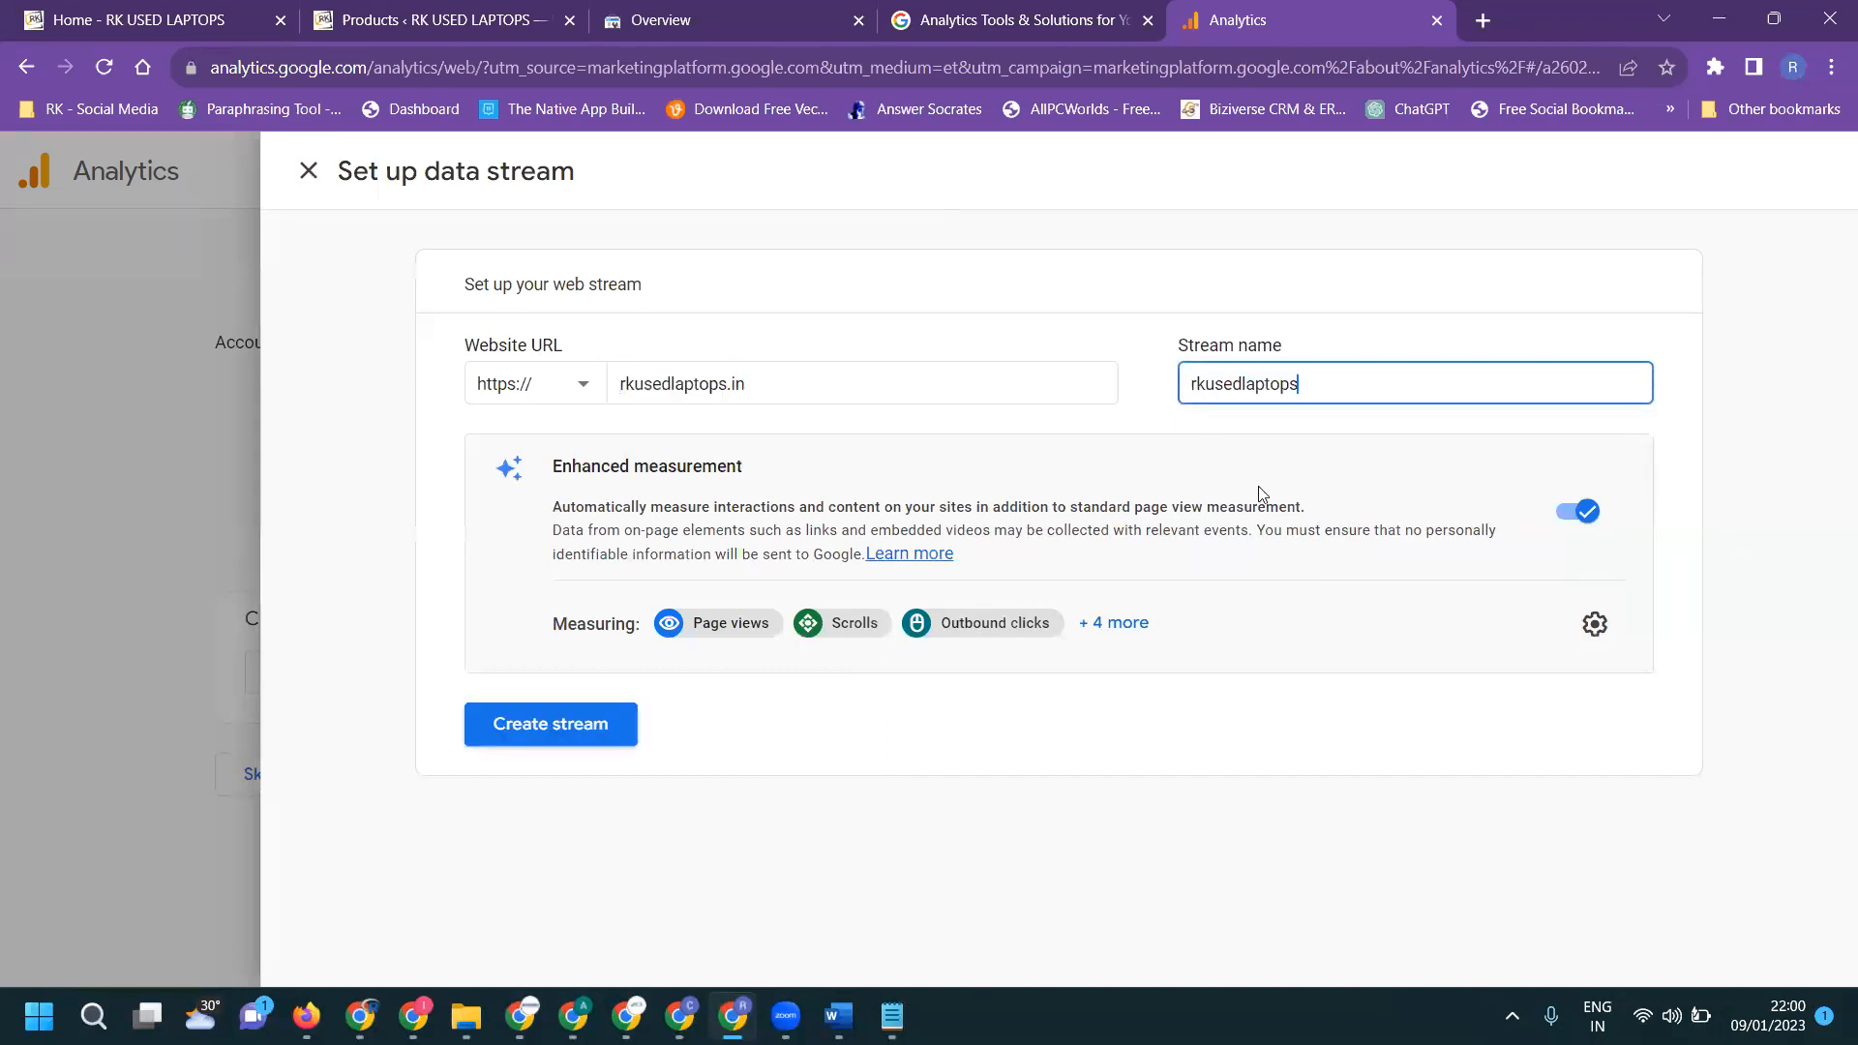
left_click(1148, 641)
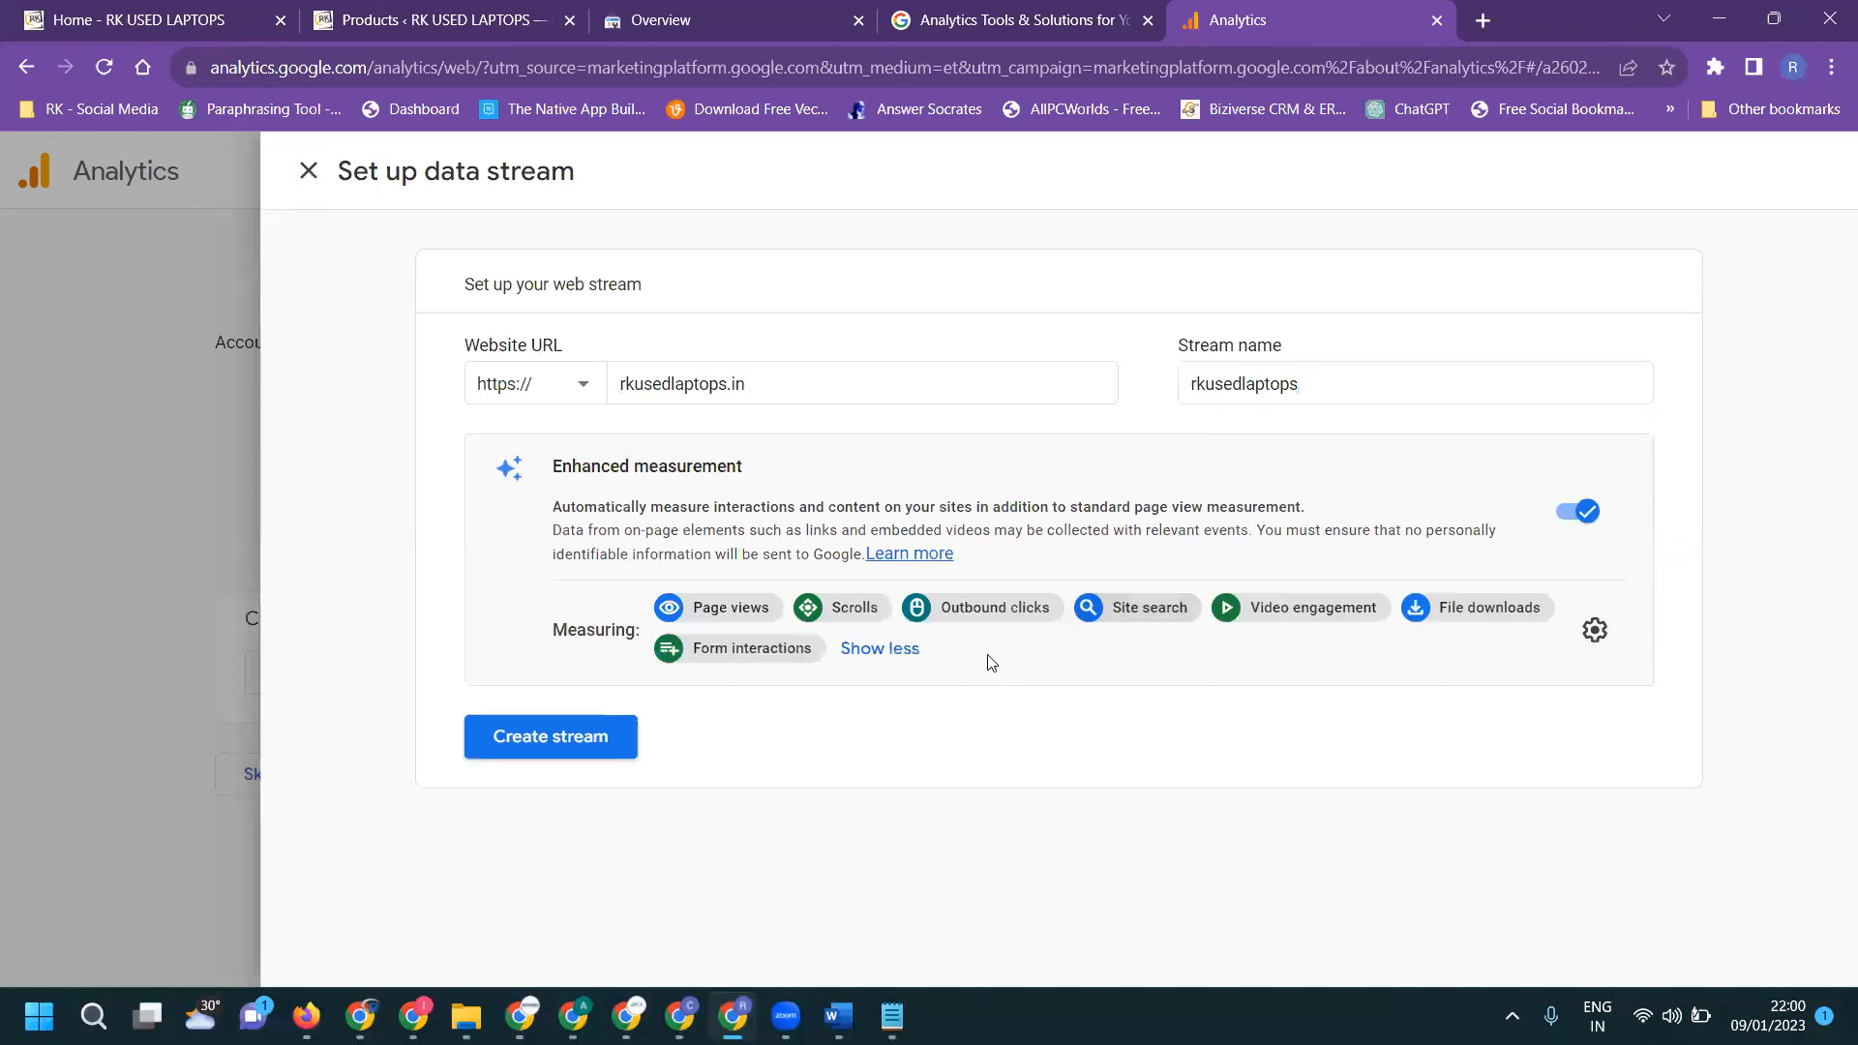
left_click(558, 740)
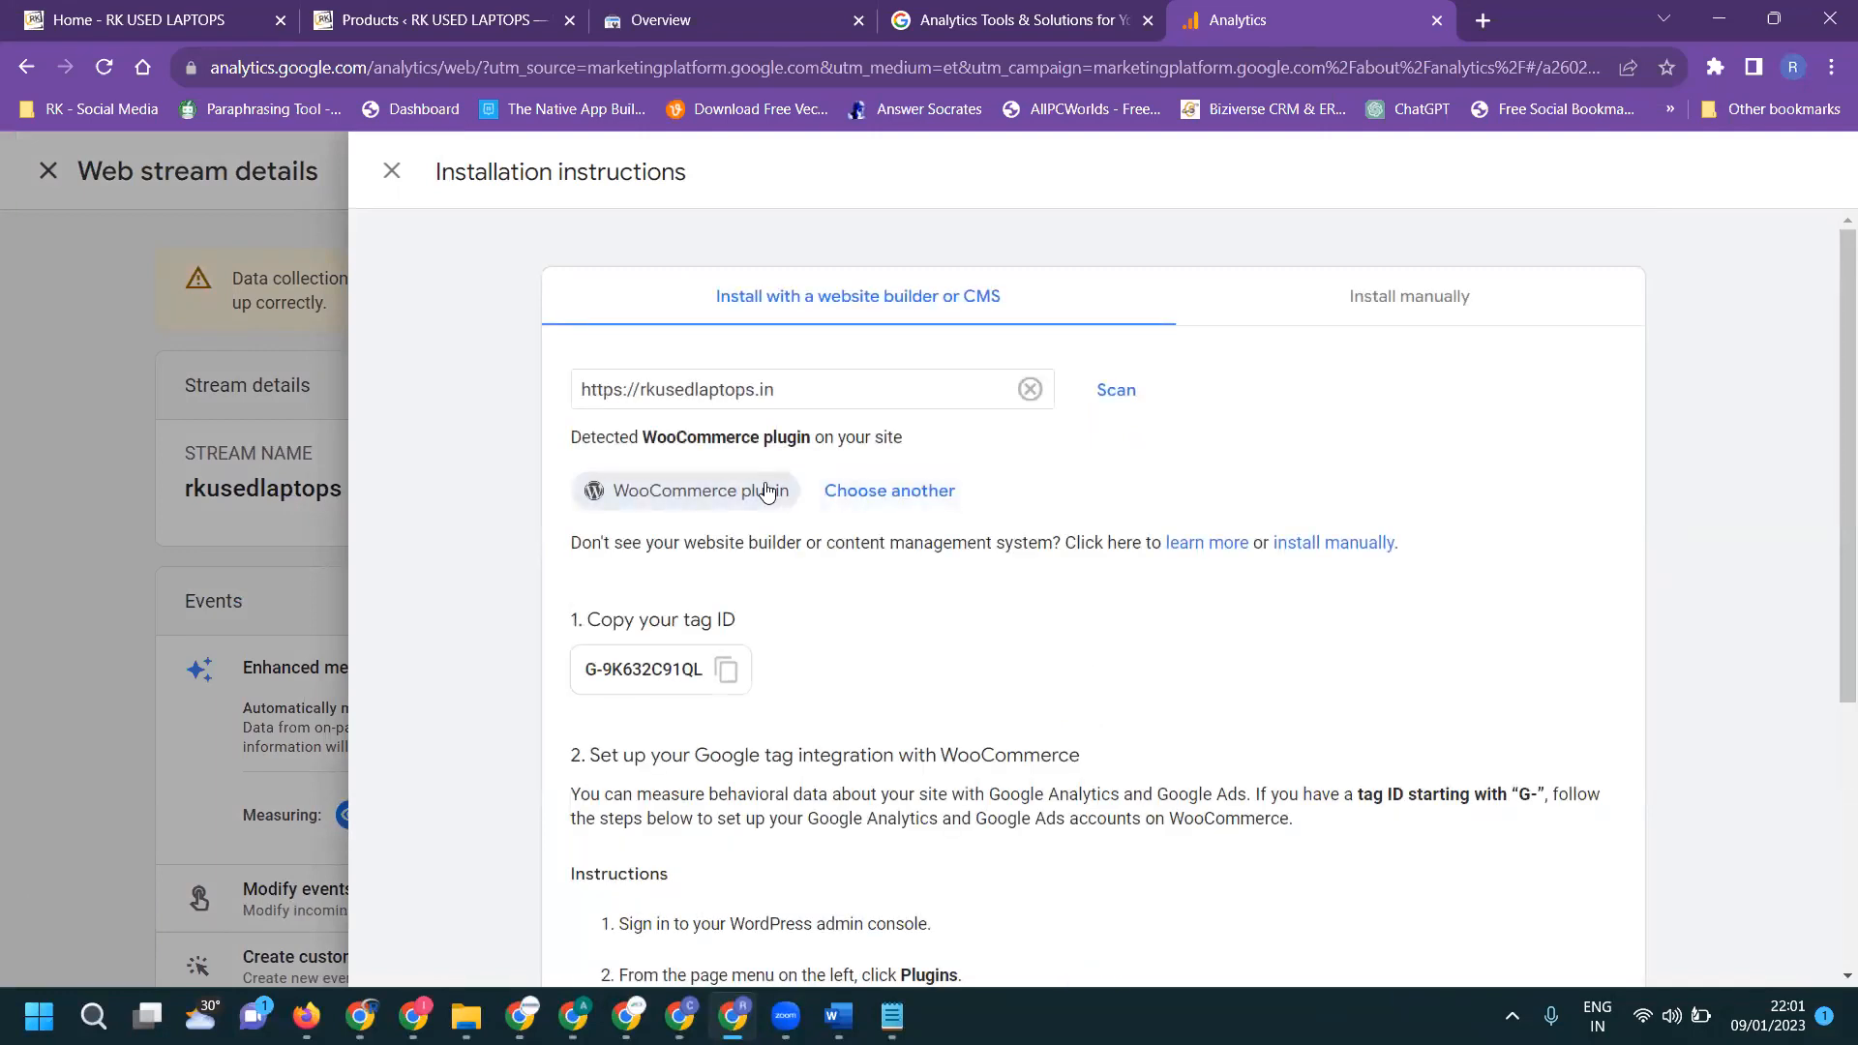
Look through the WooCommerce installation instructions, and copy the Google tag code from the manual installation instructions.
scroll(767, 491, "down", 2)
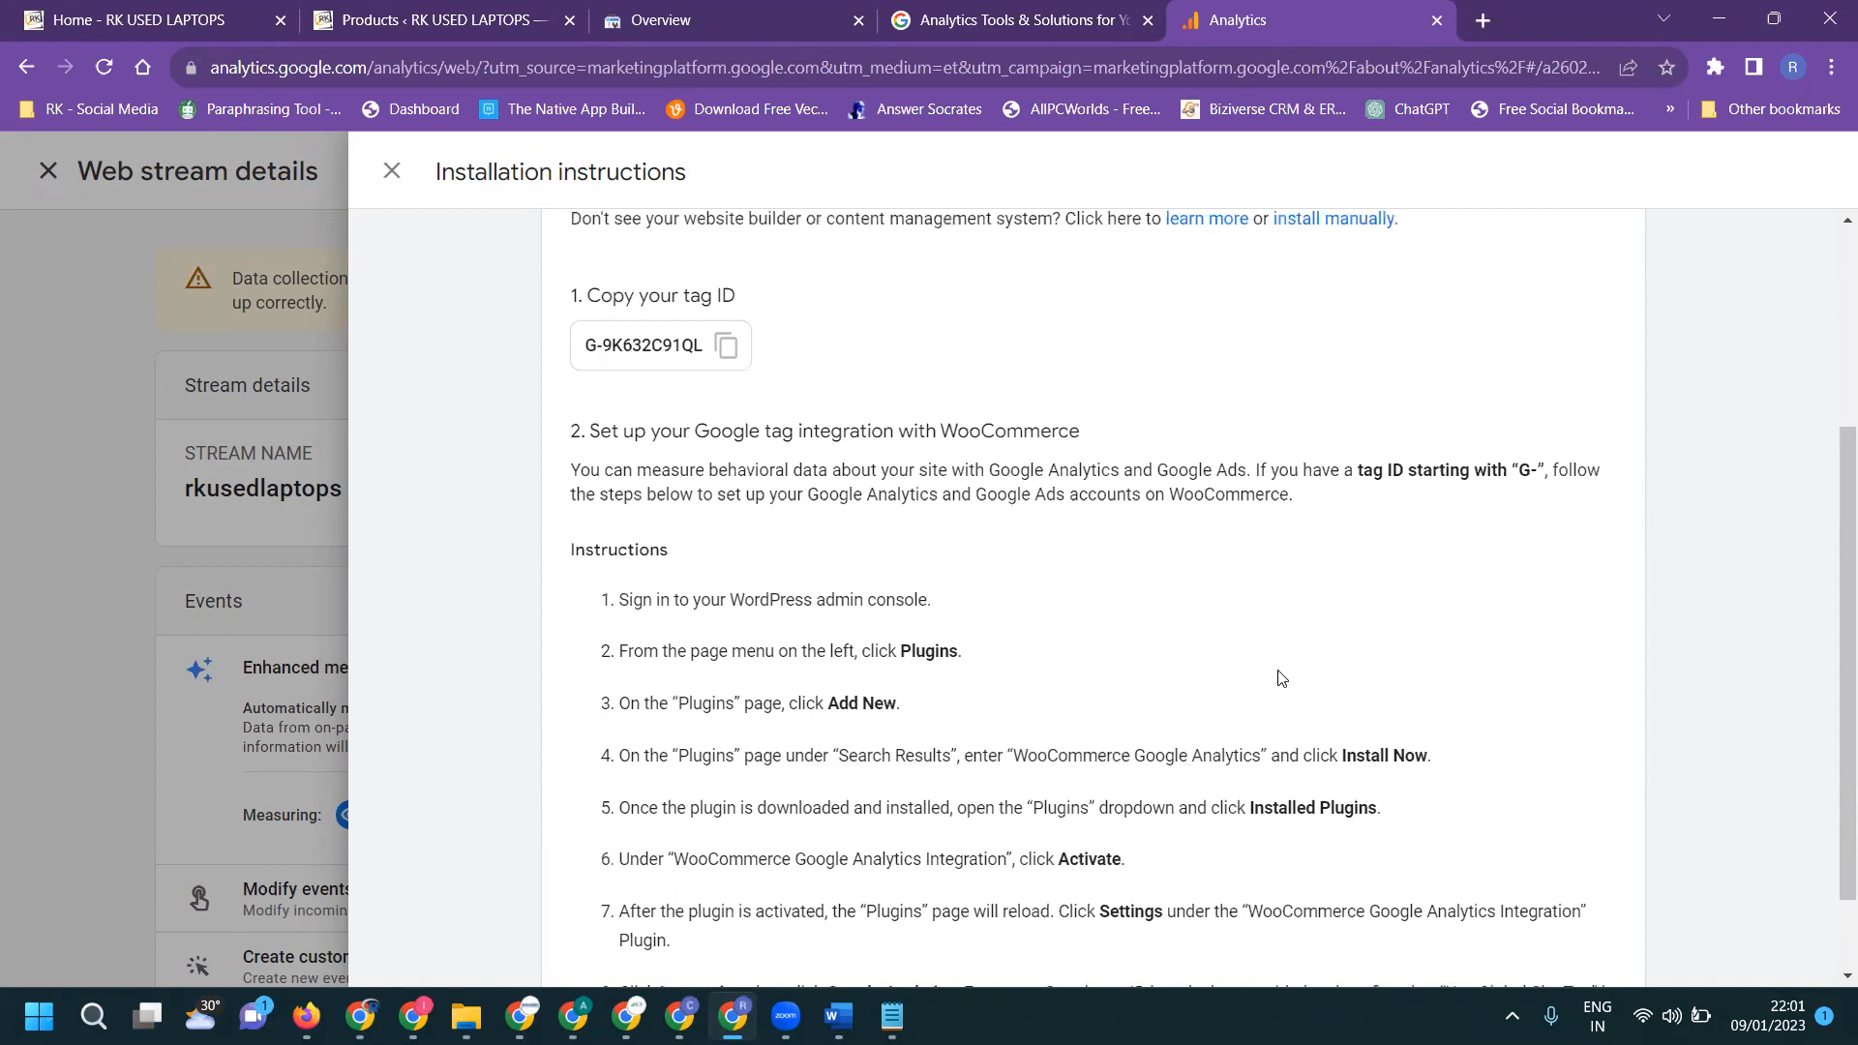
scroll(1287, 629, "up", 4)
left_click(1352, 317)
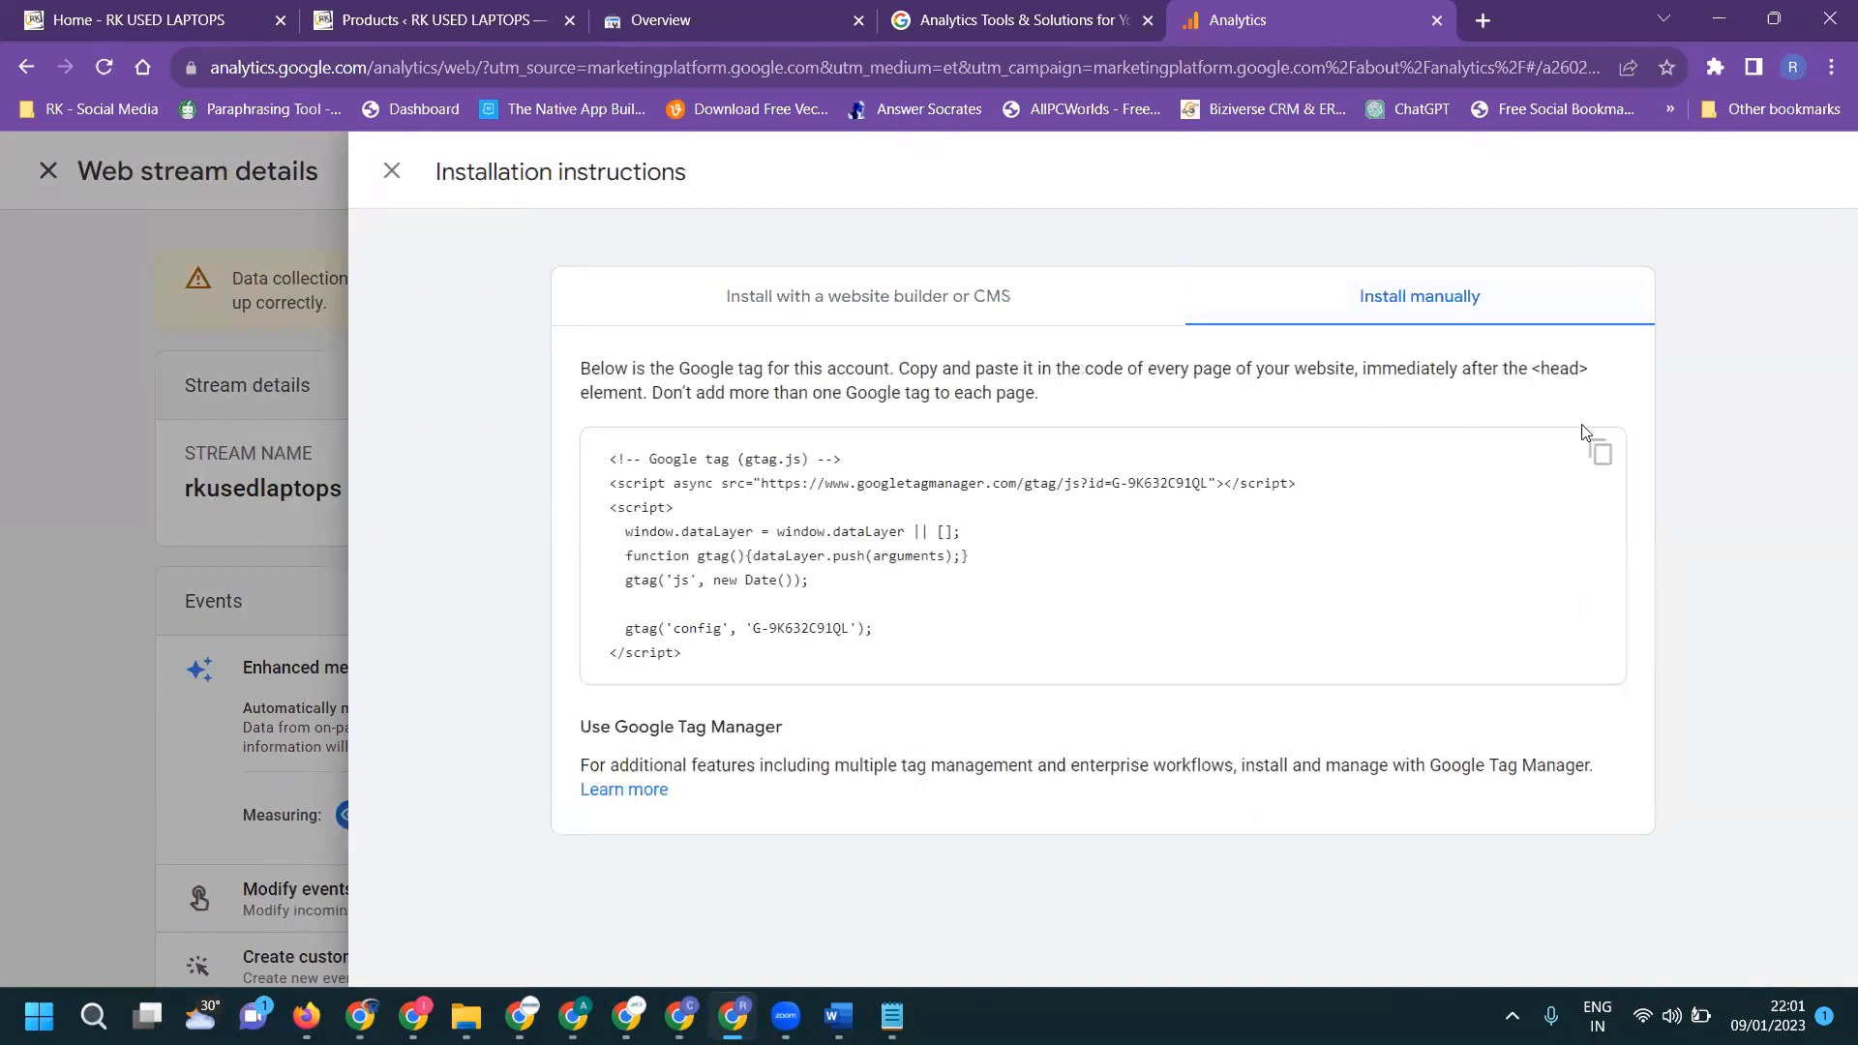
left_click(1602, 453)
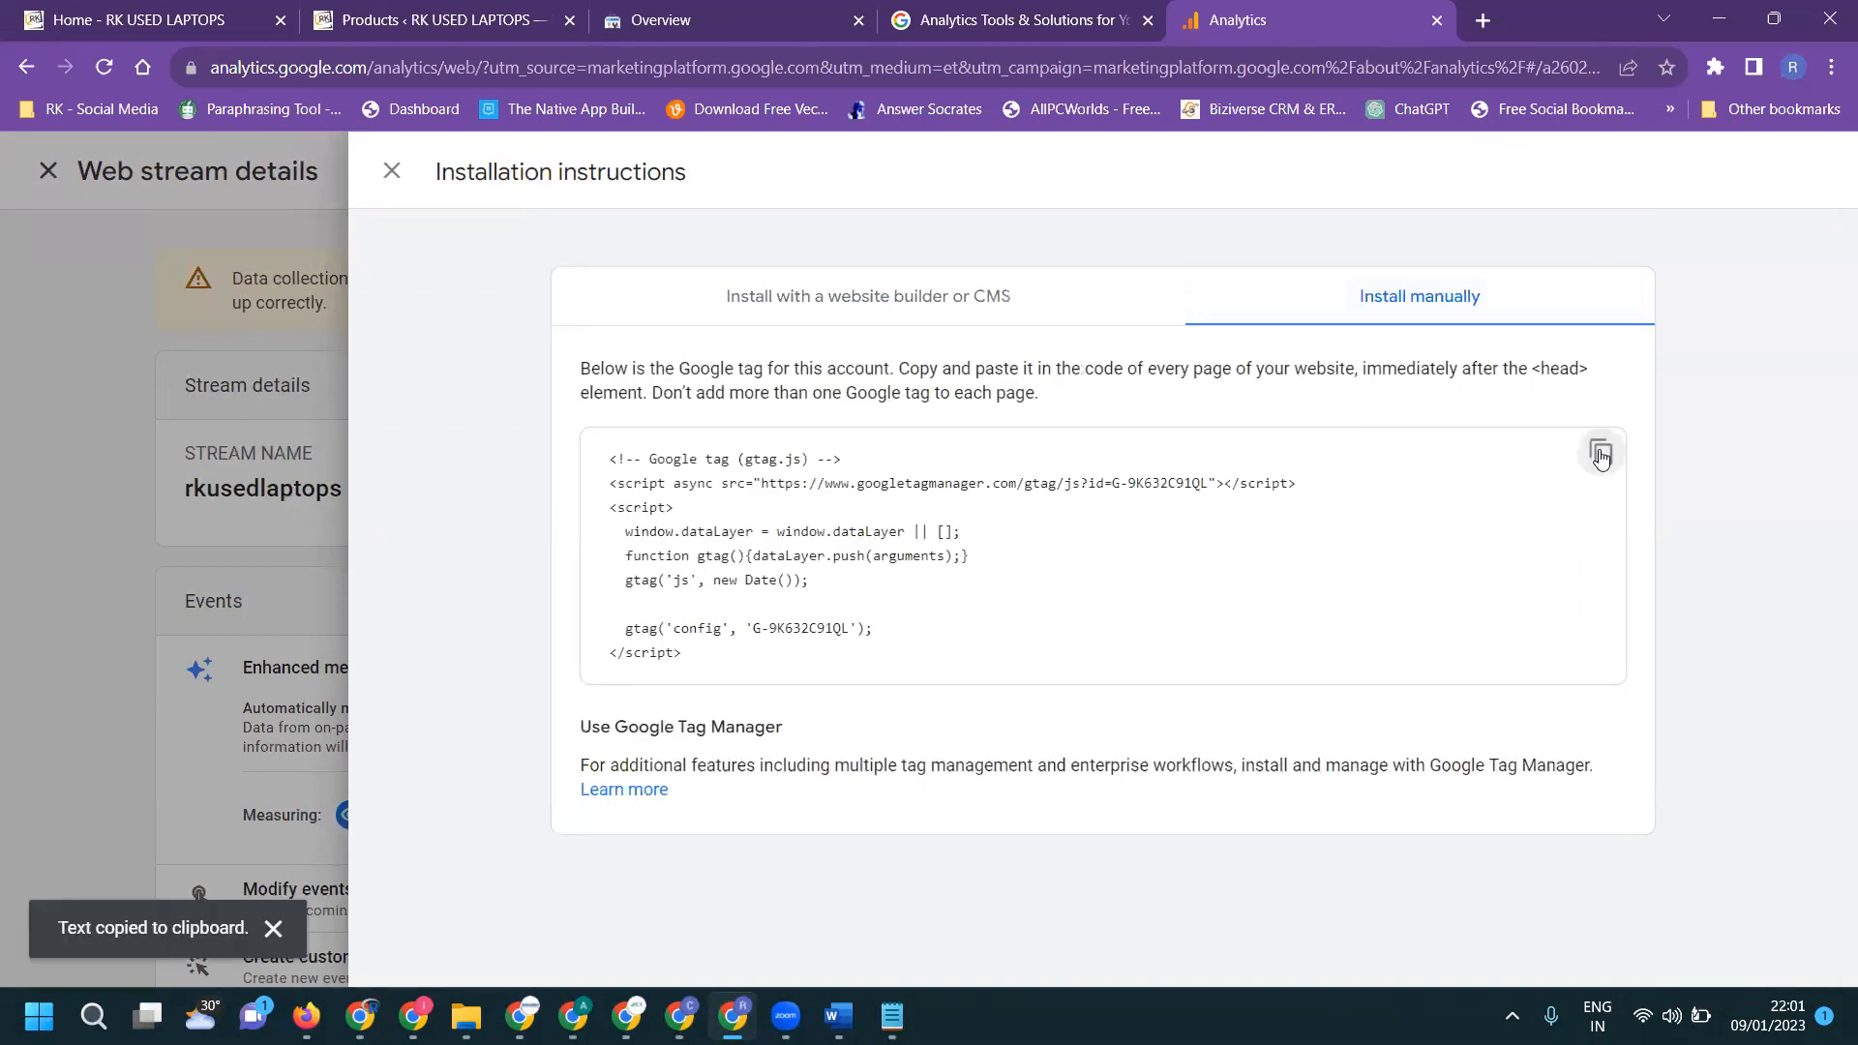
Switch to the site's WordPress admin, look through the installed plugins for WP Headers And Footers and open that plugin's settings.
left_click(468, 10)
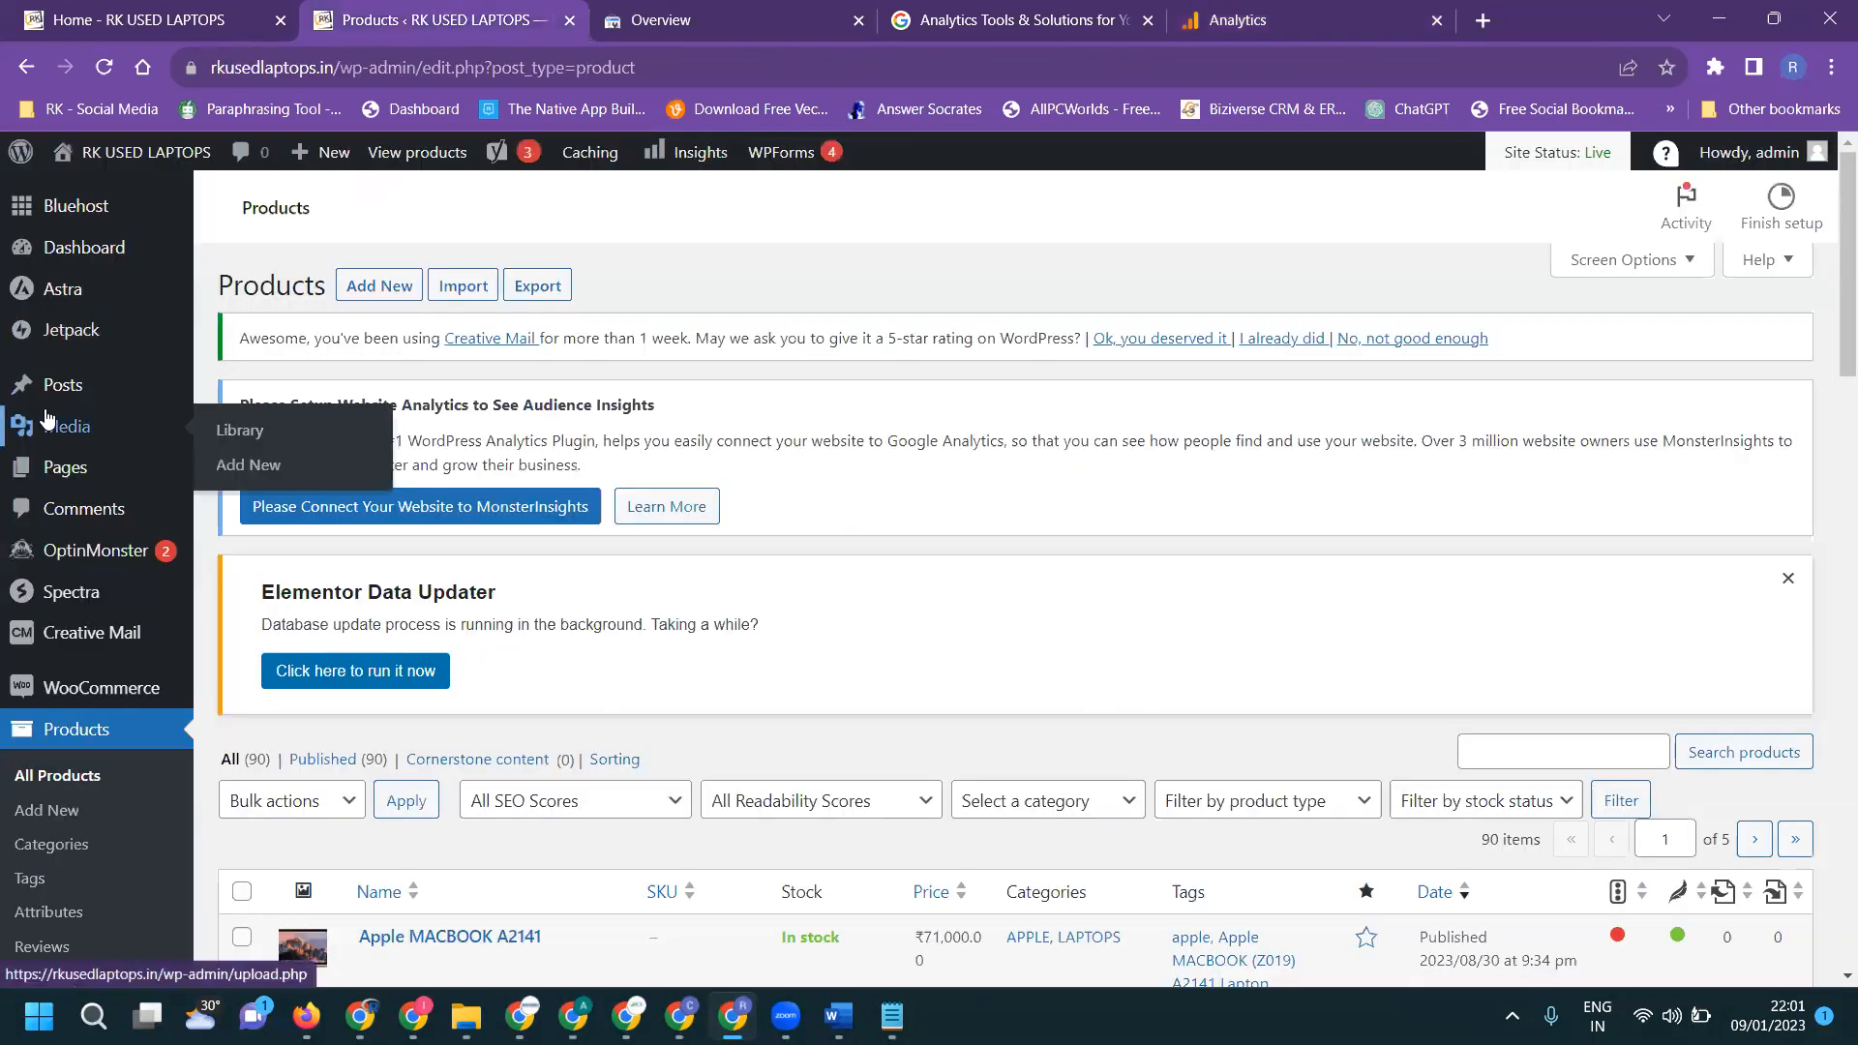
scroll(46, 435, "down", 5)
scroll(45, 438, "down", 3)
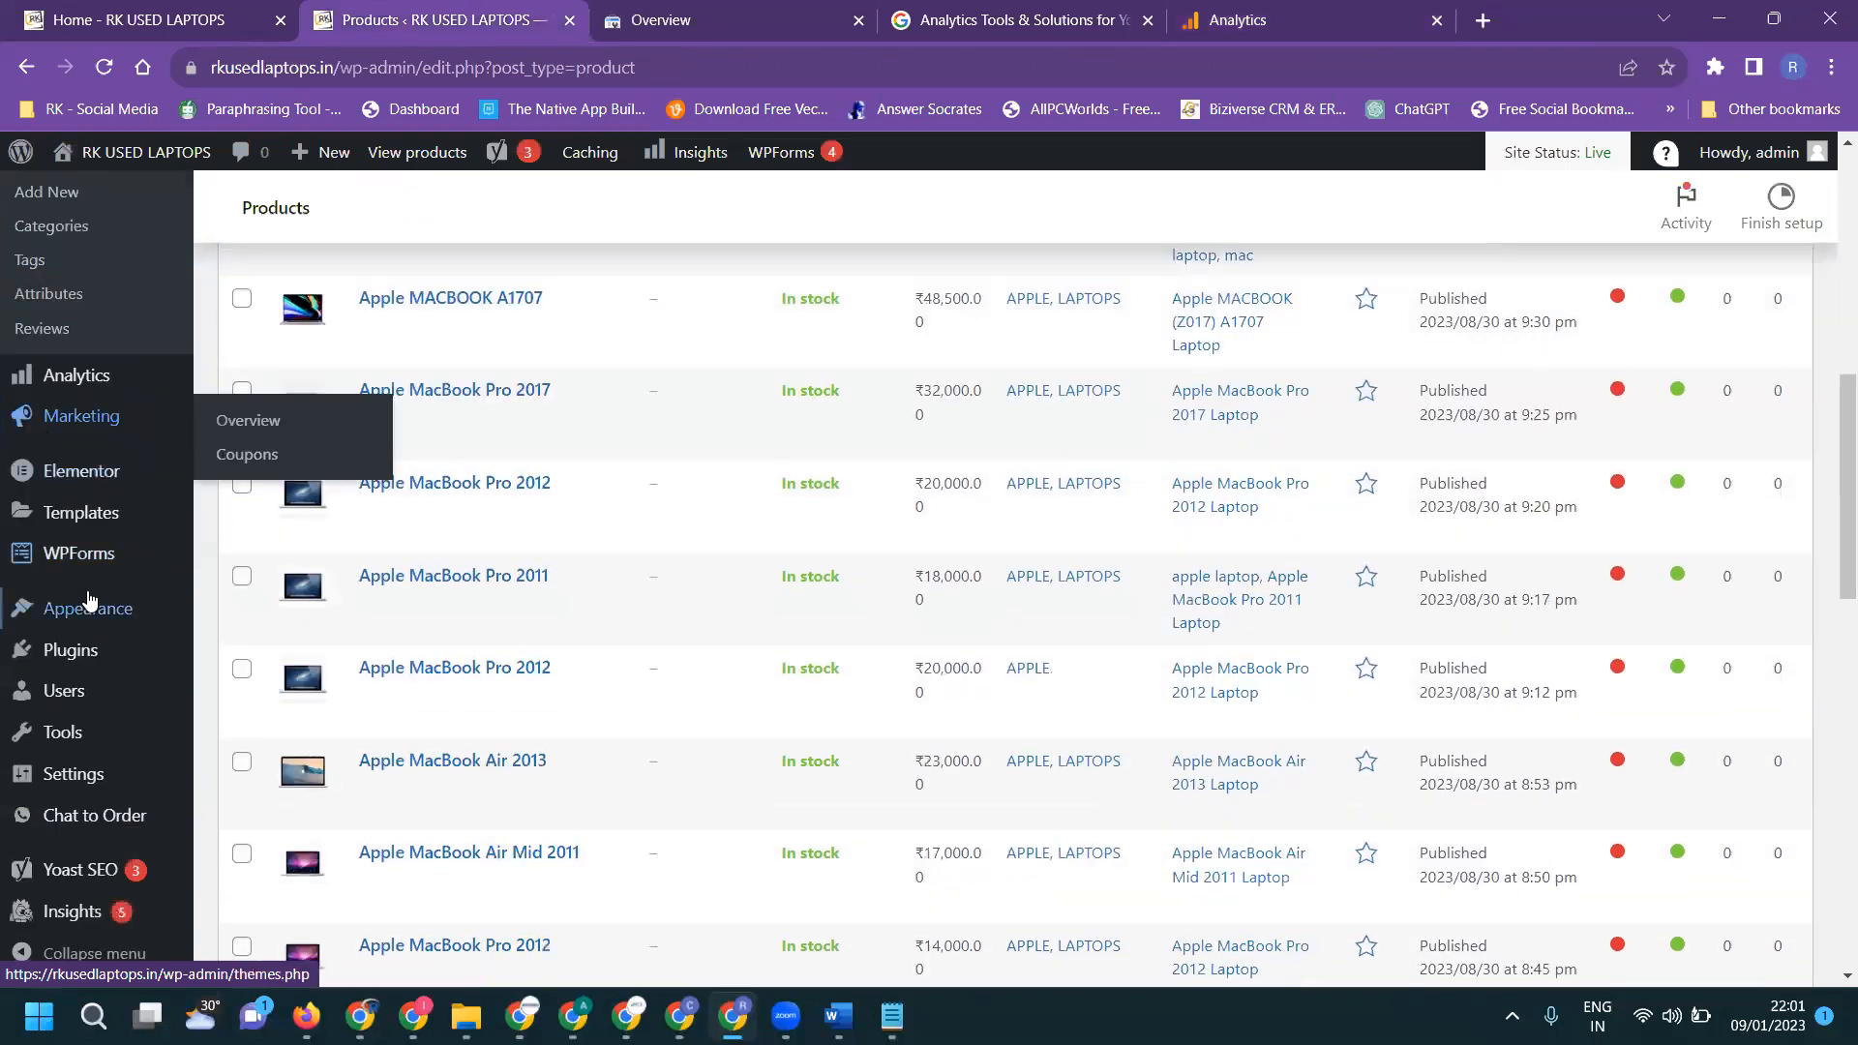
left_click(92, 658)
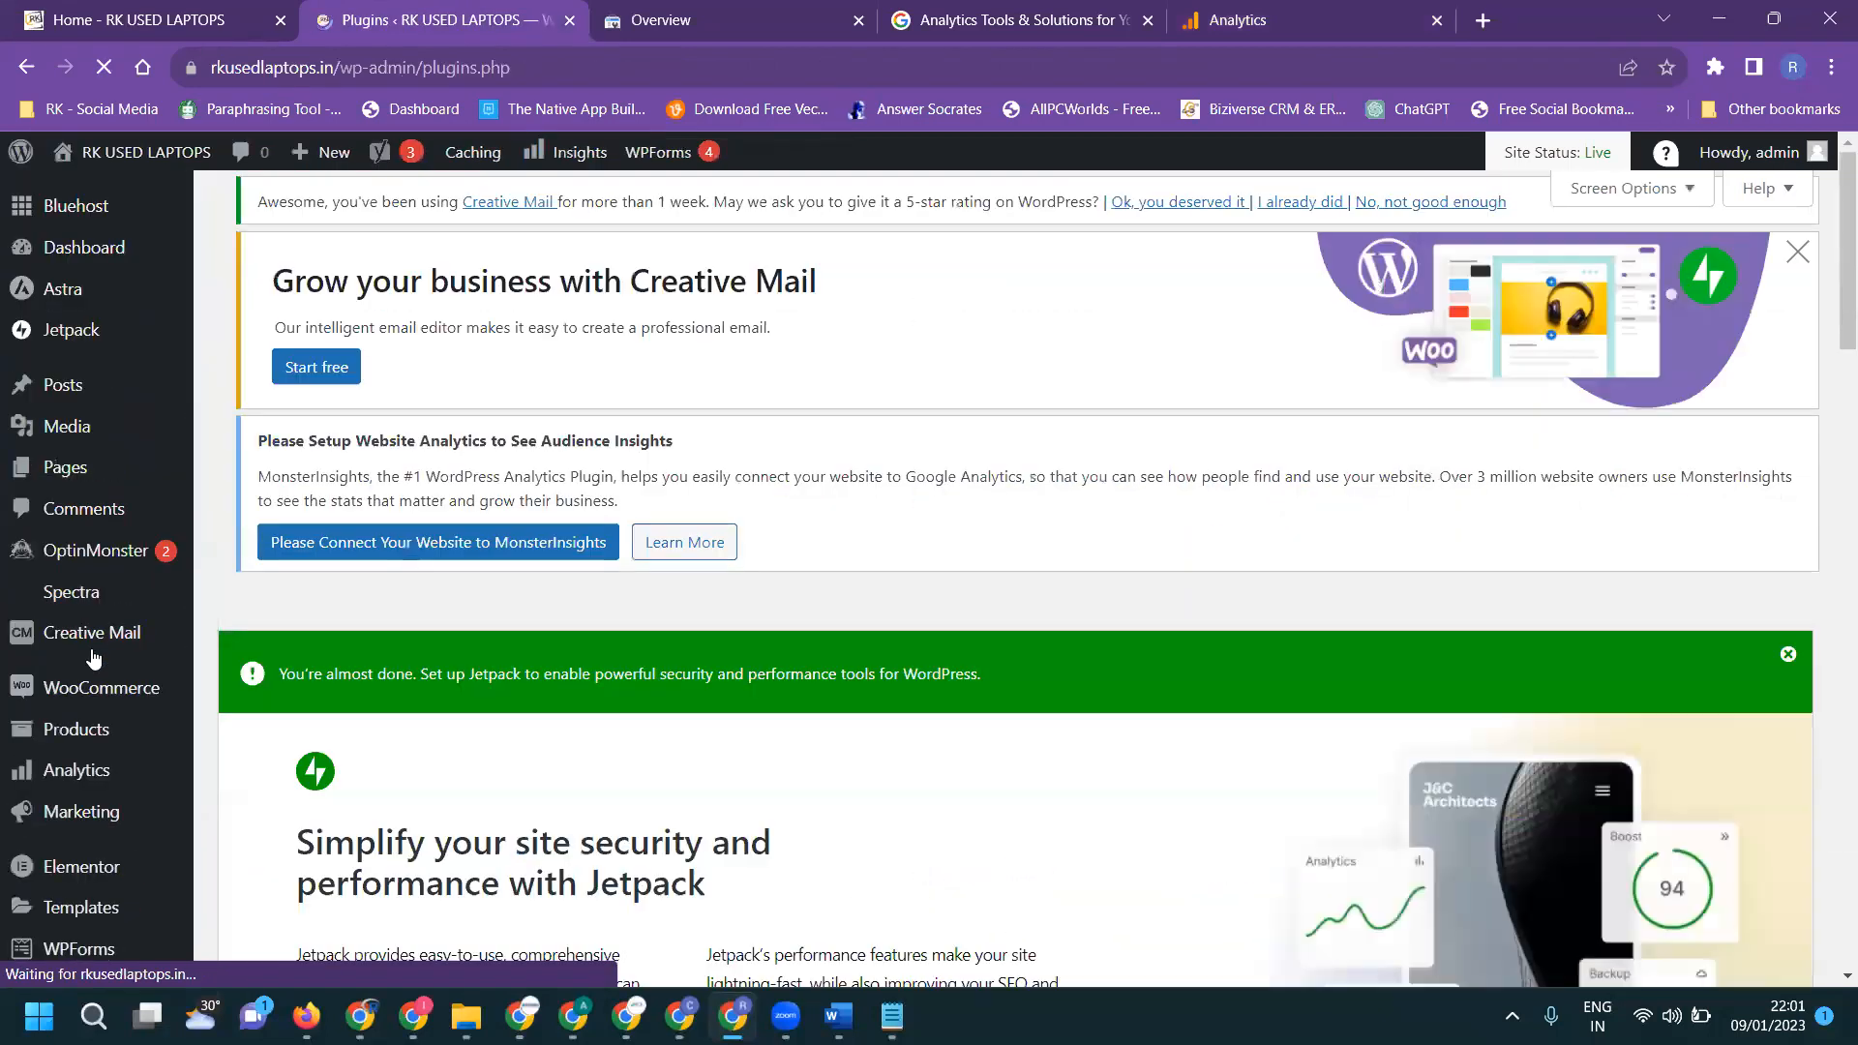
scroll(624, 670, "down", 12)
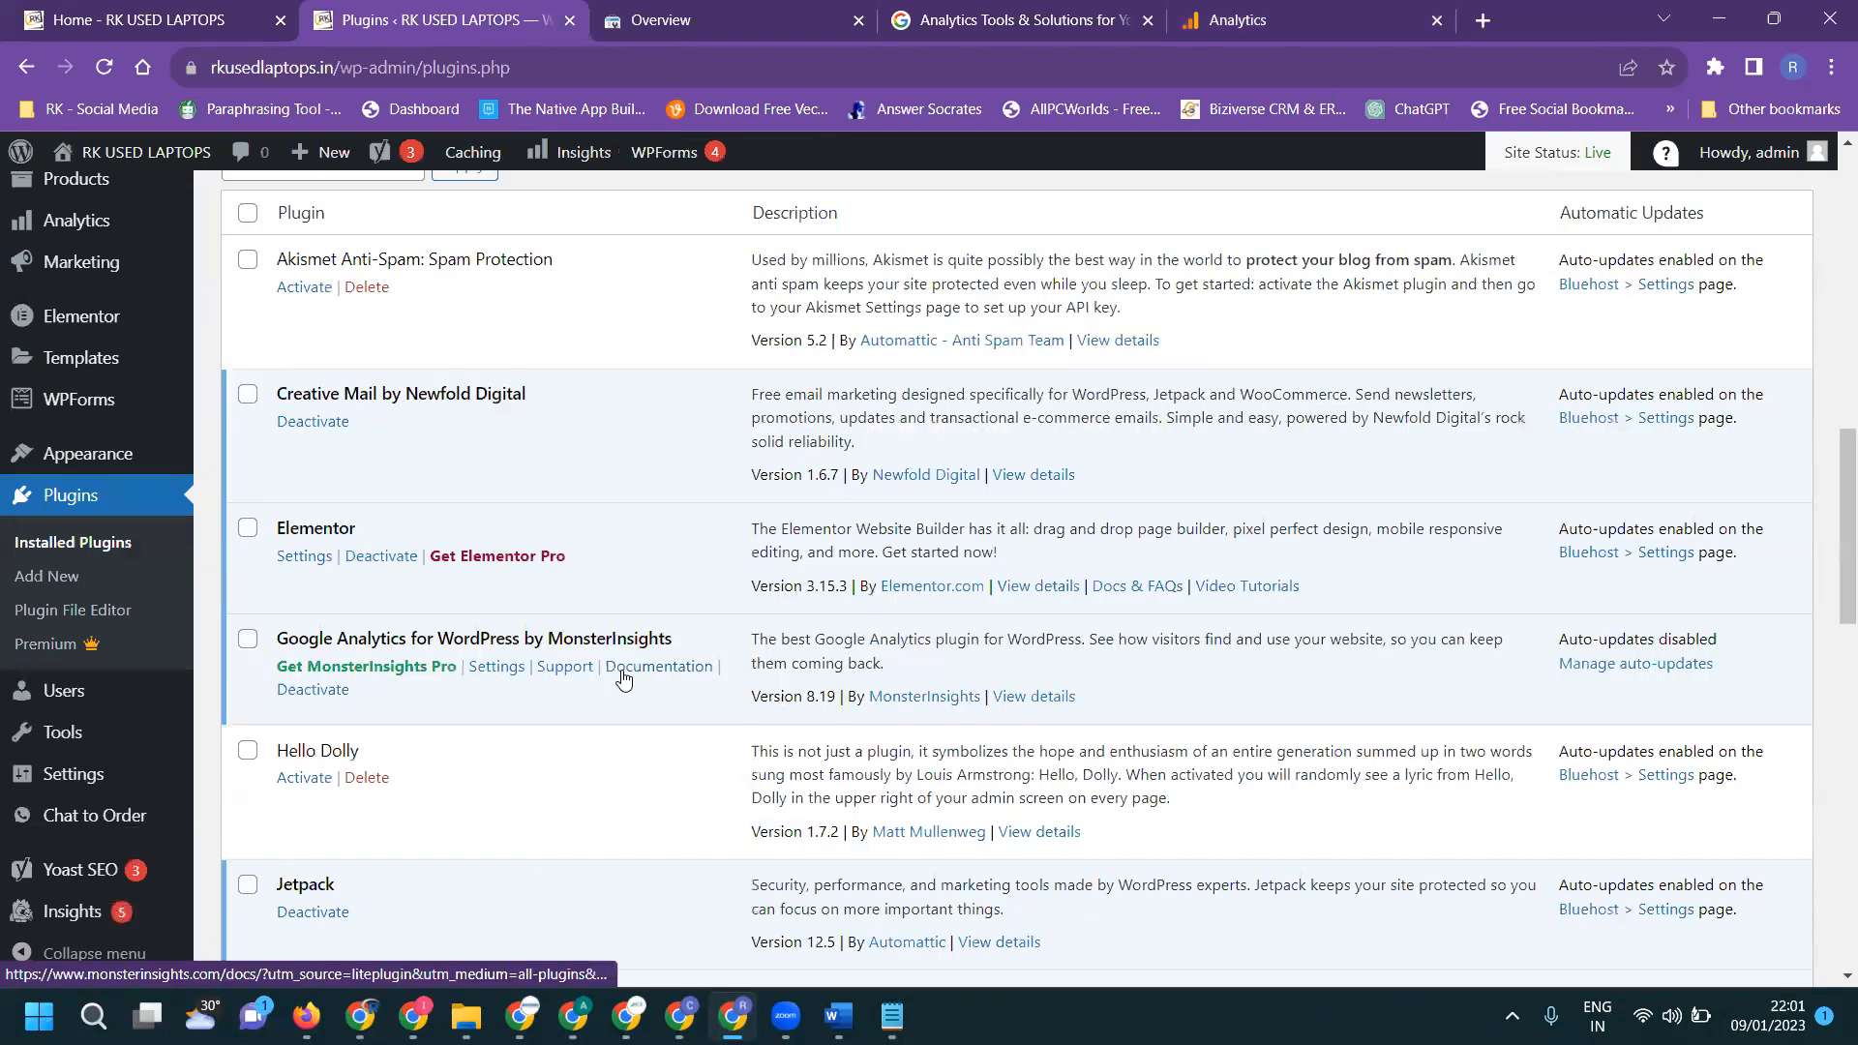
scroll(625, 678, "down", 8)
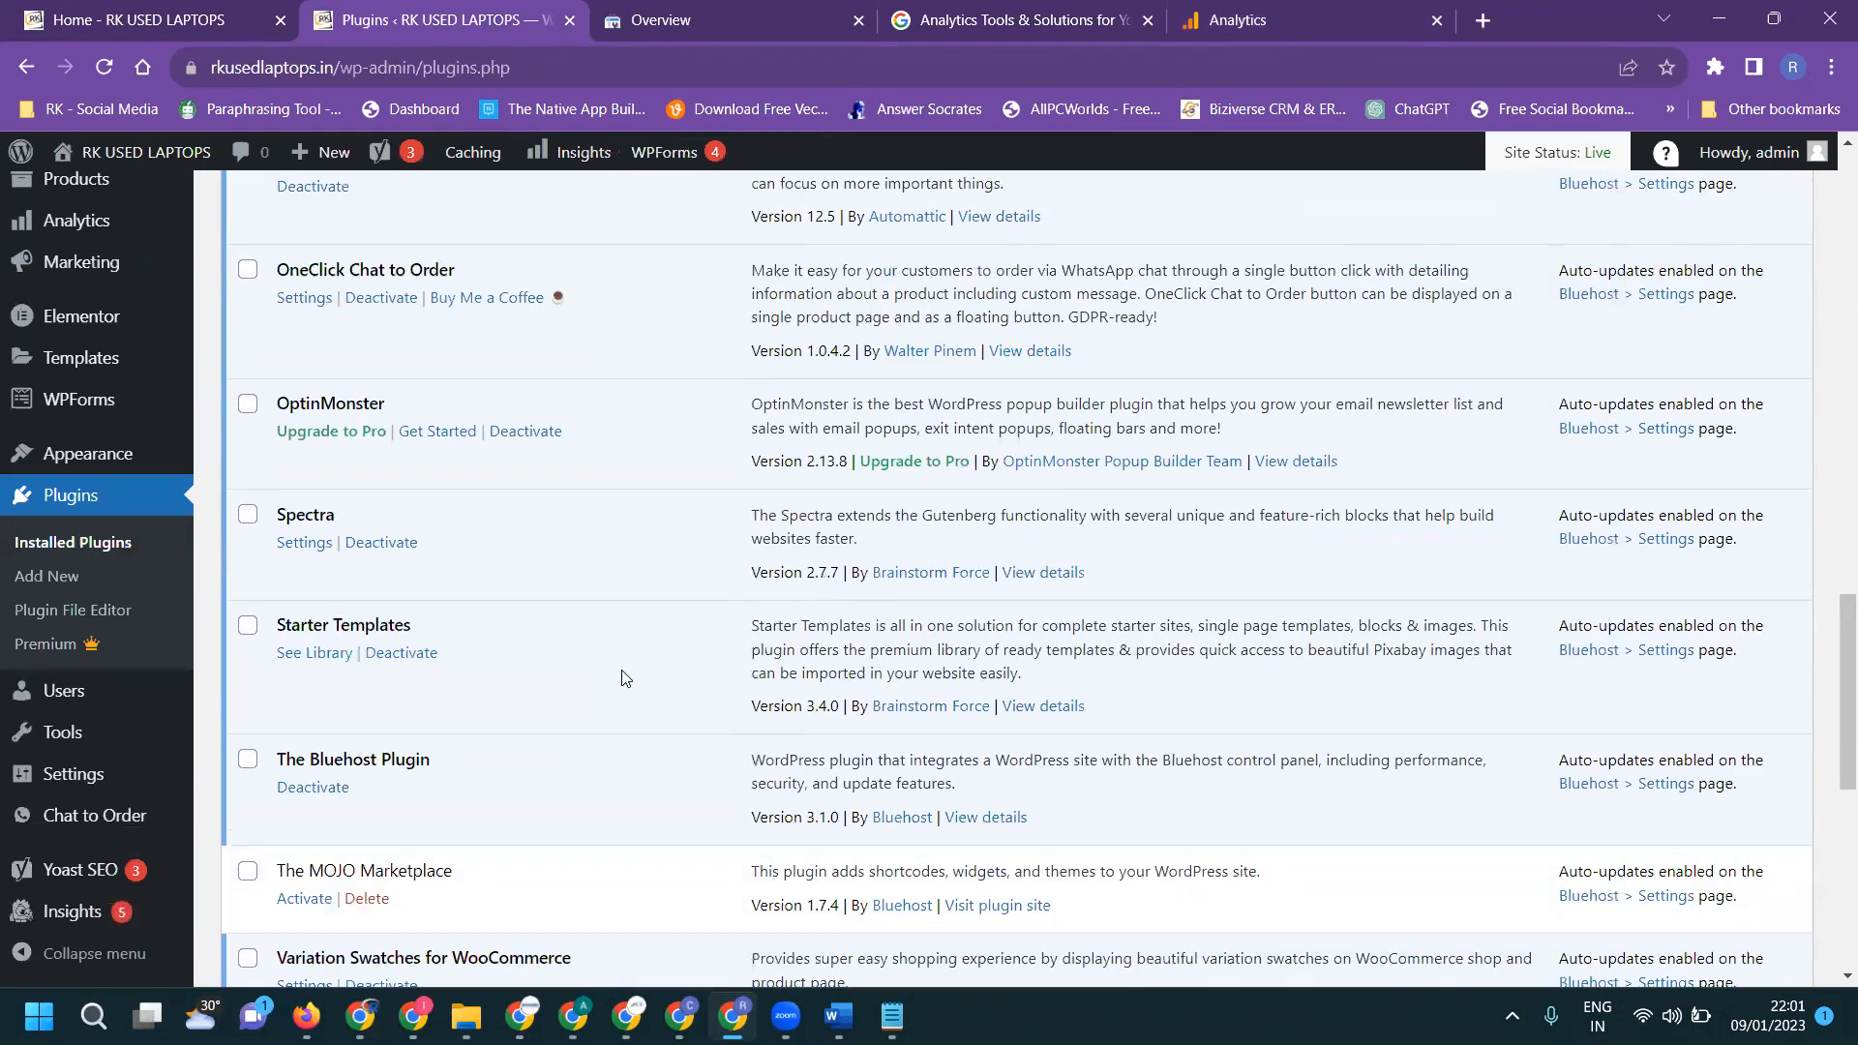
scroll(619, 681, "down", 3)
scroll(612, 685, "down", 4)
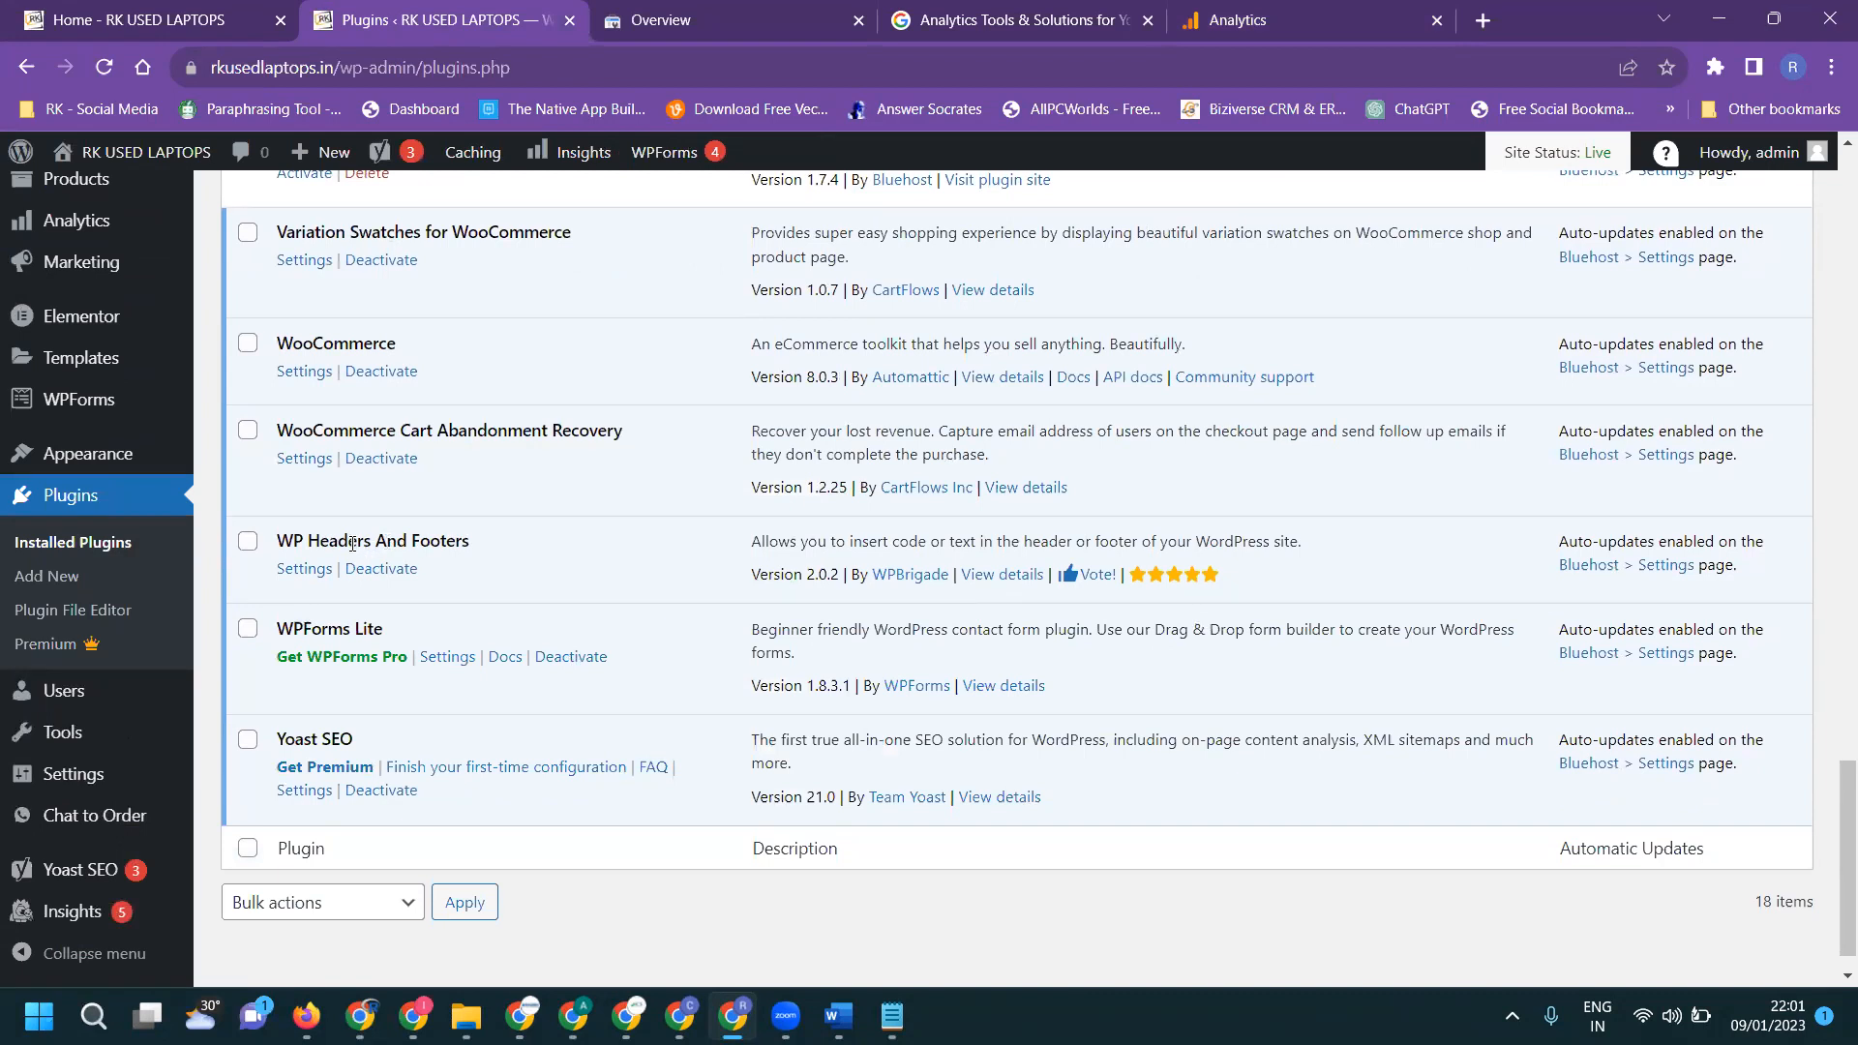
mouse_move(72, 793)
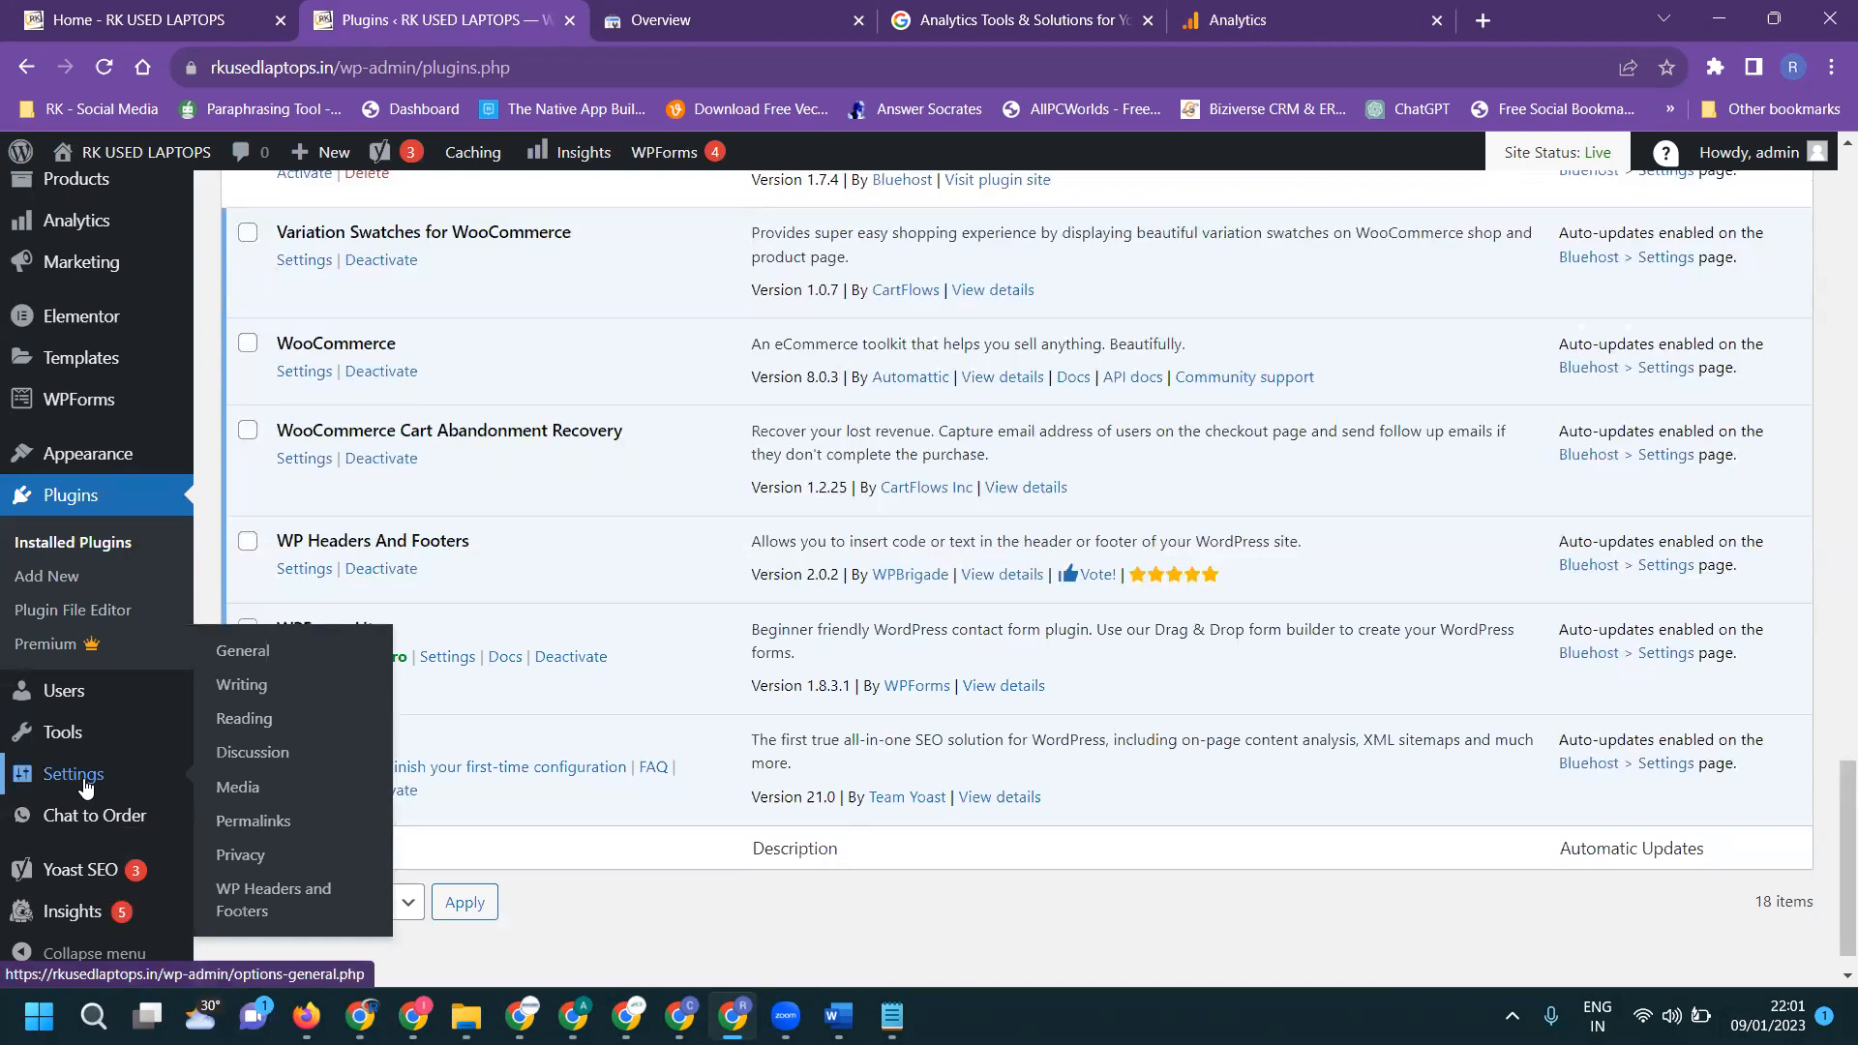
left_click(252, 904)
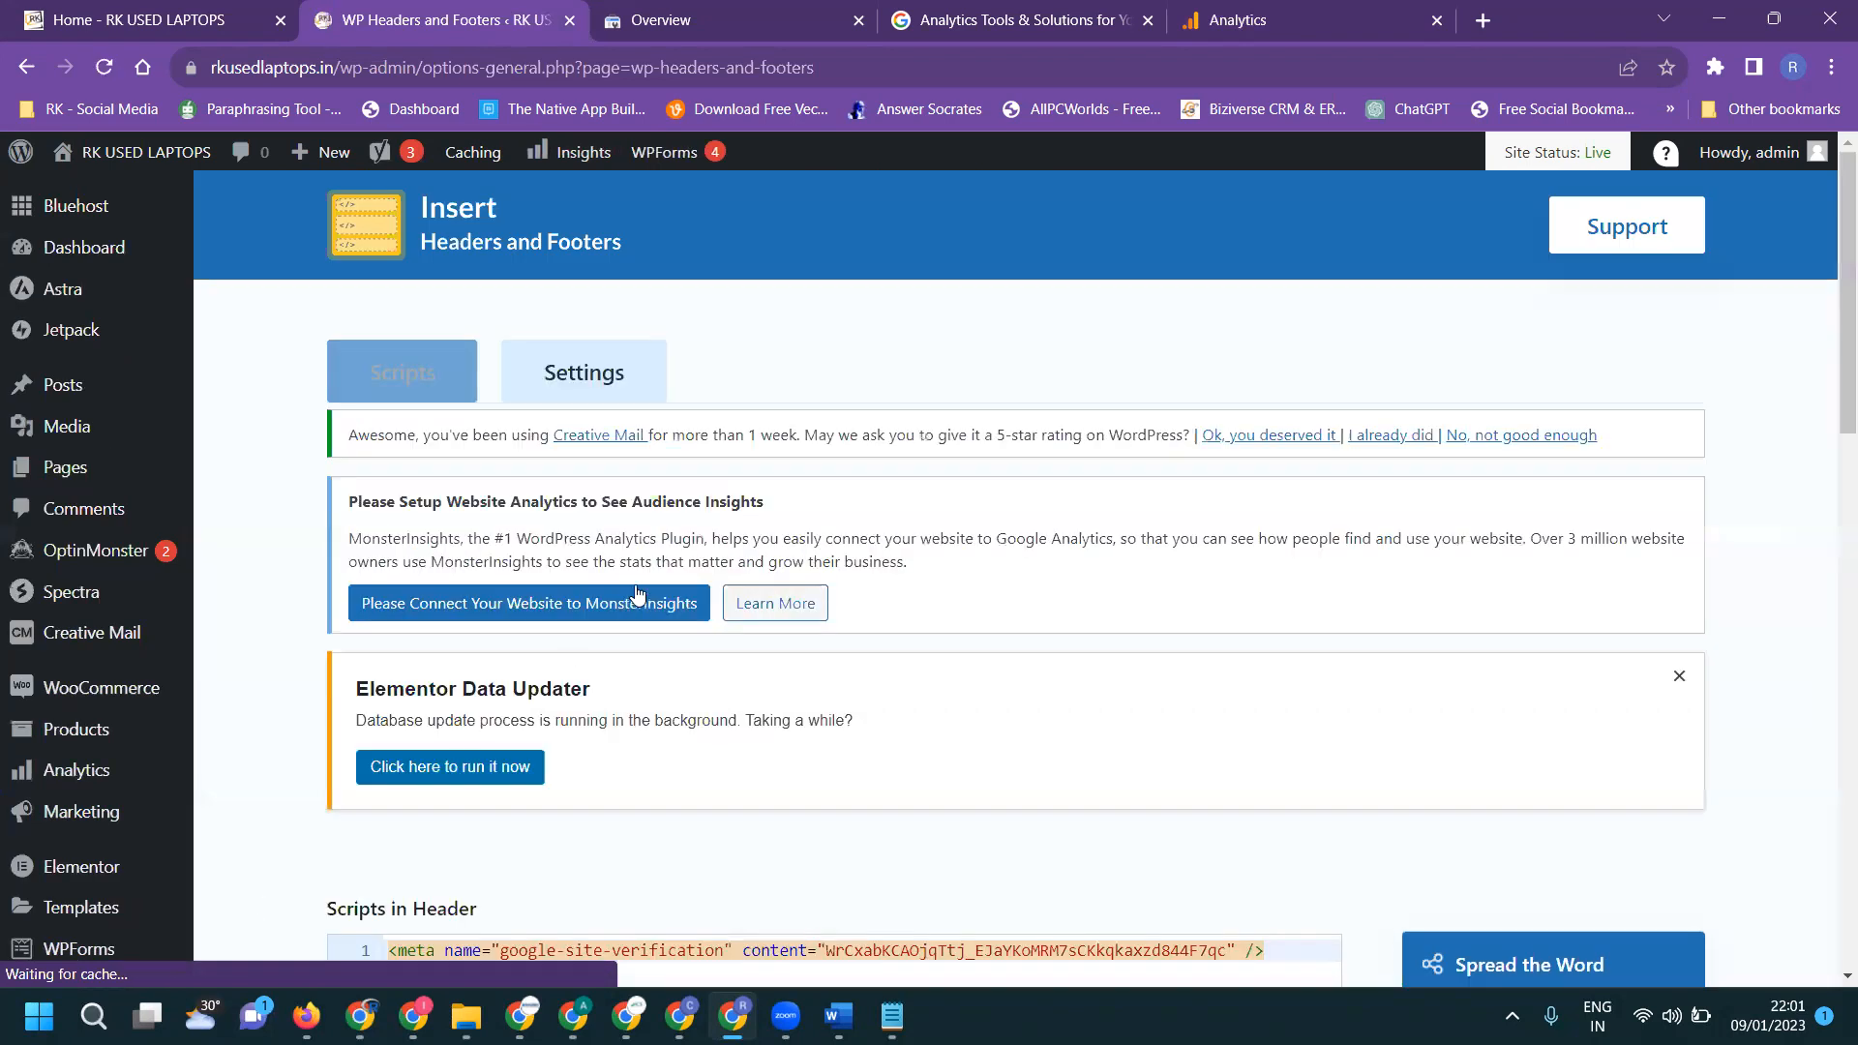
Paste the copied Google tag code into Scripts in Header, a few lines below the google-site-verification meta tag, and save the changes.
scroll(634, 619, "down", 4)
left_click(1280, 471)
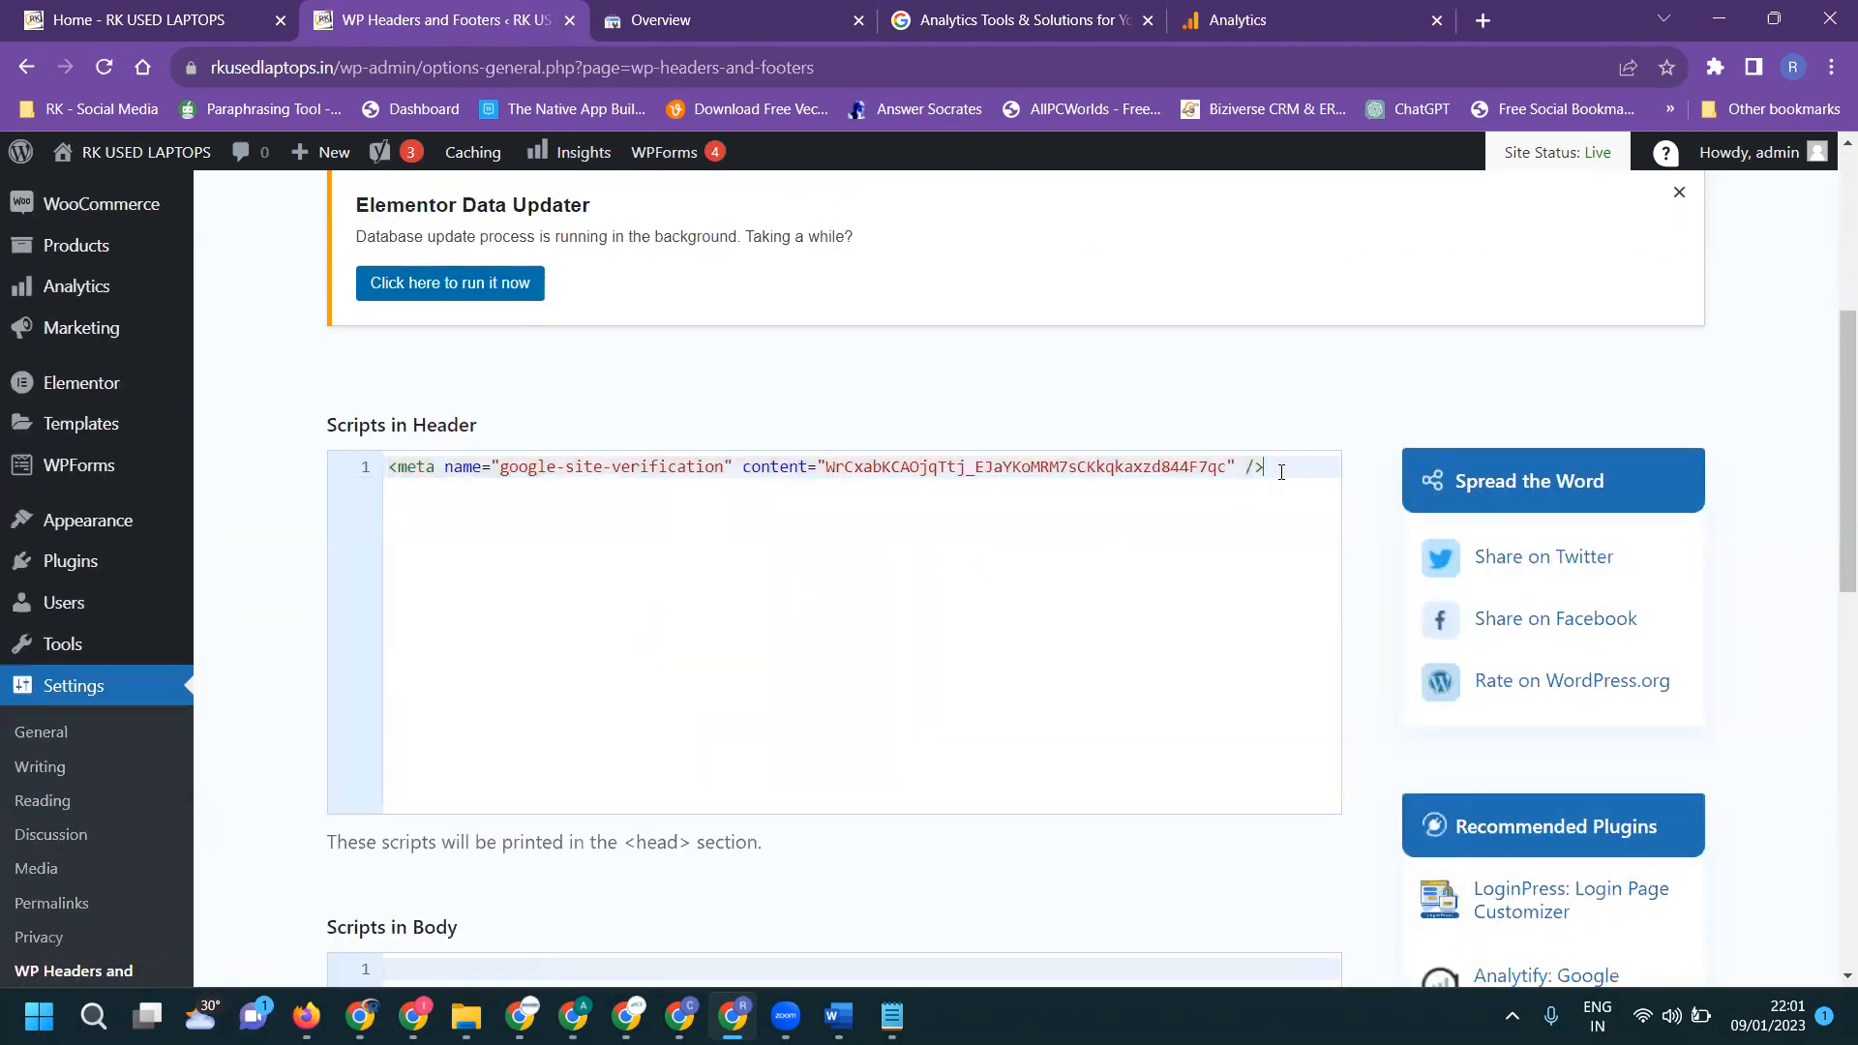
key("Return")
key("Return")
key("Return")
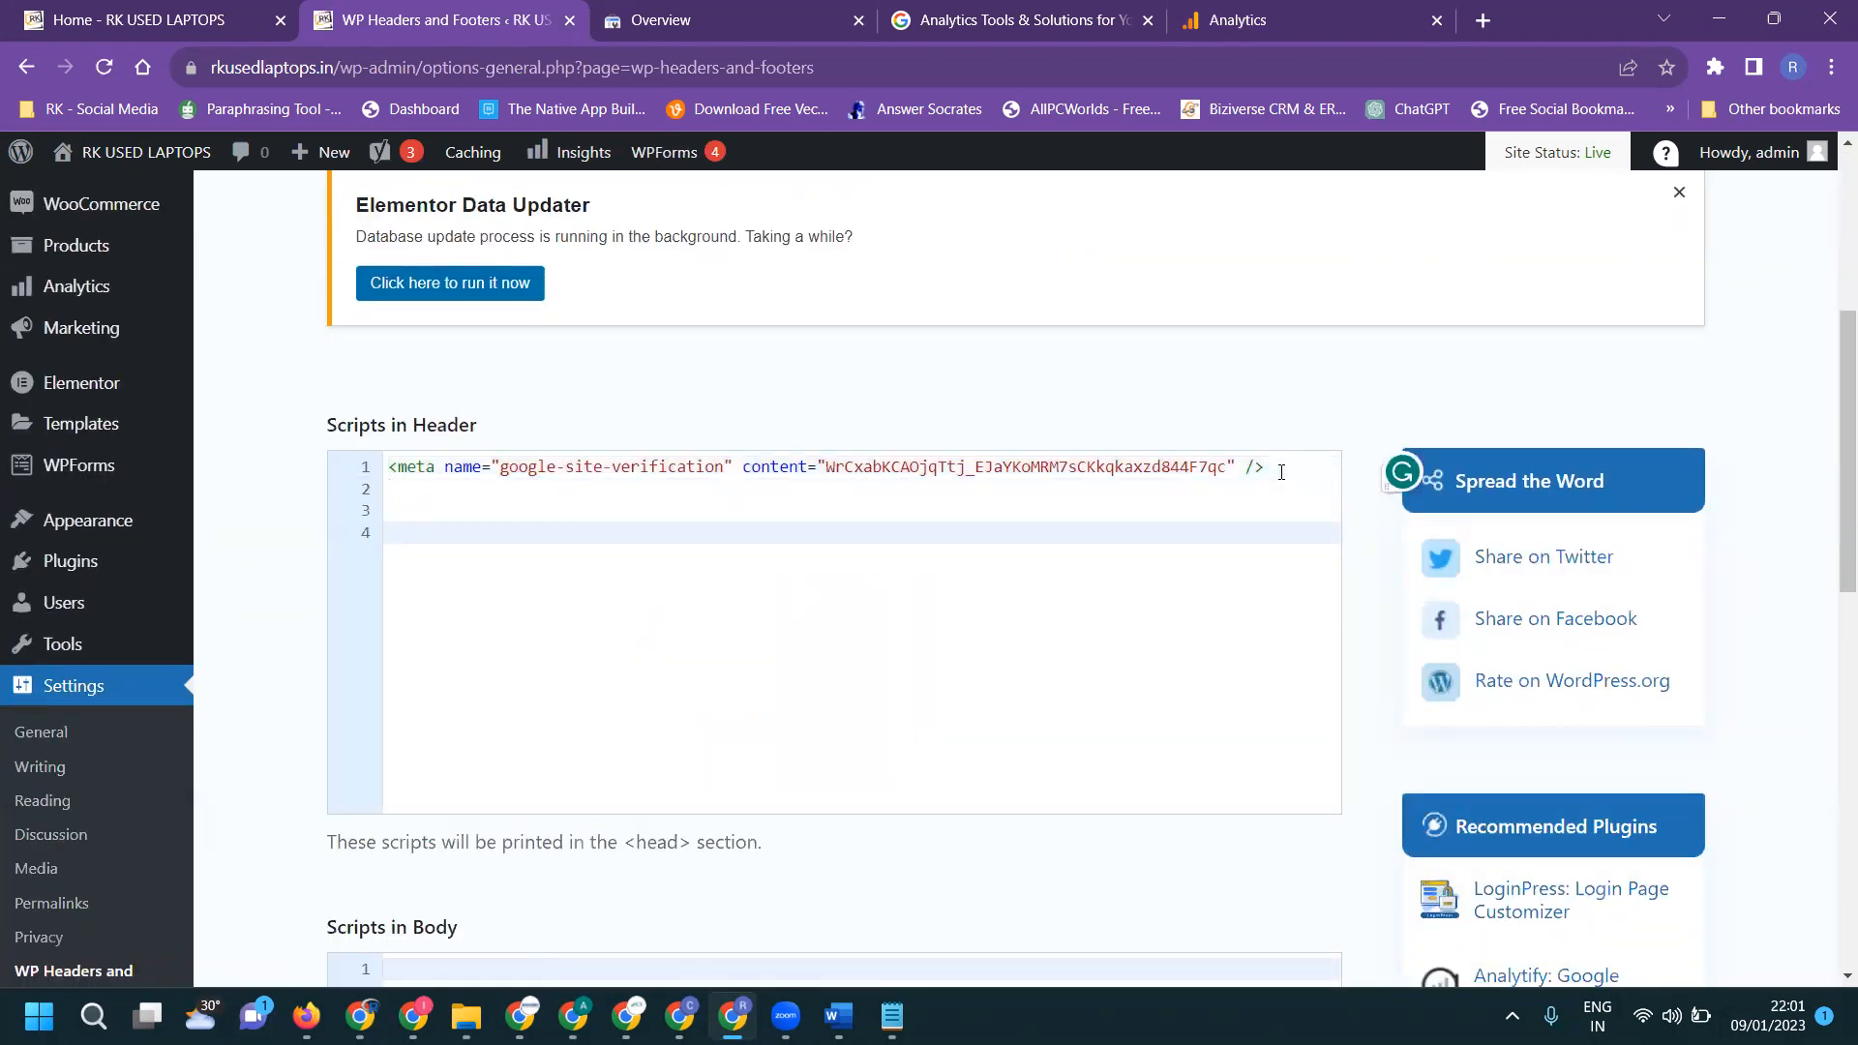
type("<!-- Google tag (gtag.js) --> <script async src=\"https://www.googletagmanager.com/gtag/js?id=G-9K632C91QL\"></script> <script>   window.dataLayer = window.dataLayer || [];   function gtag(){dataLayer.push(arguments);}   gtag('js', new Date());    gtag('config', 'G-9K632C91QL'); </script>")
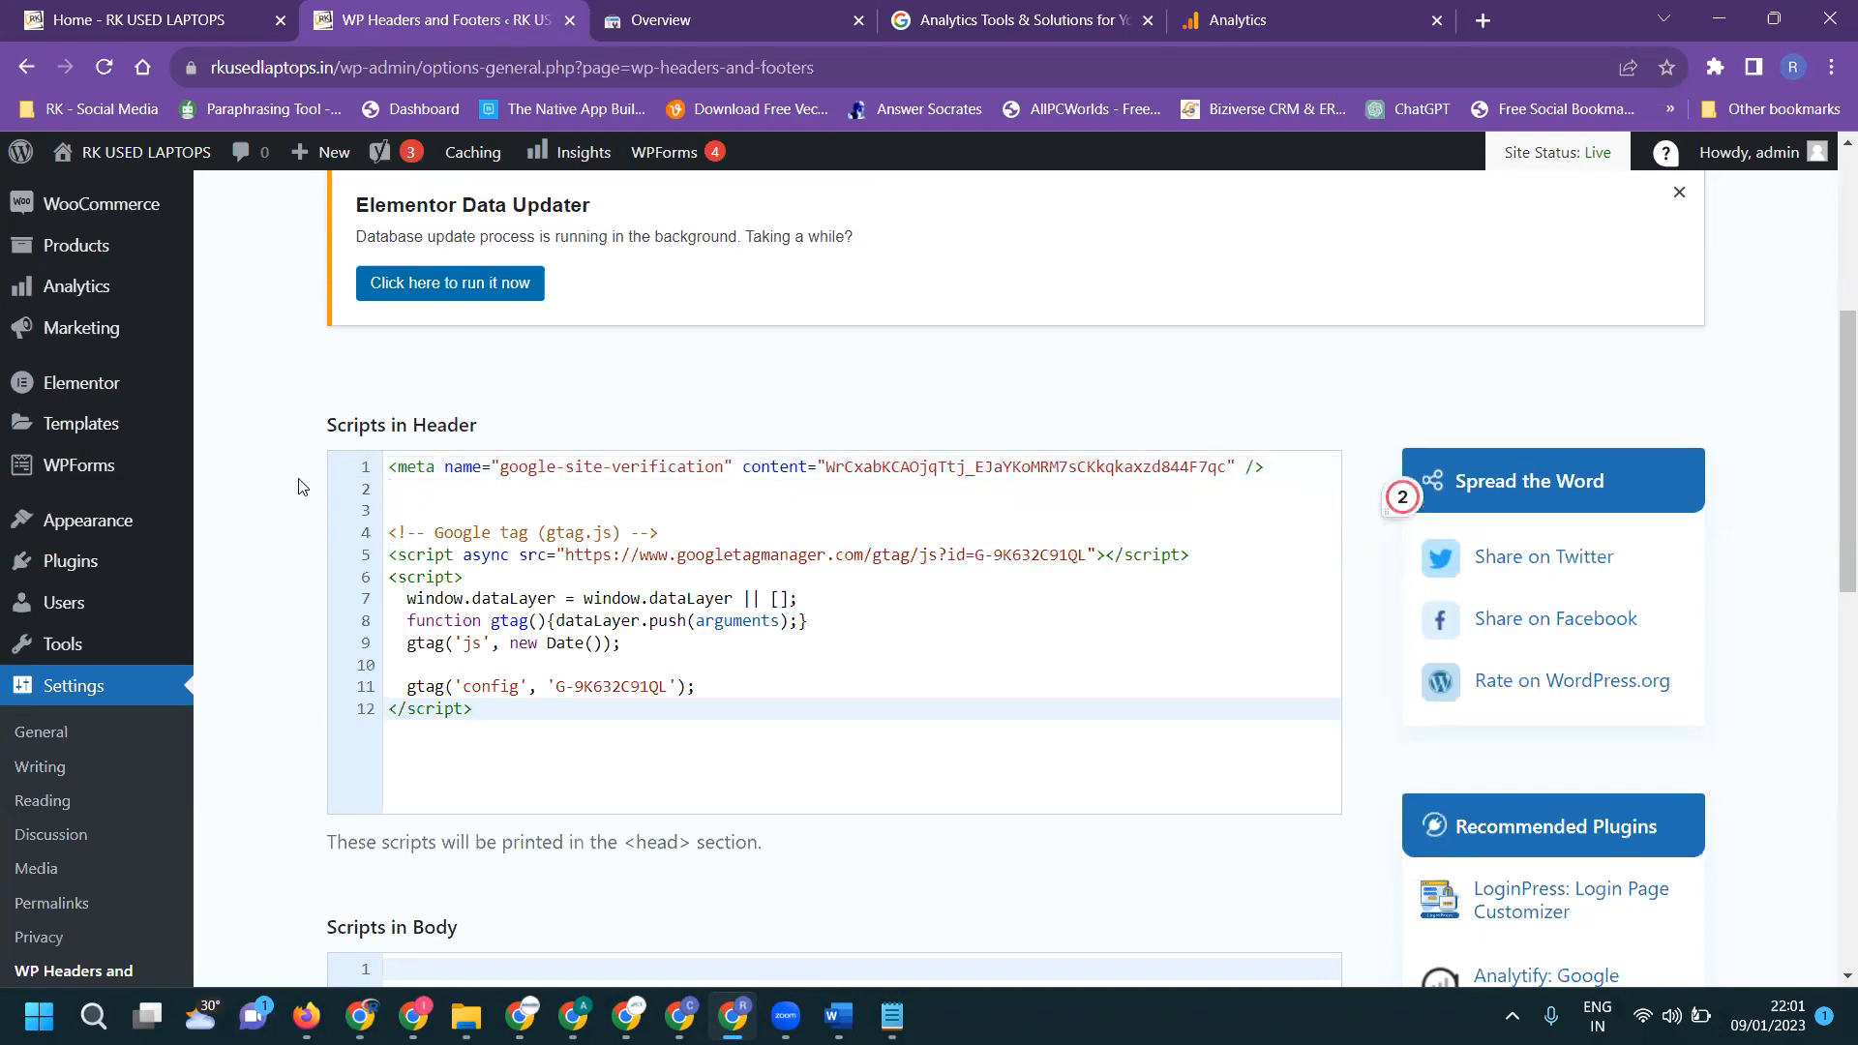
scroll(302, 492, "down", 12)
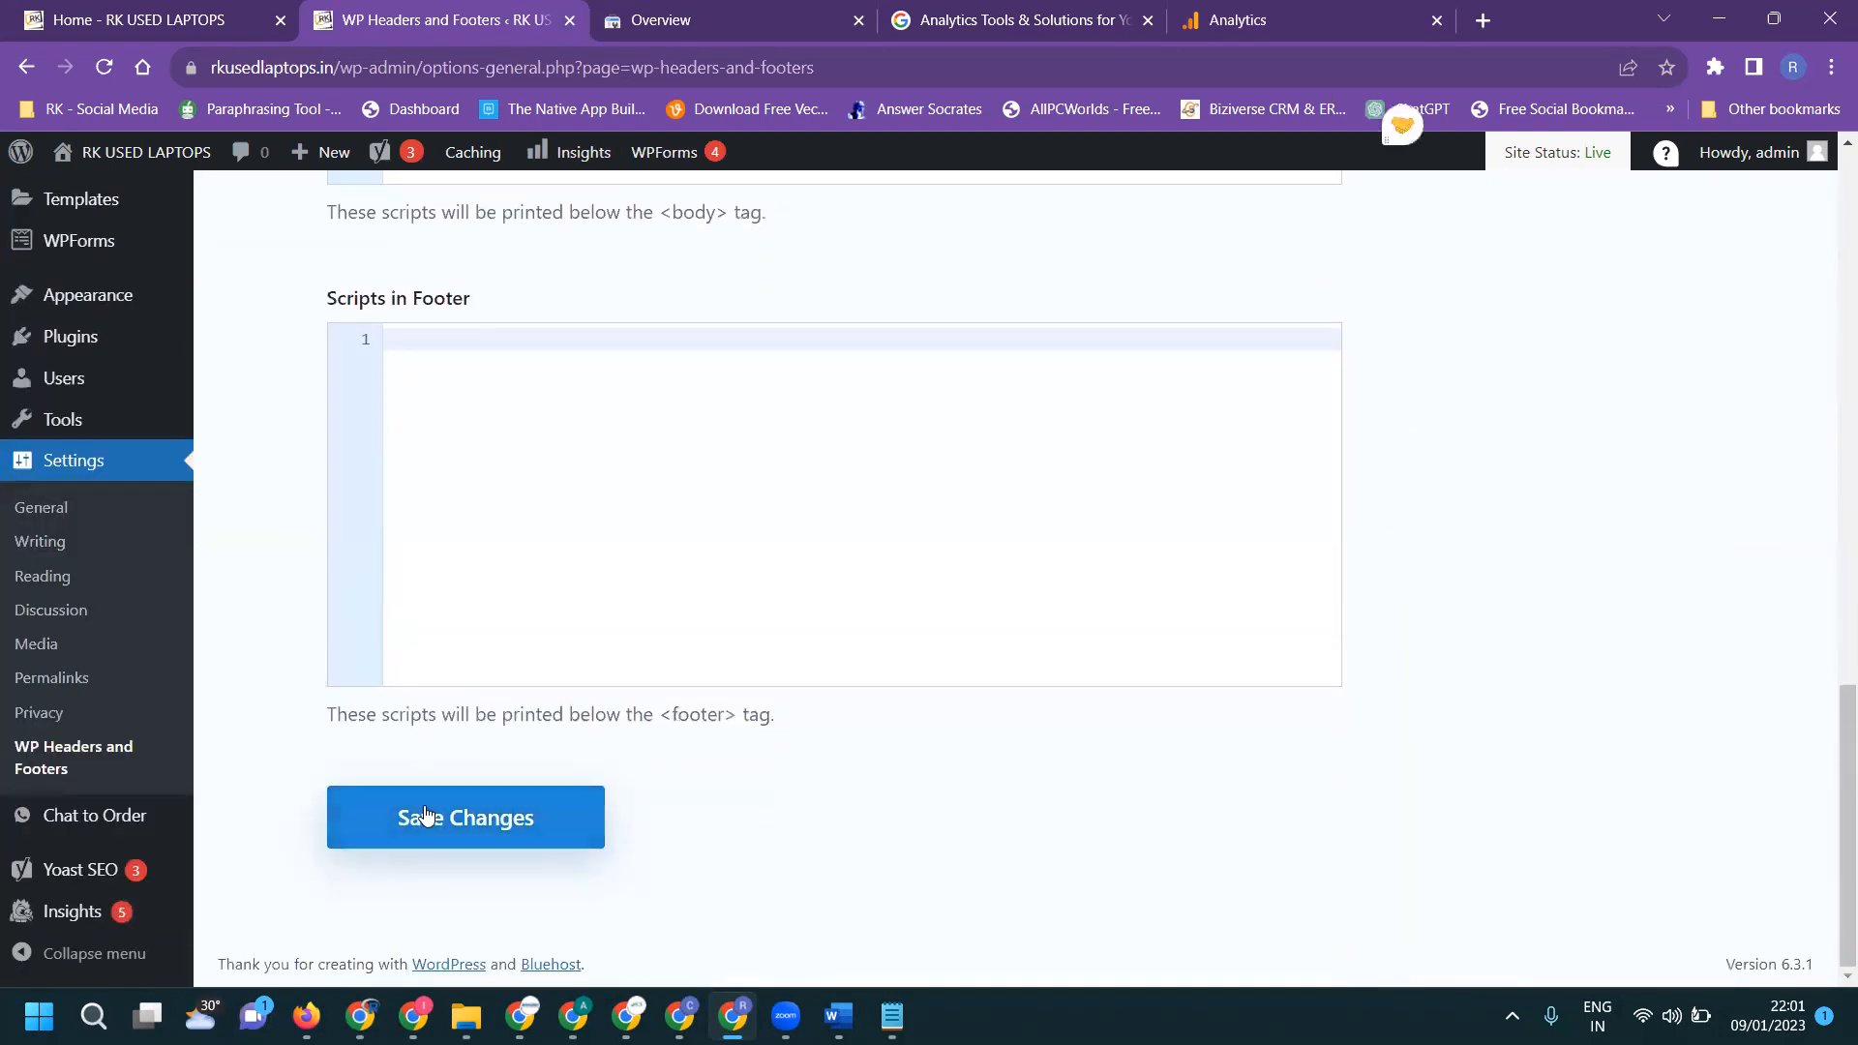
left_click(426, 816)
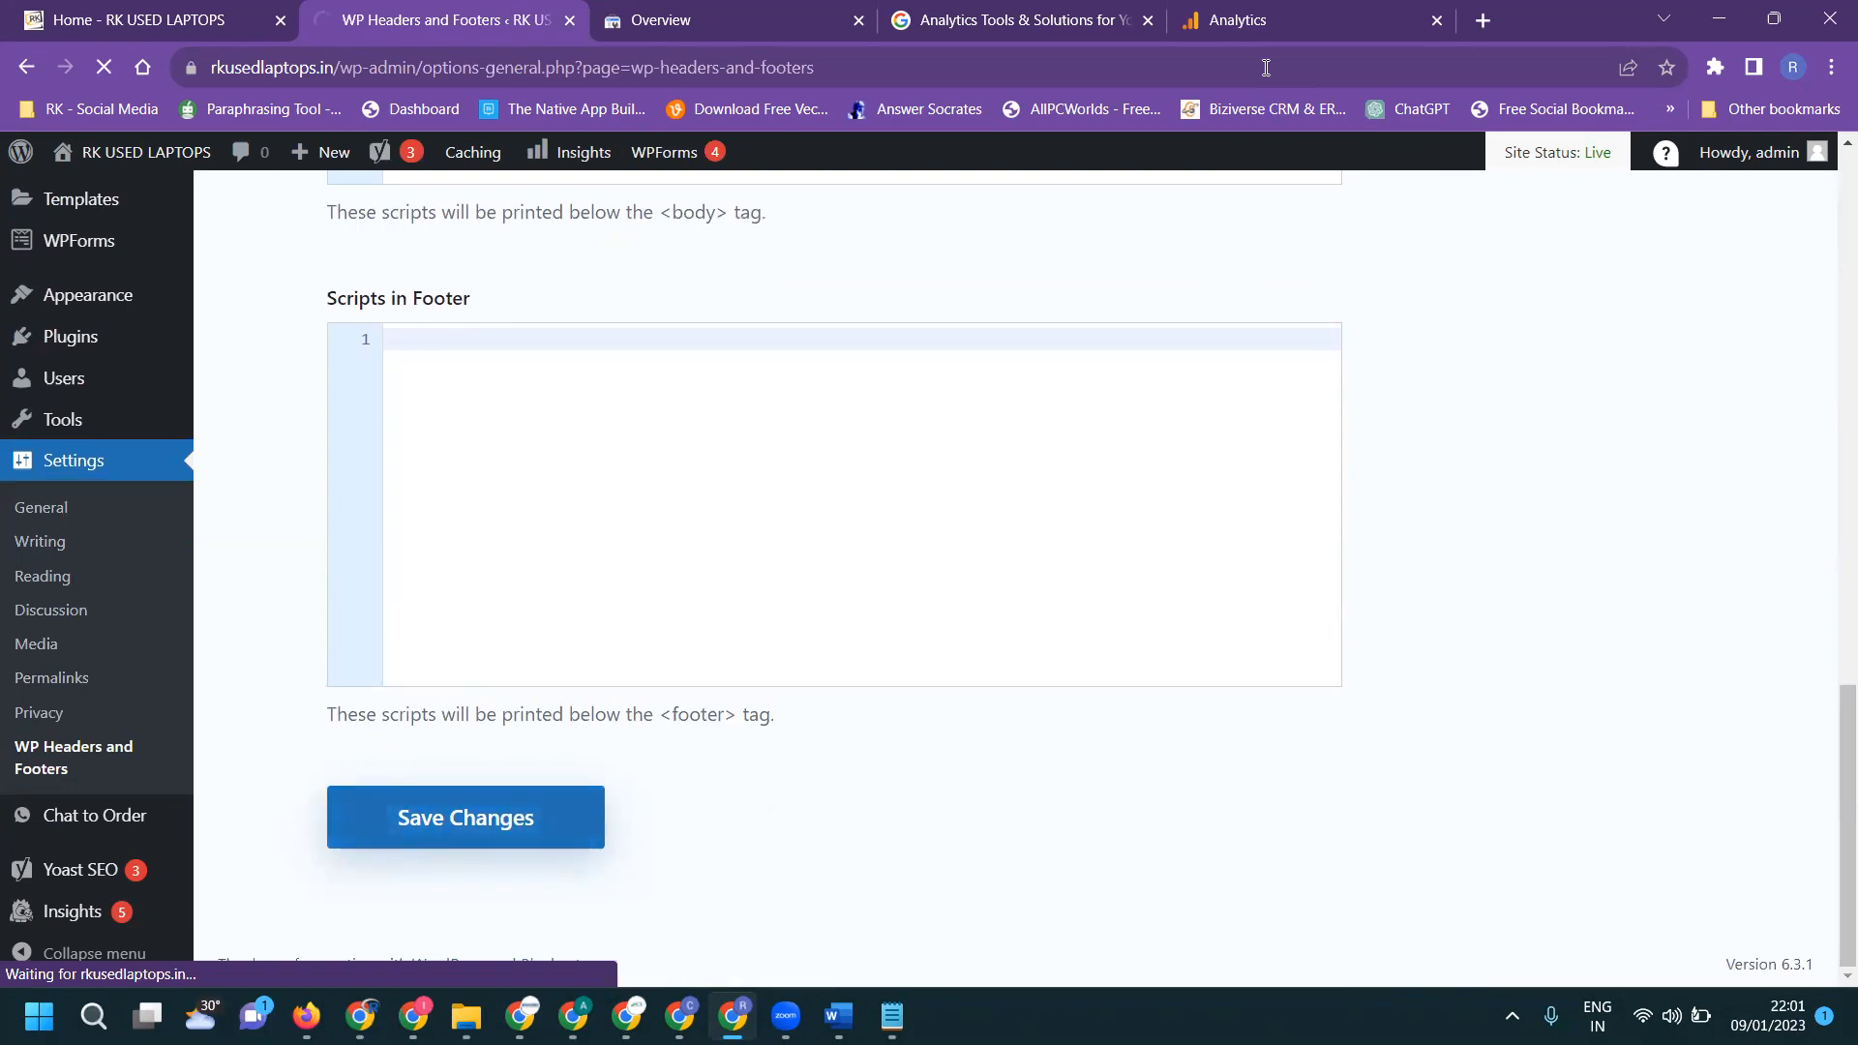
Return to Google Analytics, leave the installation instructions and stream details, and finish the data collection setup through to Home.
left_click(1263, 14)
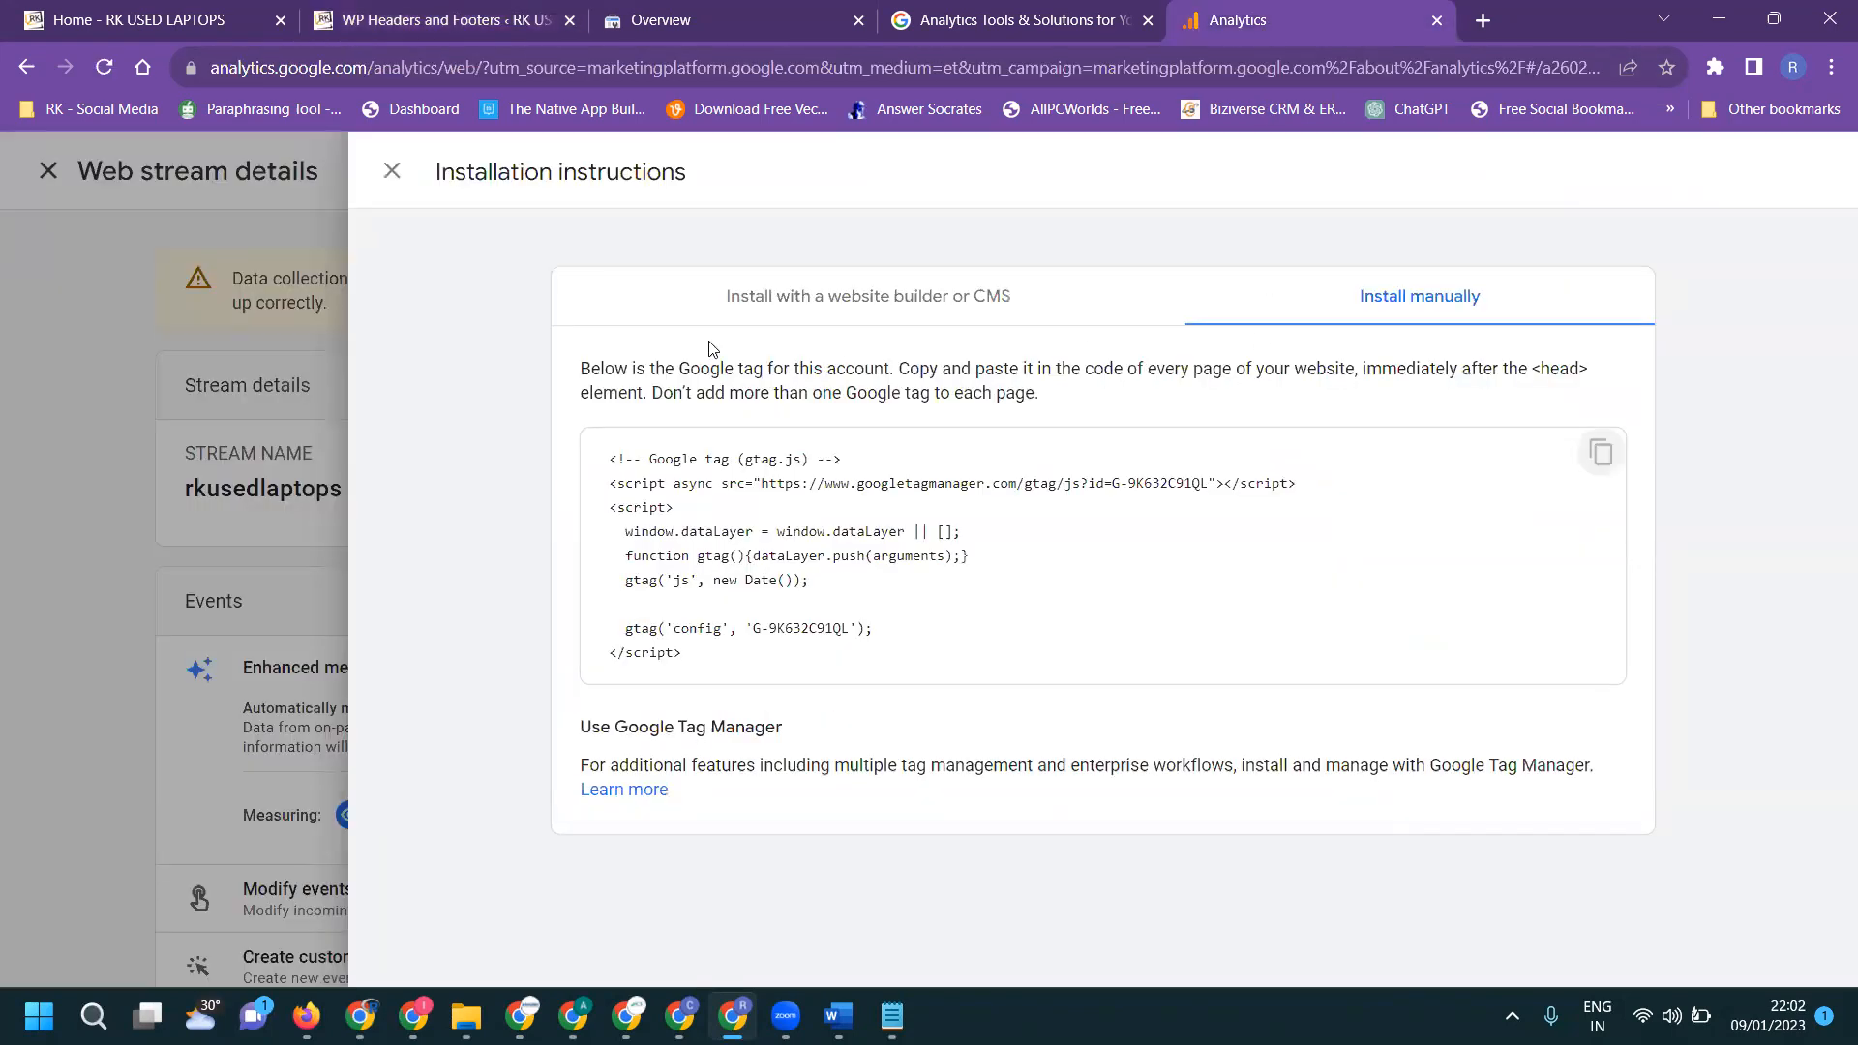
left_click(392, 171)
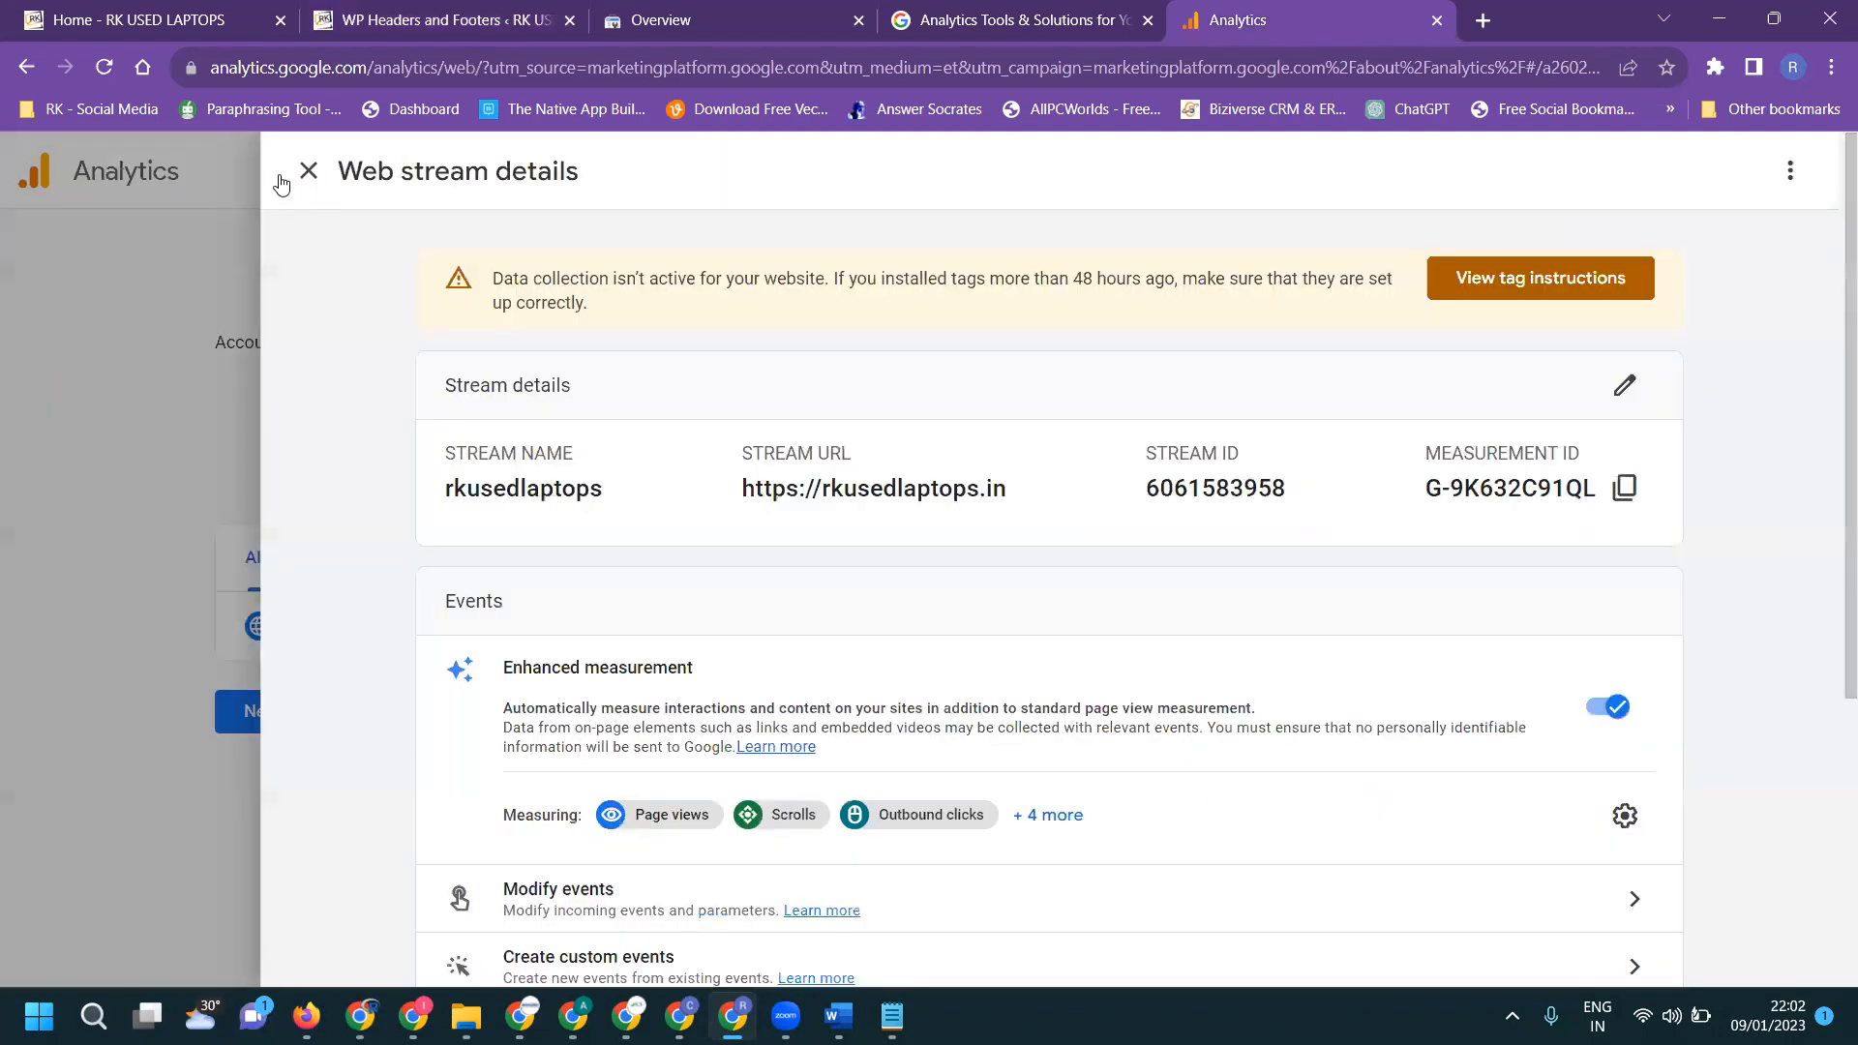
left_click(308, 175)
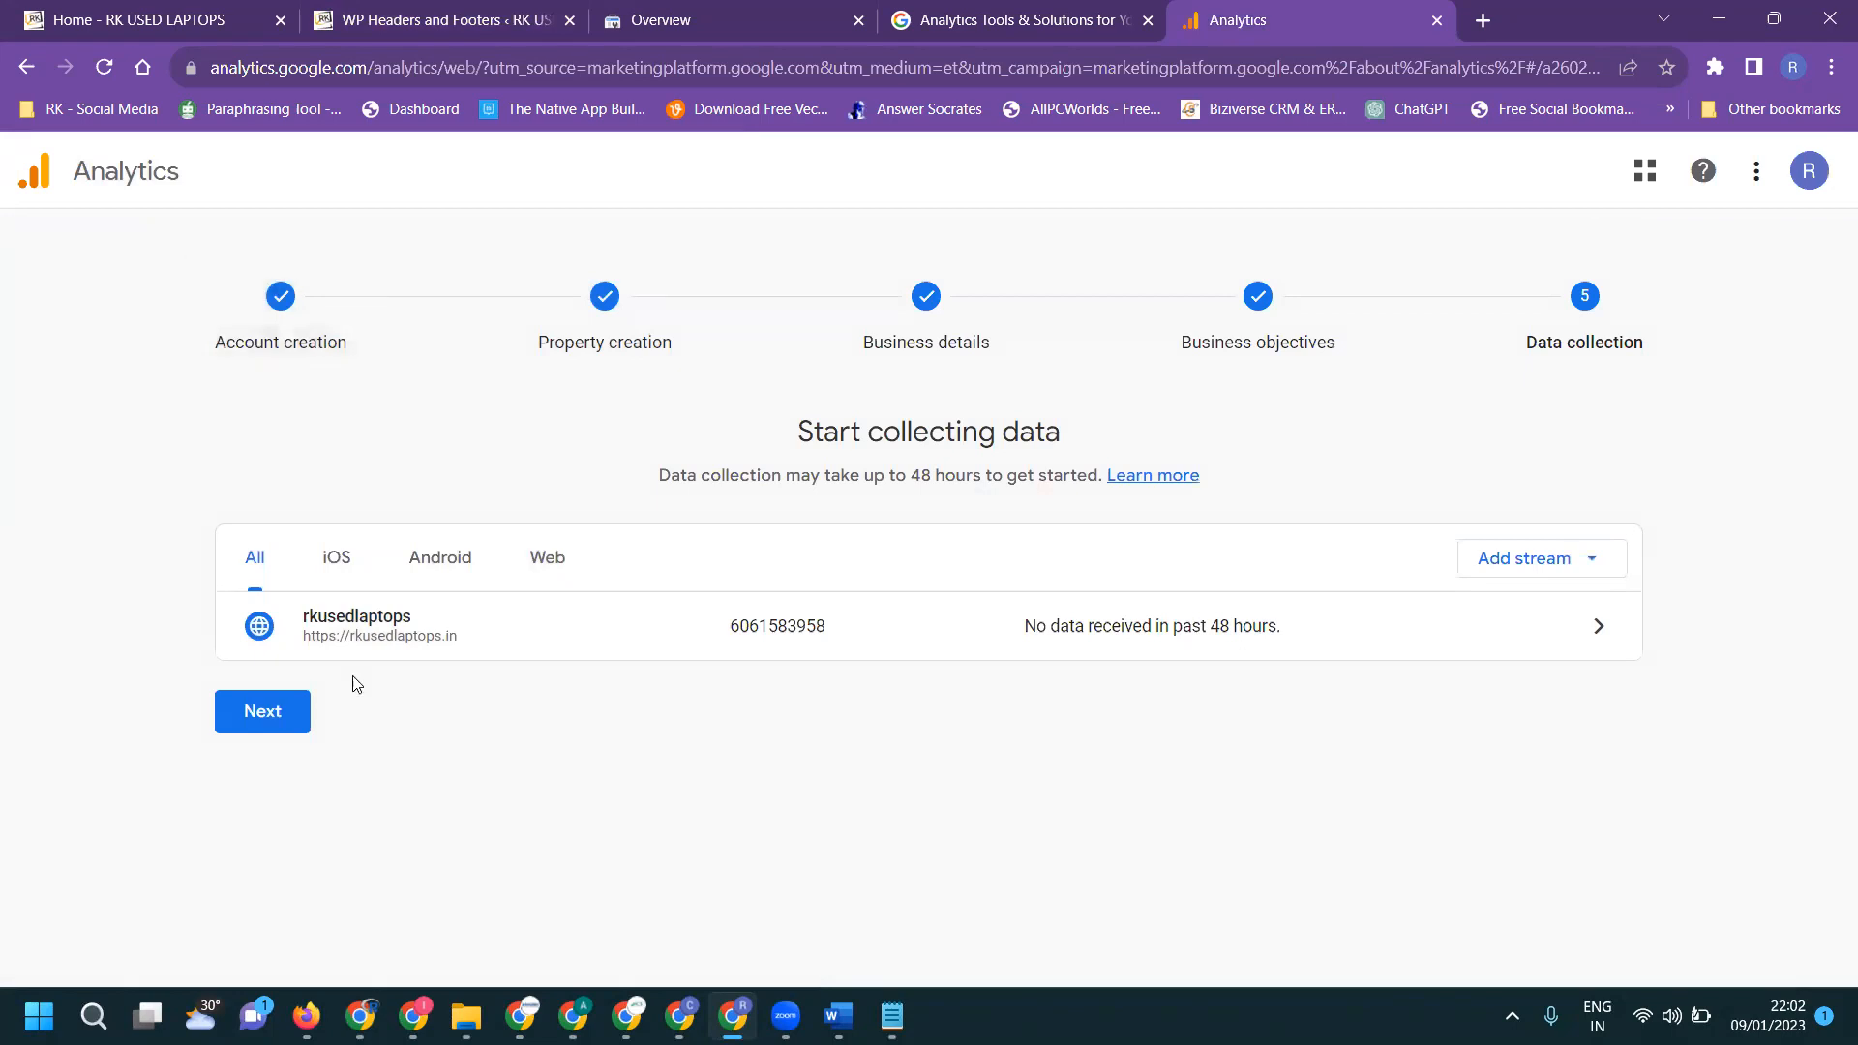
left_click(269, 714)
scroll(677, 567, "down", 2)
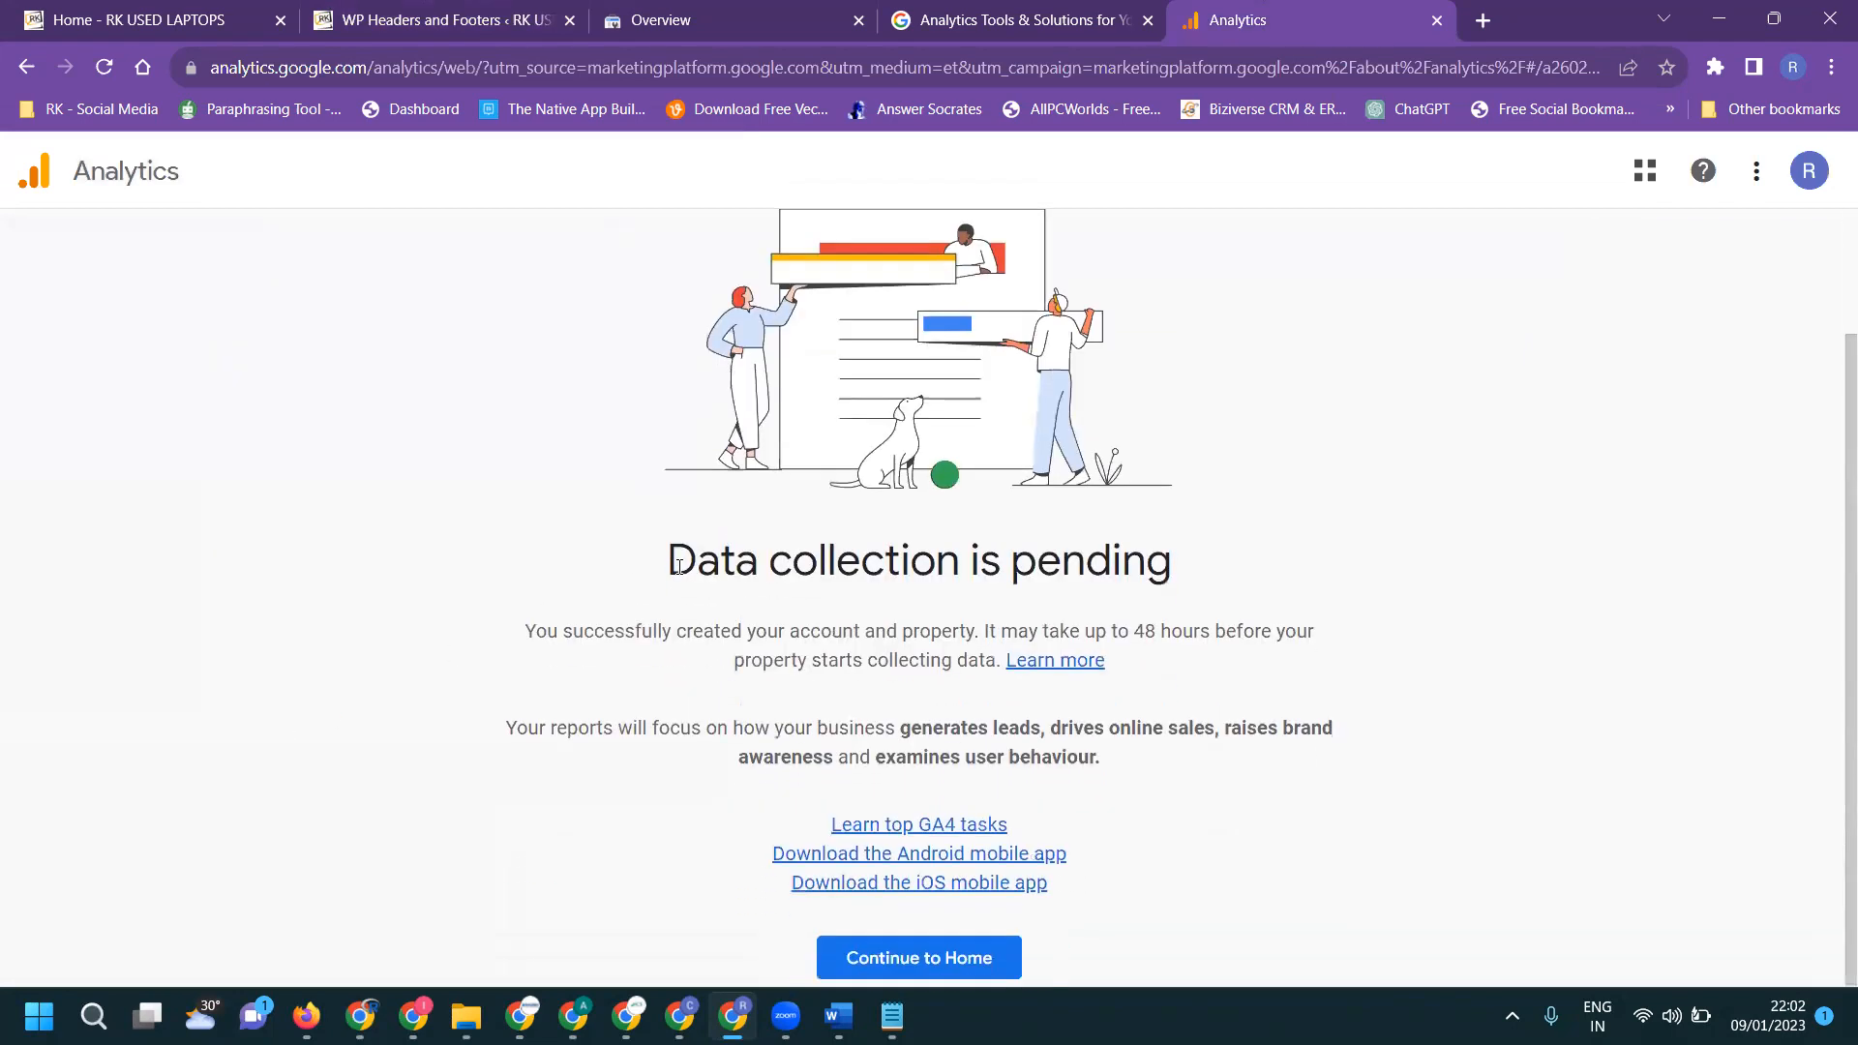
left_click(830, 957)
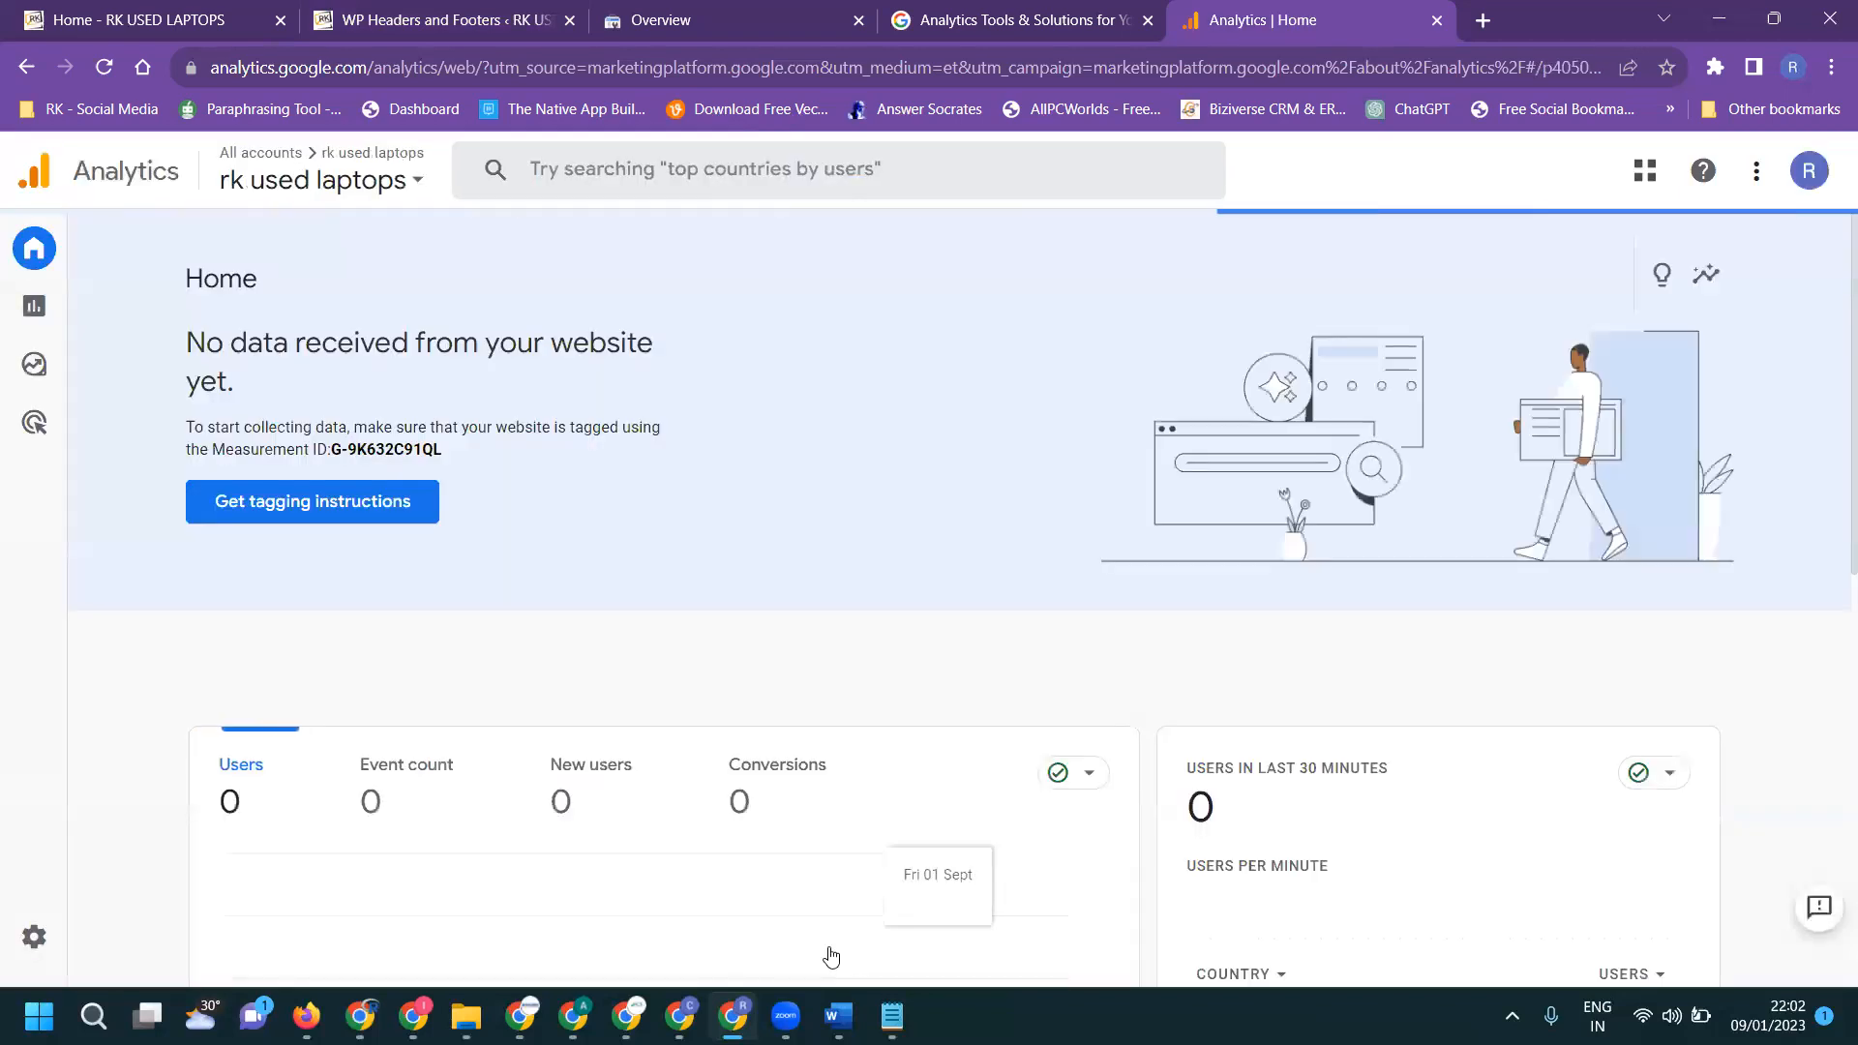
Open the Real-time report in the rk used laptops property's reports.
mouse_move(8, 530)
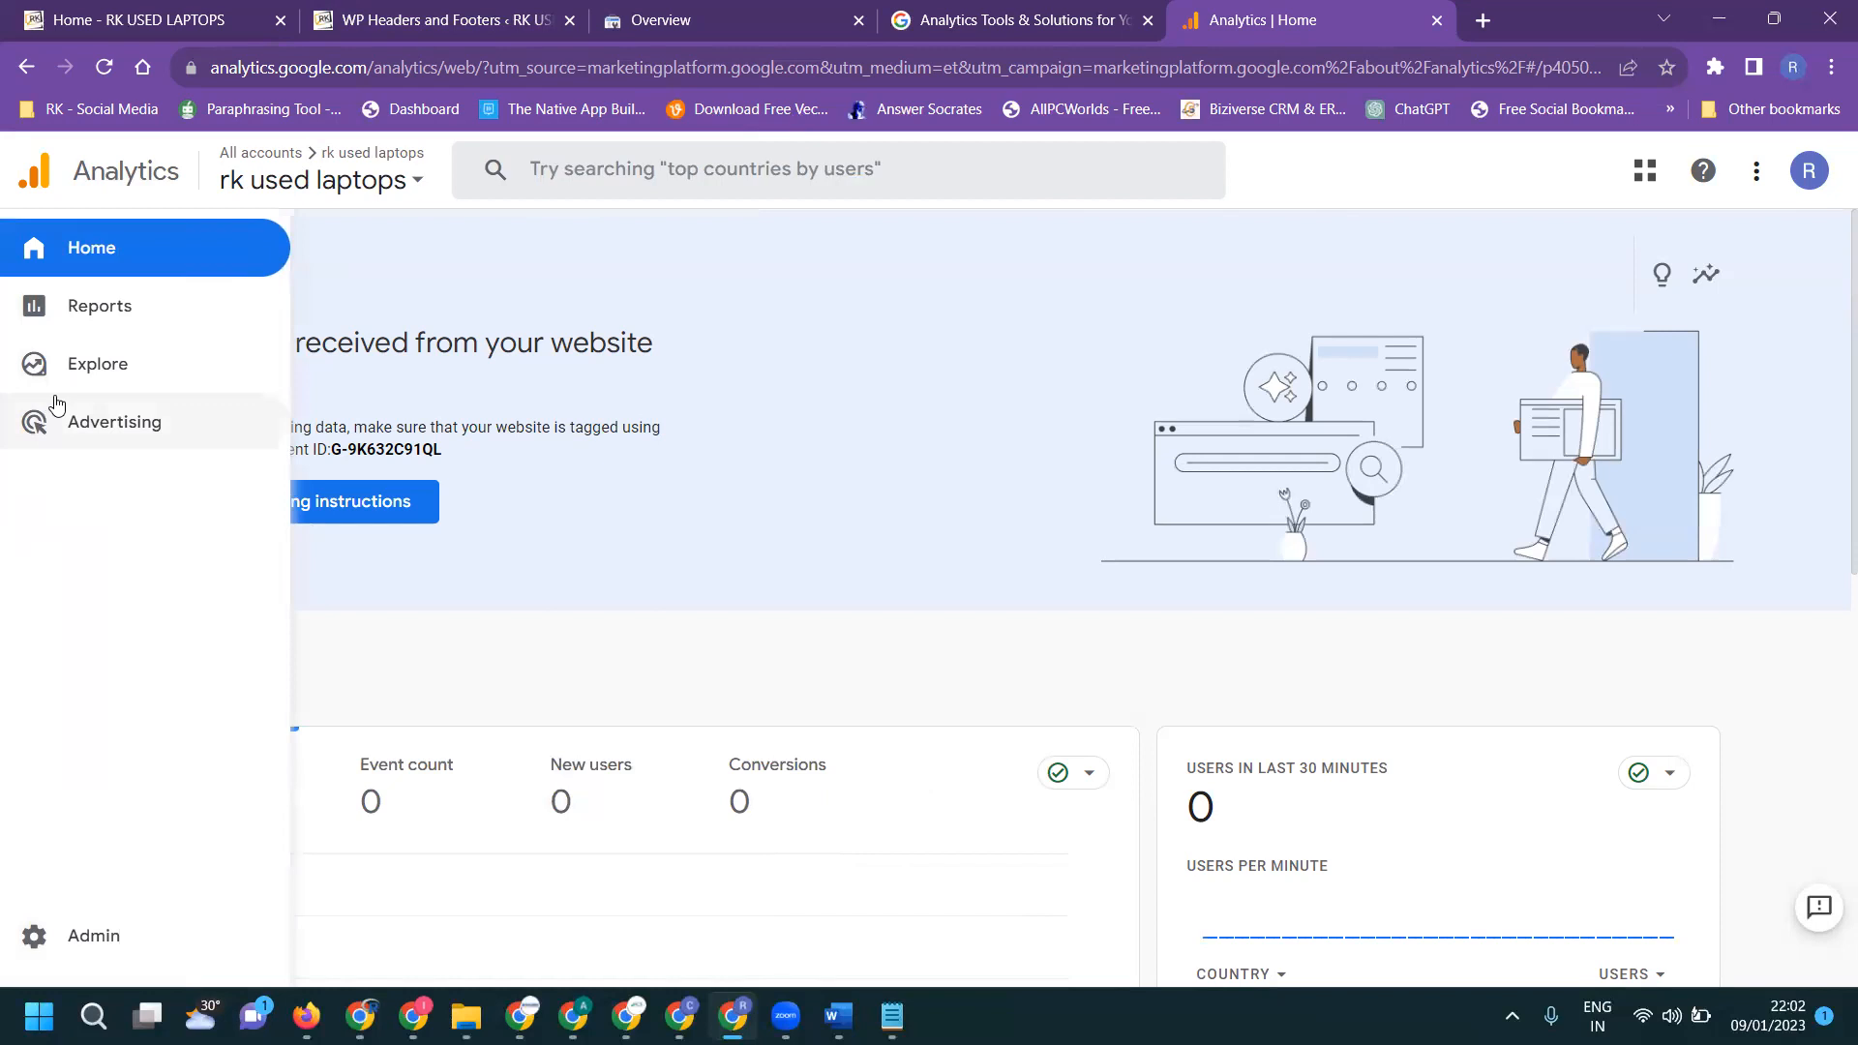
left_click(112, 307)
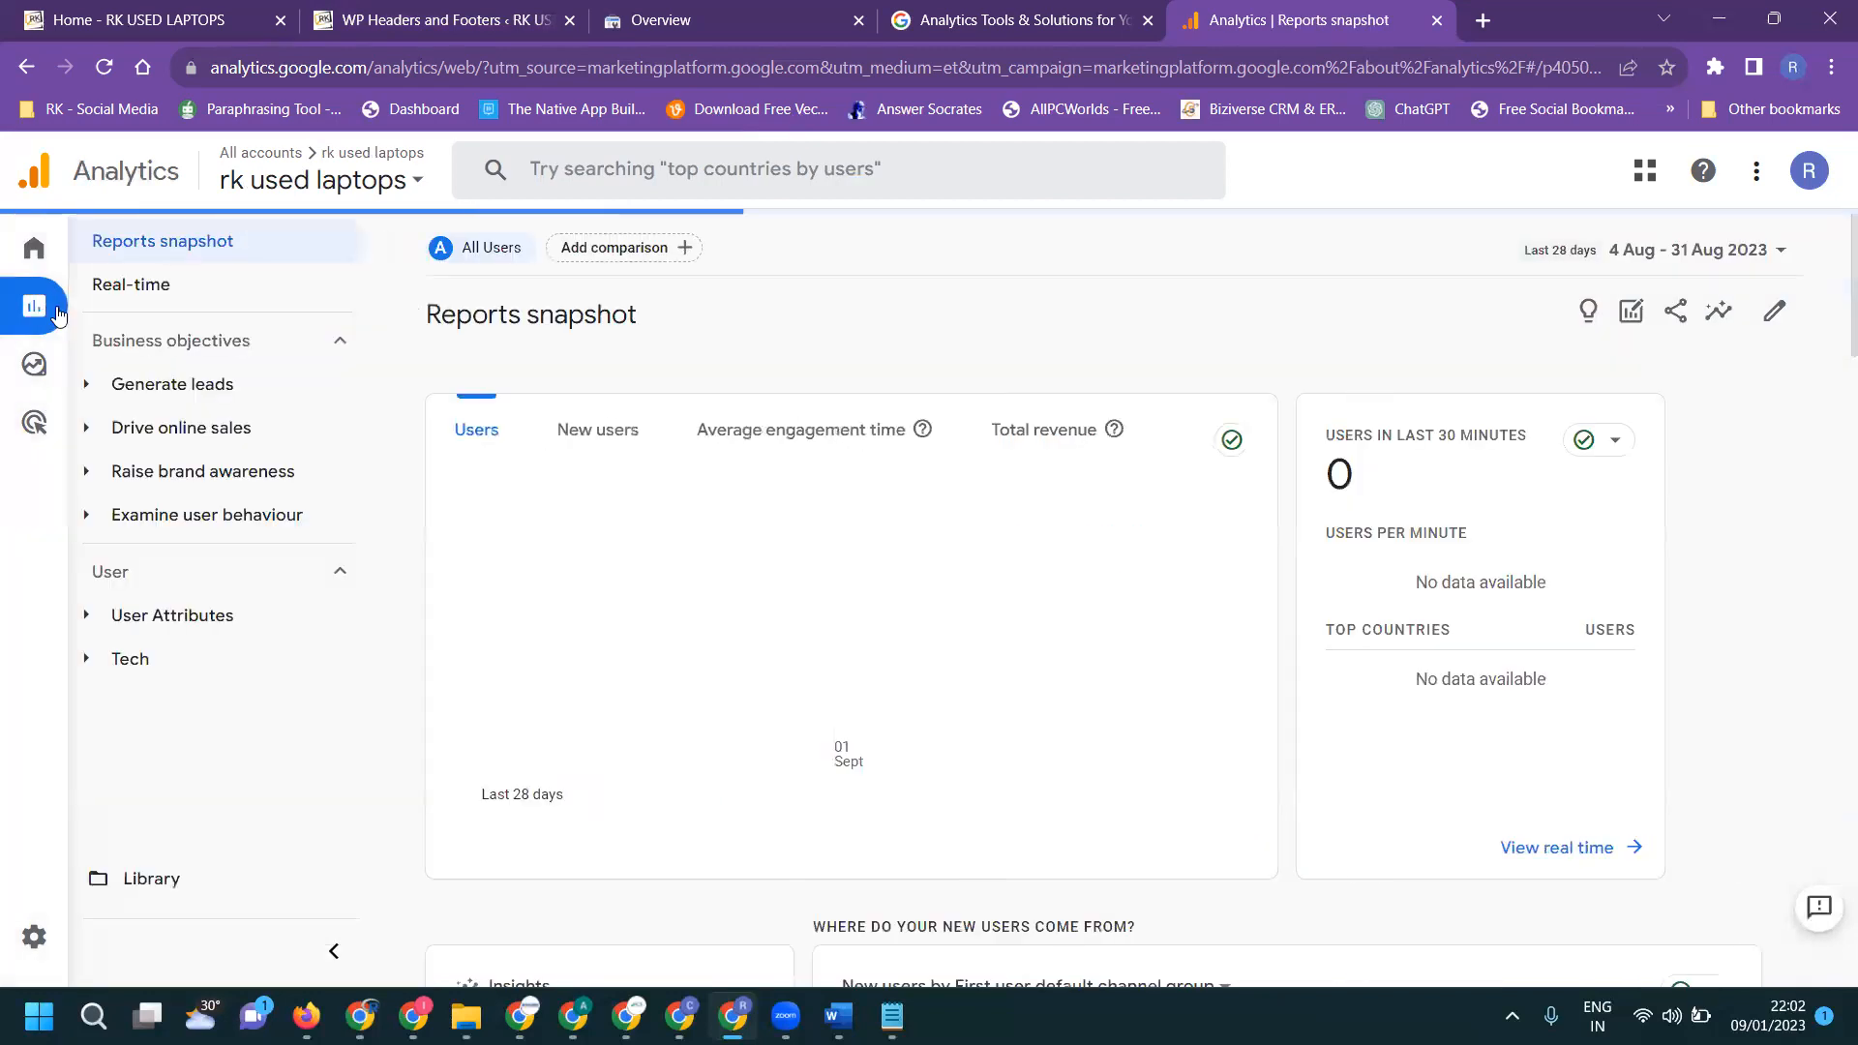
mouse_move(83, 311)
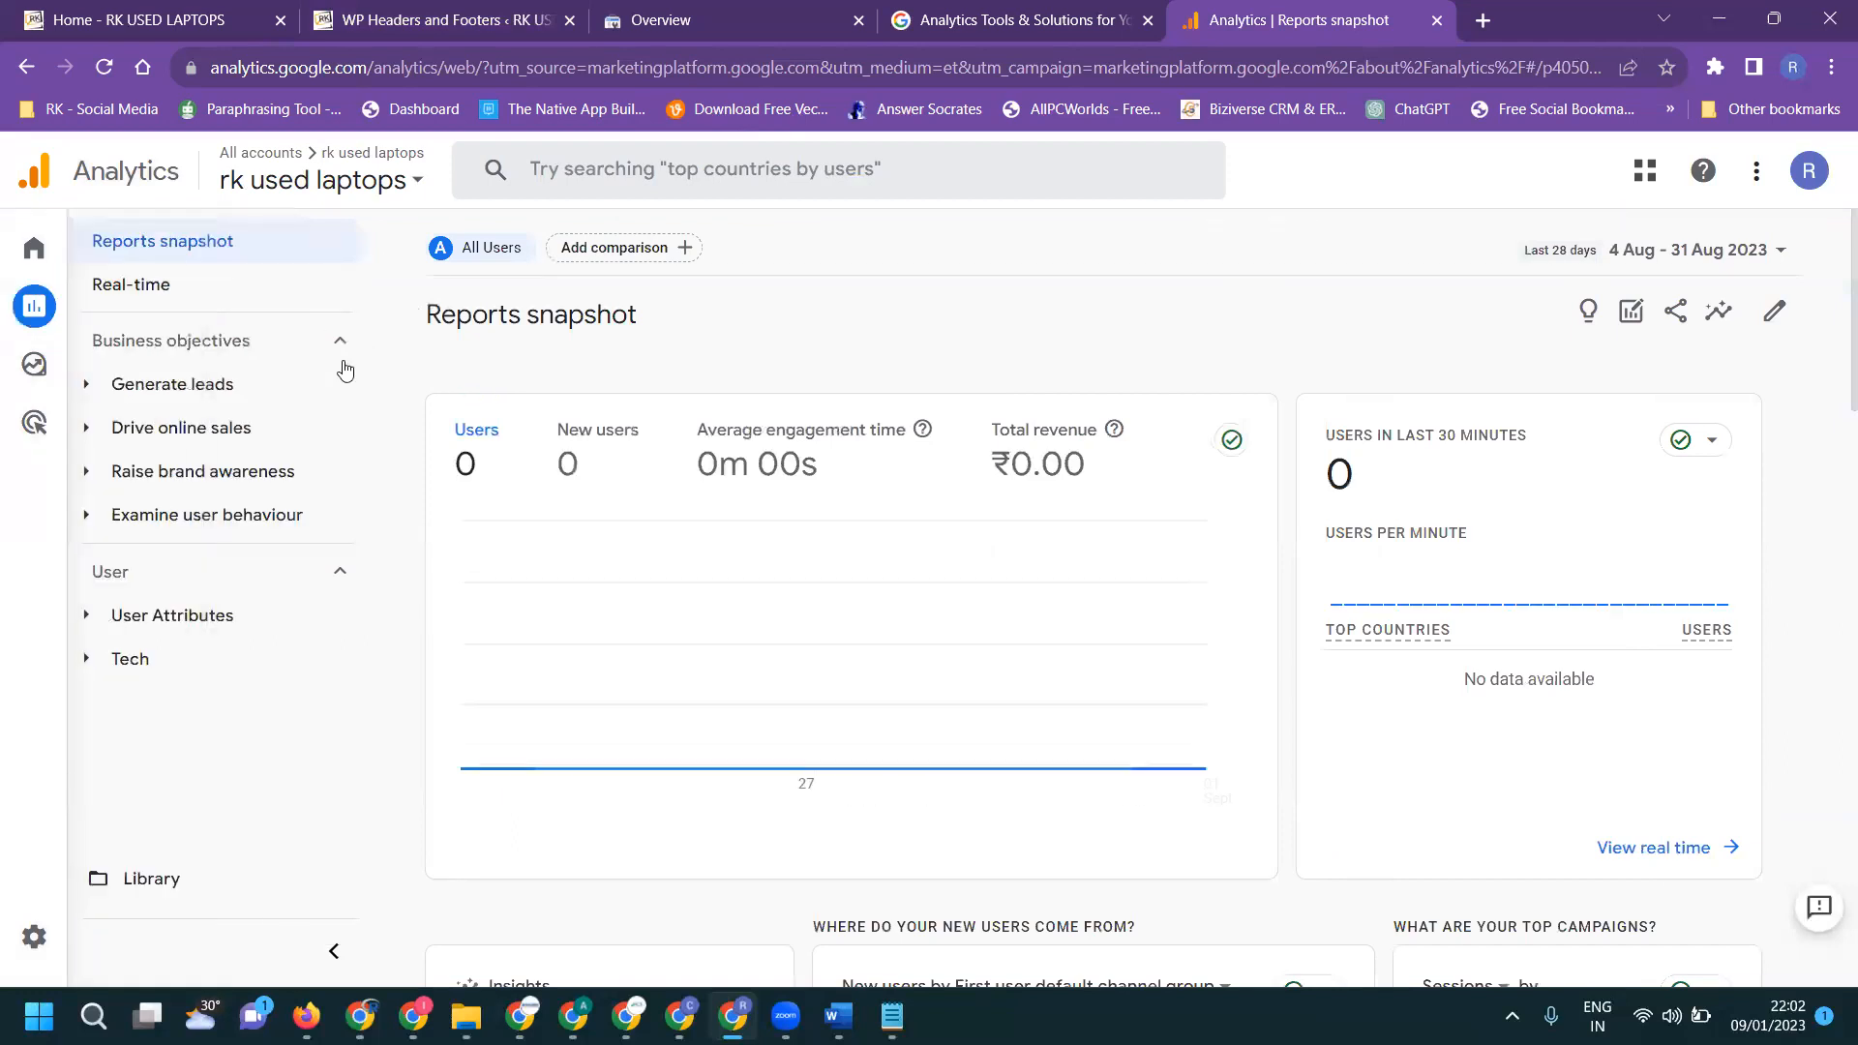
left_click(141, 299)
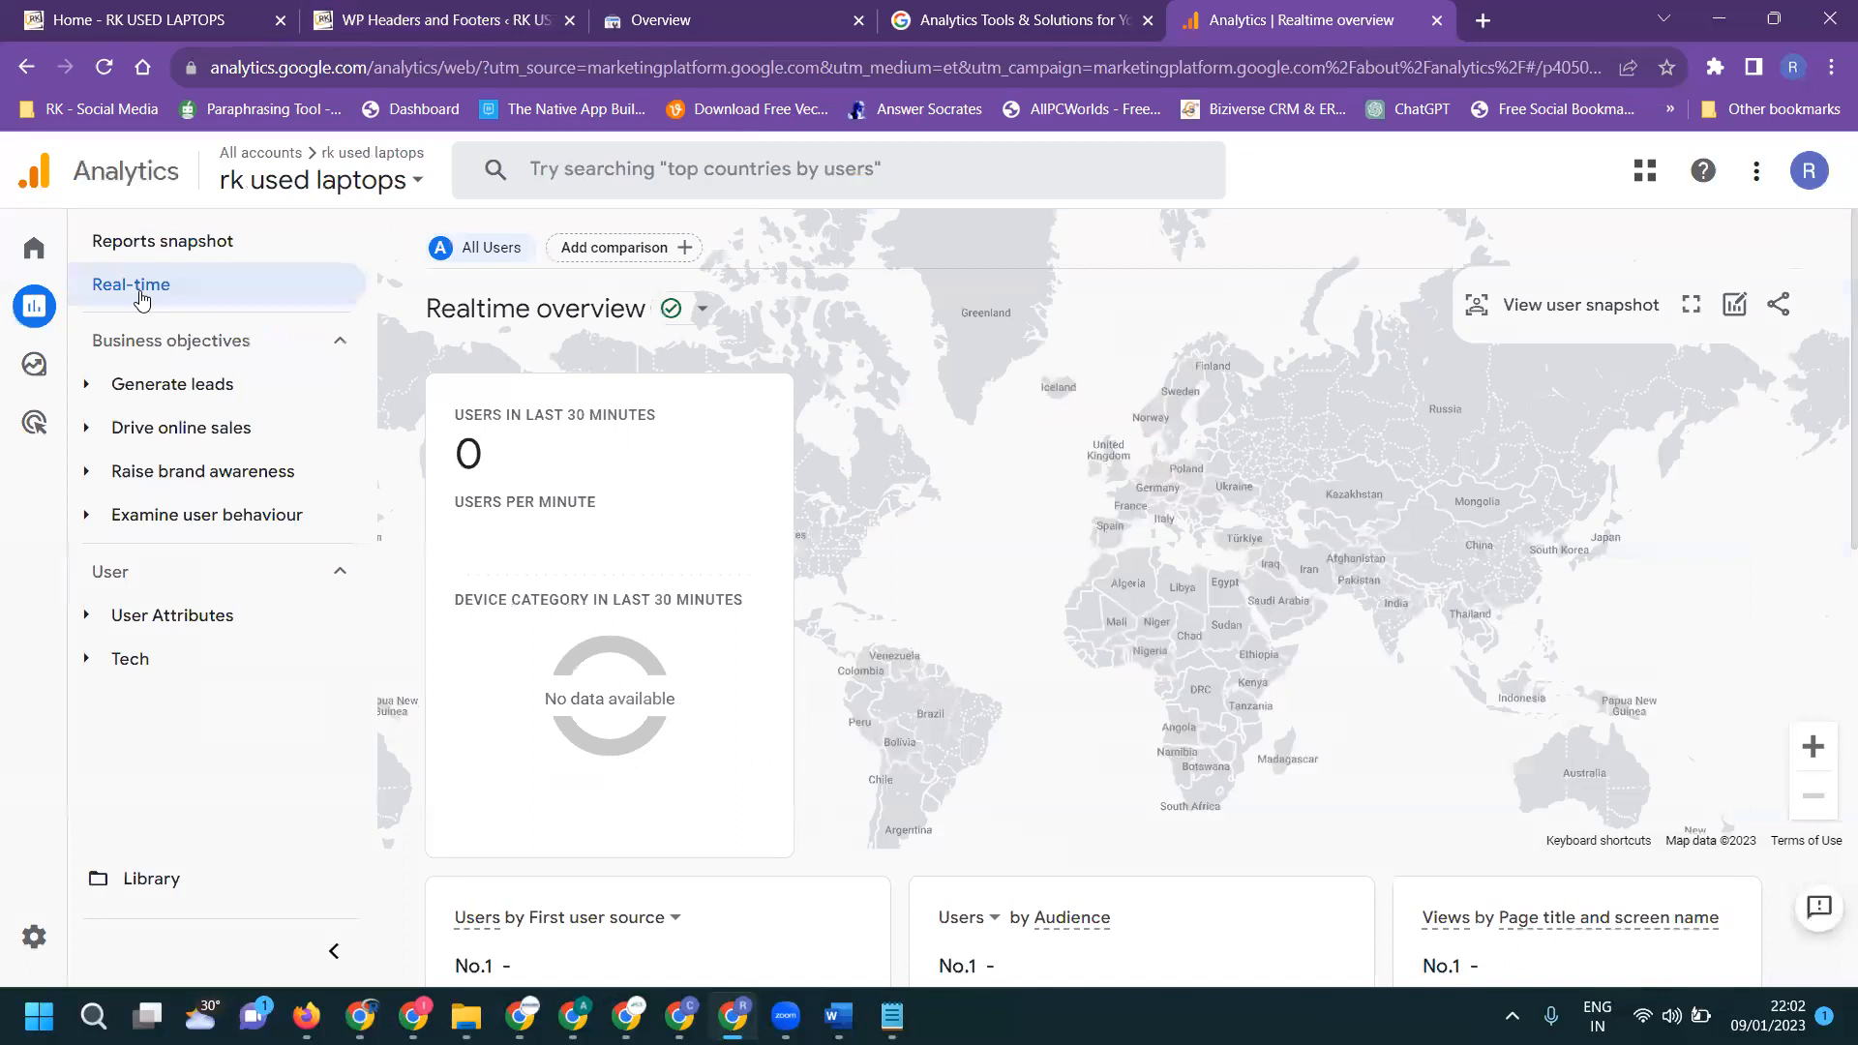
Switch to the RK Used Laptops website and browse its home page down to the footer and back up.
left_click(73, 21)
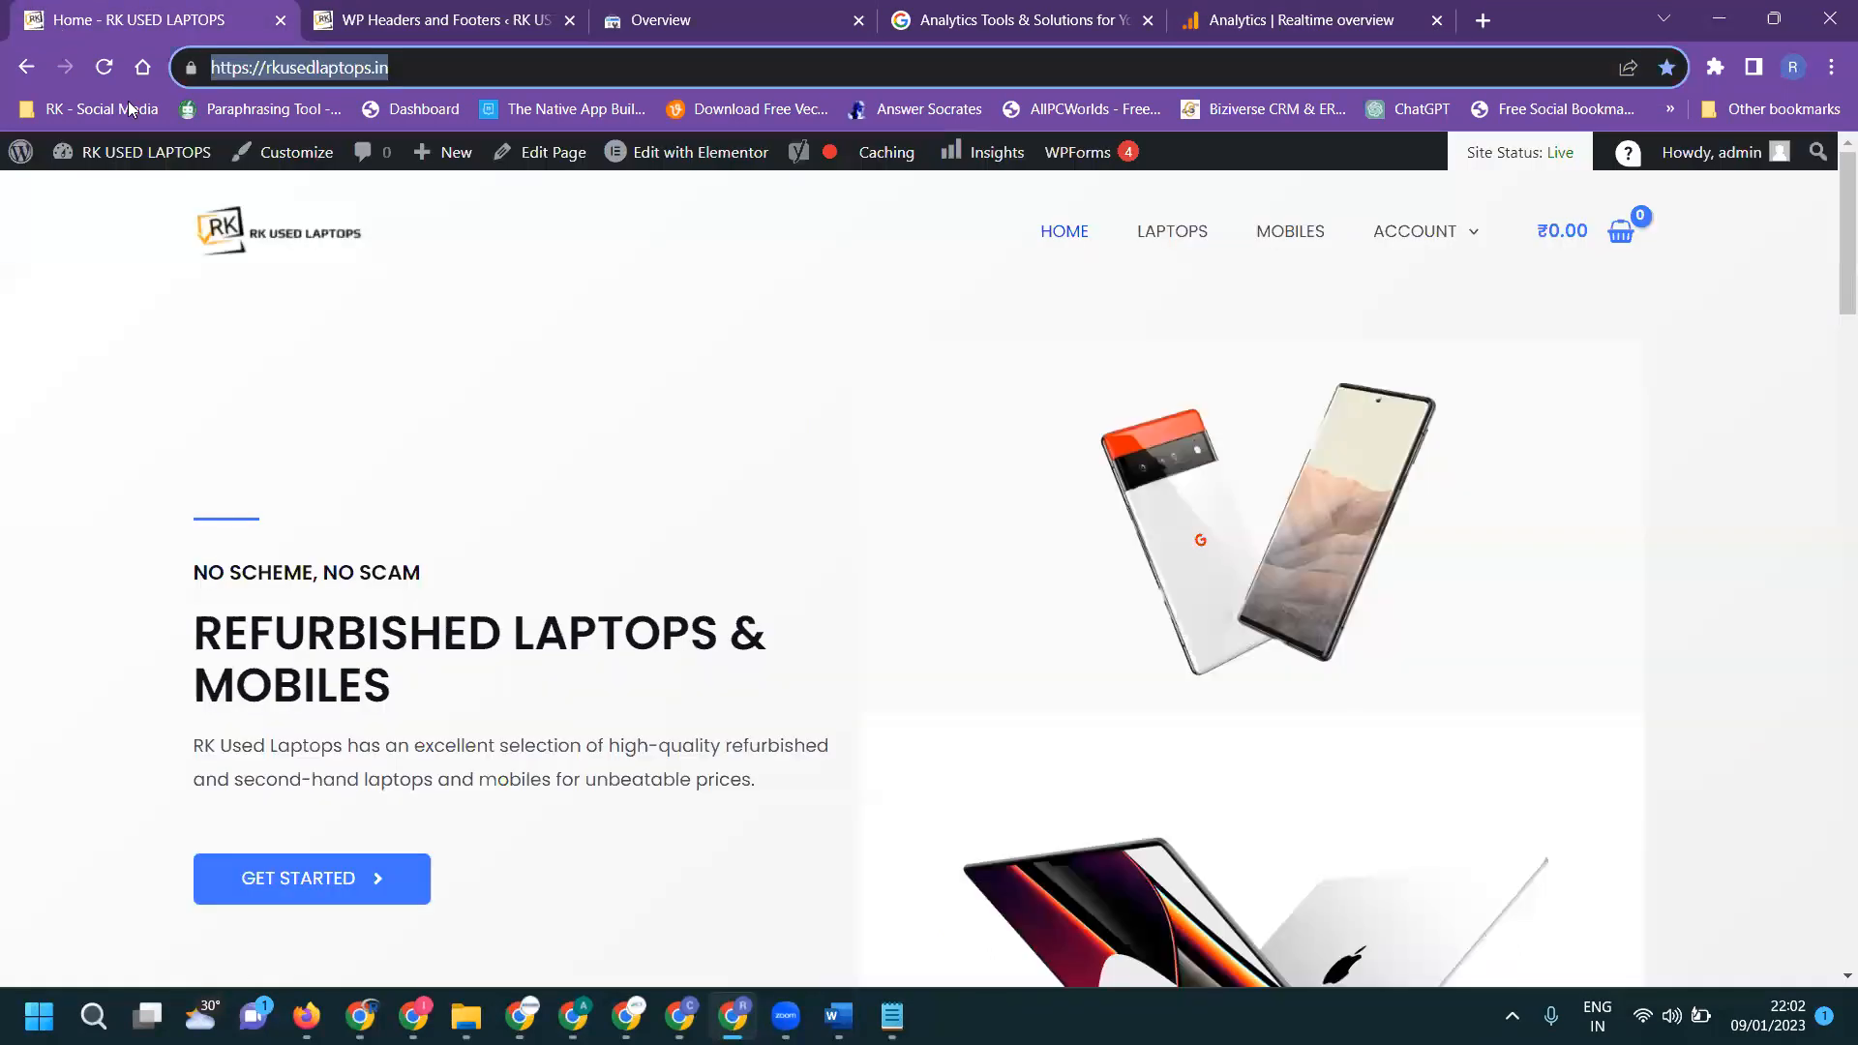
scroll(803, 498, "down", 20)
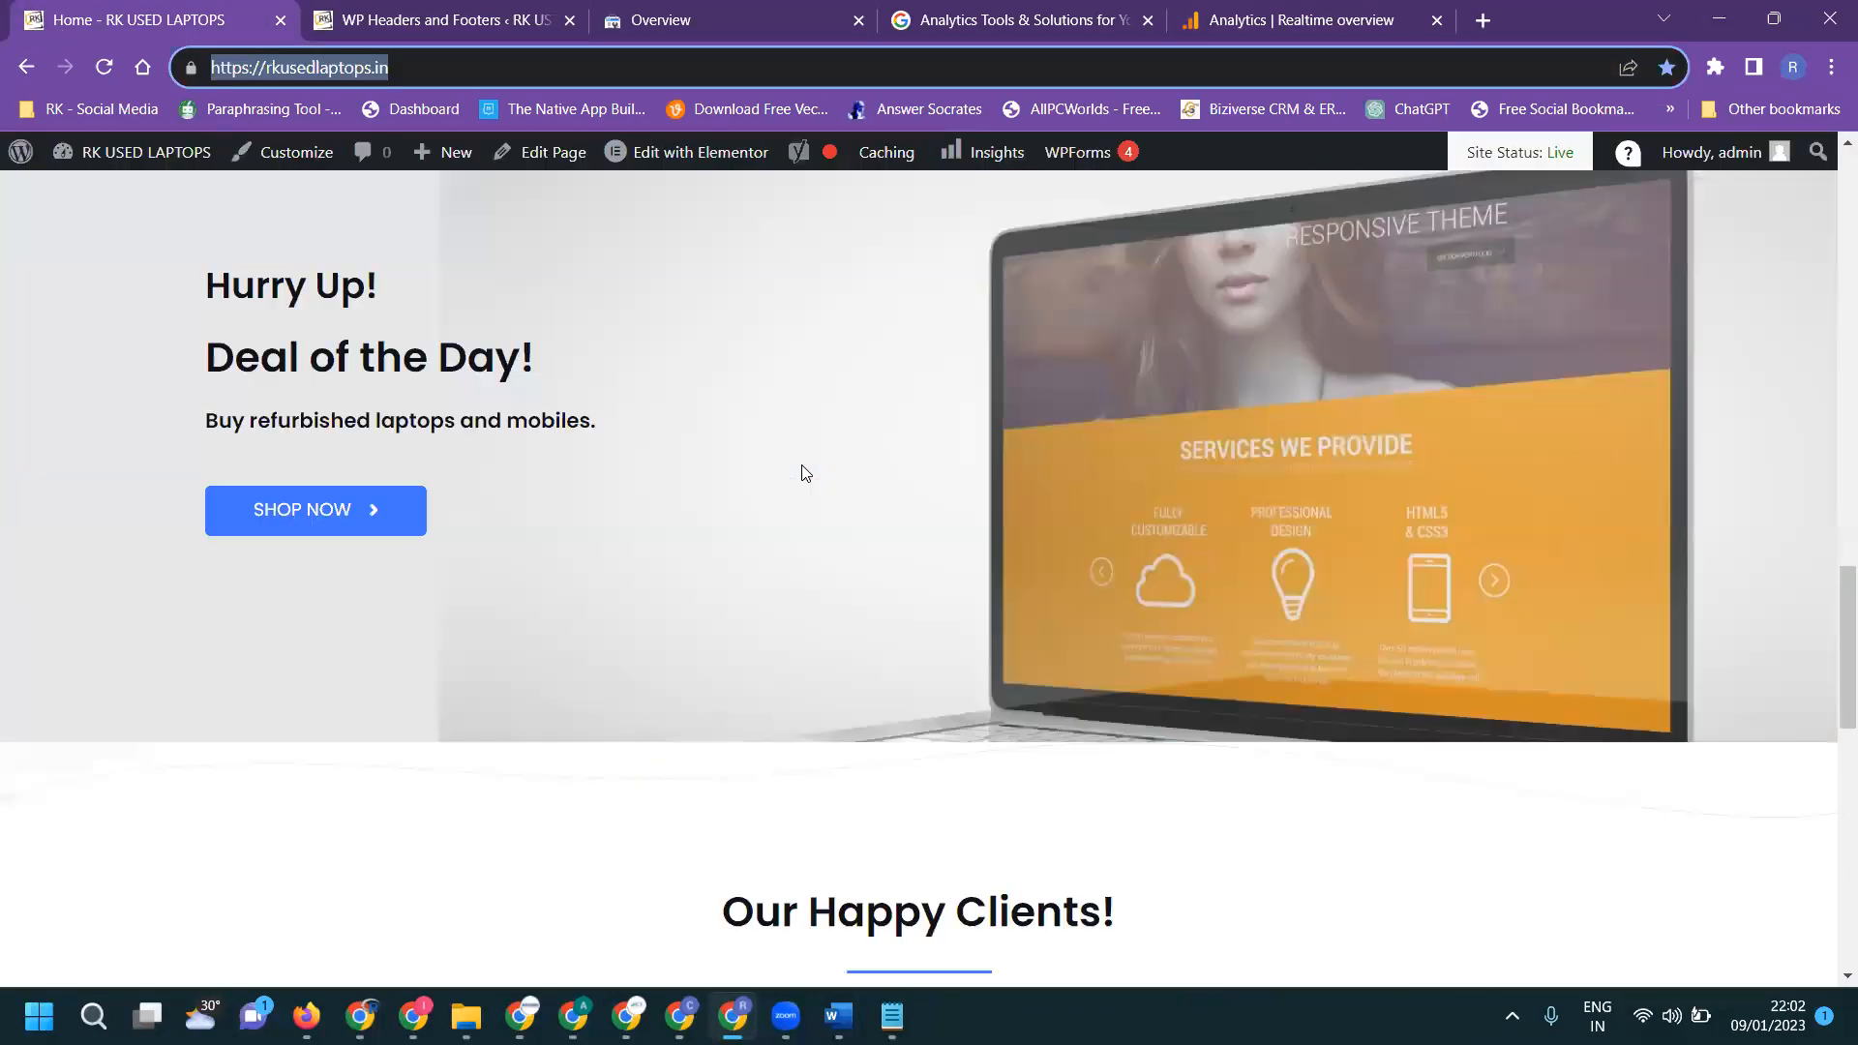
scroll(802, 474, "down", 10)
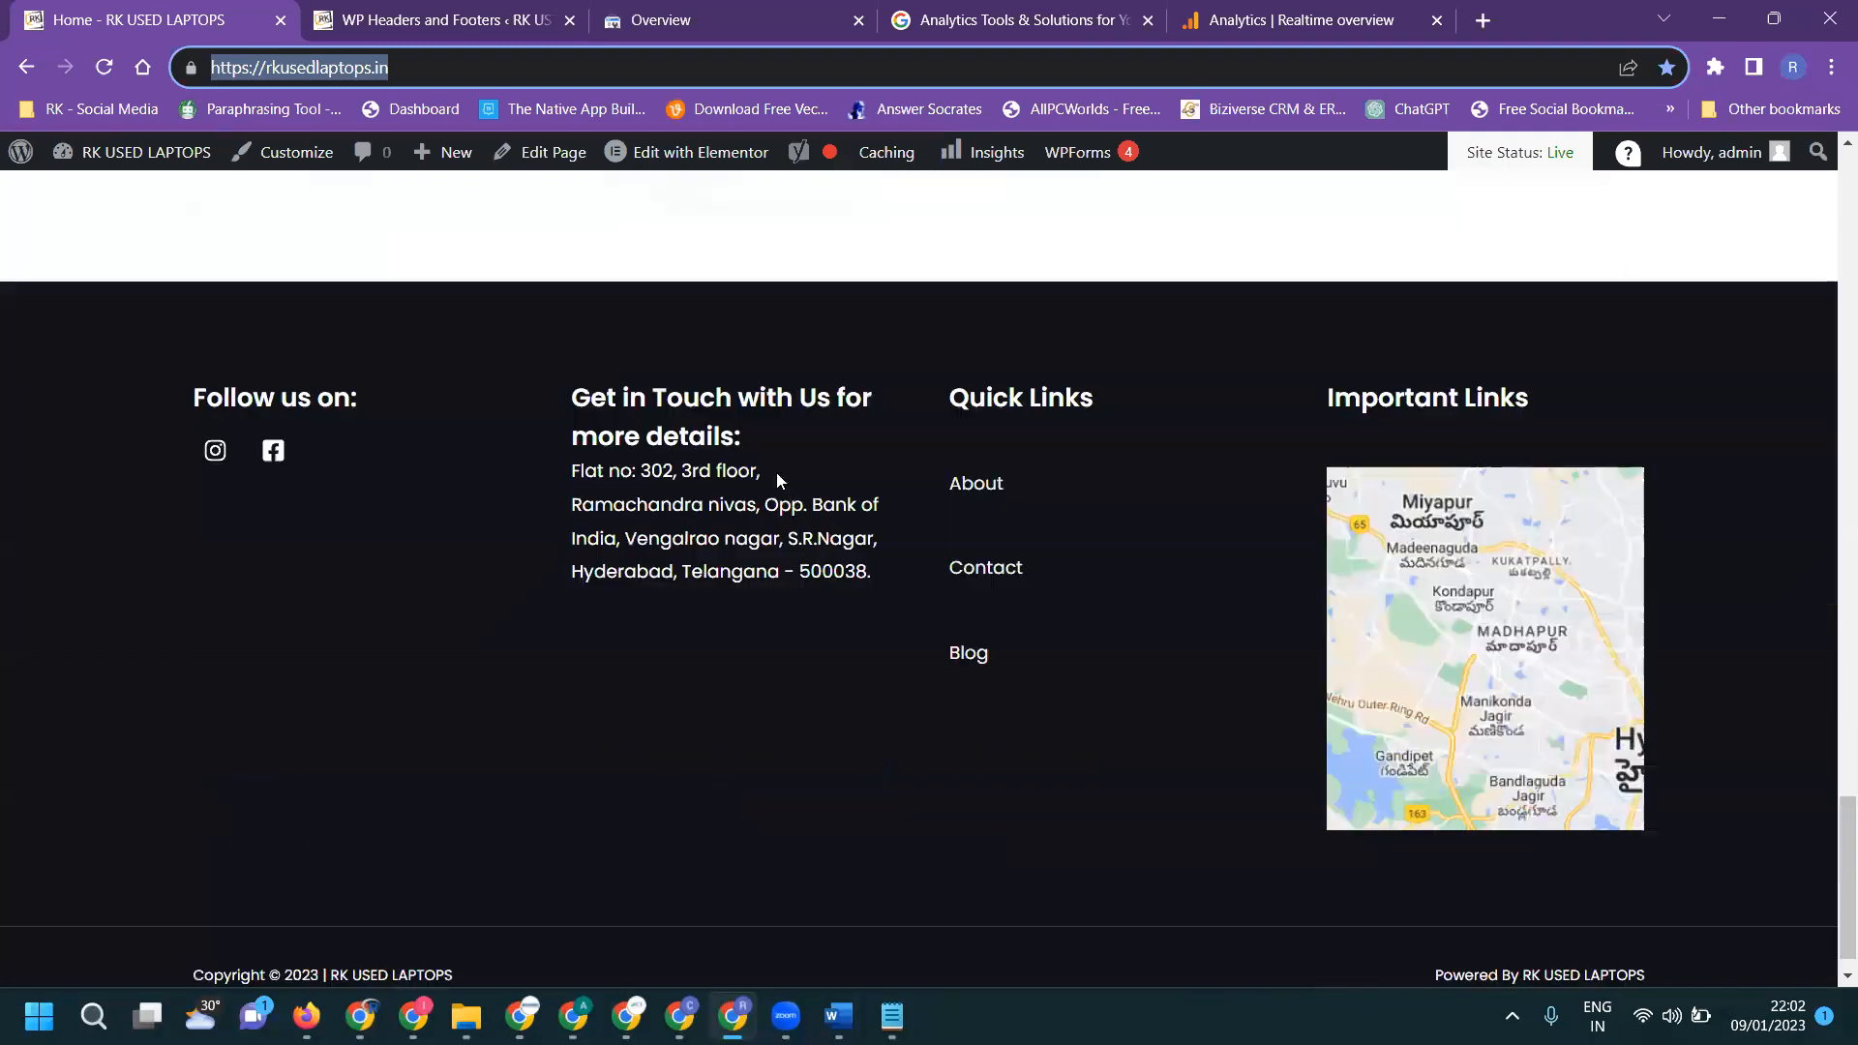
scroll(793, 499, "up", 6)
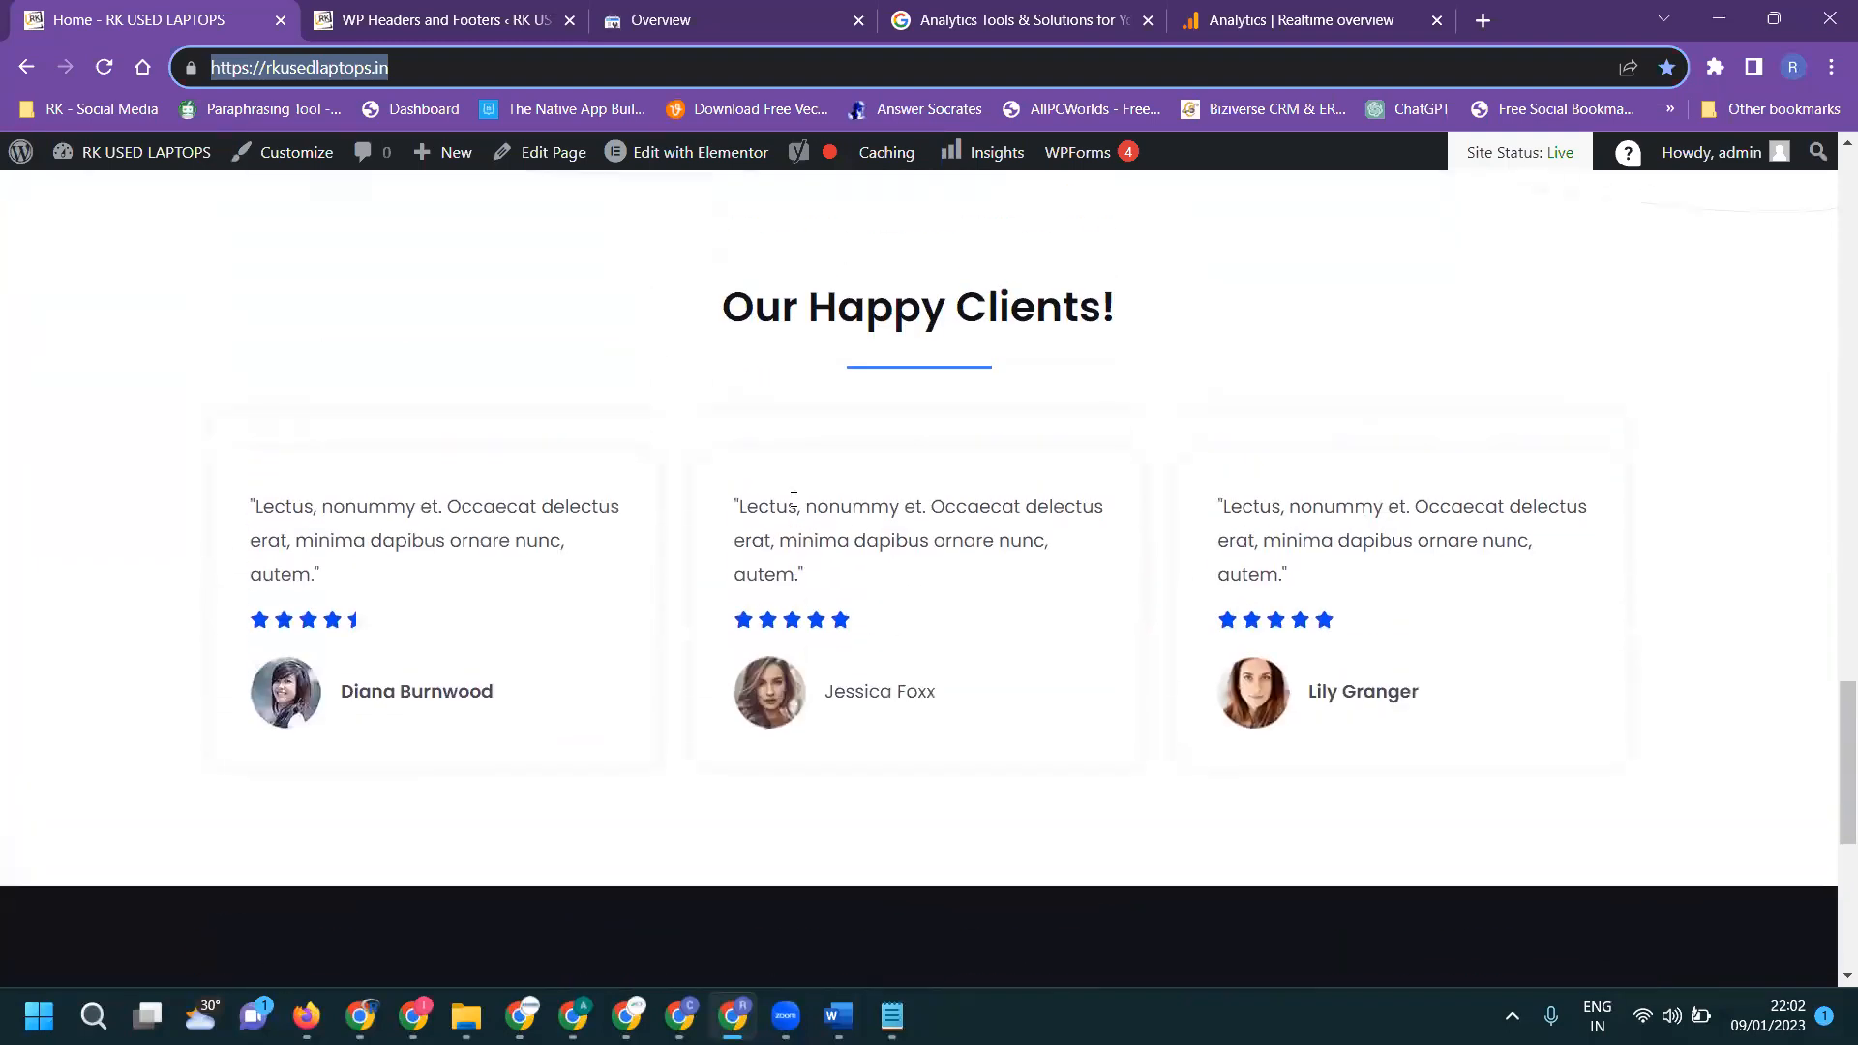
scroll(918, 486, "up", 20)
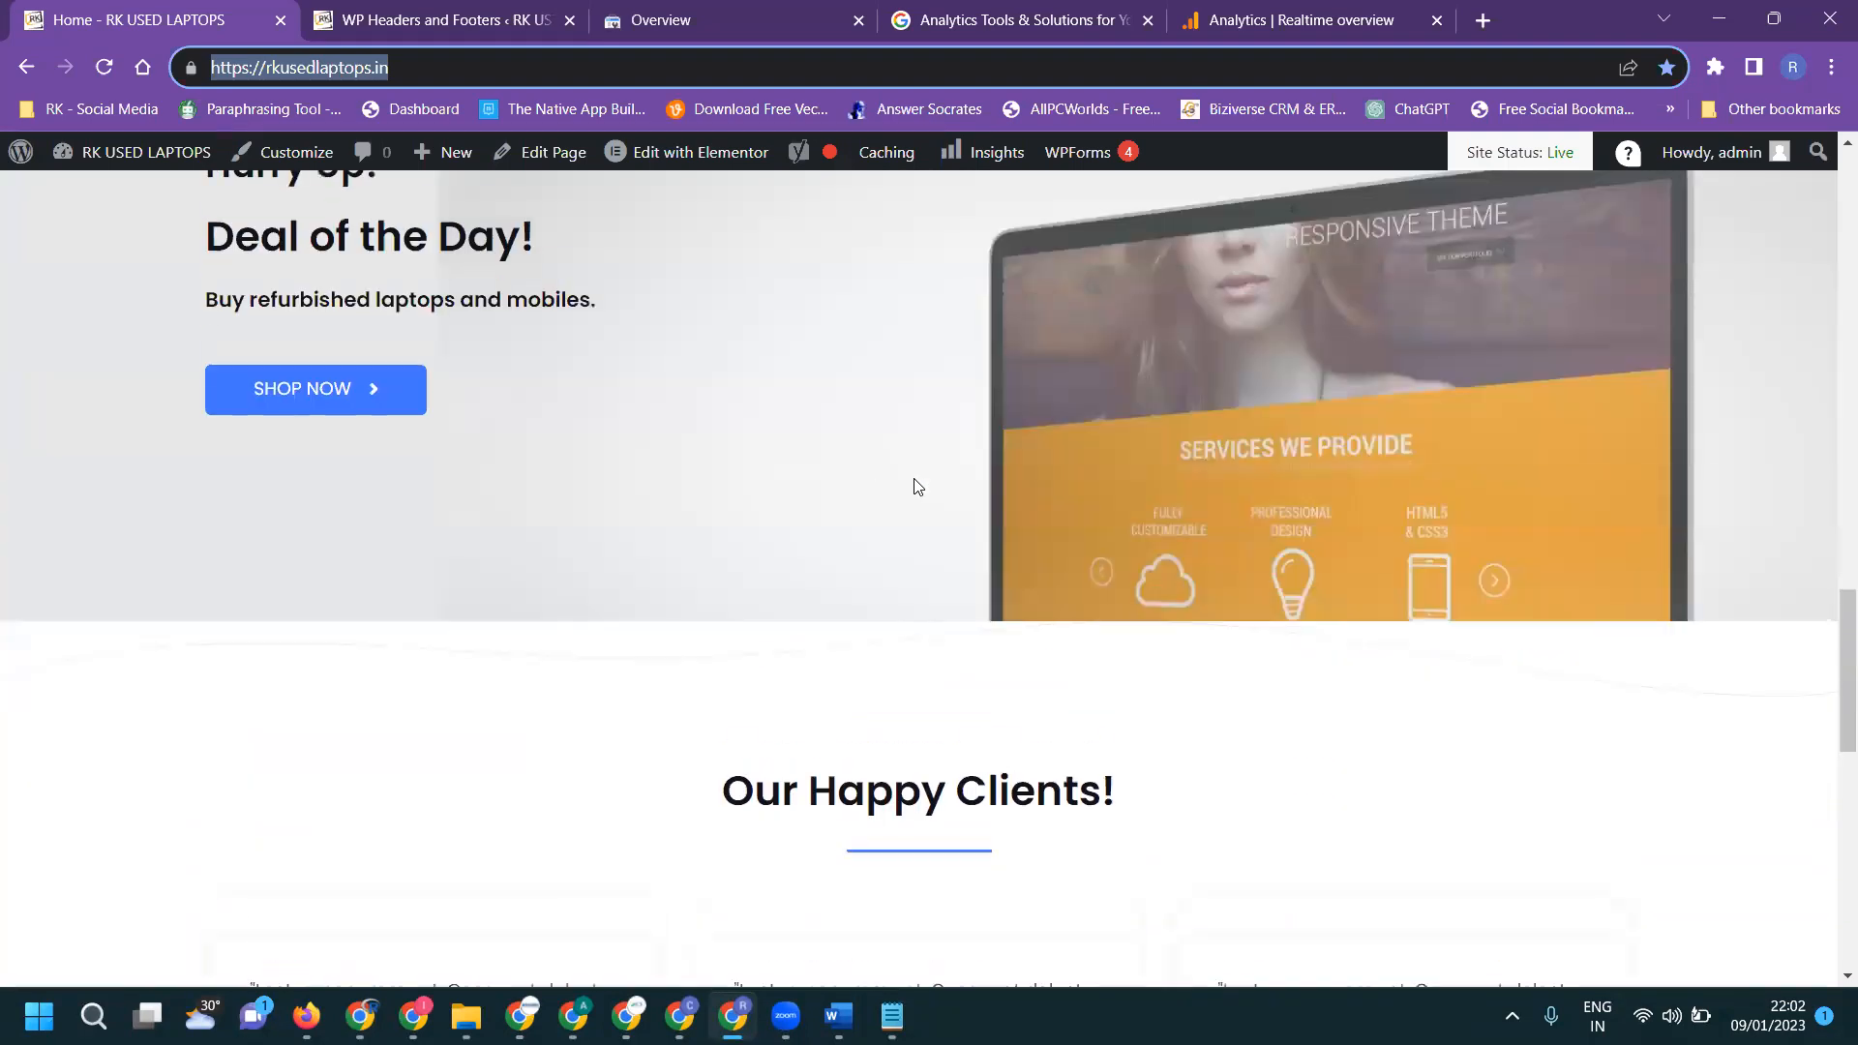
scroll(918, 486, "up", 5)
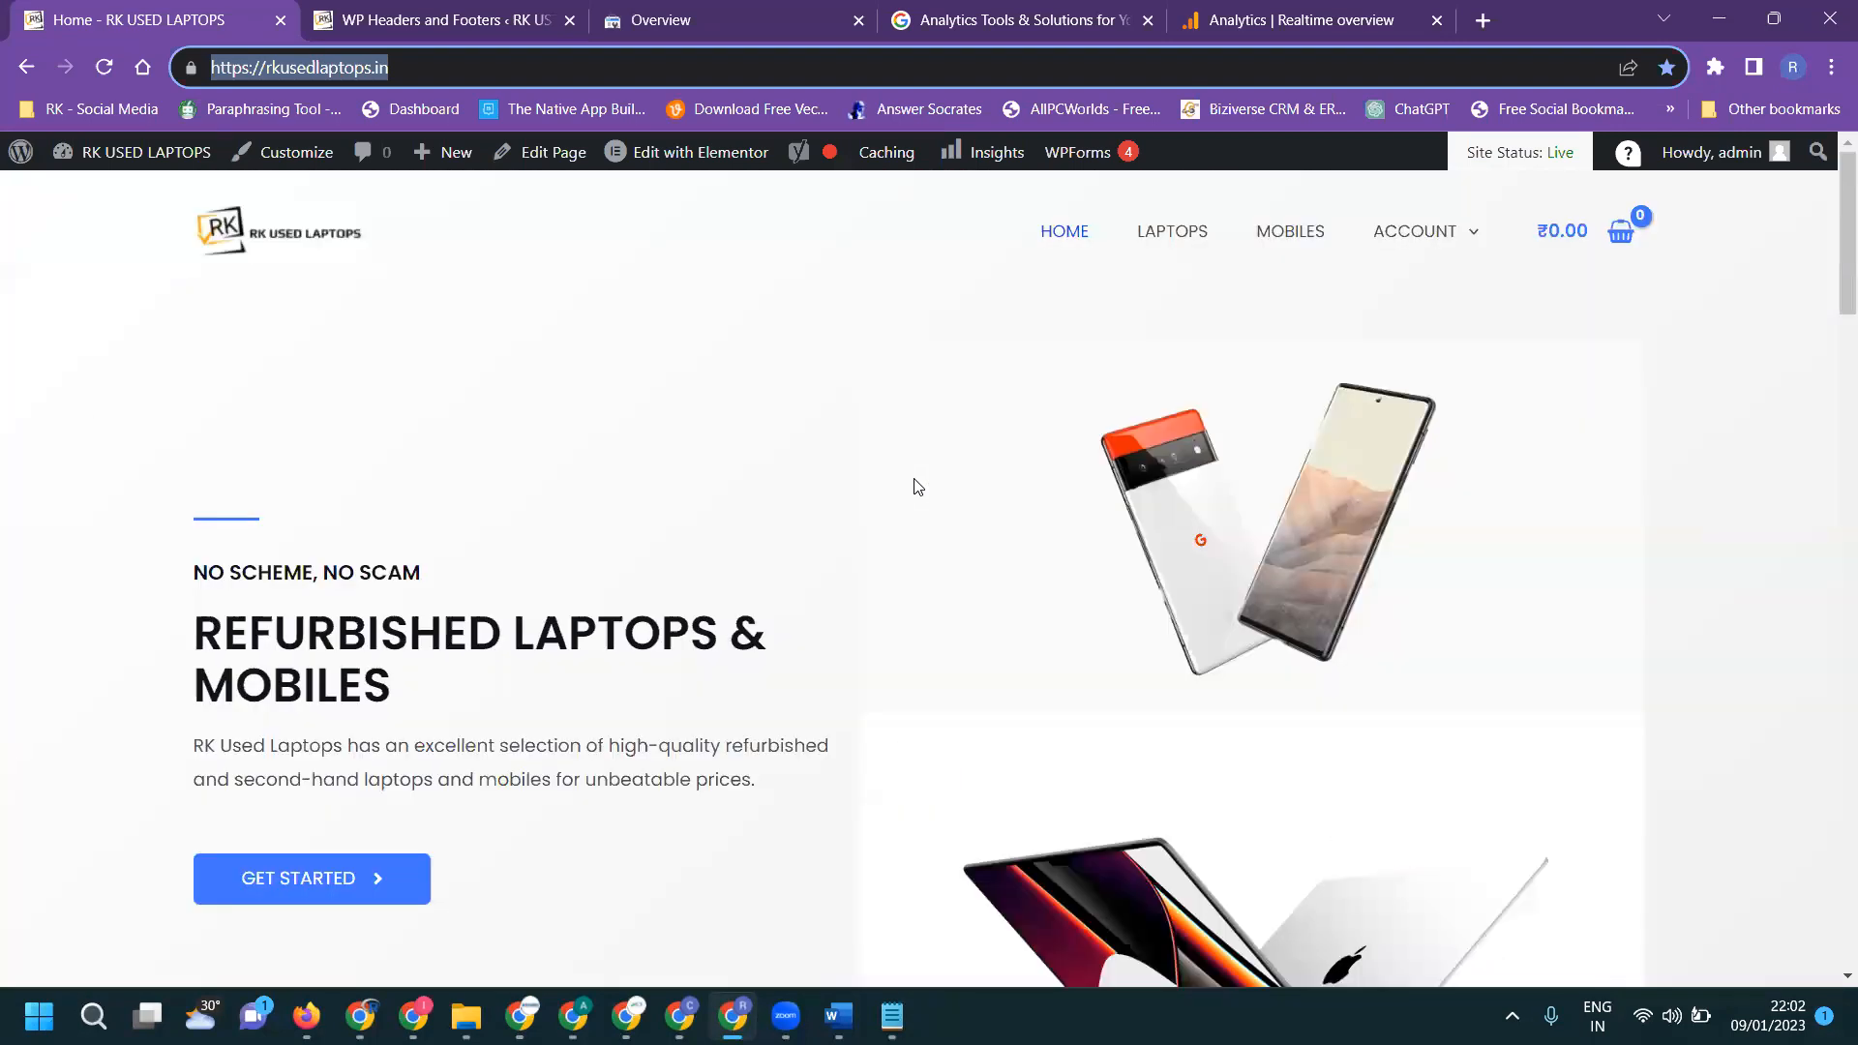
Return to Google Analytics and check the Realtime overview for visitor data, including the users, audience and page view cards.
left_click(1268, 19)
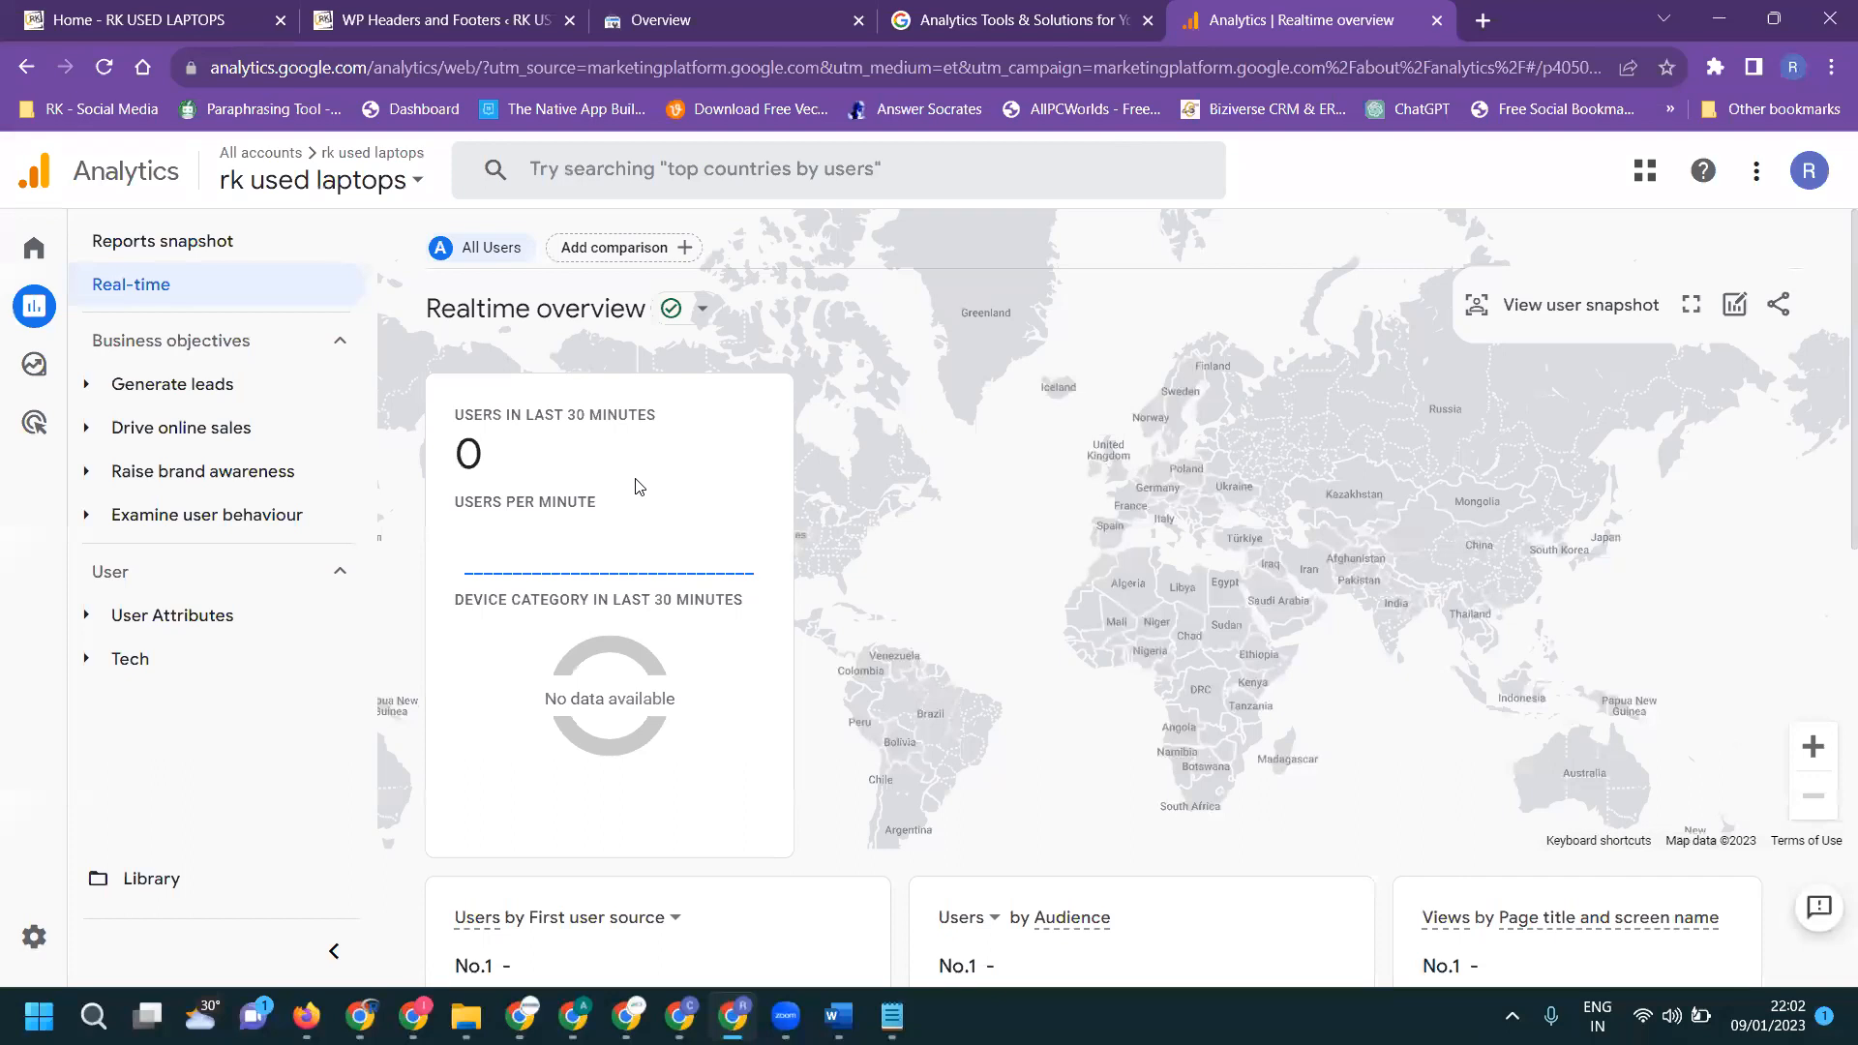
scroll(639, 486, "down", 5)
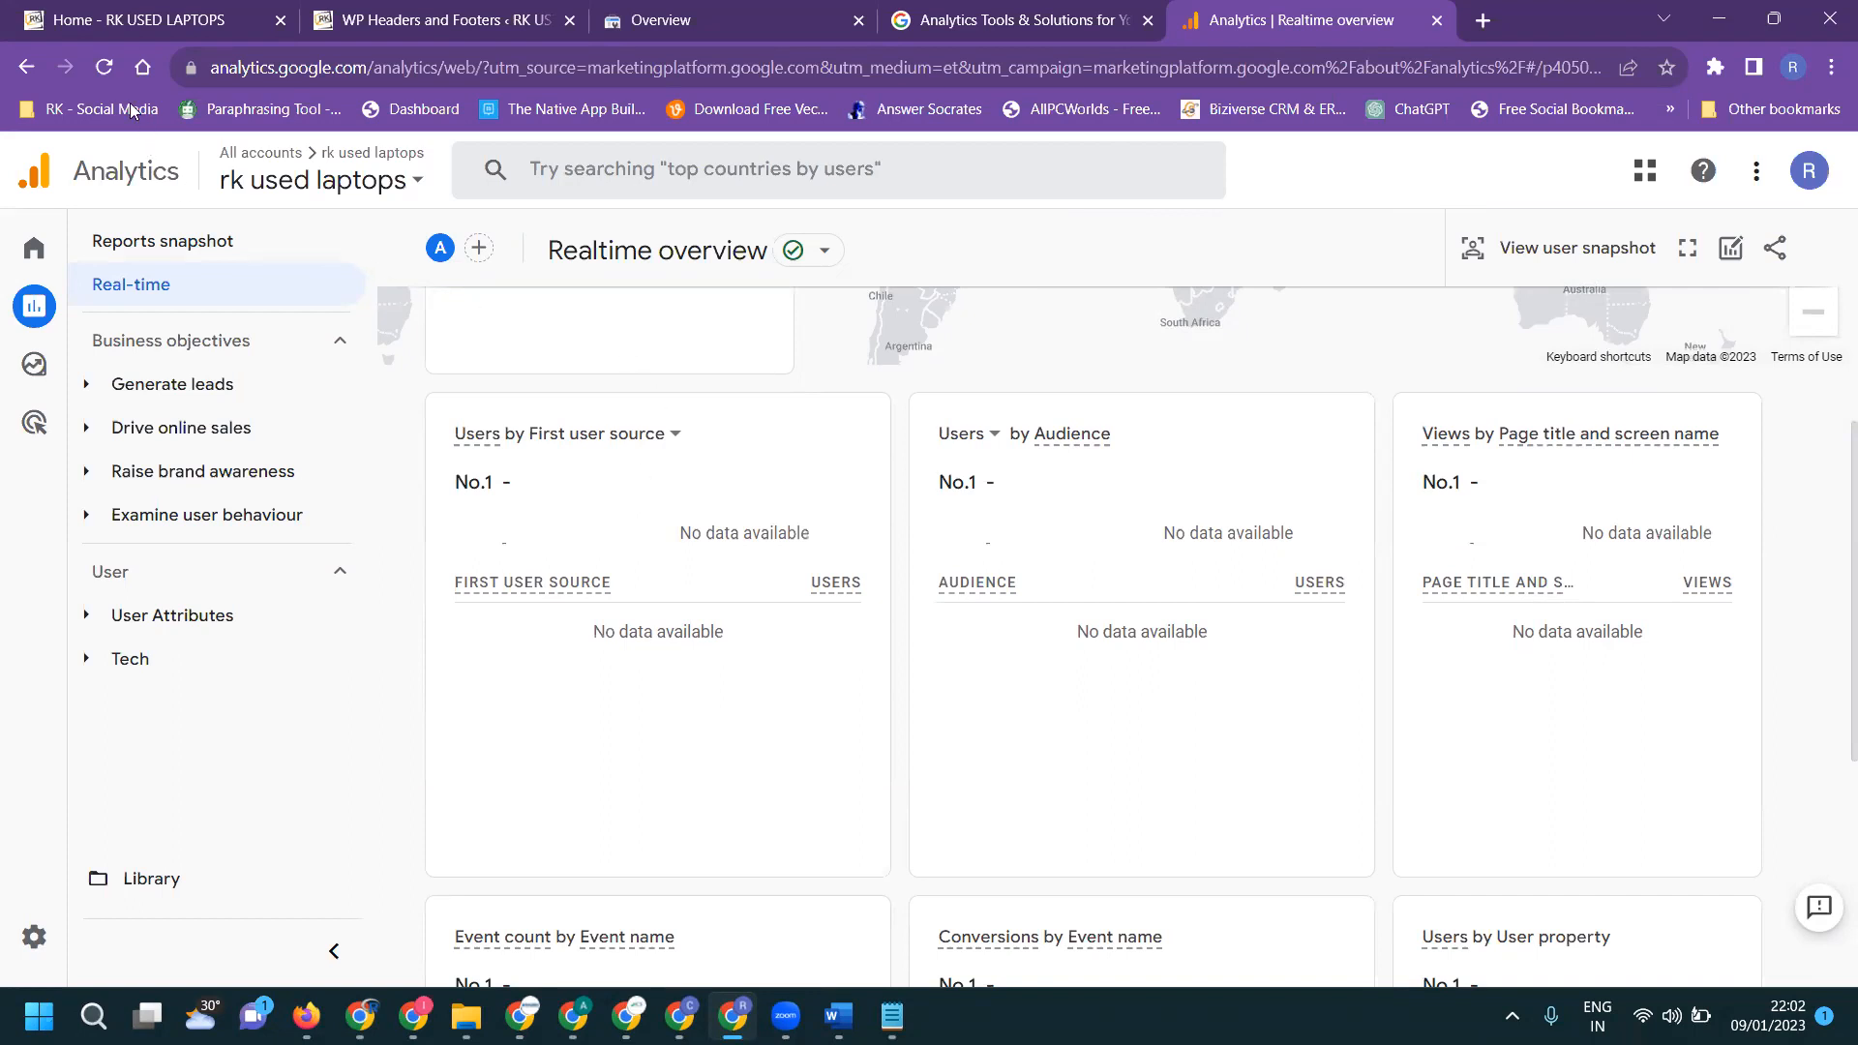
left_click(101, 76)
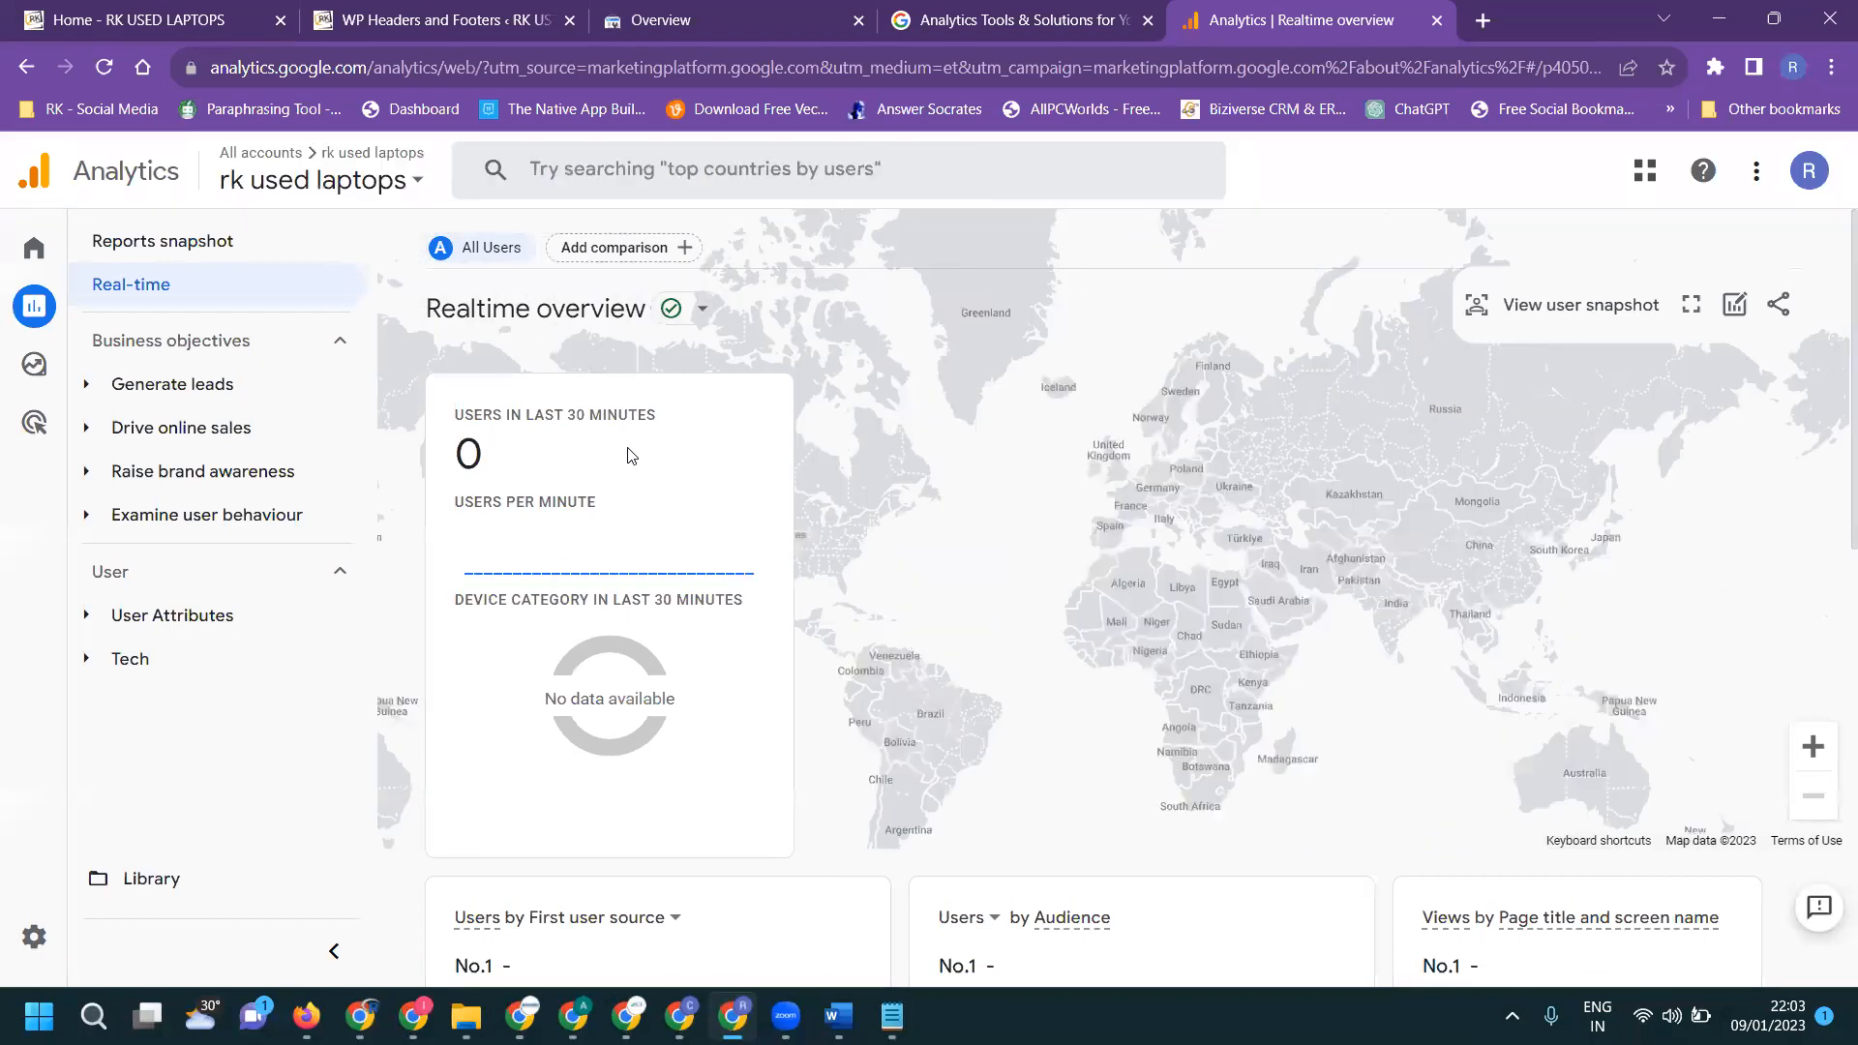
scroll(627, 471, "down", 5)
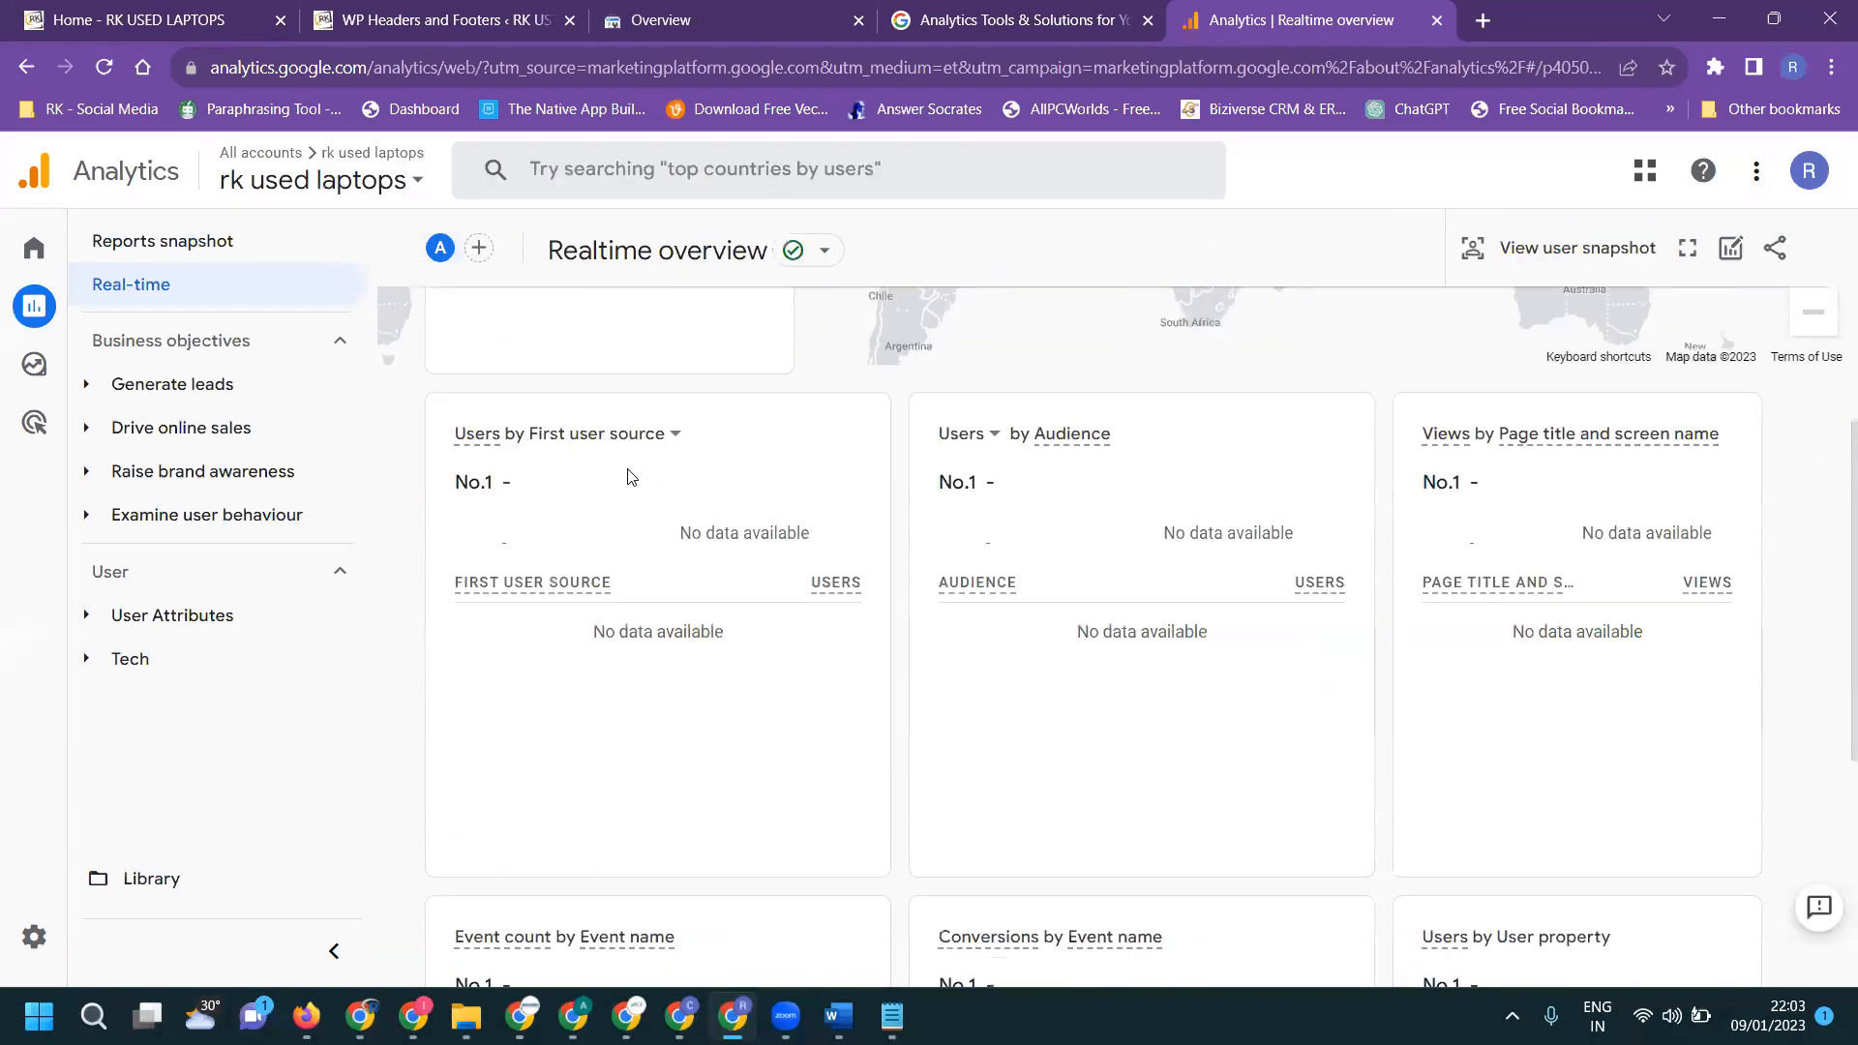
Open the source code of the site's home page, and copy the rkusedlaptops stream's measurement ID from the property's data streams.
left_click(109, 10)
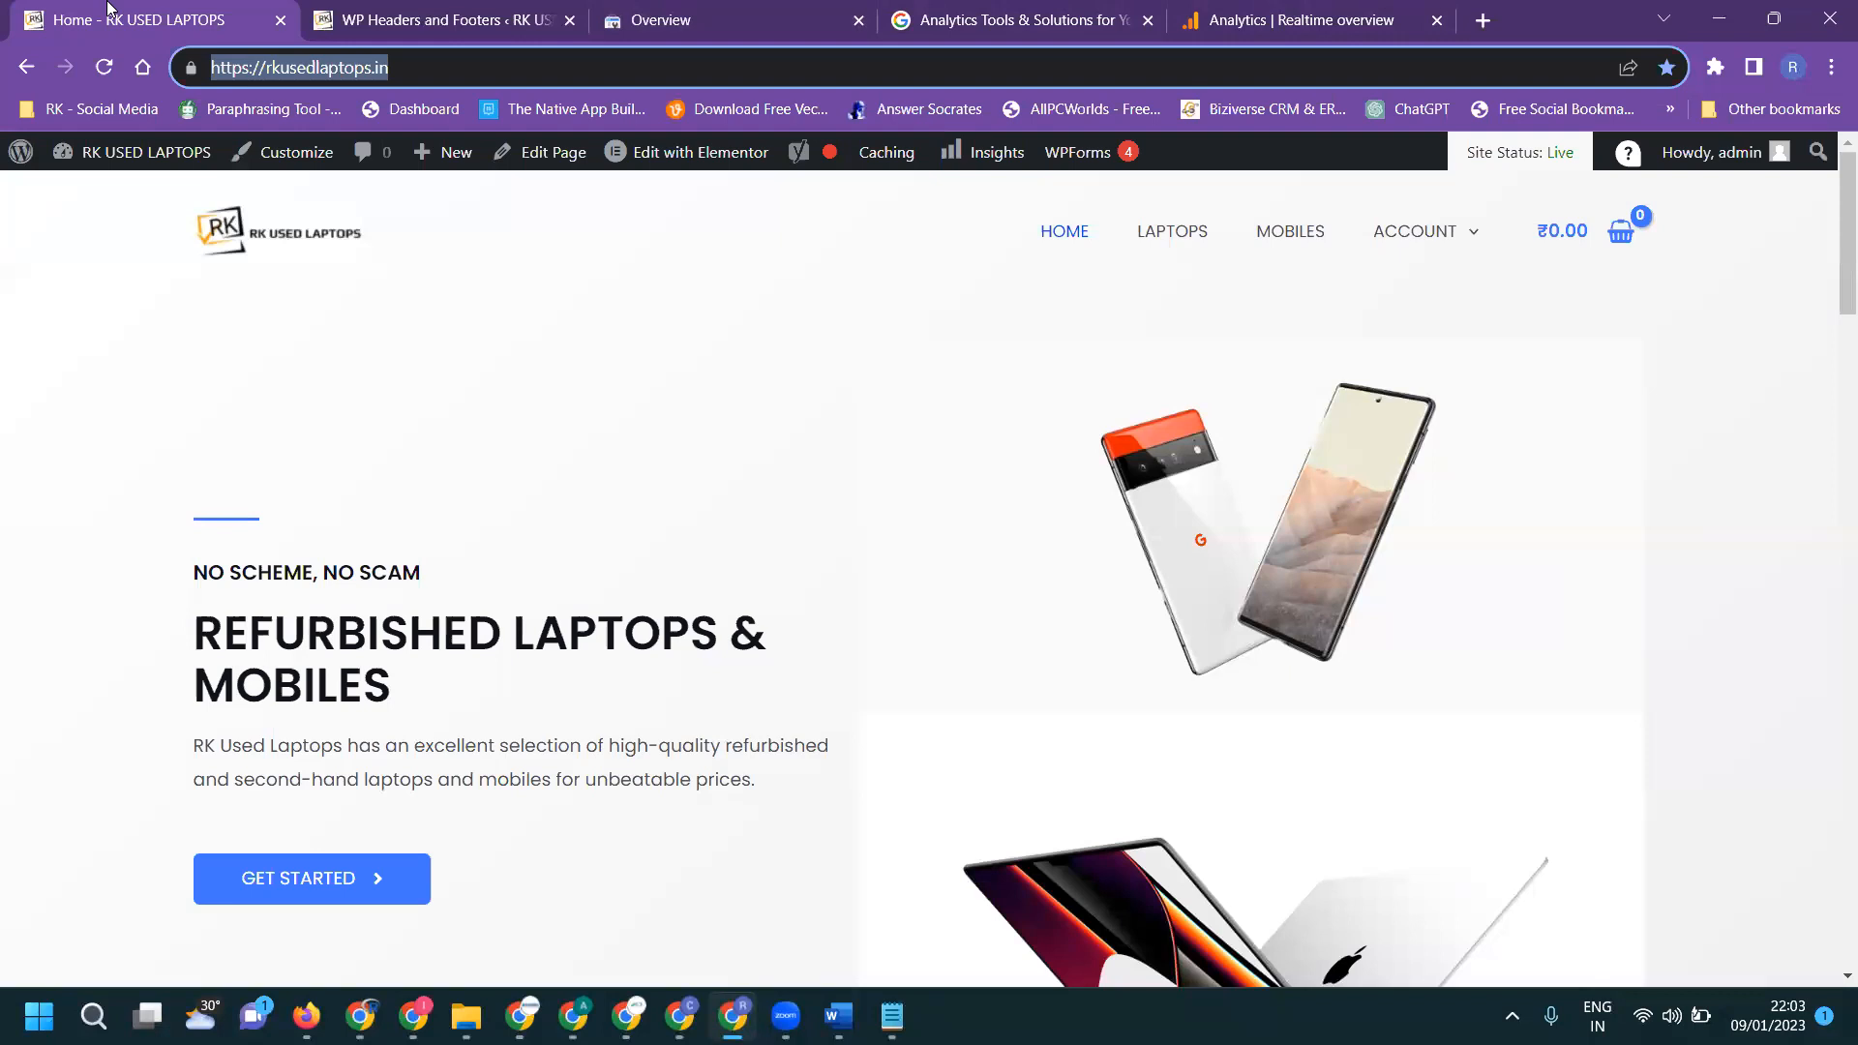
key("ctrl+u")
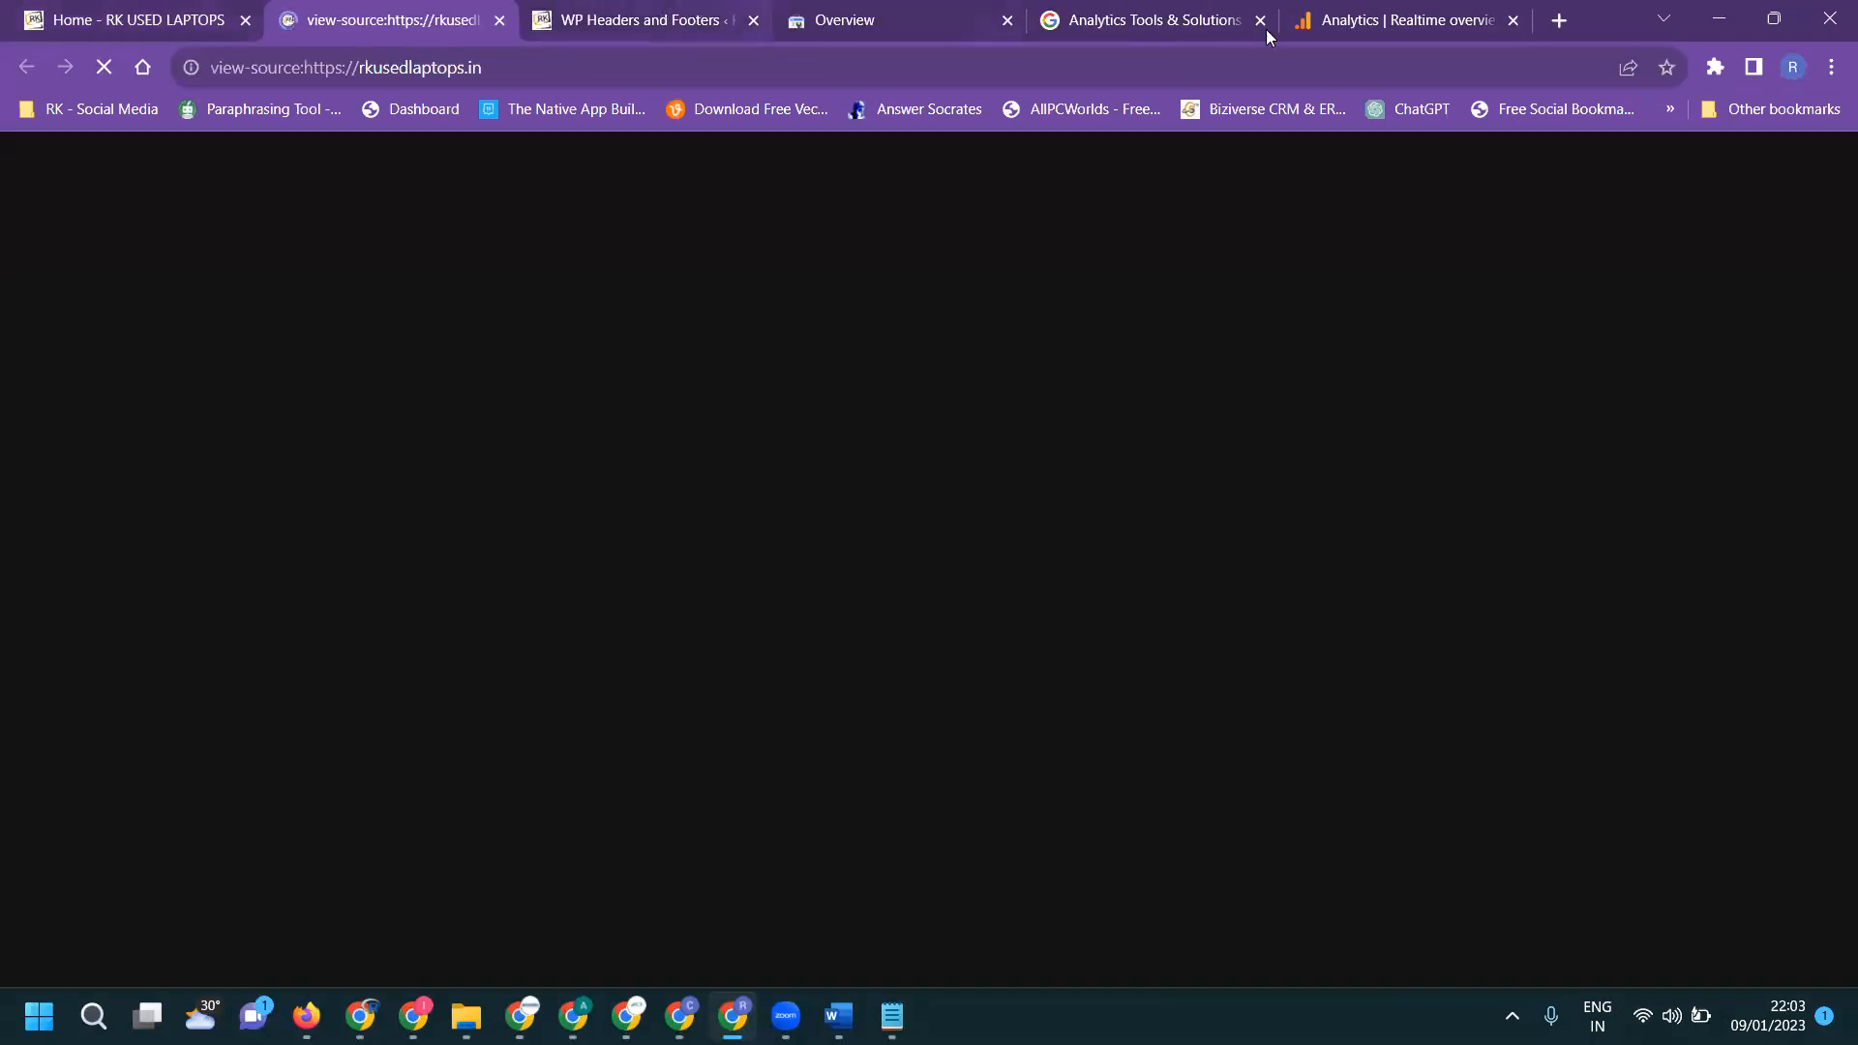
left_click(1384, 20)
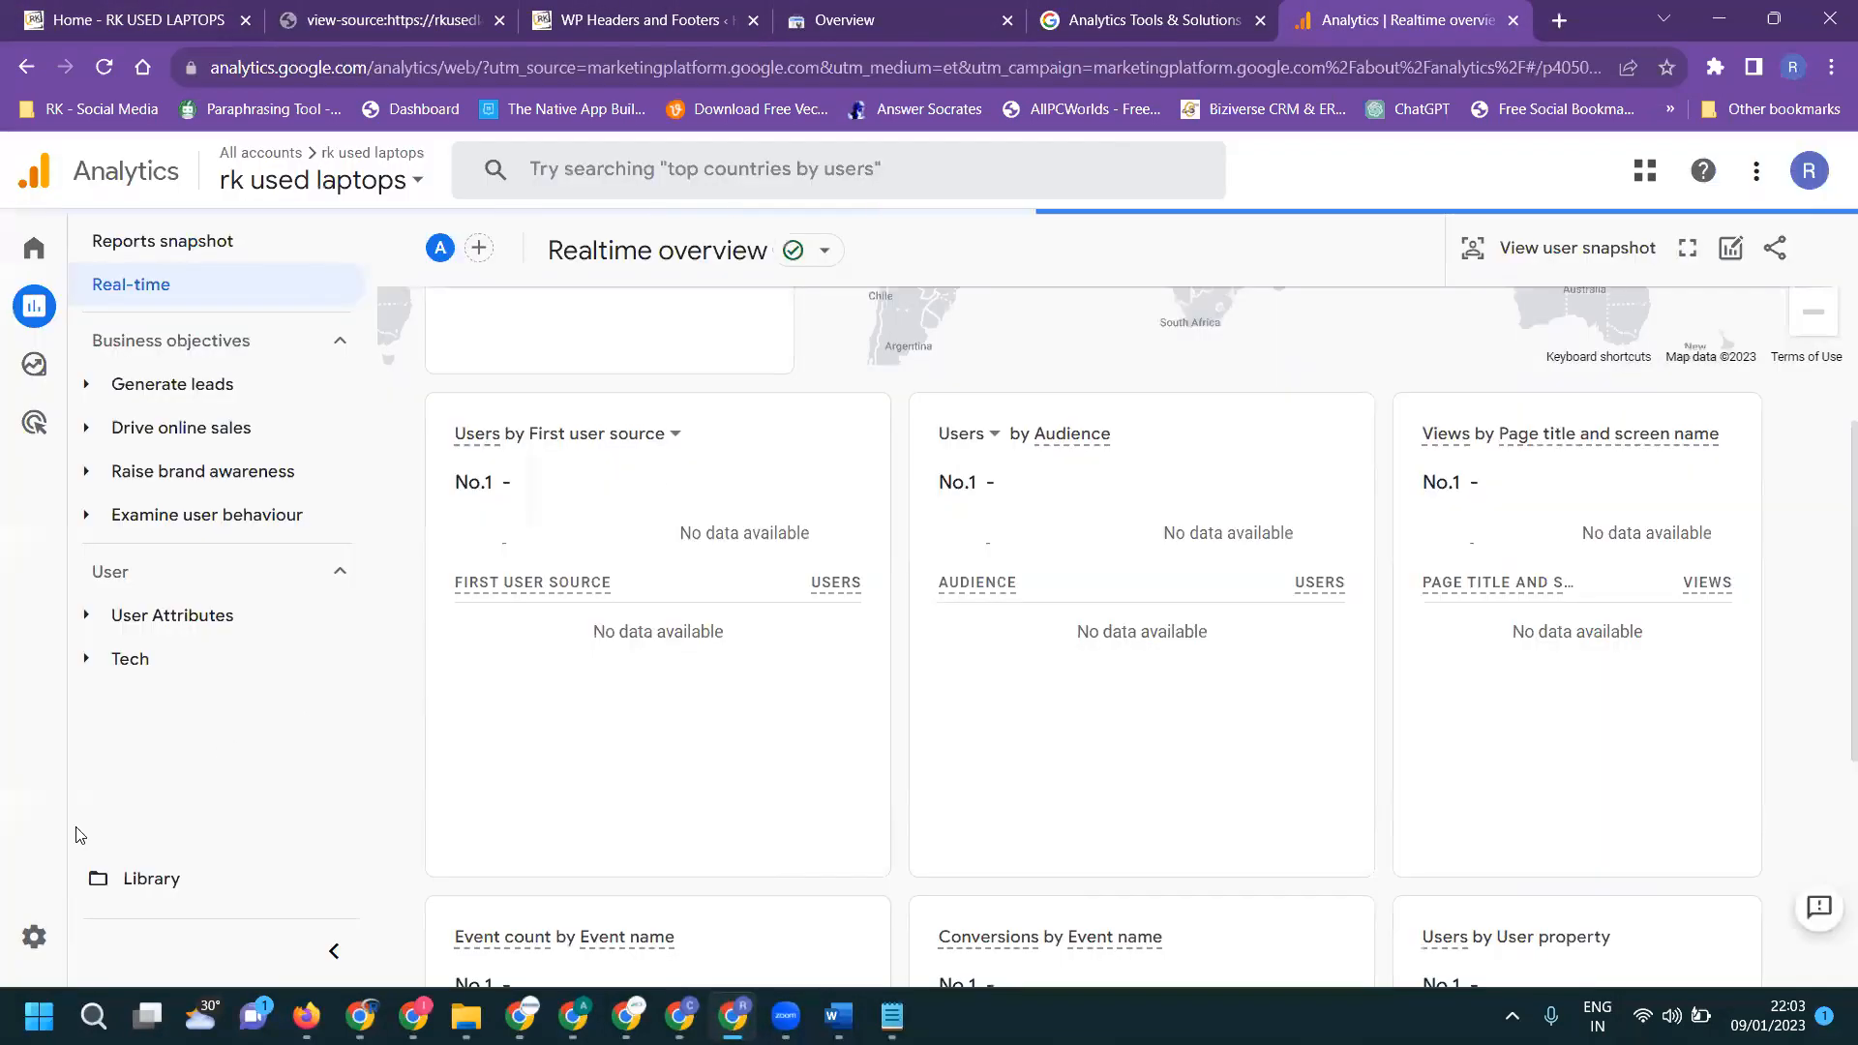
left_click(16, 943)
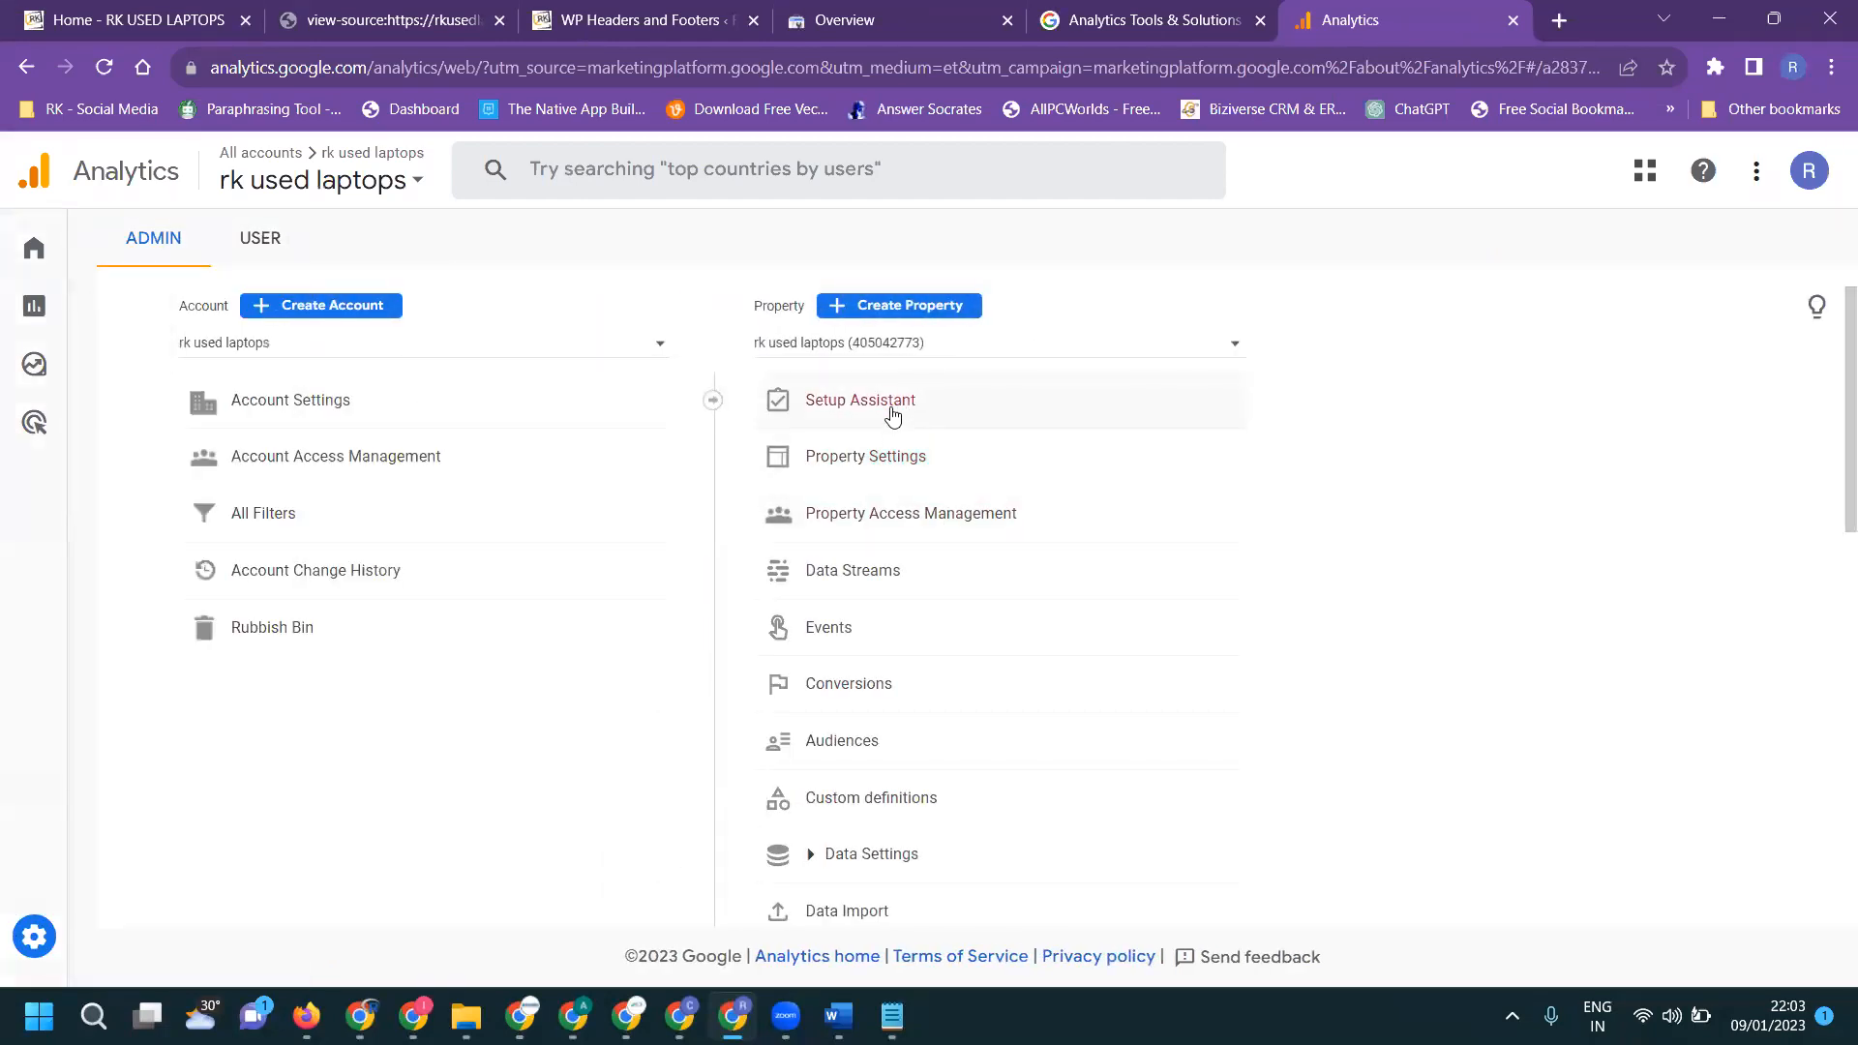
left_click(891, 579)
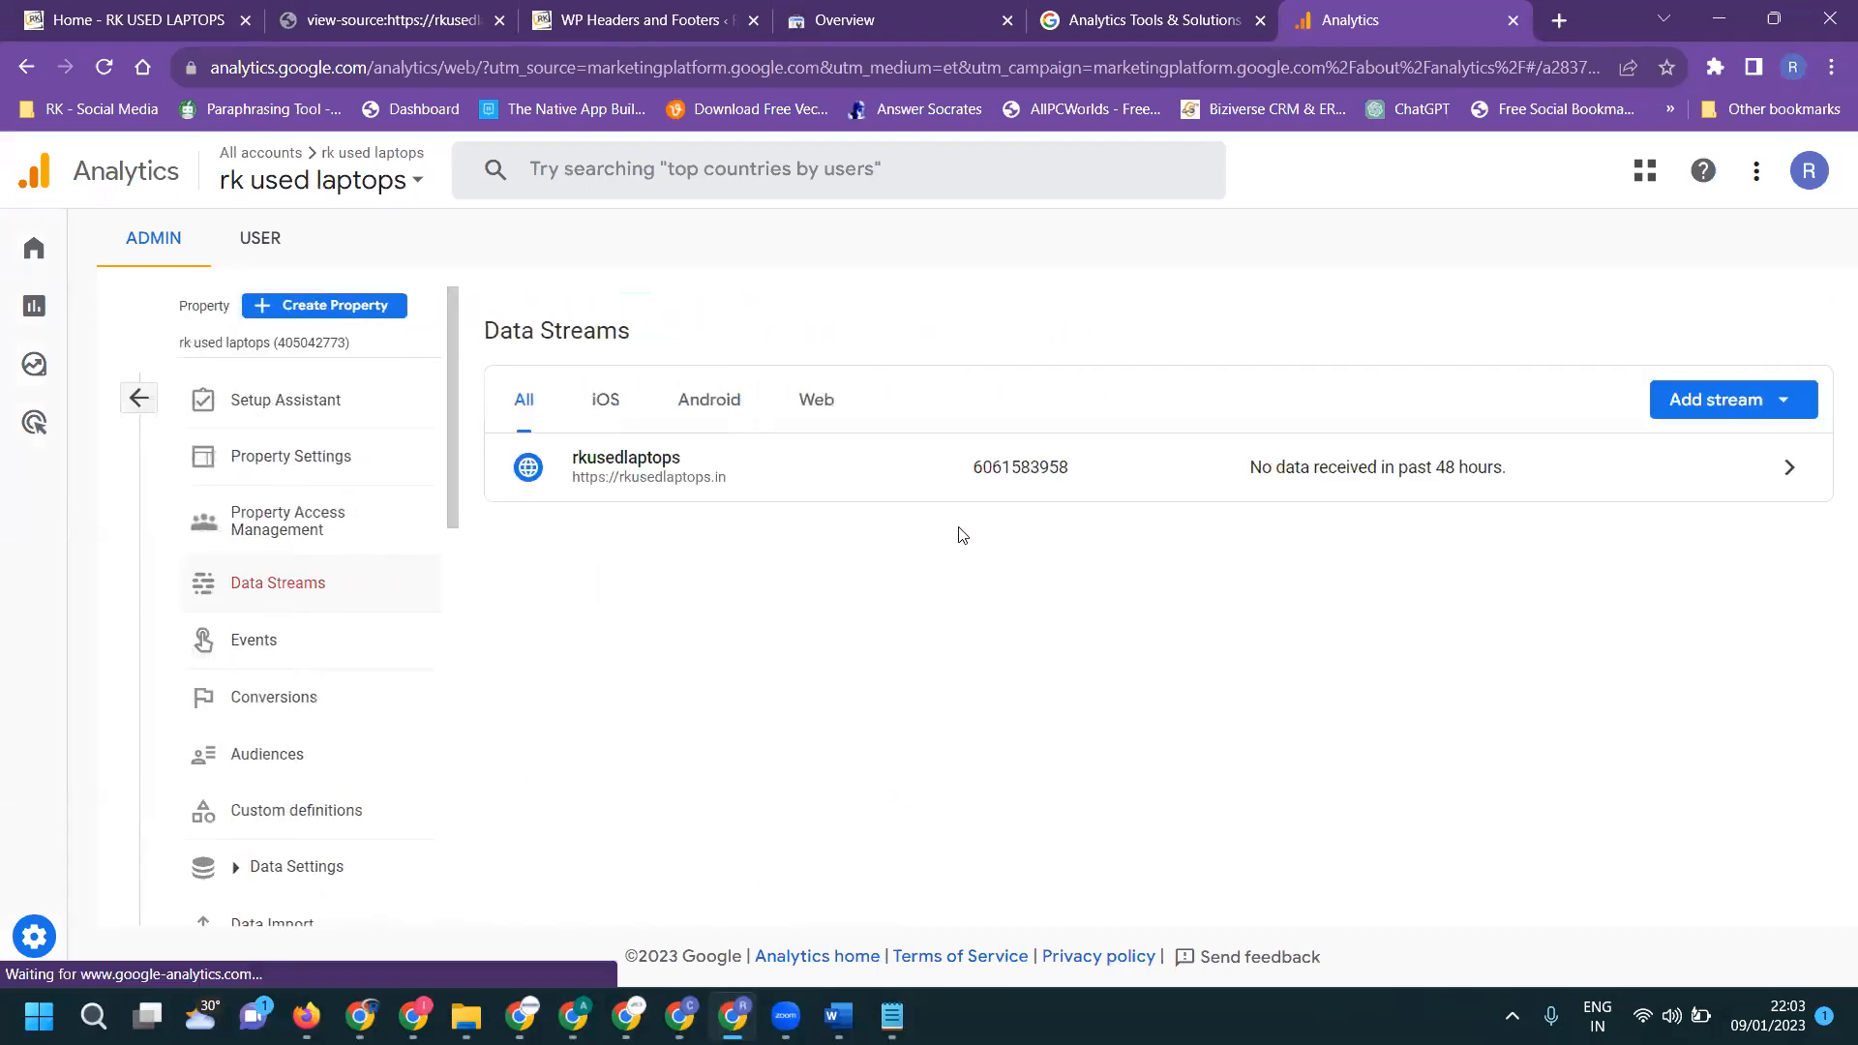
left_click(1027, 471)
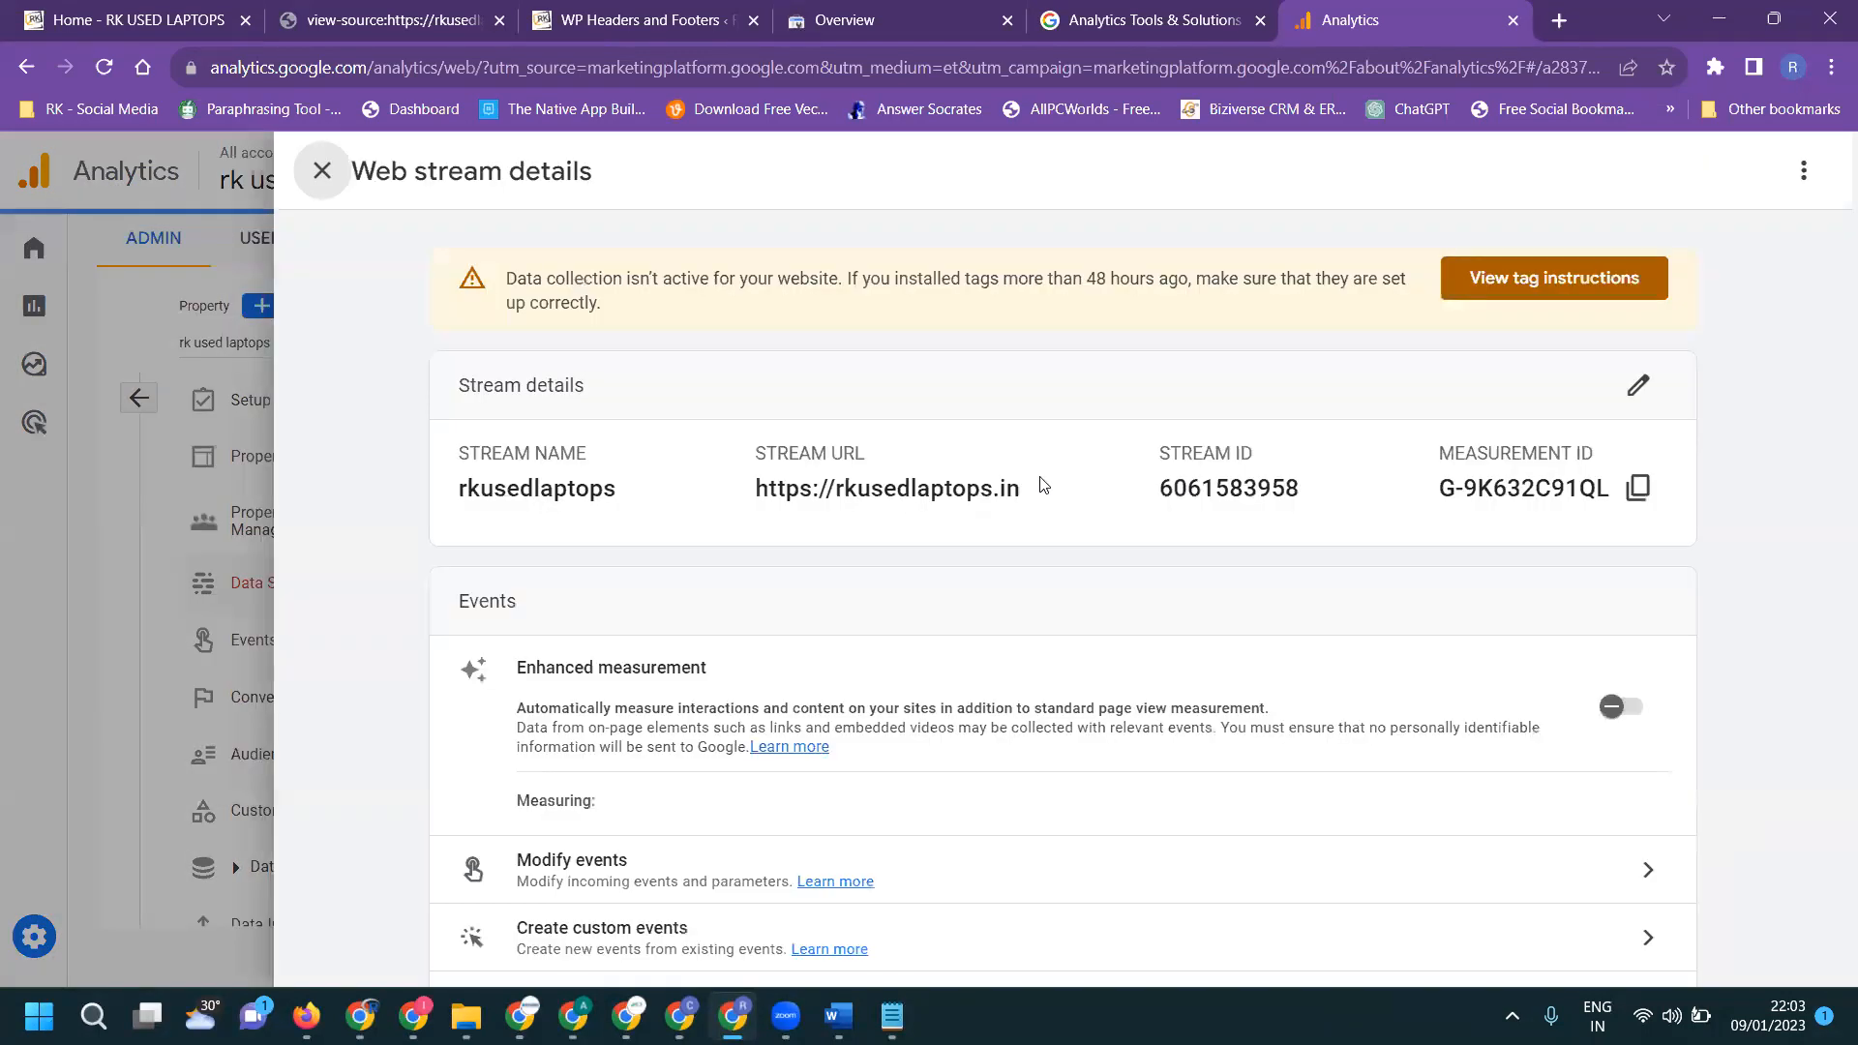
left_click(1625, 487)
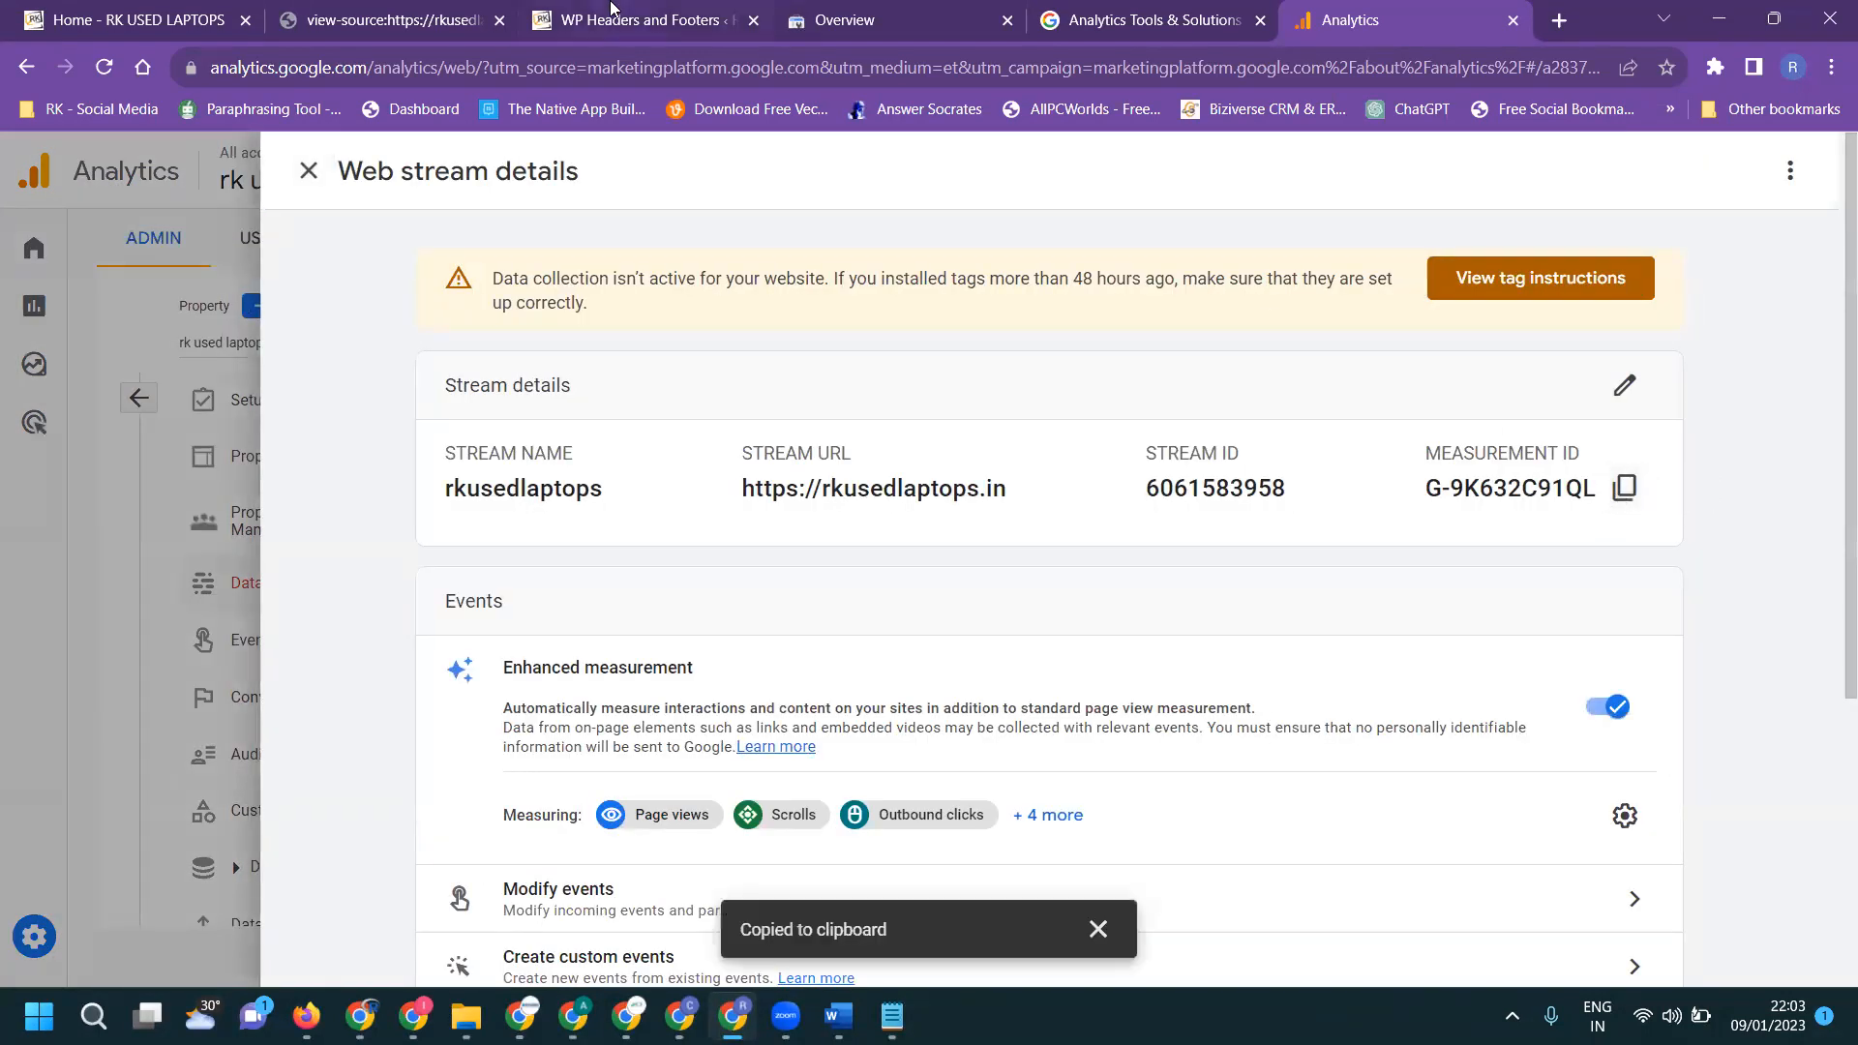
Search the home page's source code for the copied measurement ID.
left_click(434, 12)
key("ctrl+f")
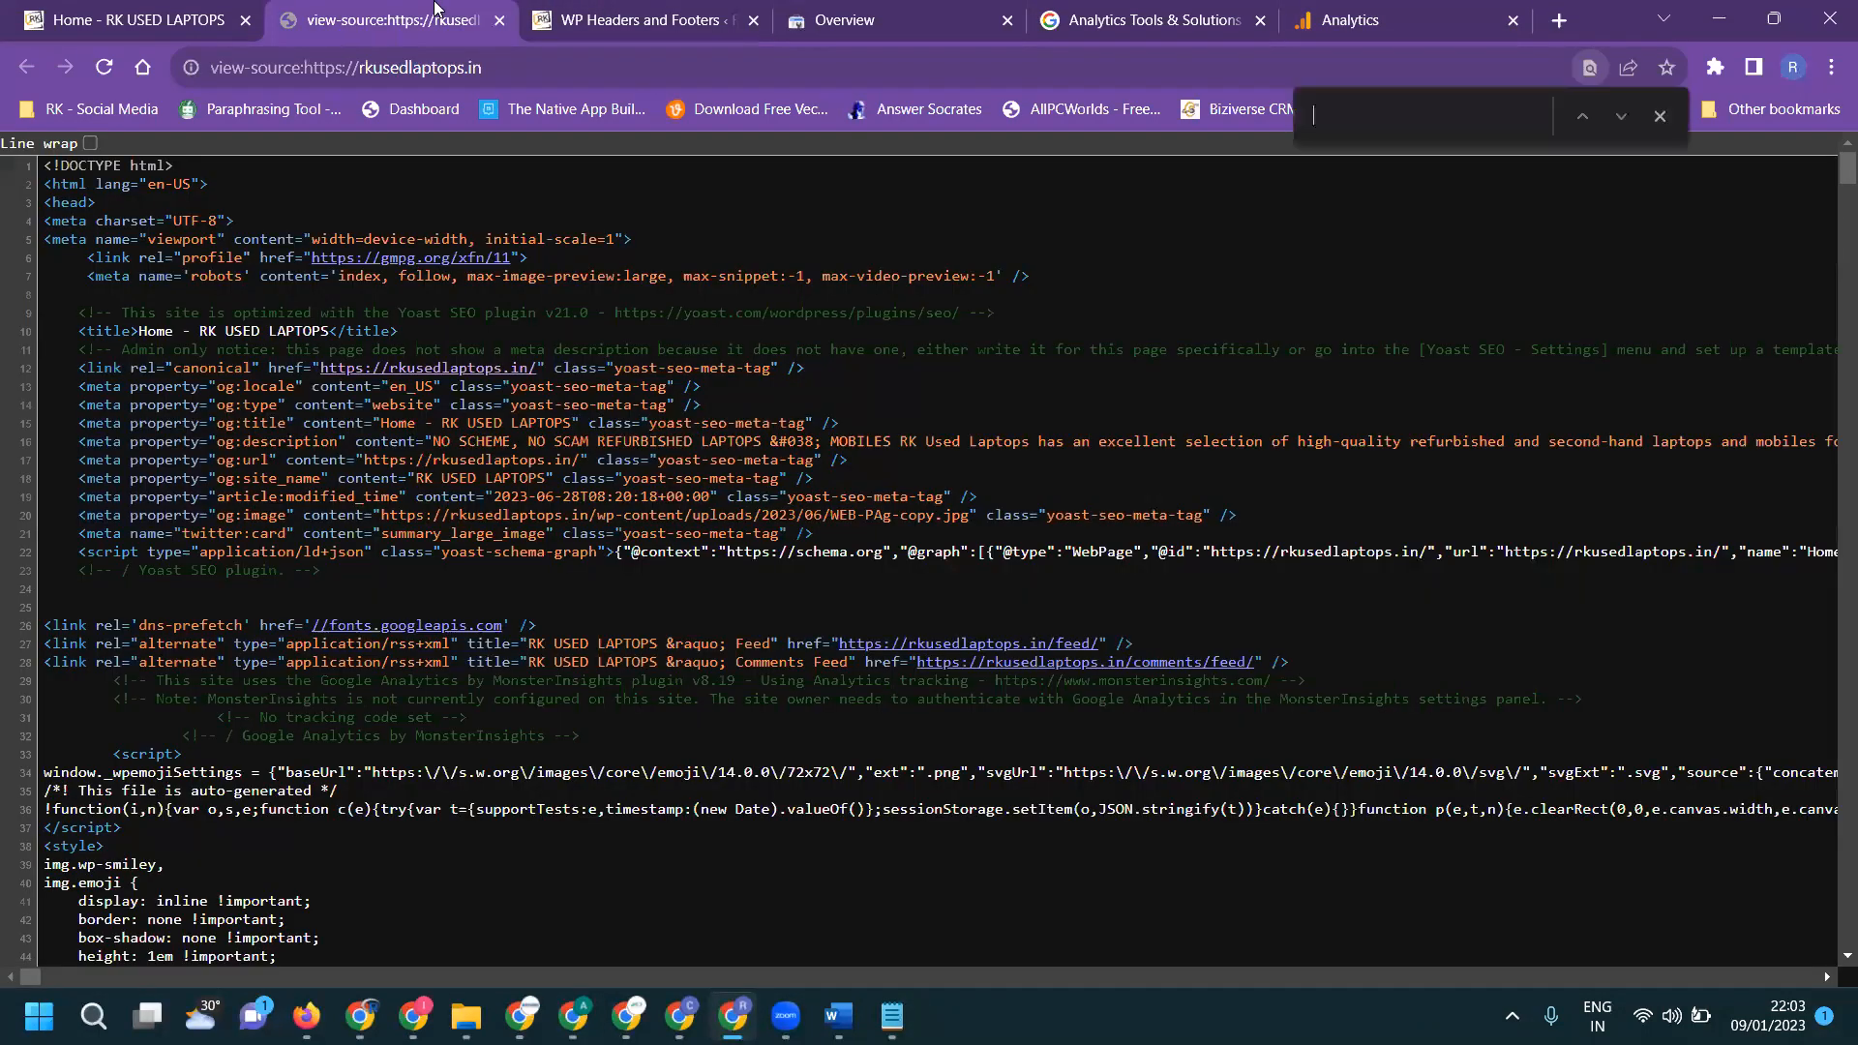
key("ctrl+v")
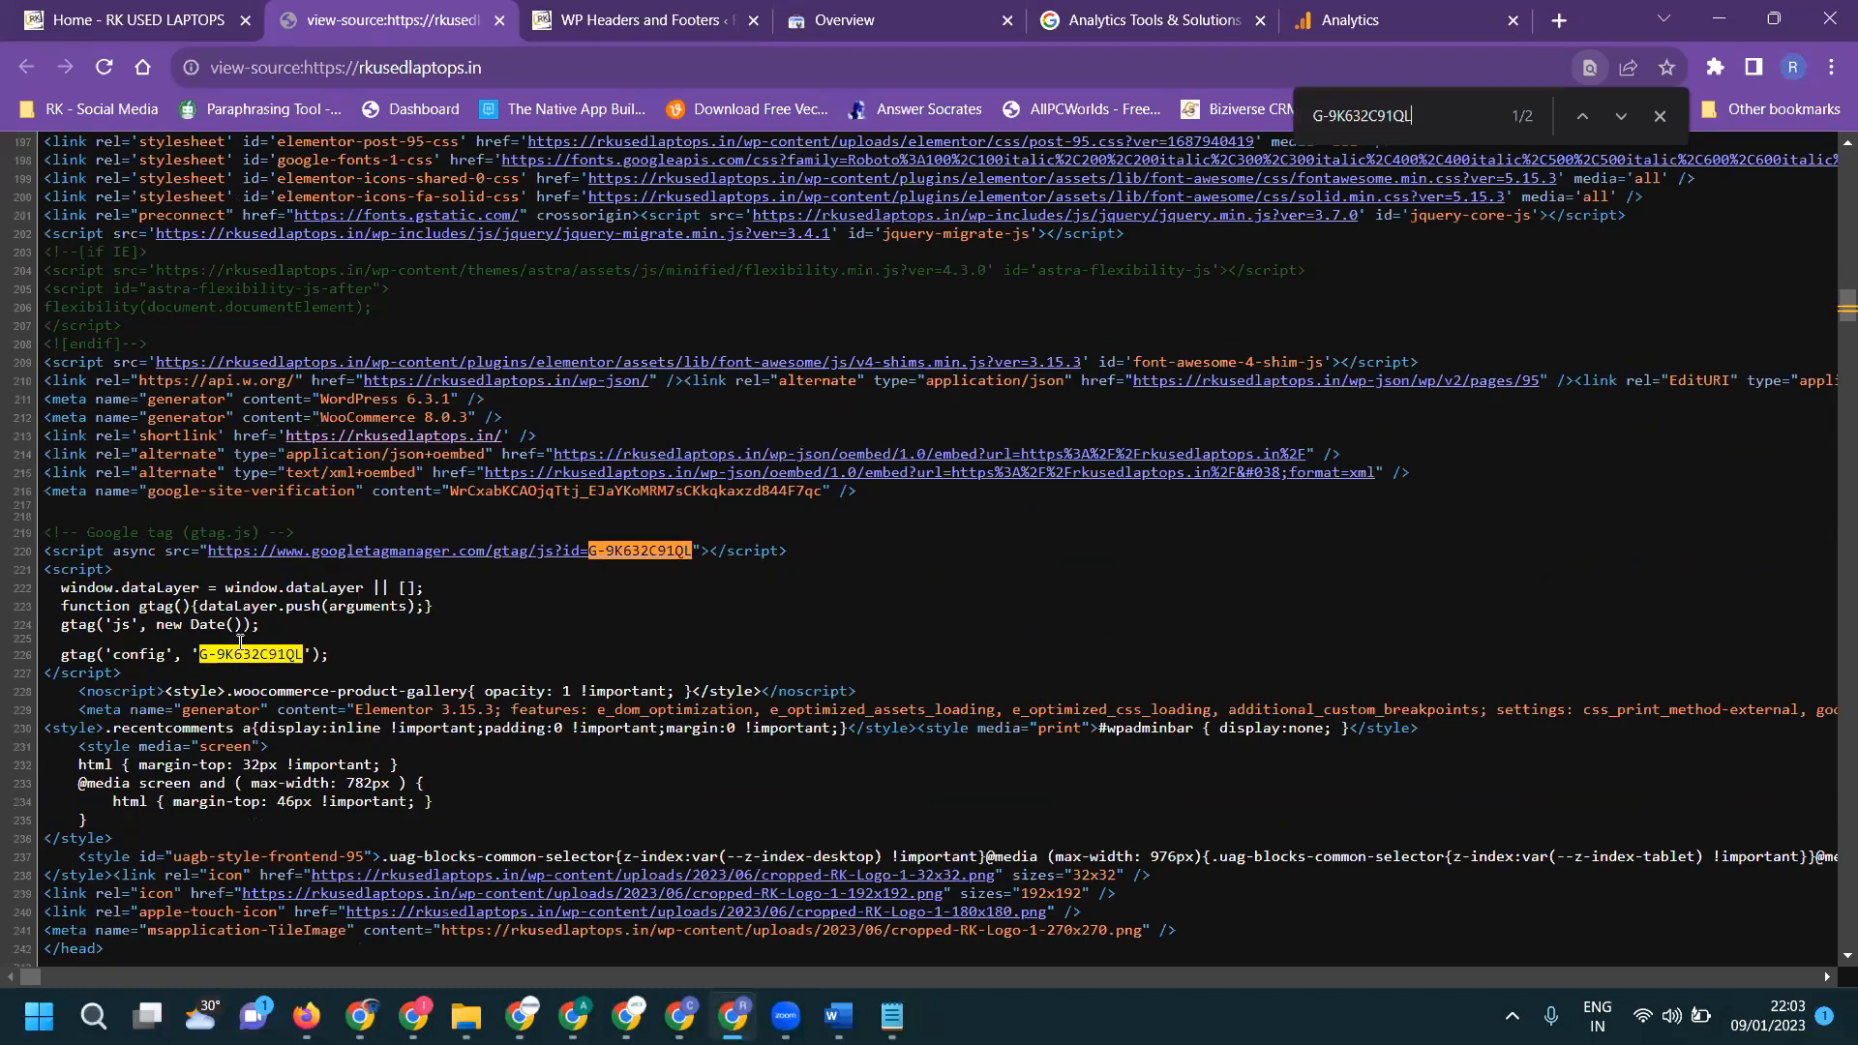
Open the website's Laptops category page and search it for the same measurement ID.
left_click(68, 12)
left_click(1186, 238)
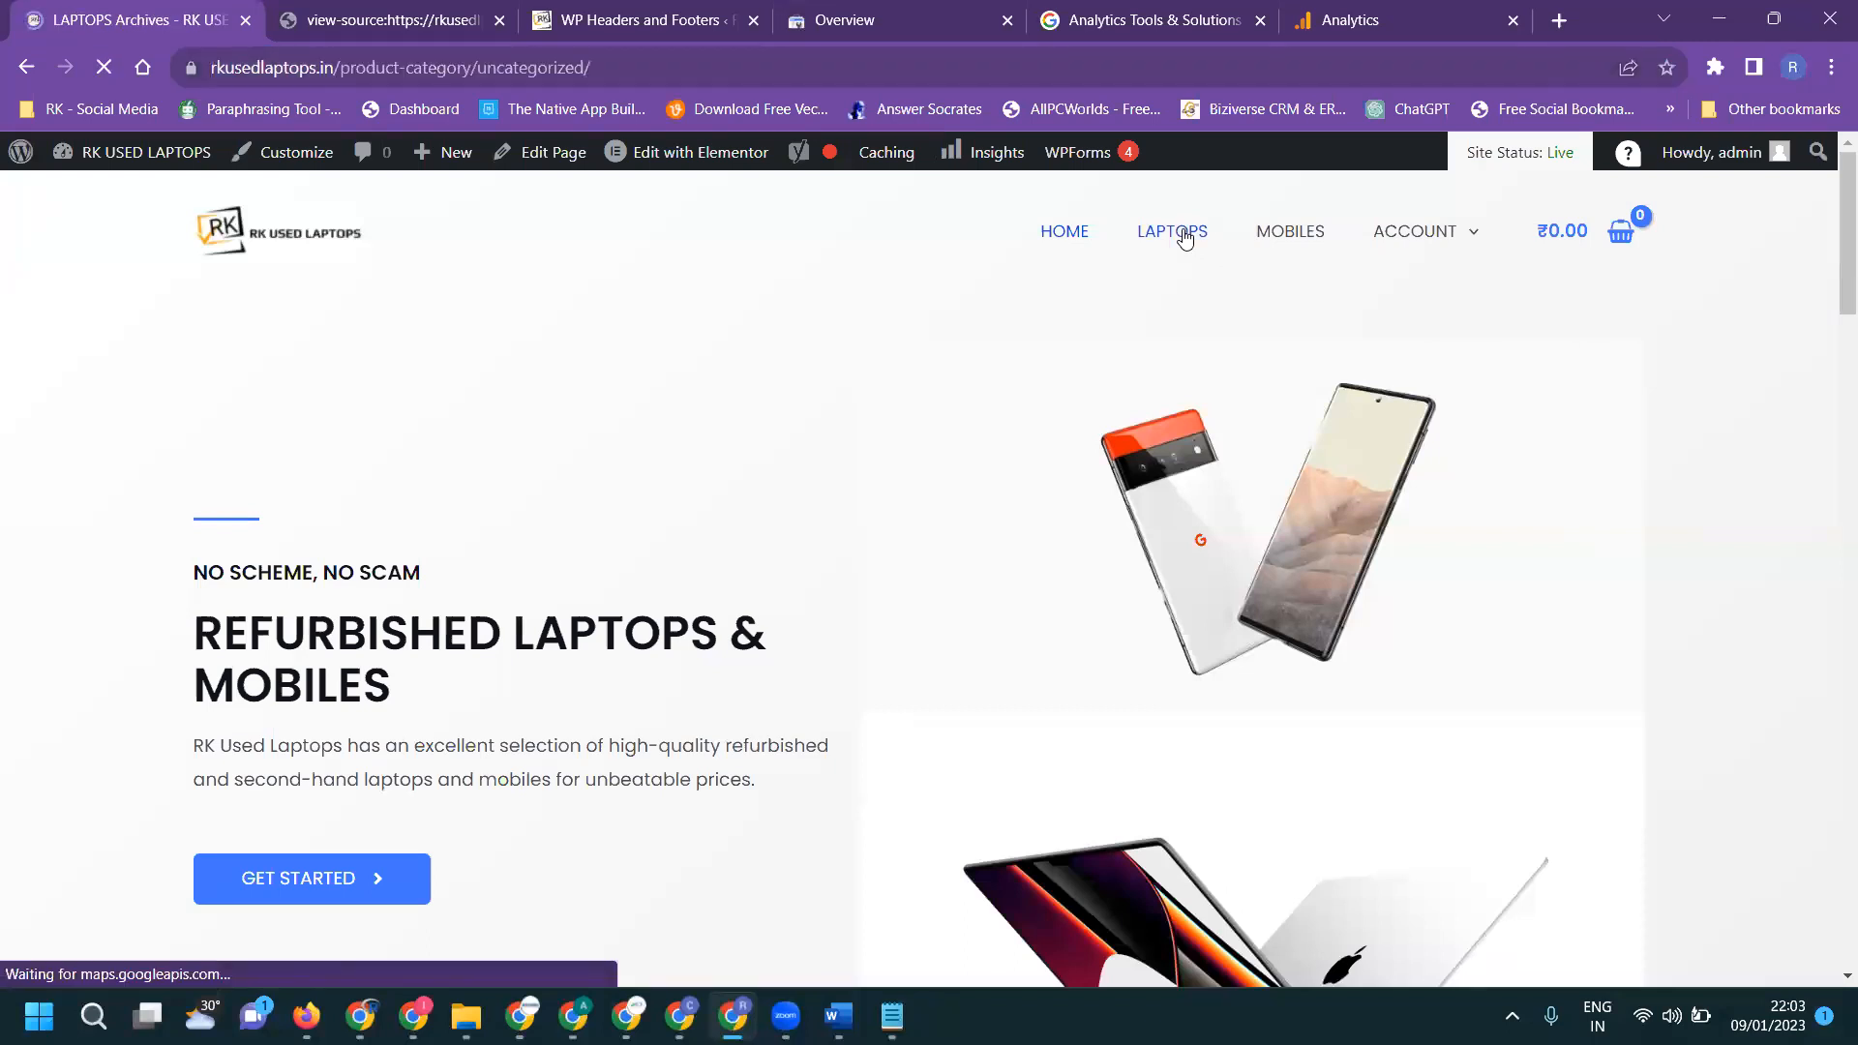
key("ctrl+f")
key("ctrl+v")
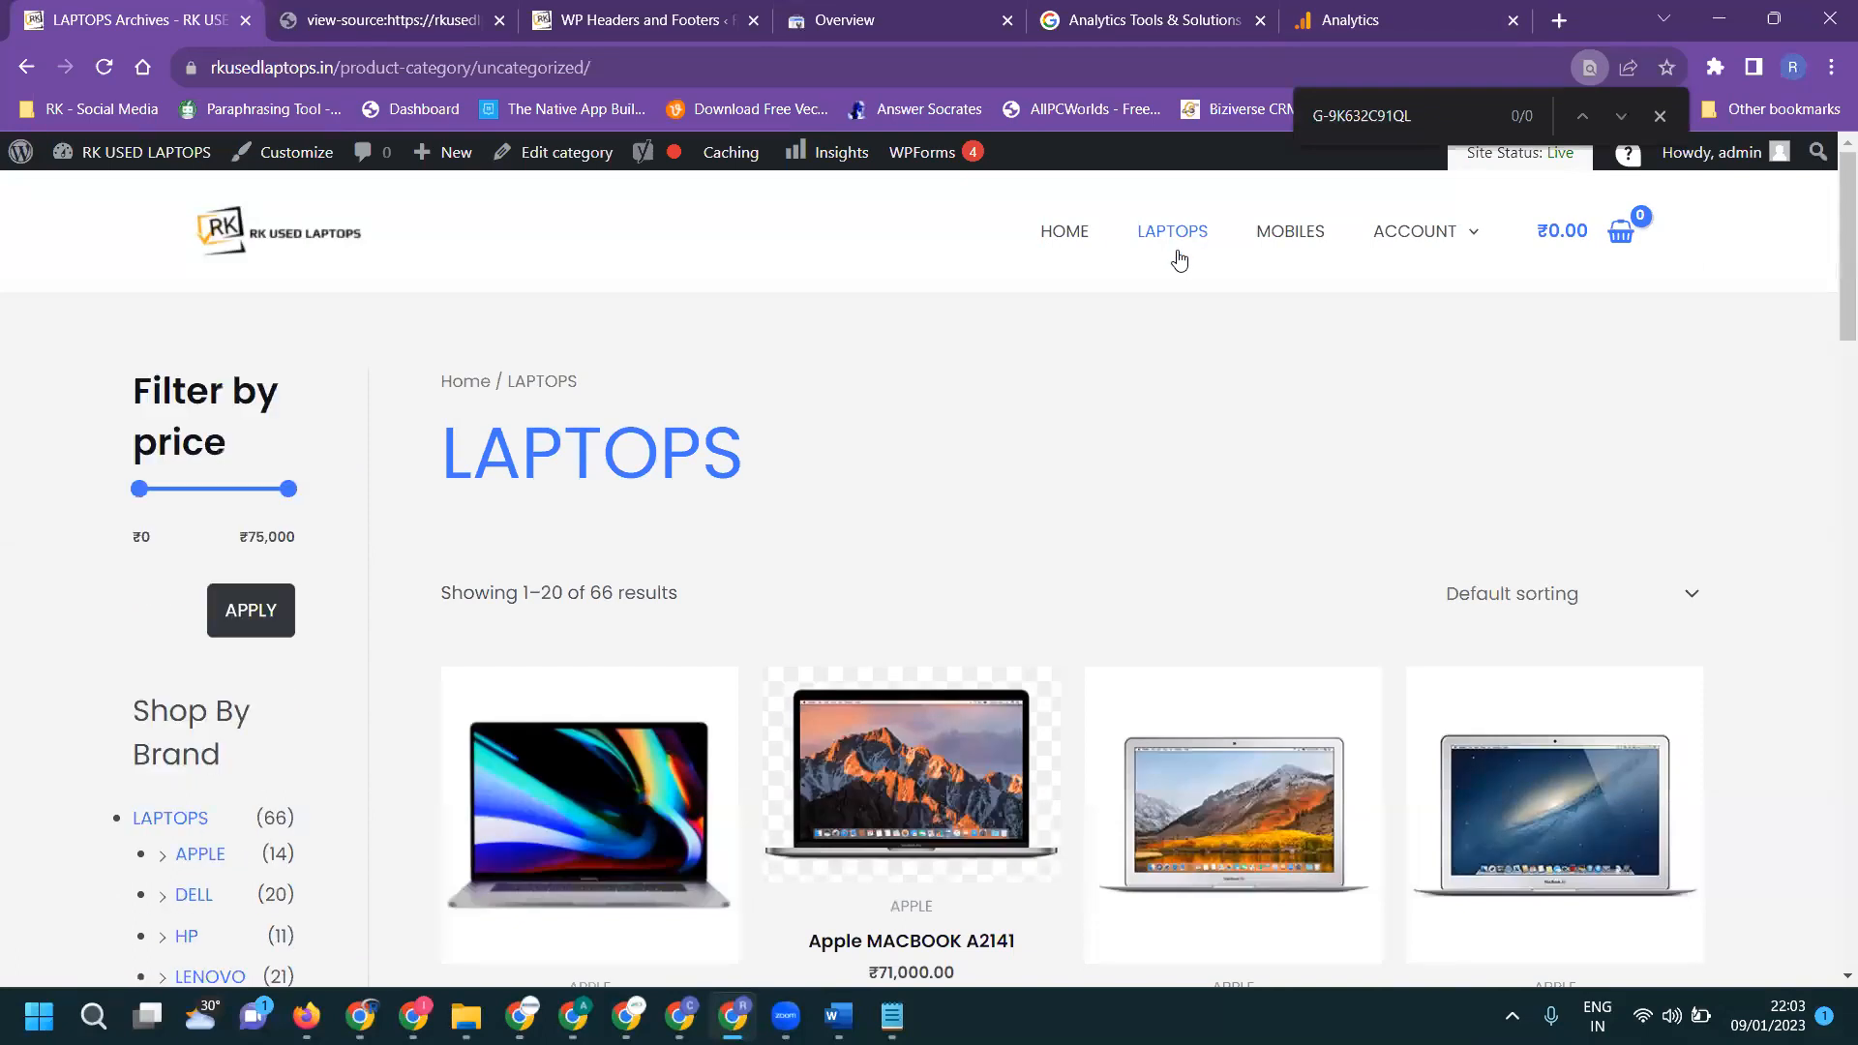
Search the source code of the Laptops category page for the copied measurement ID, and close the source code pages.
key("ctrl+u")
key("ctrl+f")
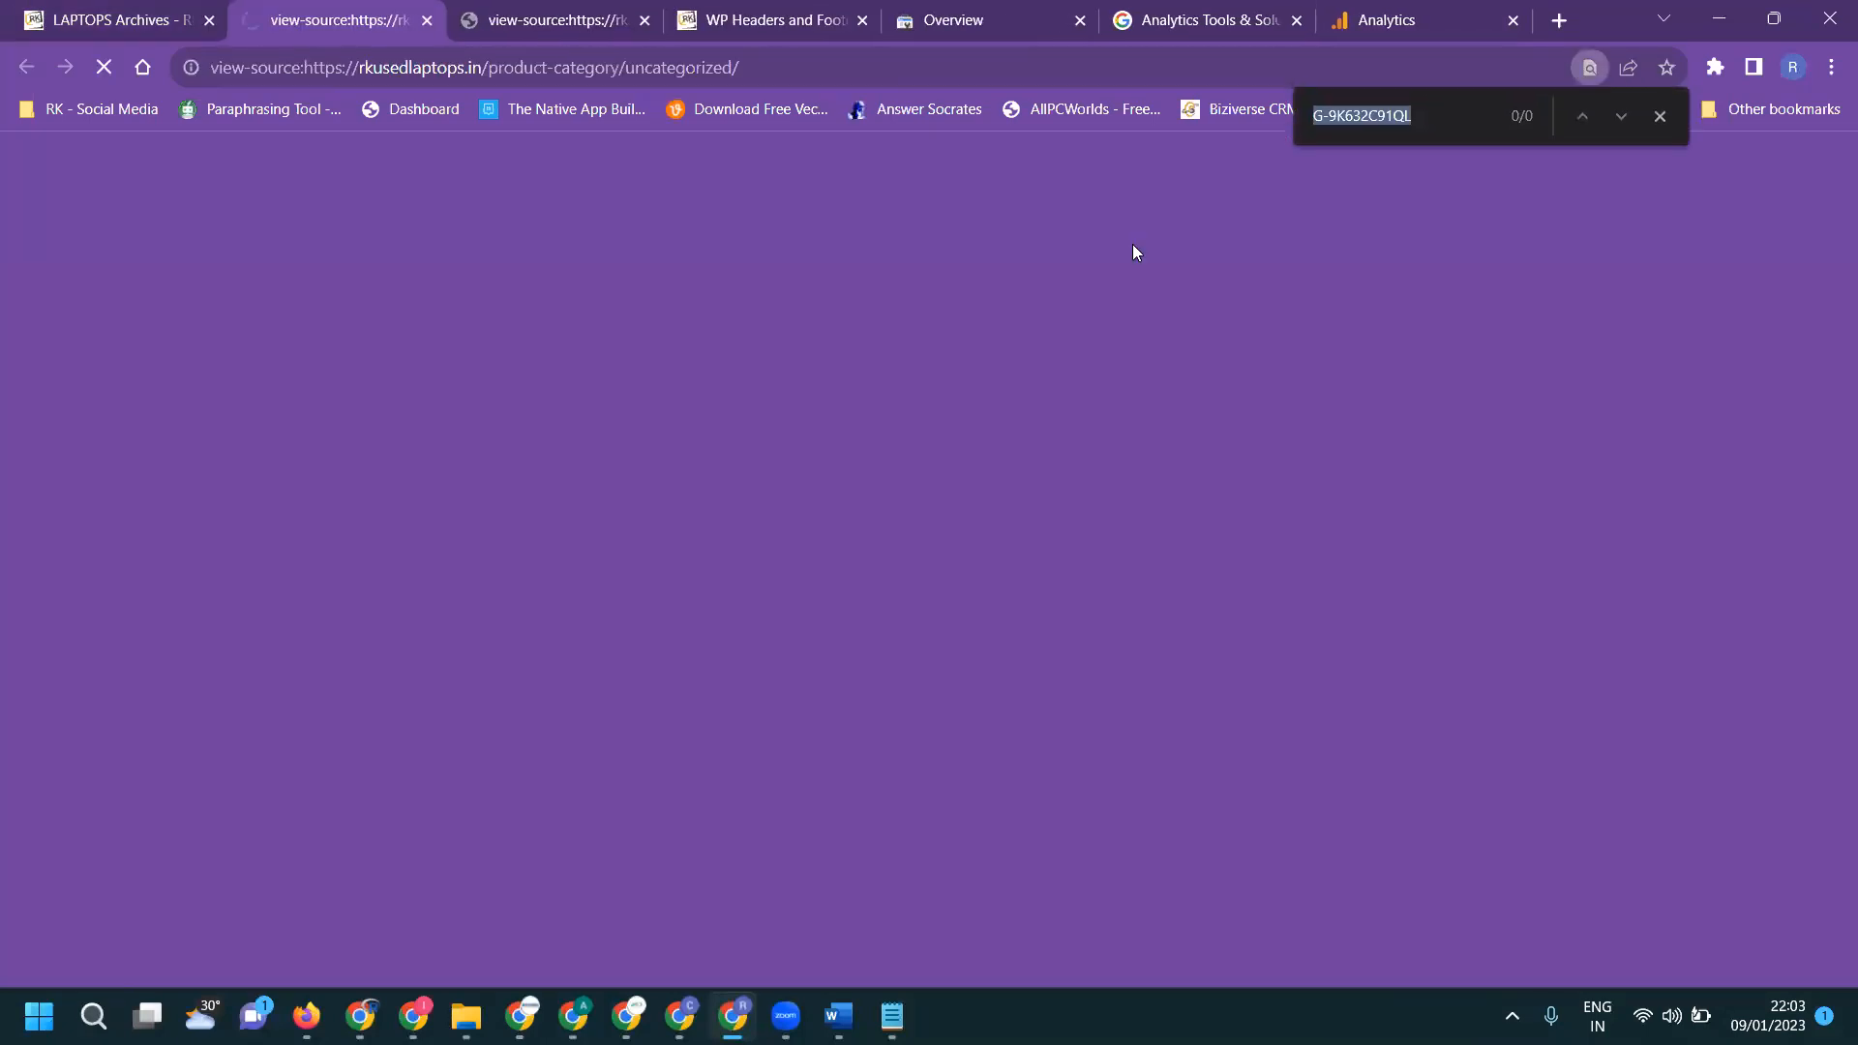
key("ctrl+f")
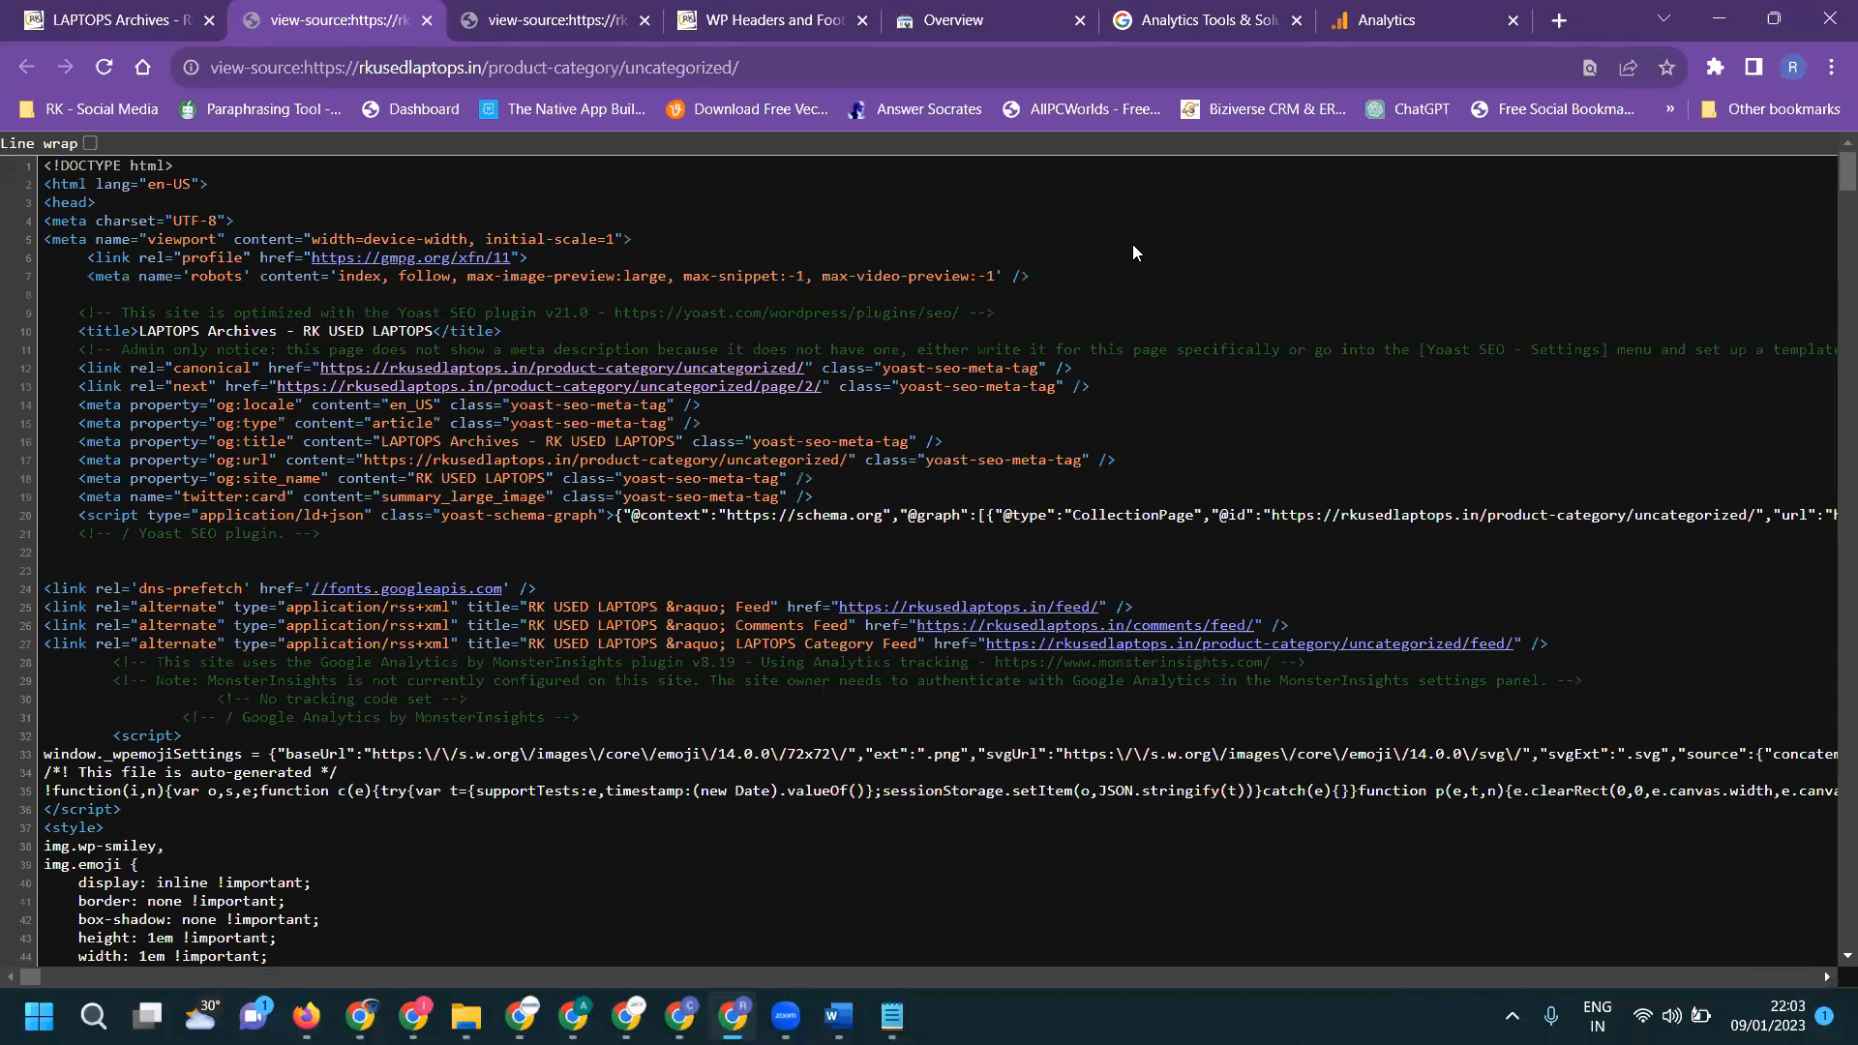
key("ctrl+v")
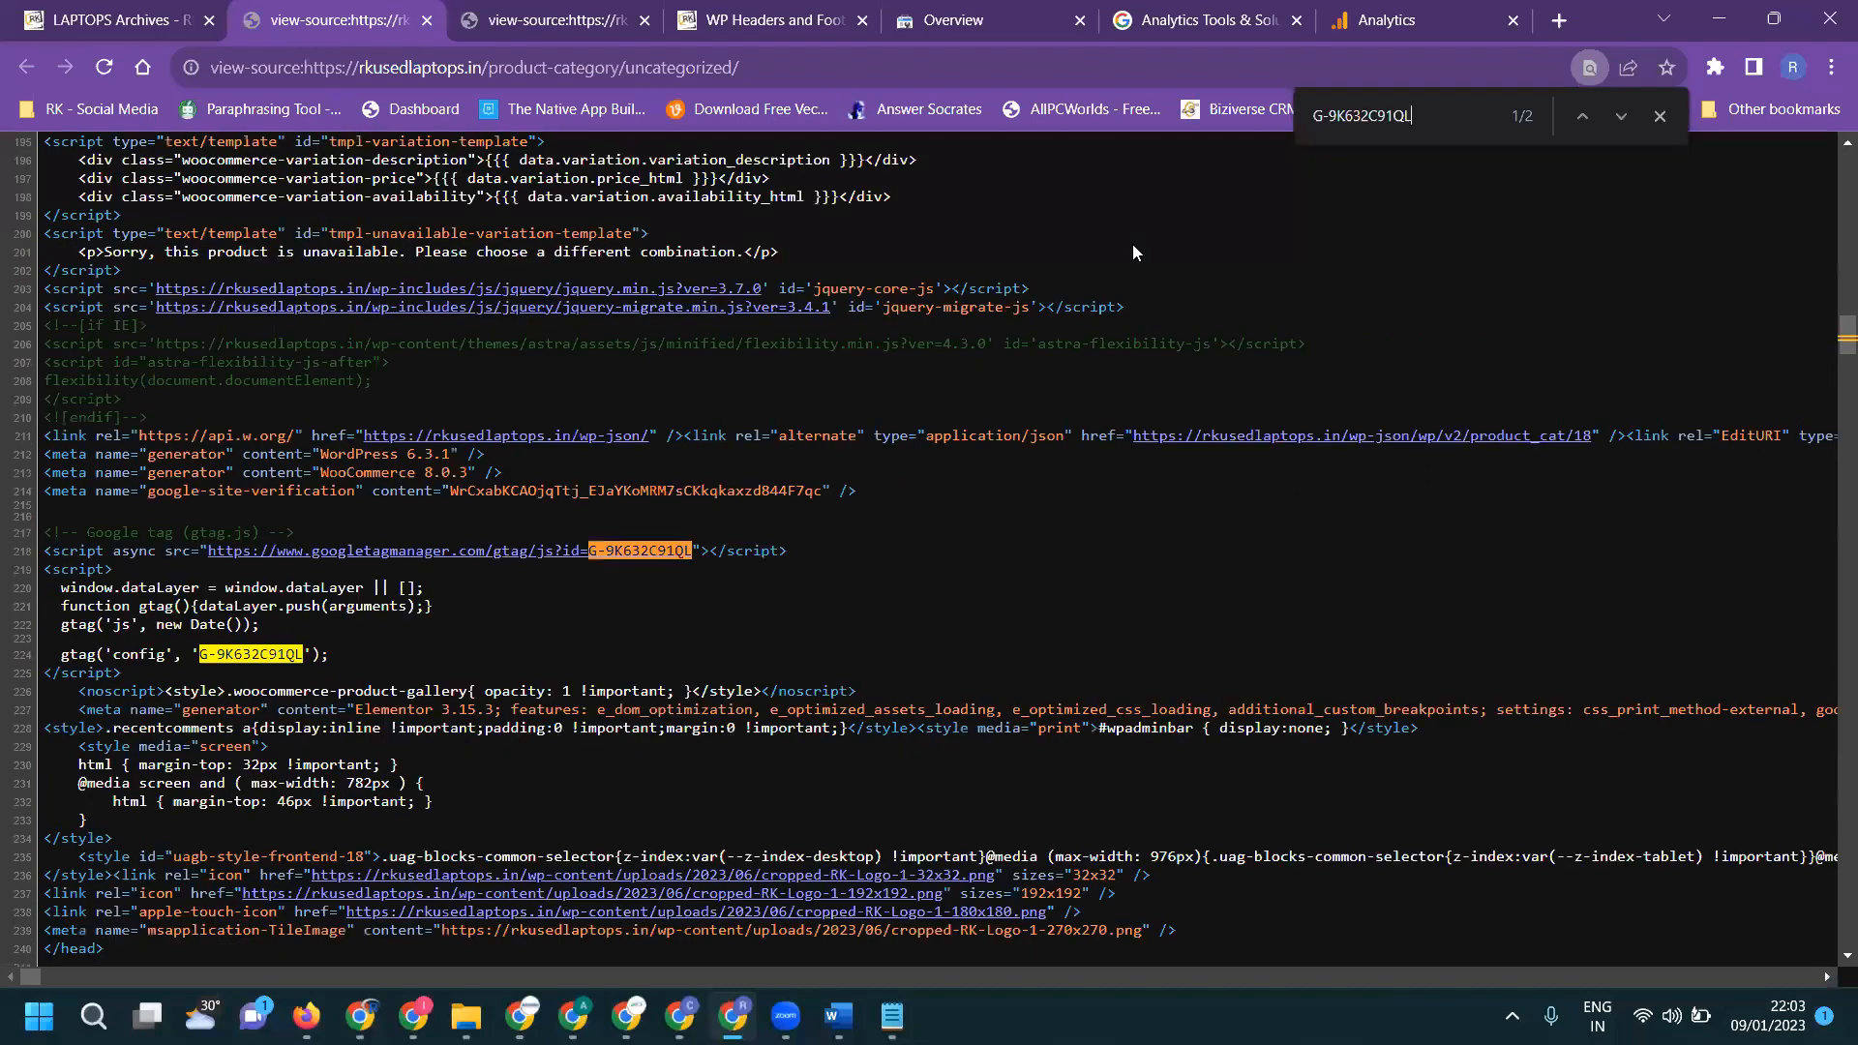
left_click(426, 21)
left_click(425, 21)
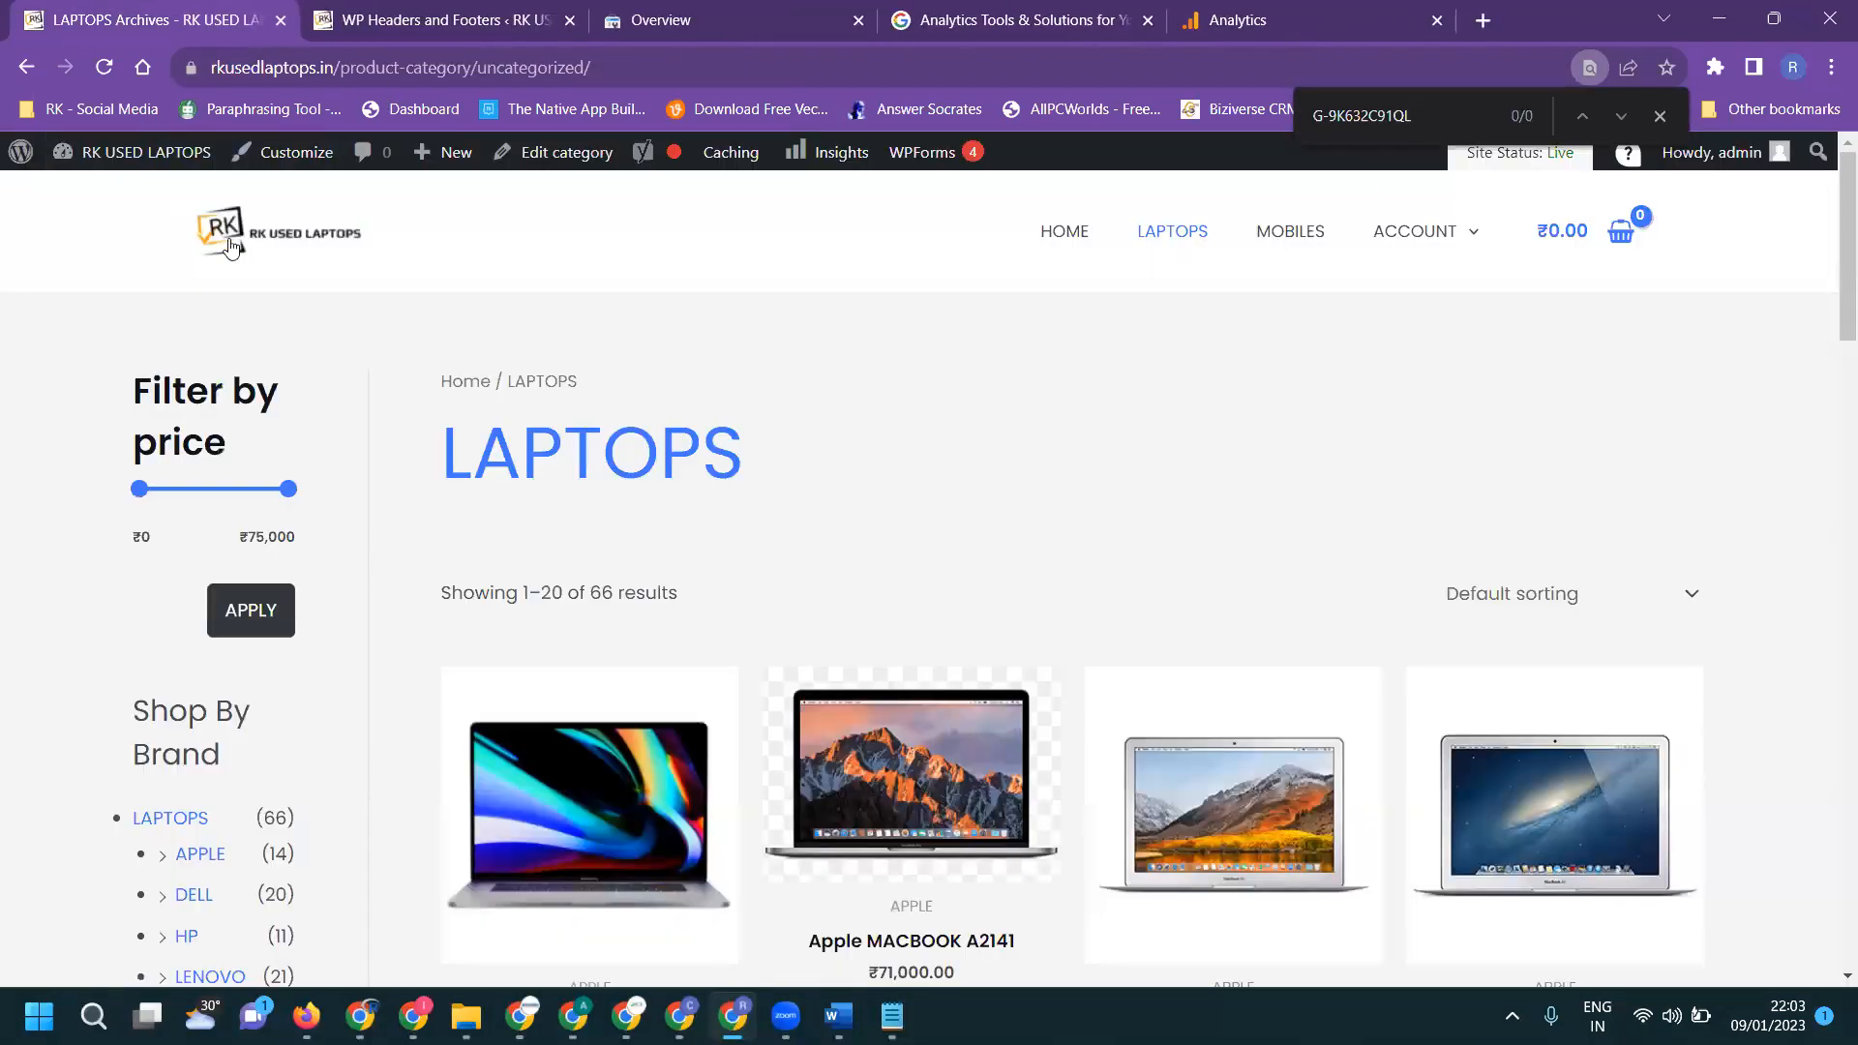
Open the website's home page, and check the Realtime overview in Google Analytics for users and page views by title.
left_click(1049, 235)
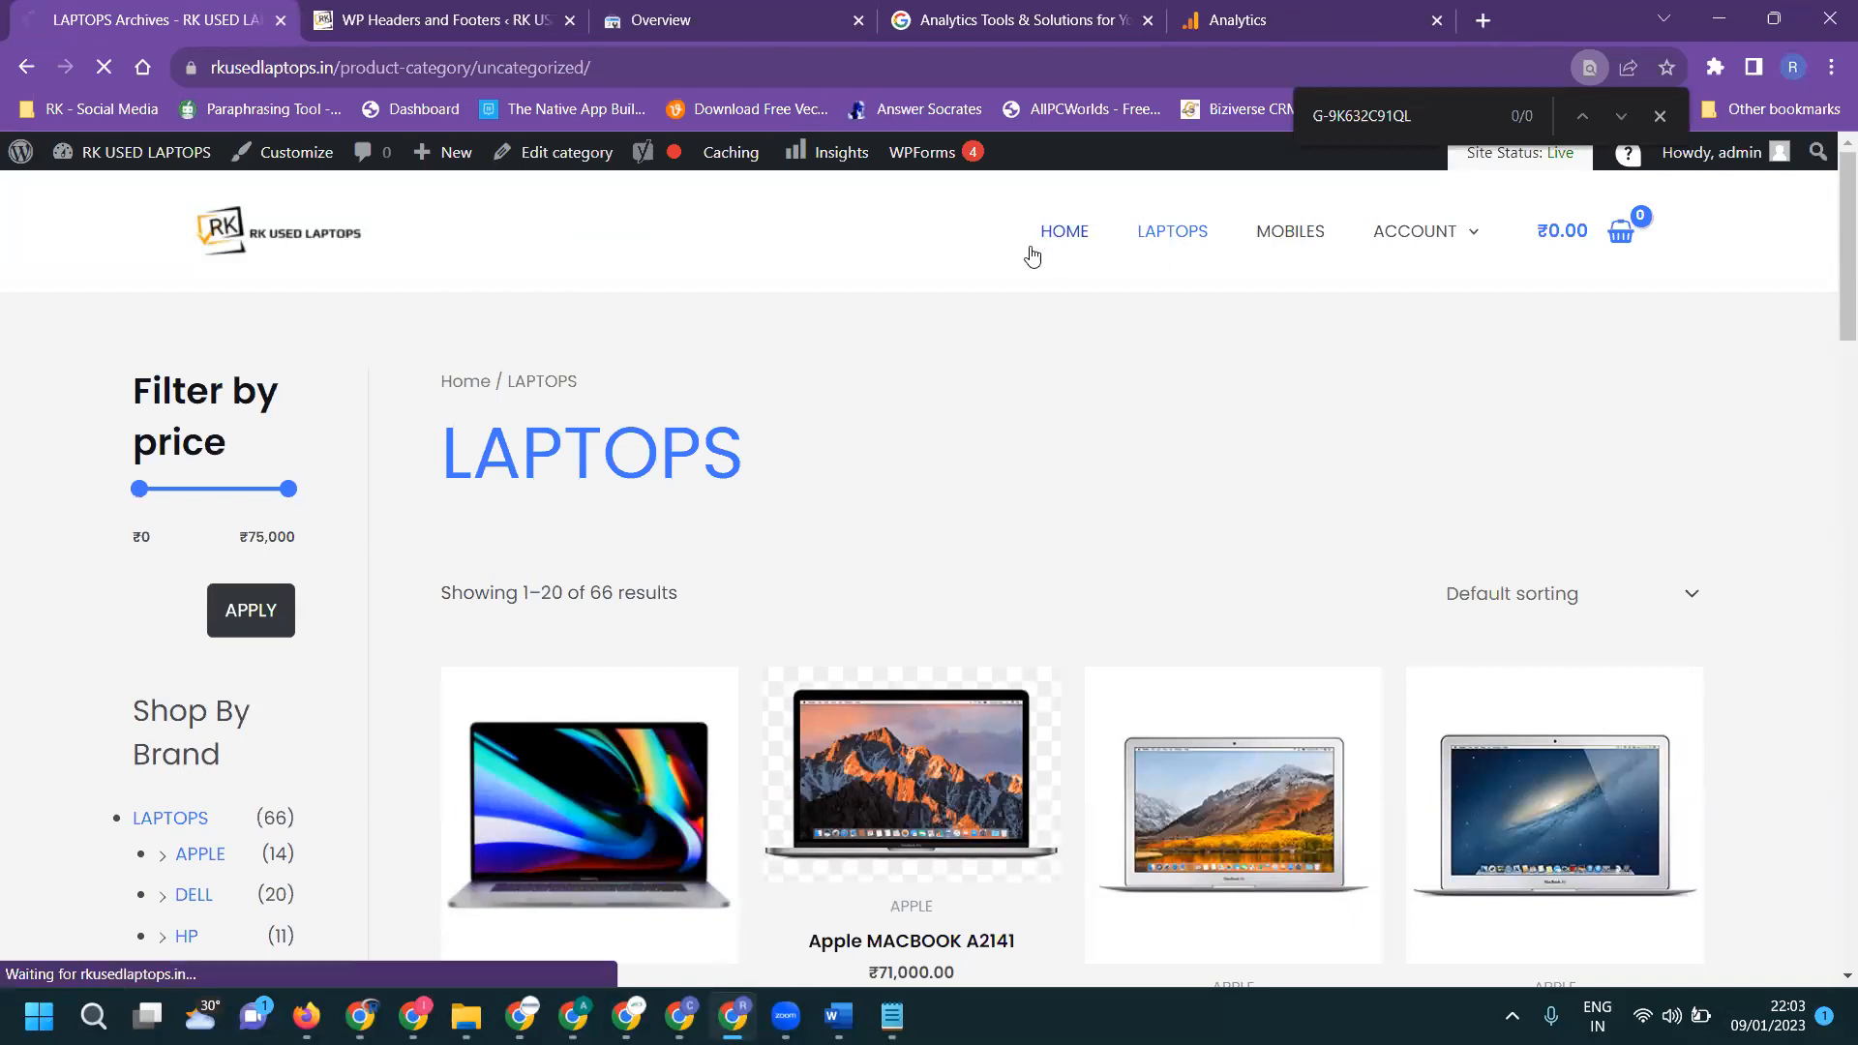
left_click(1263, 31)
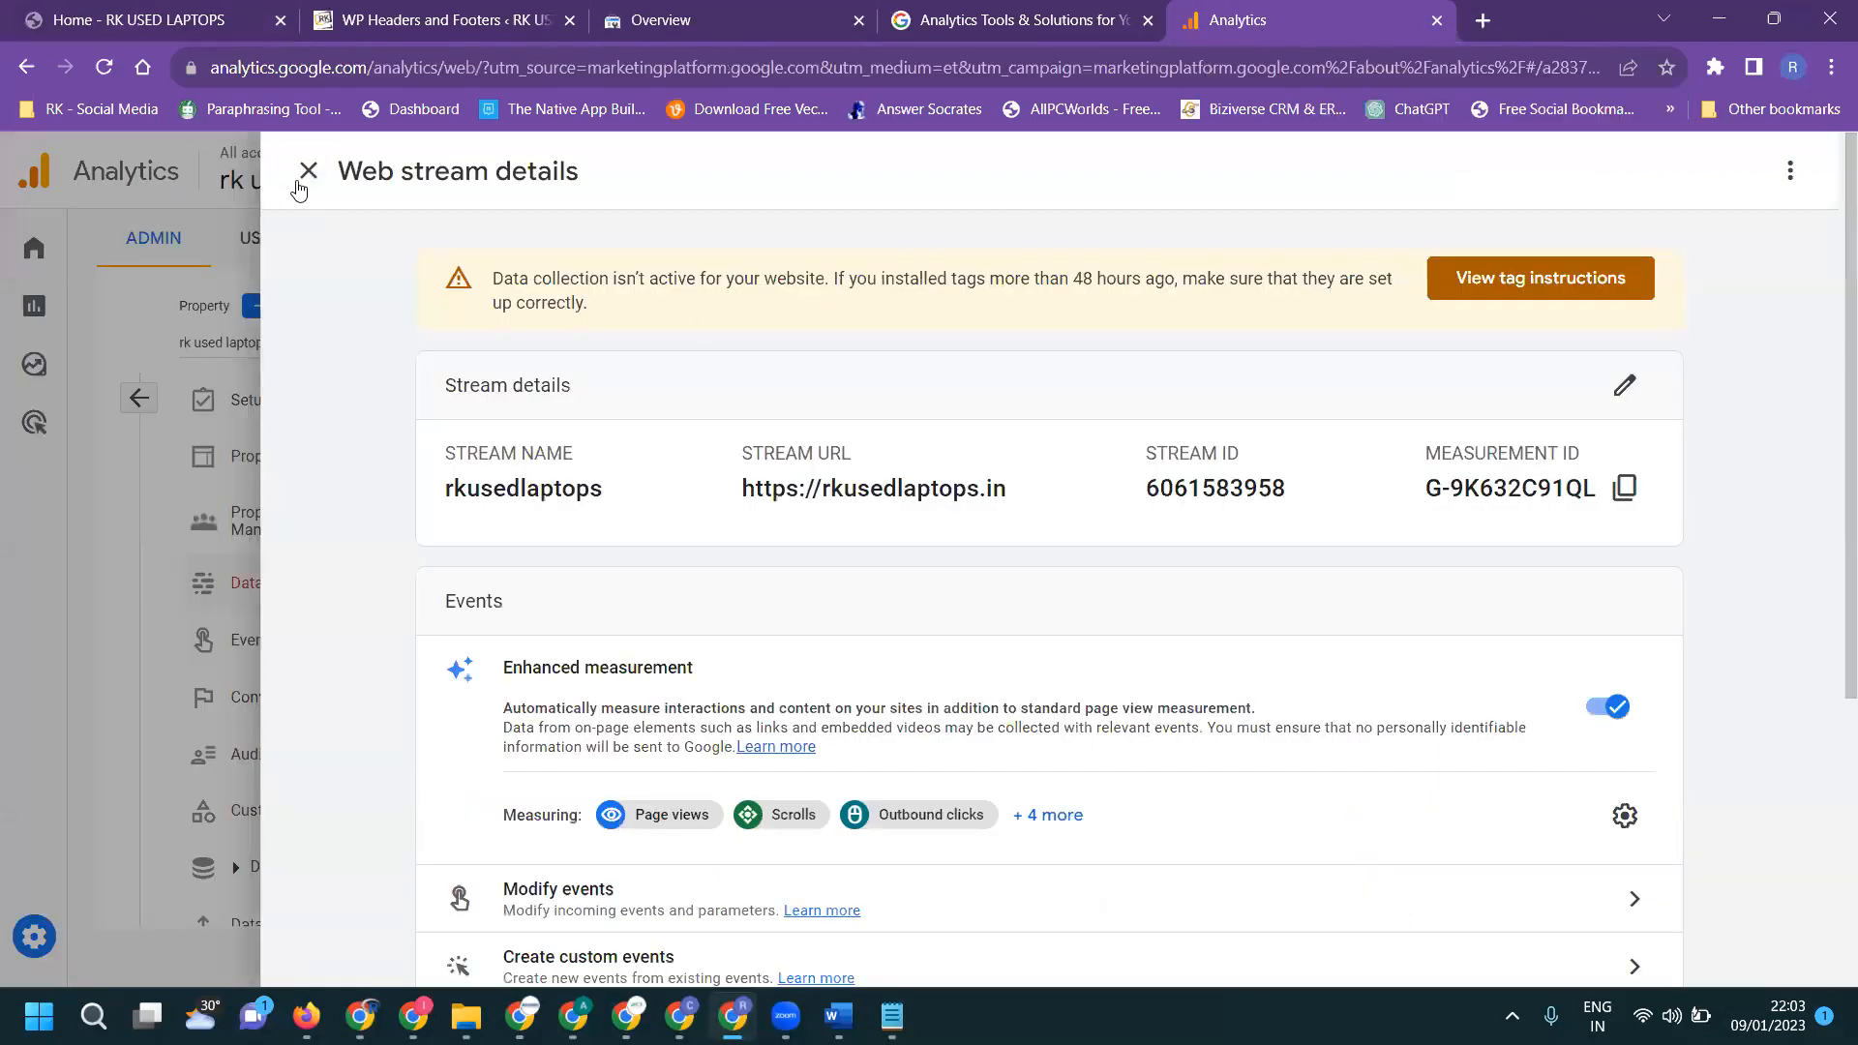
left_click(306, 174)
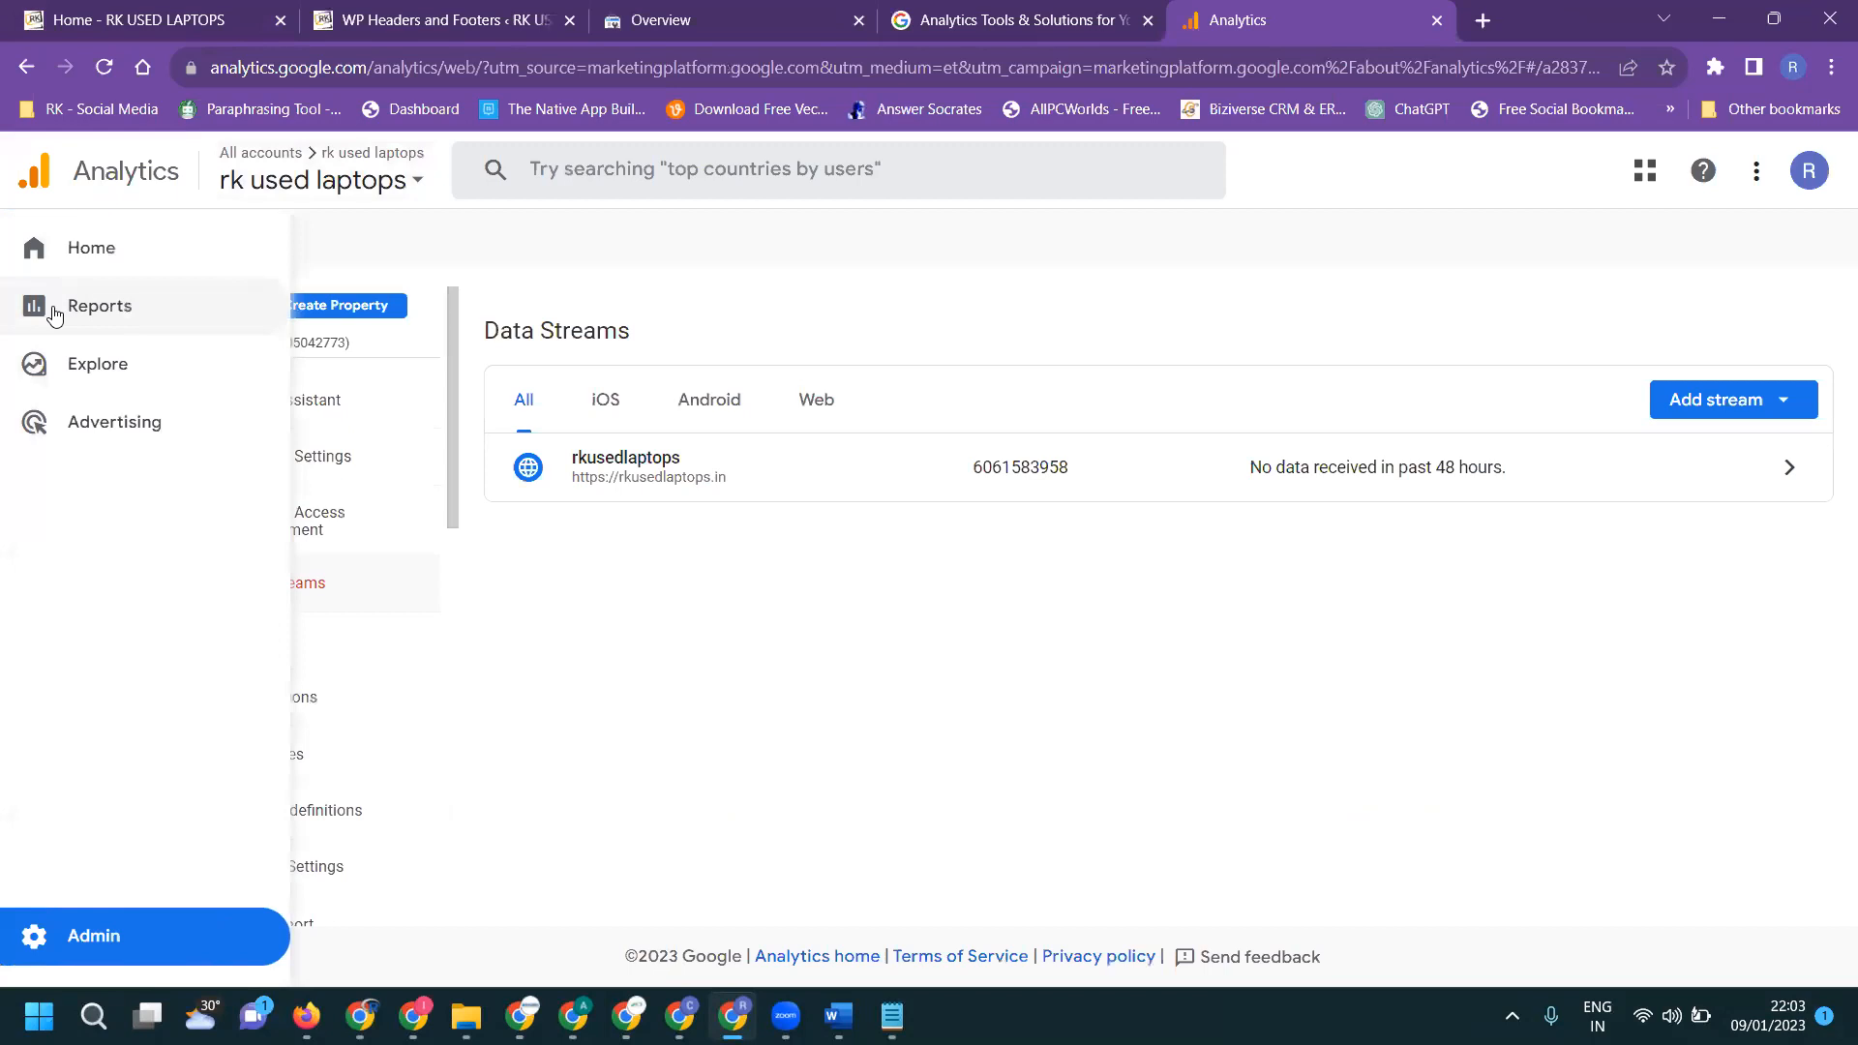
left_click(55, 311)
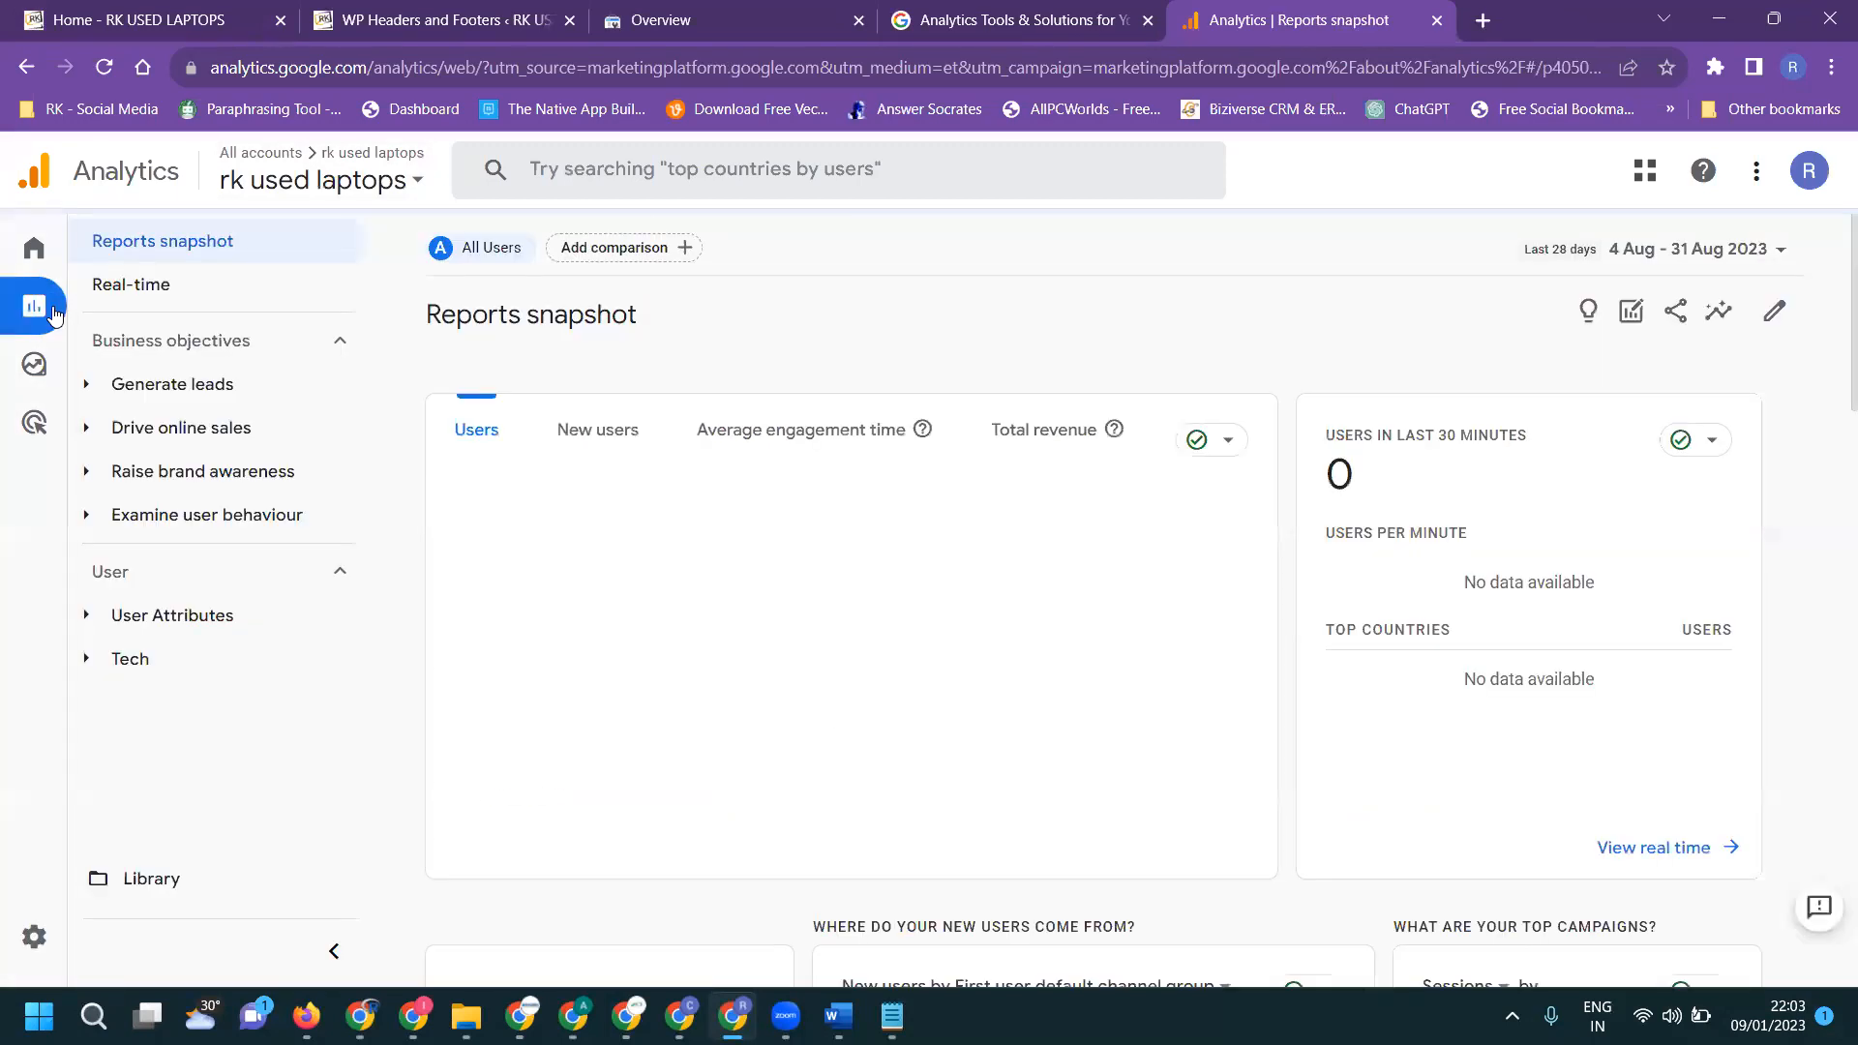
left_click(188, 283)
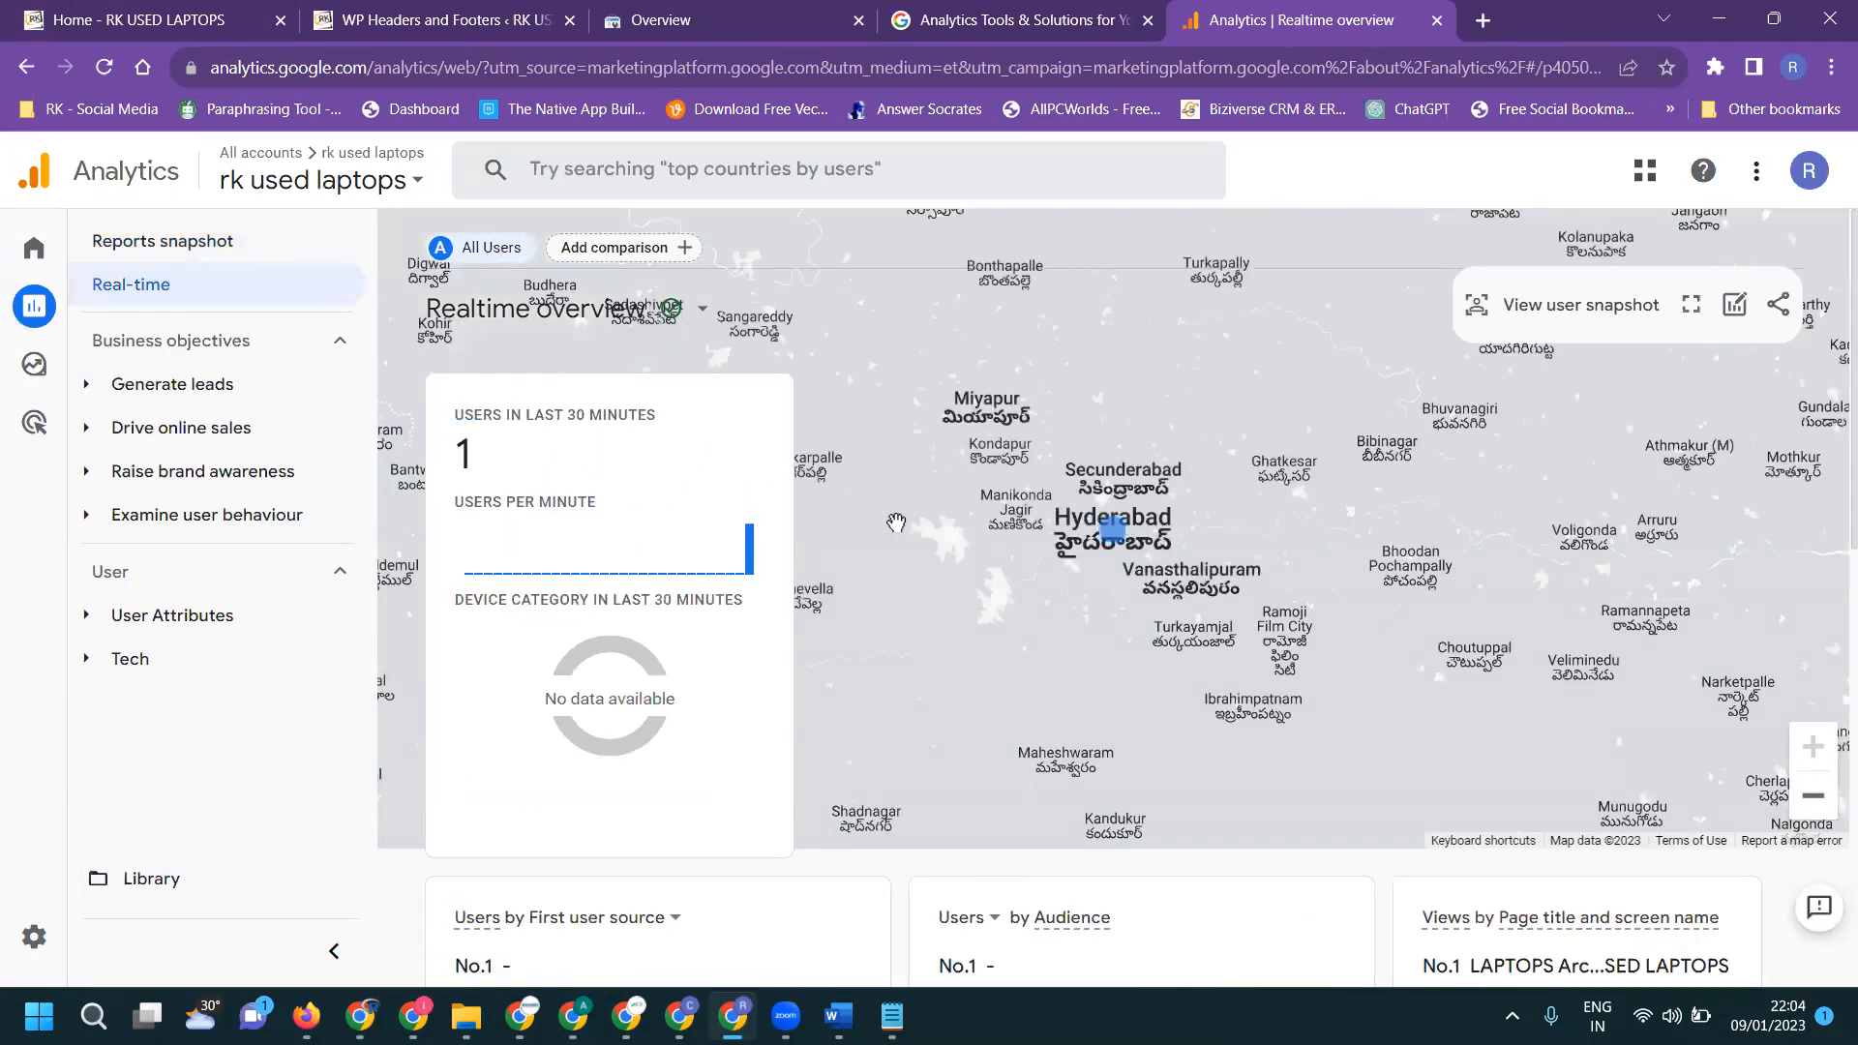
scroll(978, 528, "down", 5)
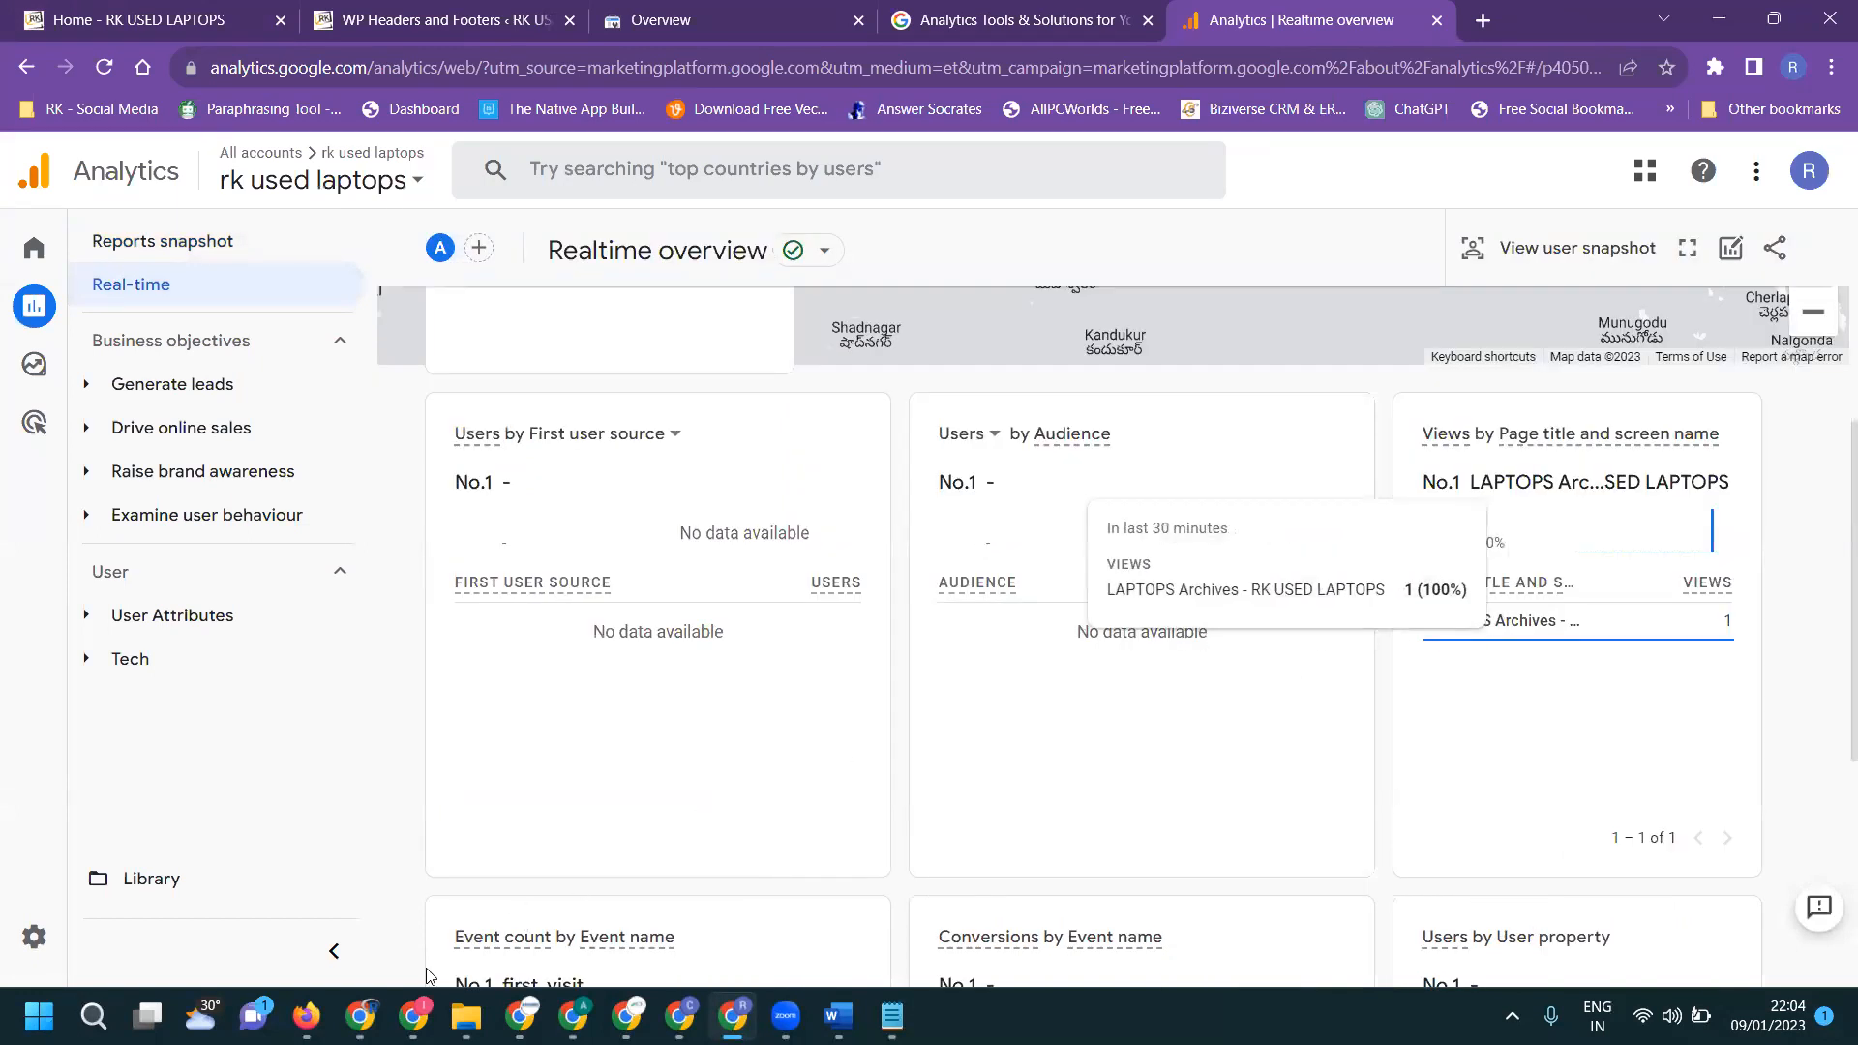
Switch to the YouTube channel page and look through its latest videos.
key("alt+Tab")
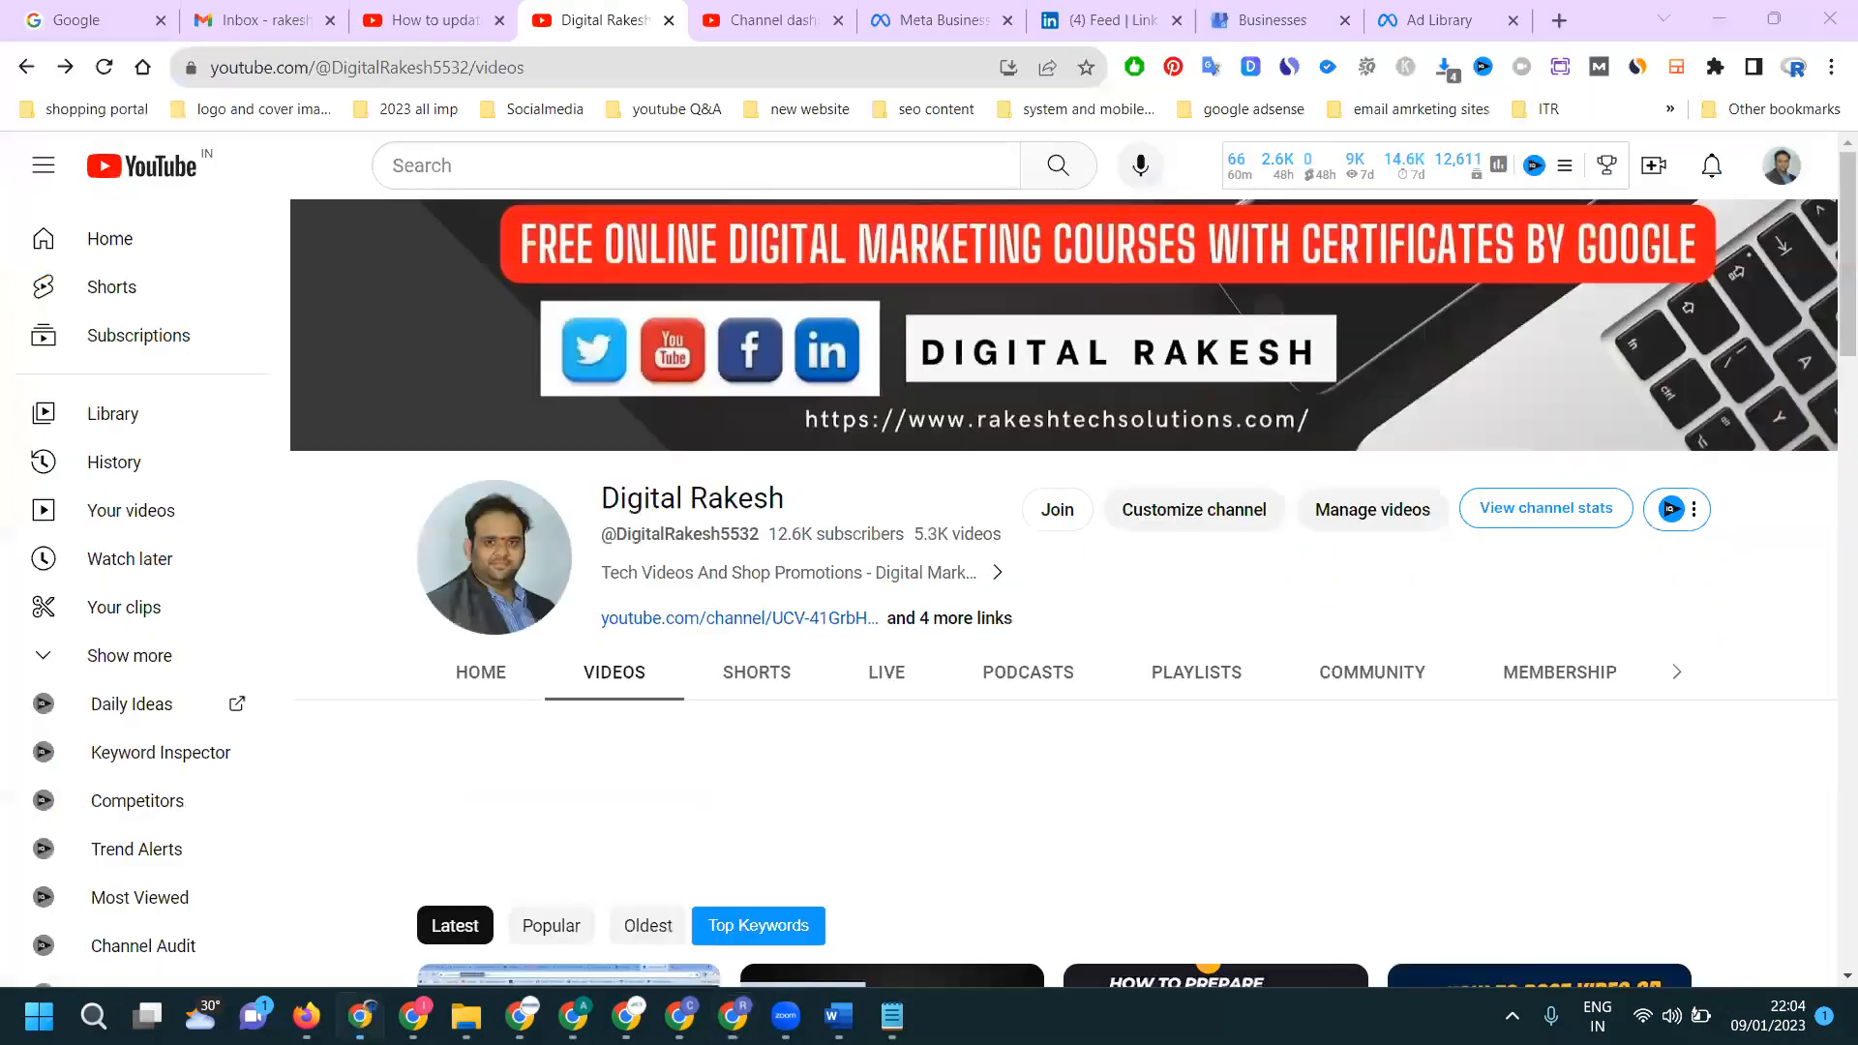
left_click(636, 674)
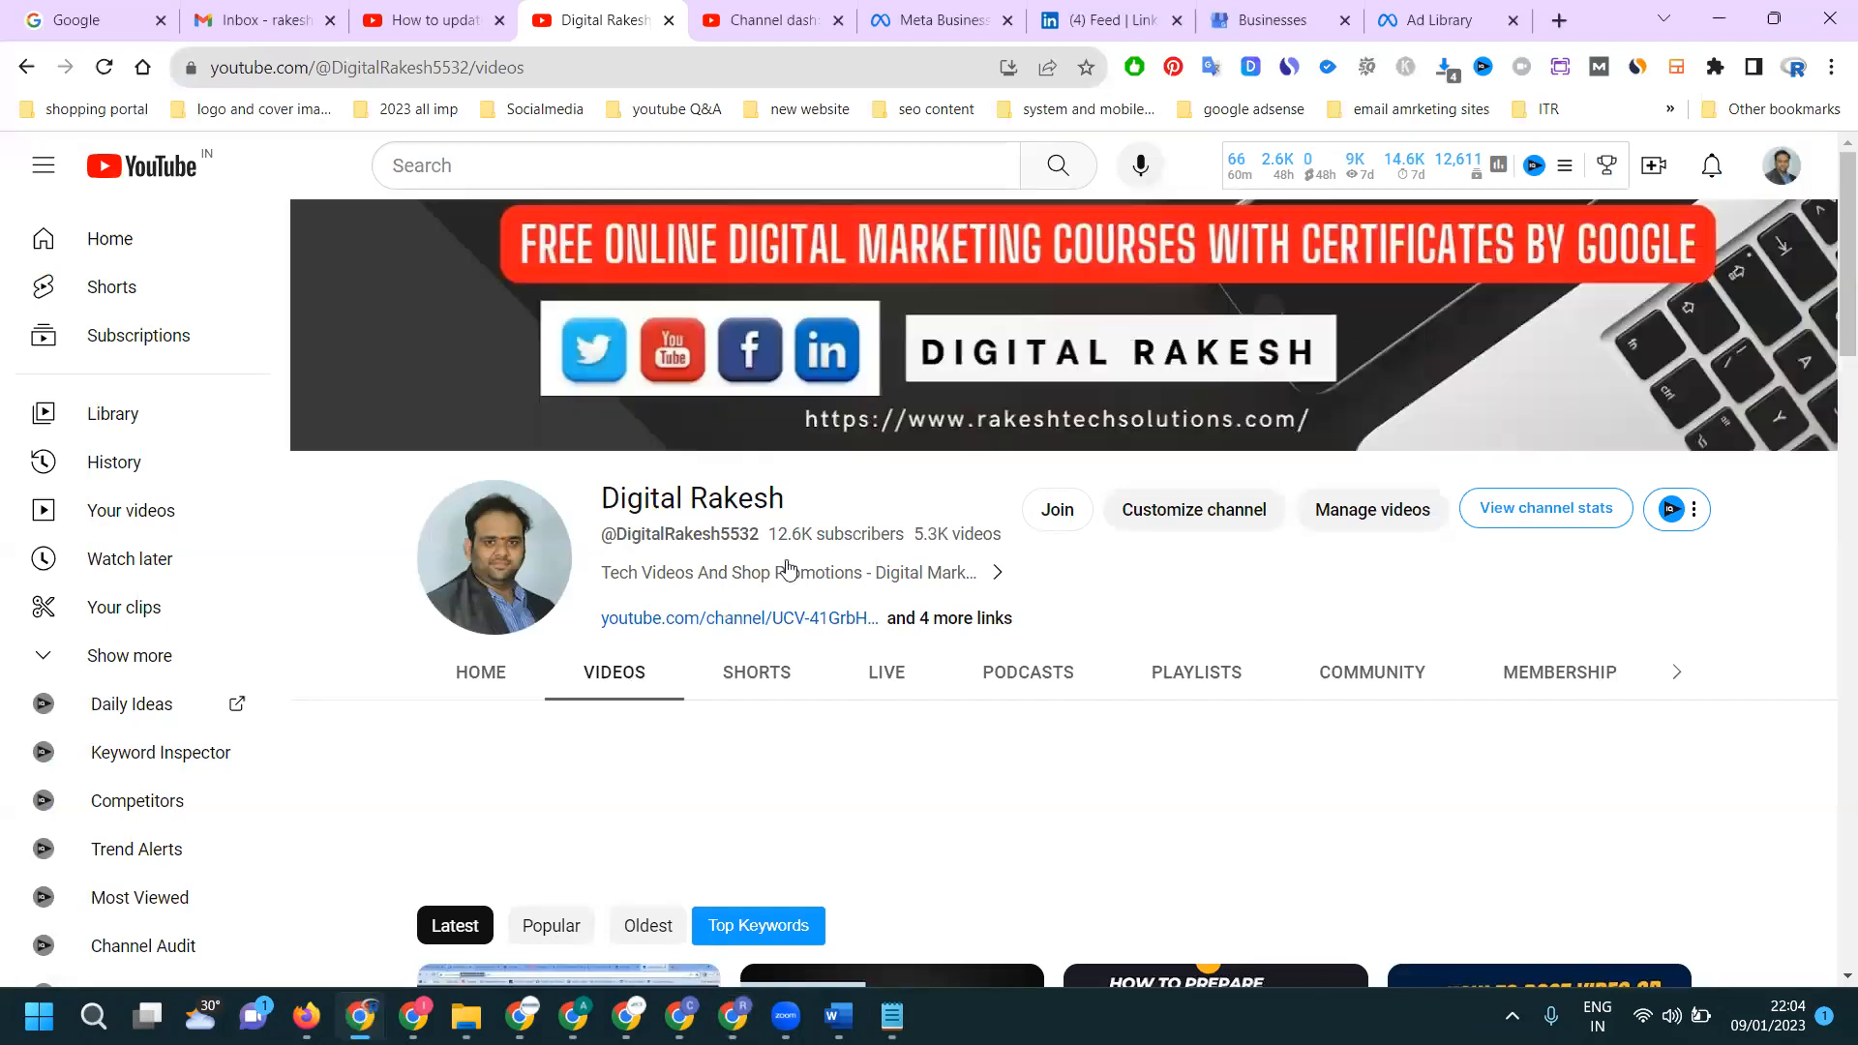
scroll(793, 564, "down", 3)
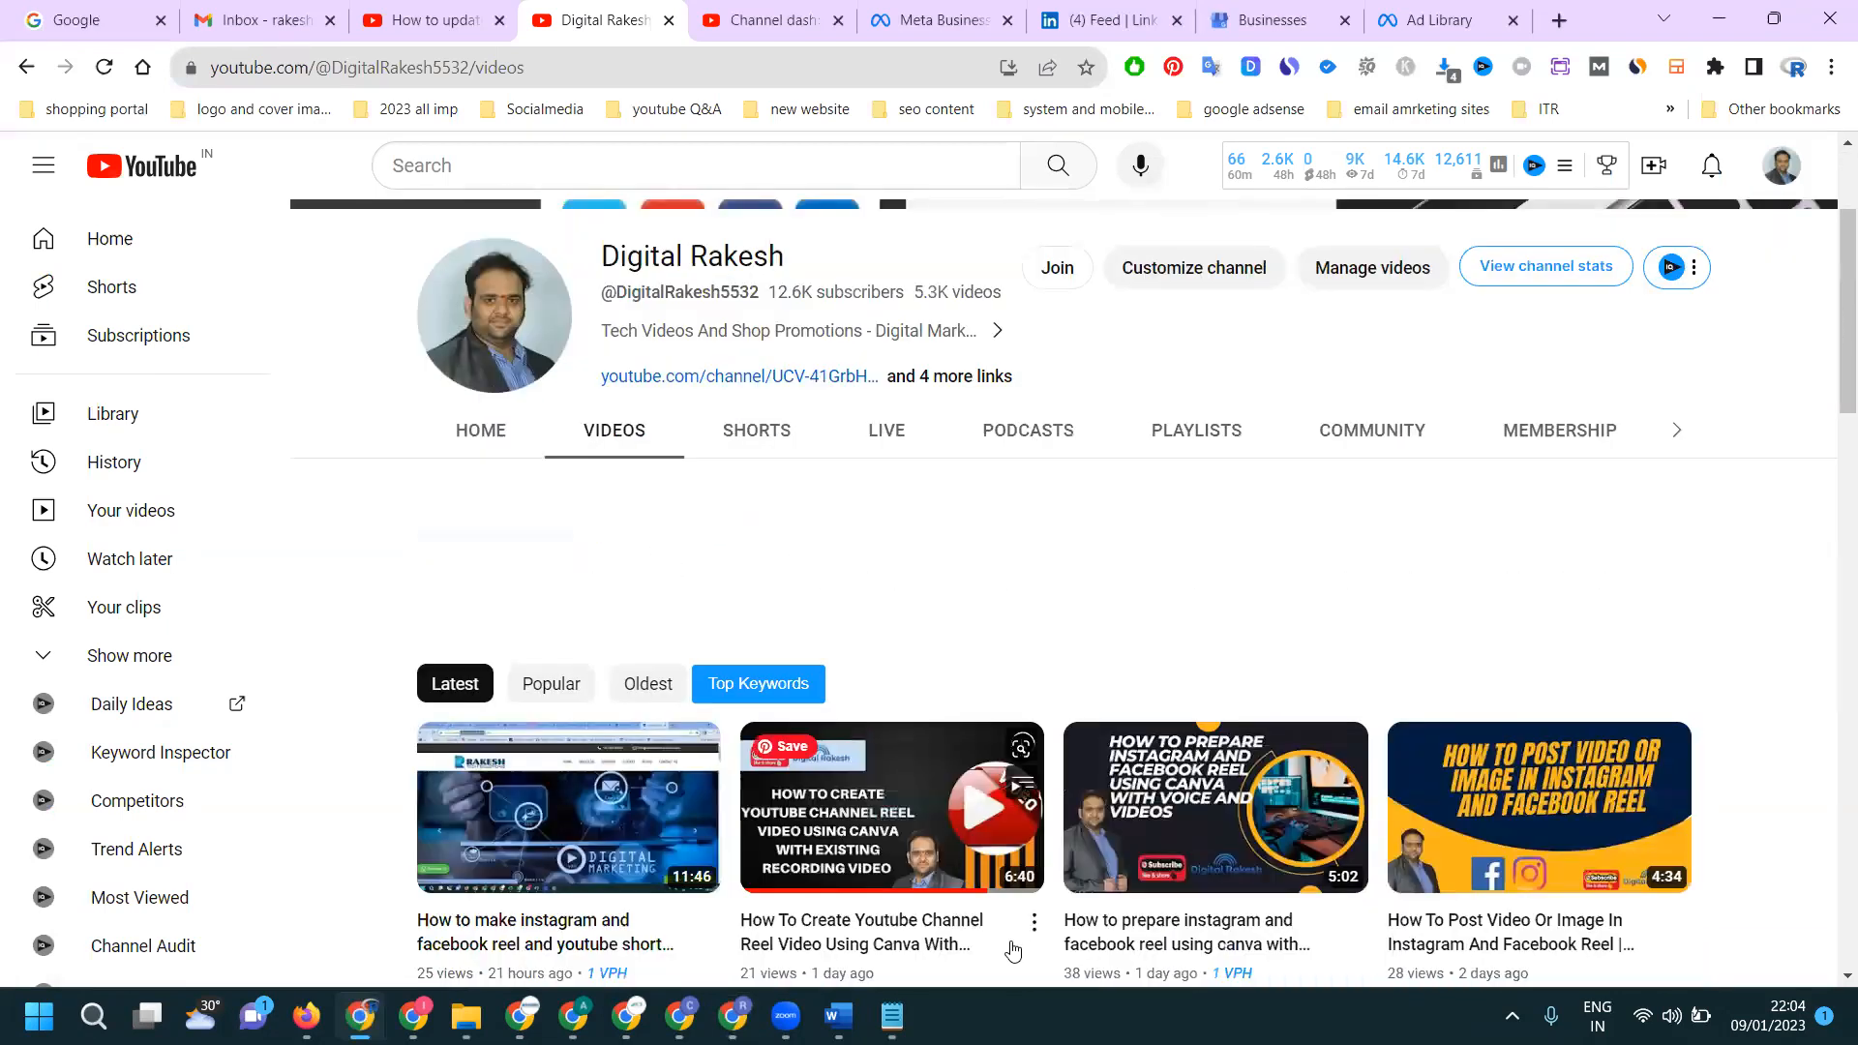